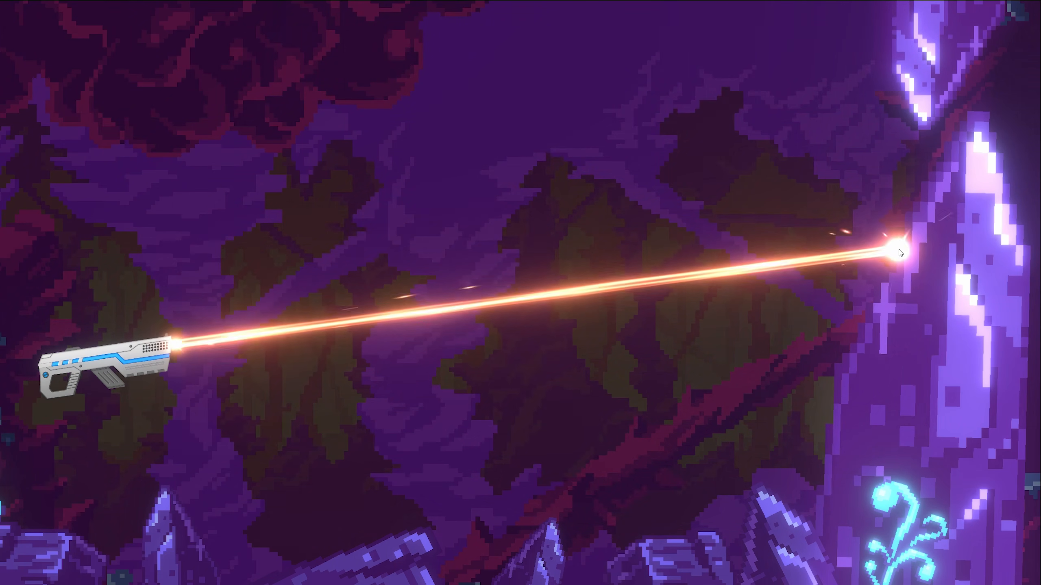
left_click_drag(888, 87, 889, 86)
left_click_drag(946, 281, 956, 406)
left_click_drag(642, 508, 603, 514)
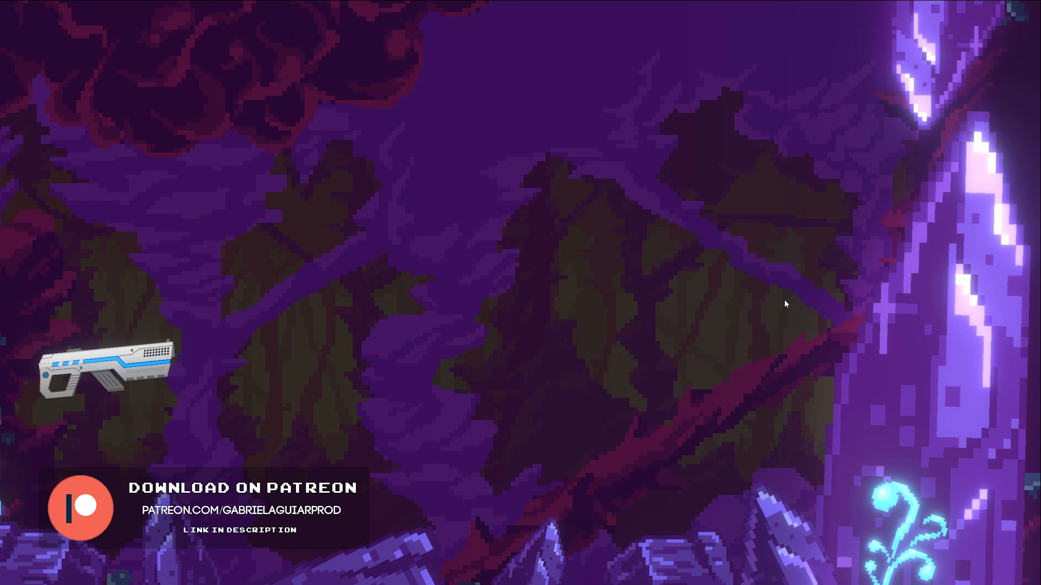
left_click(628, 308)
left_click_drag(631, 316, 920, 140)
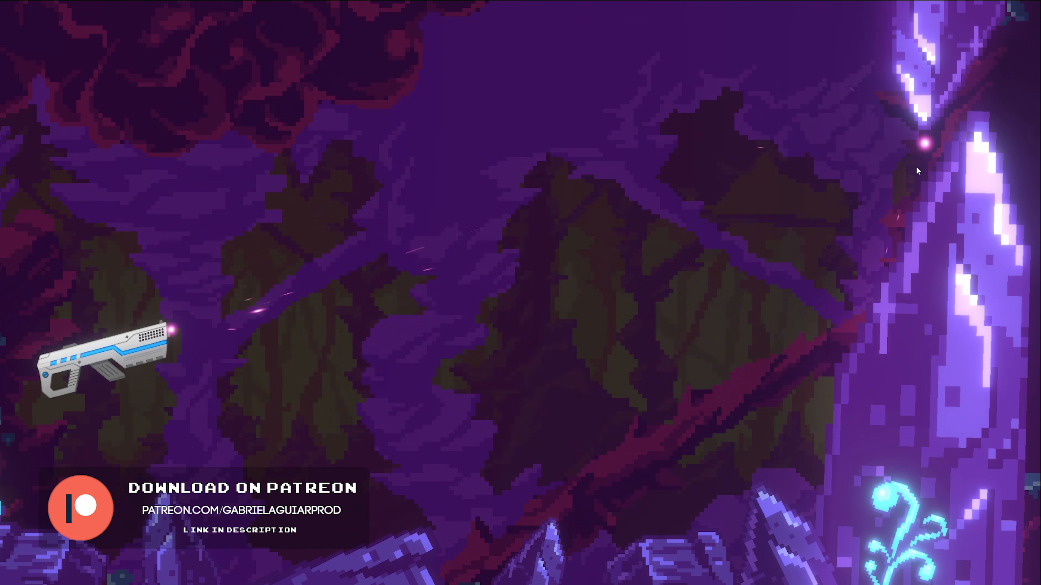
left_click(864, 348)
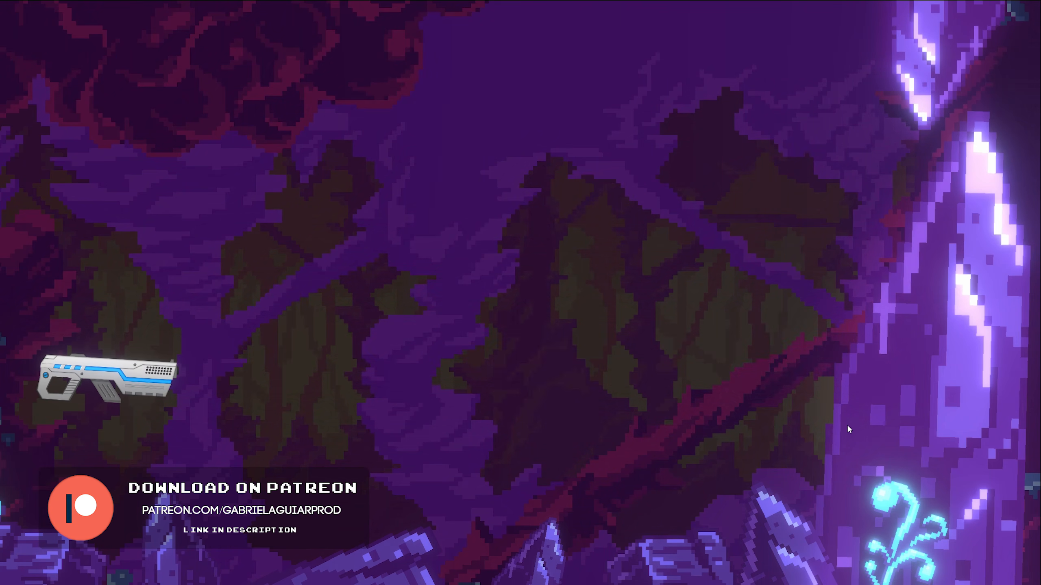
left_click(847, 425)
left_click(917, 231)
left_click_drag(917, 231, 890, 42)
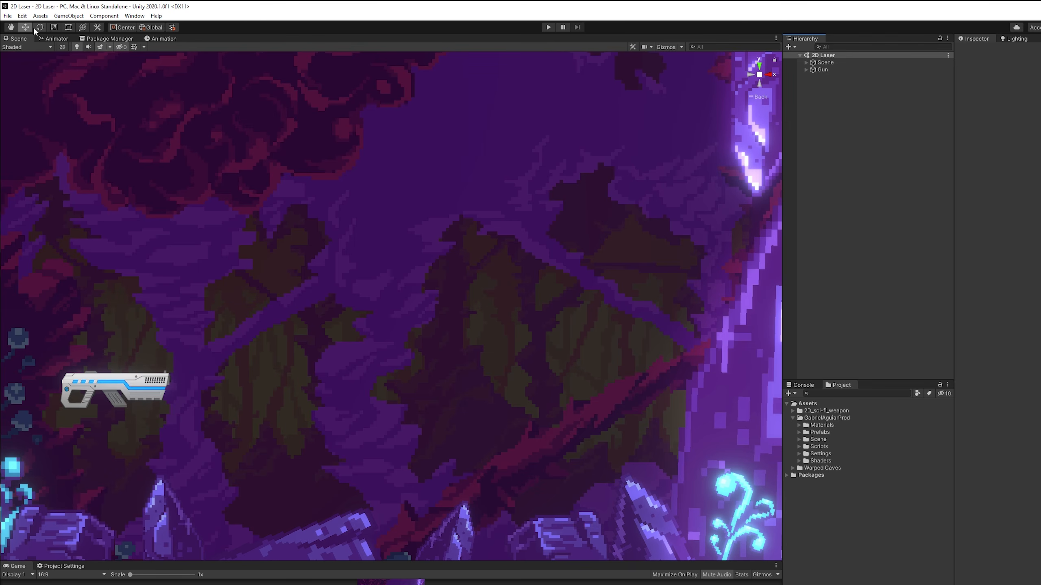
Open the project's Graphics settings and locate the assigned render pipeline asset, UniversalRP-HighQuality, in the project files
left_click(22, 15)
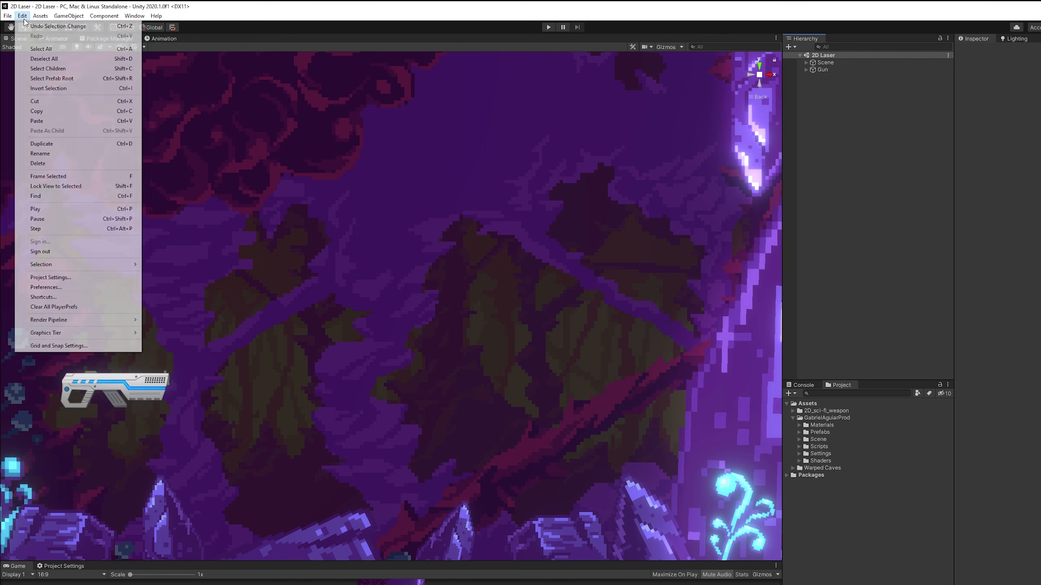
left_click(78, 279)
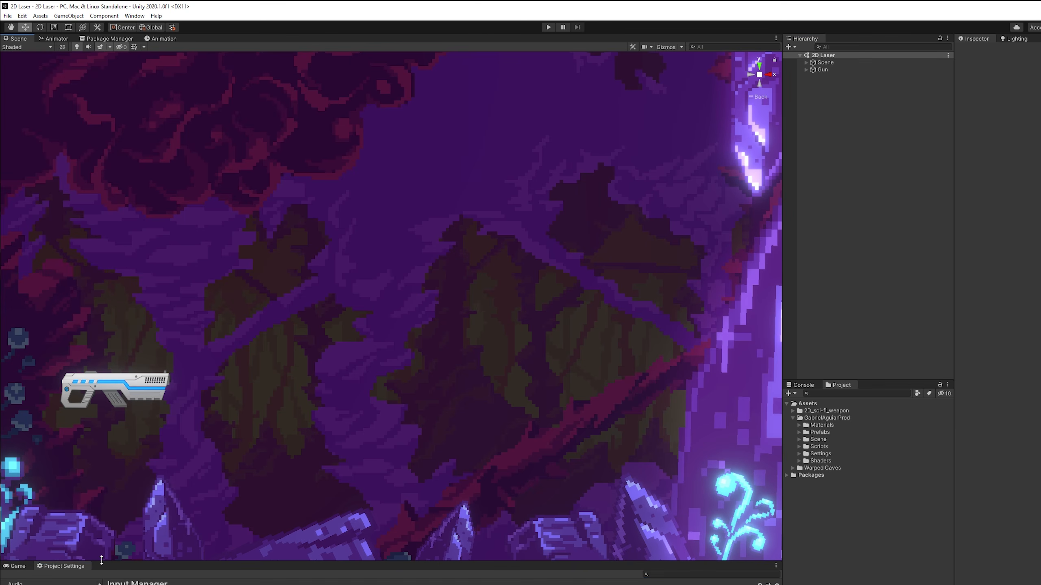
left_click_drag(142, 562, 140, 188)
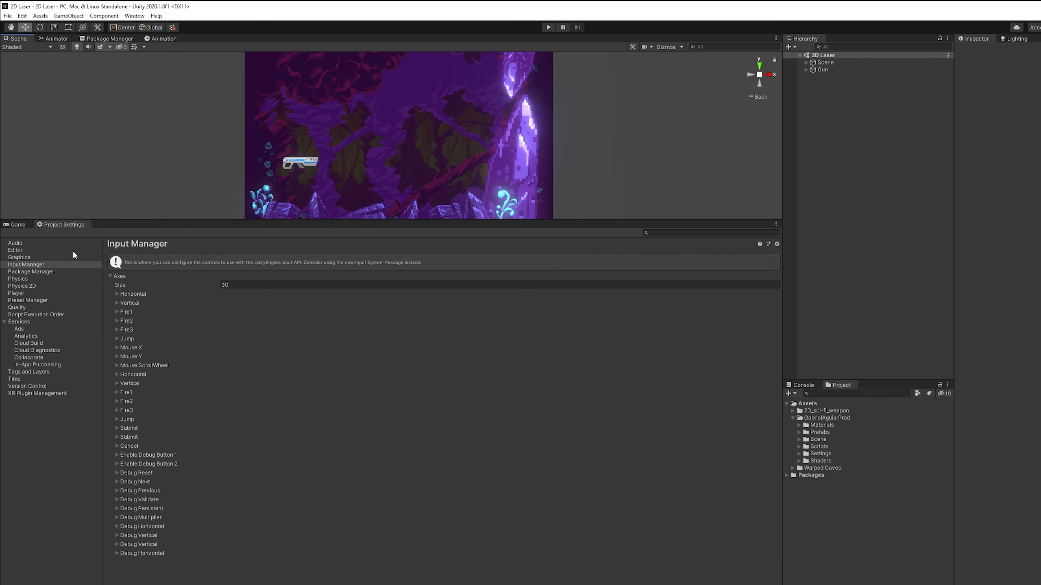
left_click(30, 256)
left_click(154, 267)
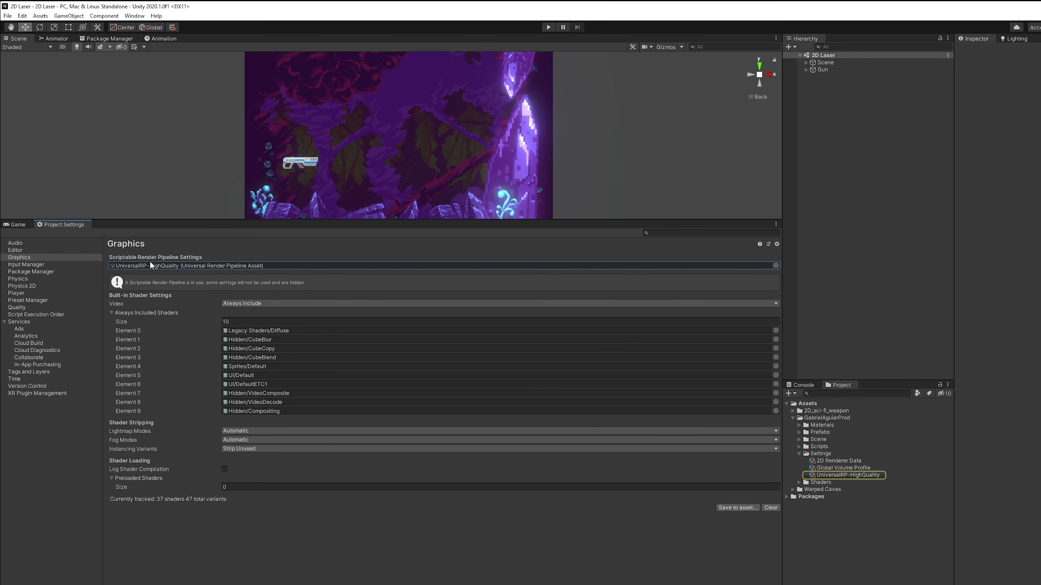
left_click(835, 476)
Try to create a Universal Render Pipeline 2D Renderer (Experimental) asset in the Settings folder
right_click(820, 453)
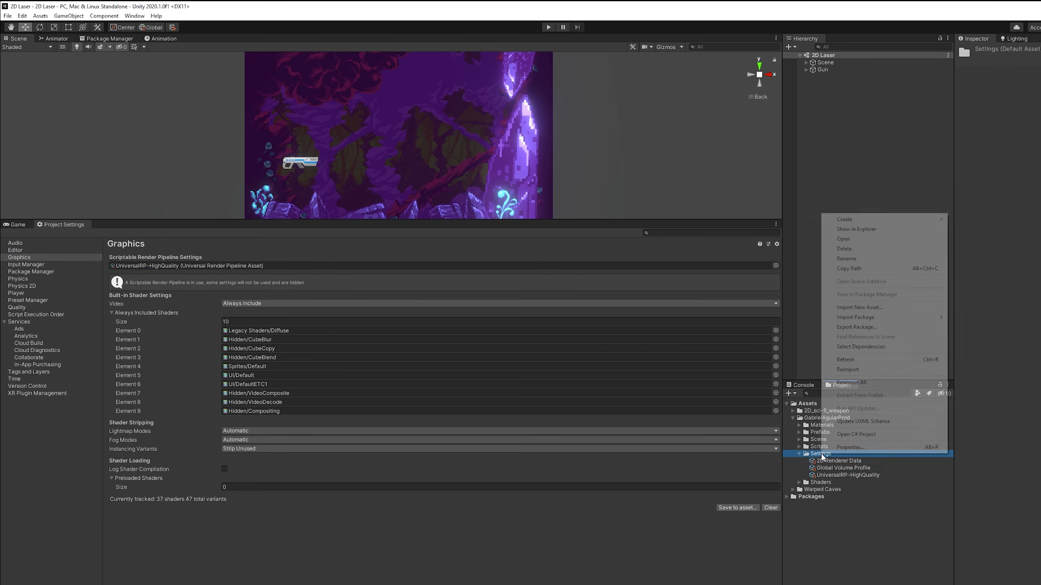
mouse_move(905, 222)
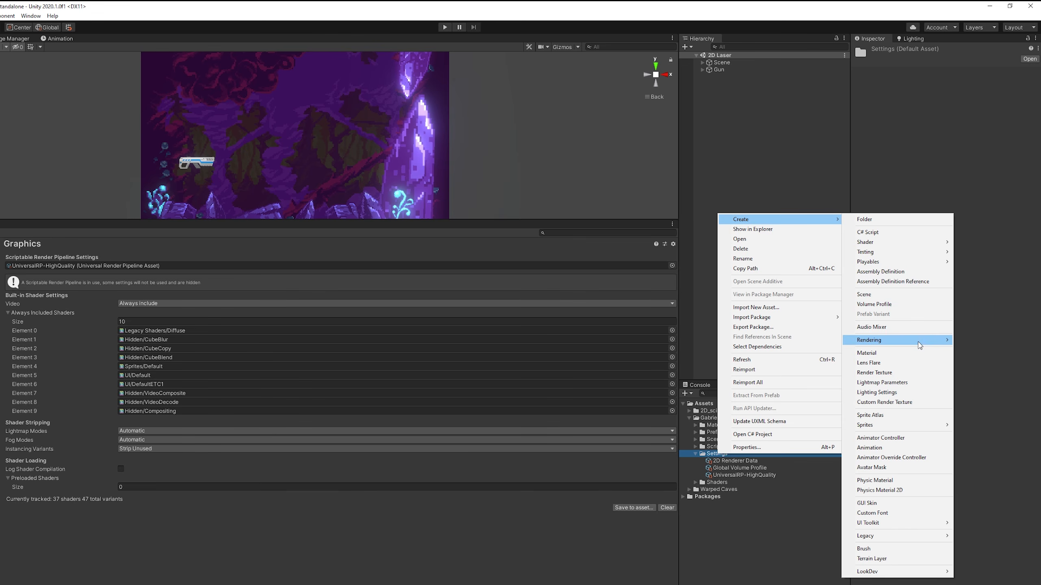
mouse_move(906, 341)
mouse_move(838, 341)
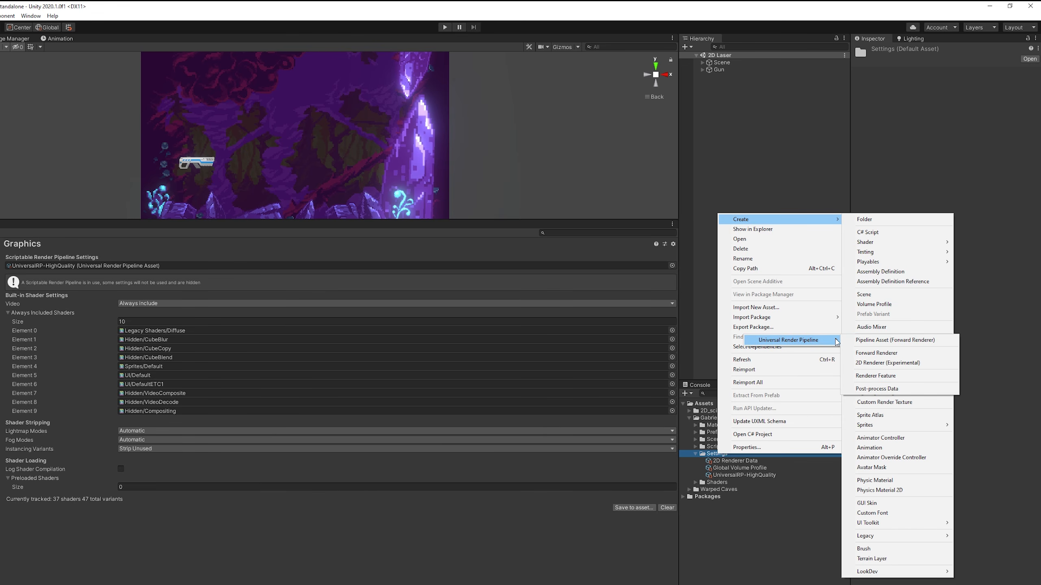
left_click(887, 363)
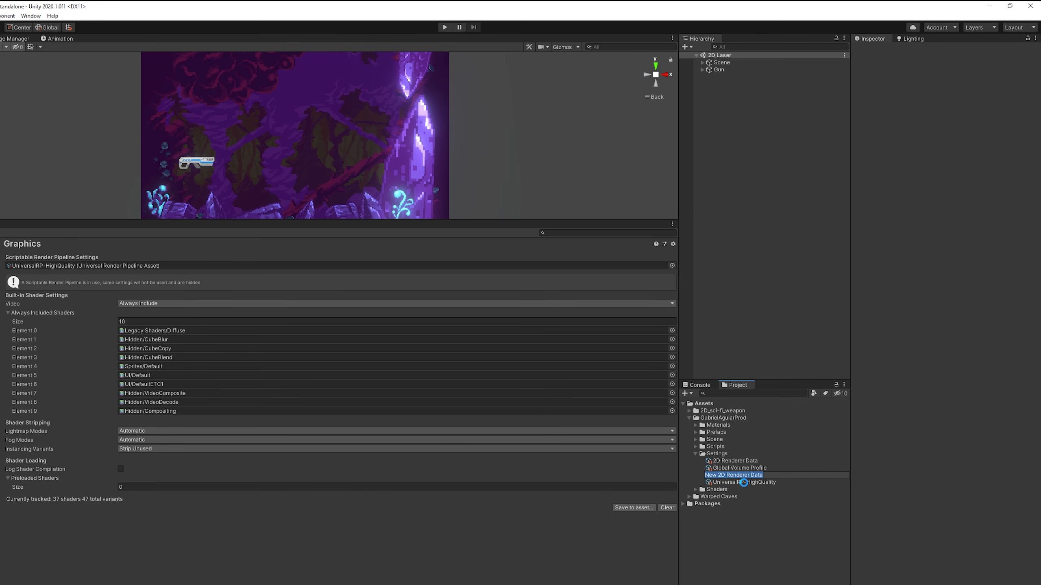
Inspect the UniversalRP-HighQuality asset and locate the 2D Renderer Data assigned in its Renderer List
left_click(743, 483)
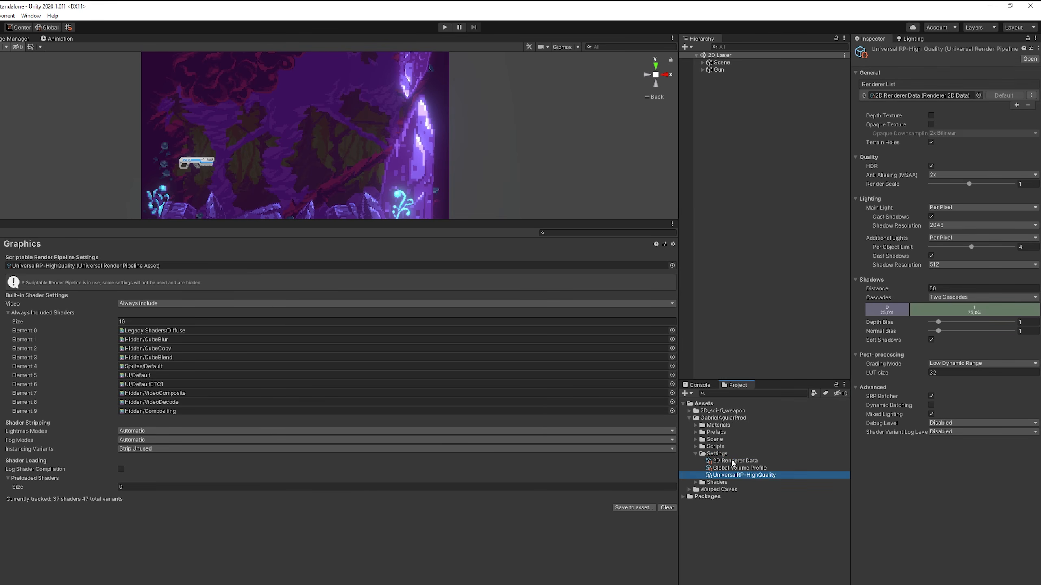
left_click(908, 96)
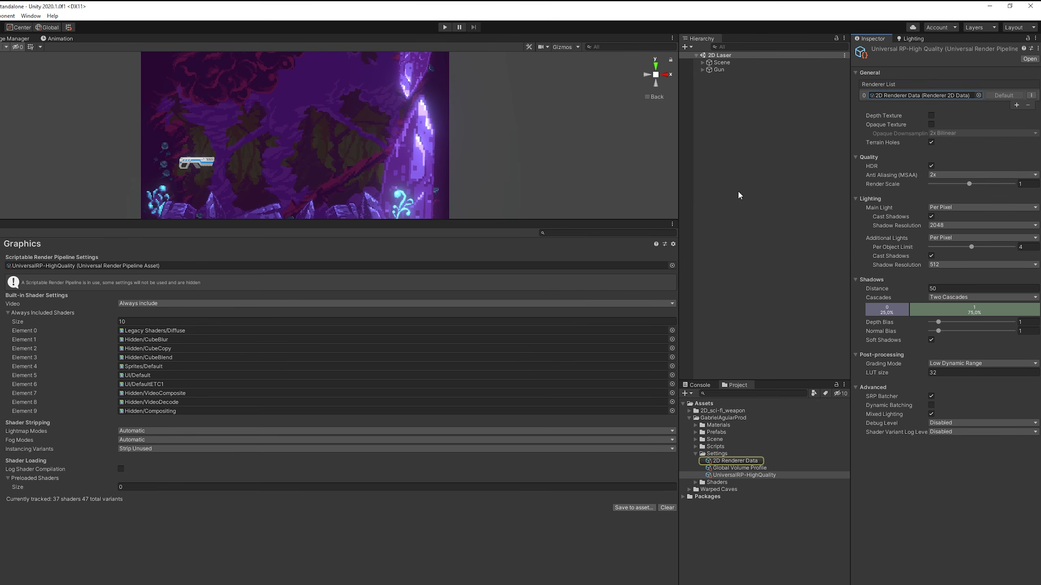
Switch the Global Light 2D object under Scene off and on again to check its effect
left_click(702, 63)
left_click(733, 69)
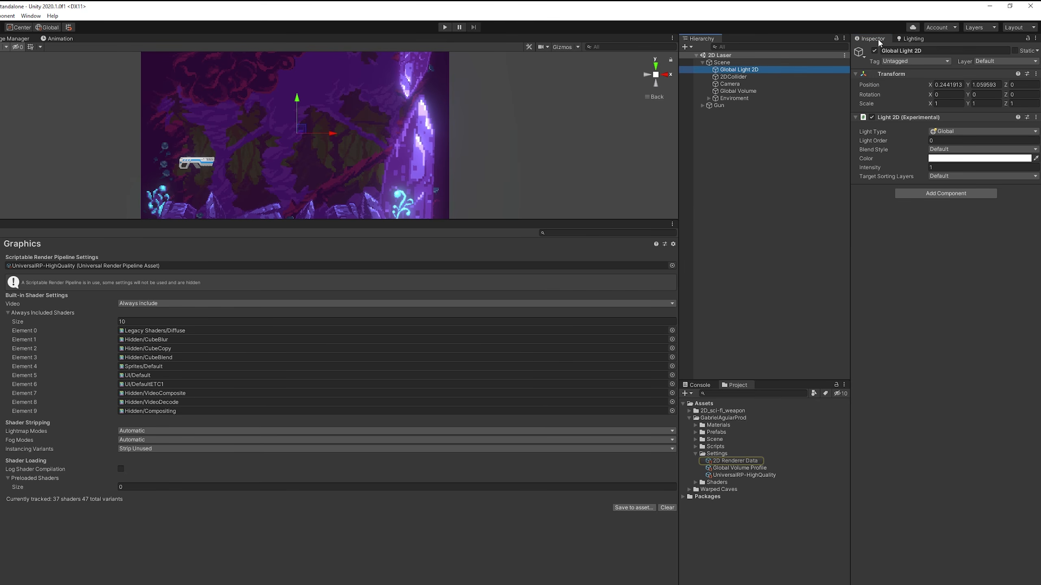
left_click(875, 51)
left_click(874, 51)
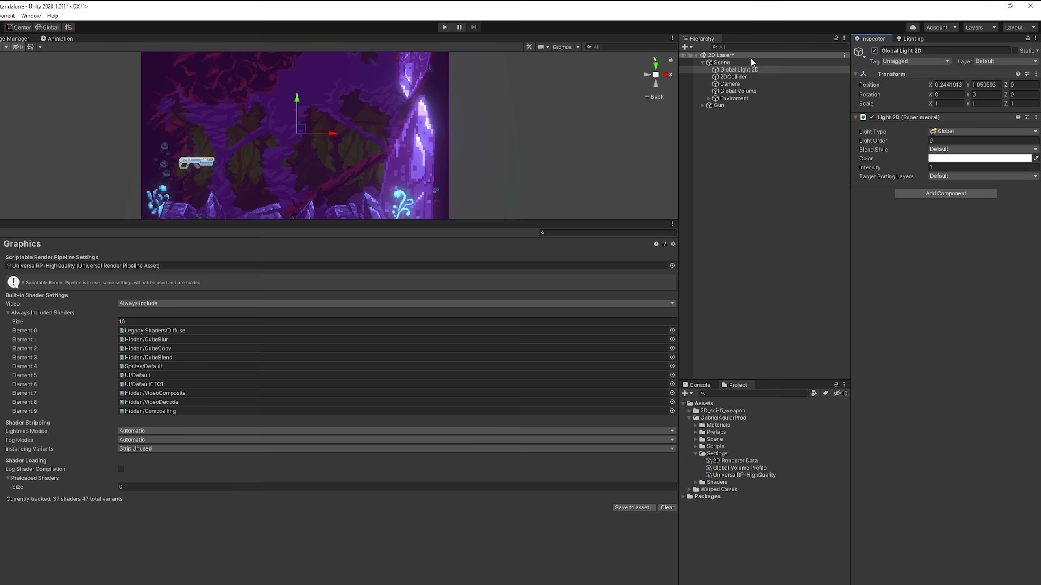
Try to add another Global Light 2D (Experimental) as a child of Scene, and collapse the Scene object
right_click(725, 64)
mouse_move(769, 188)
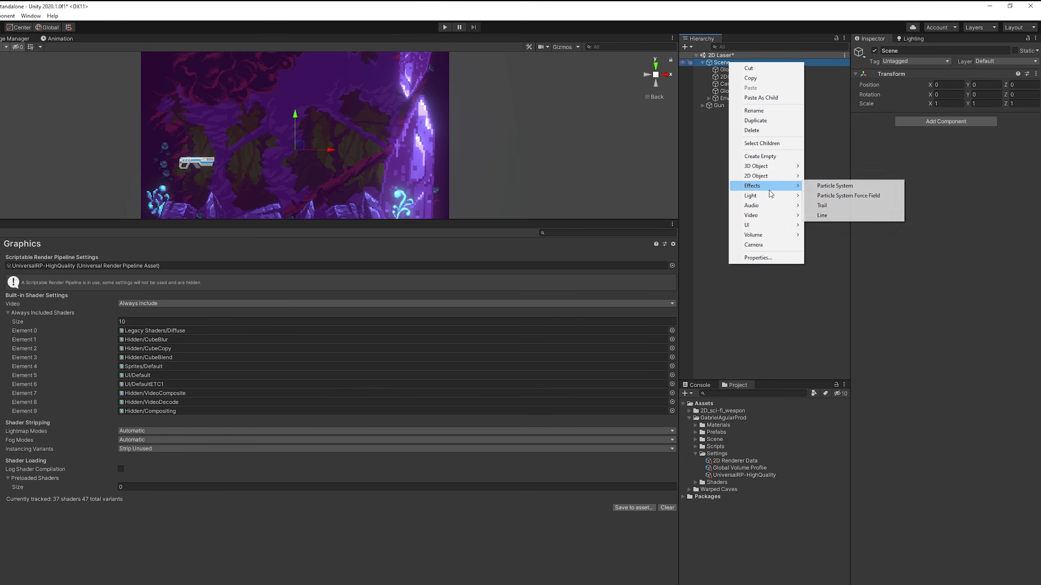
mouse_move(824, 196)
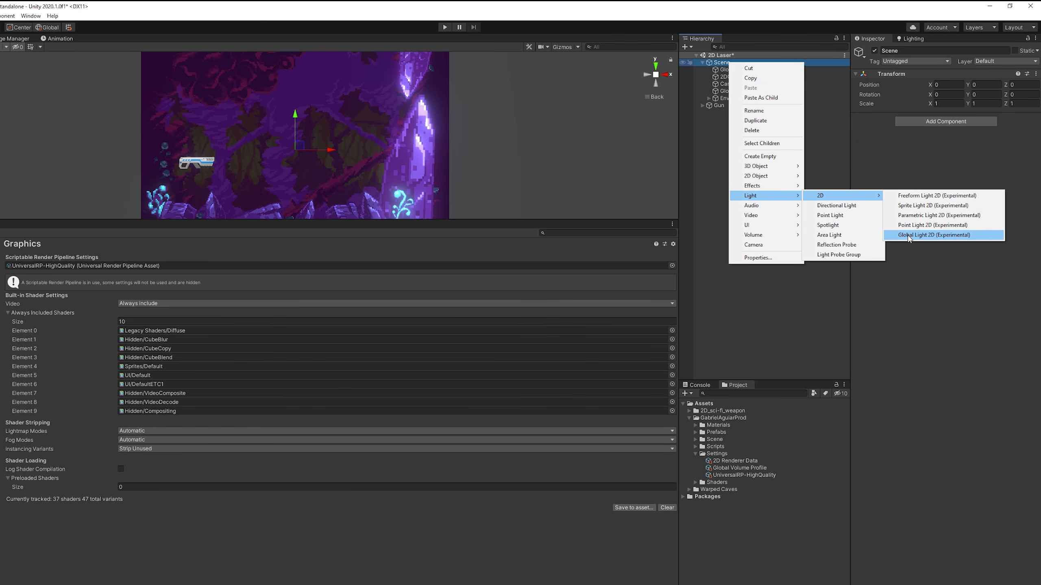
left_click(923, 236)
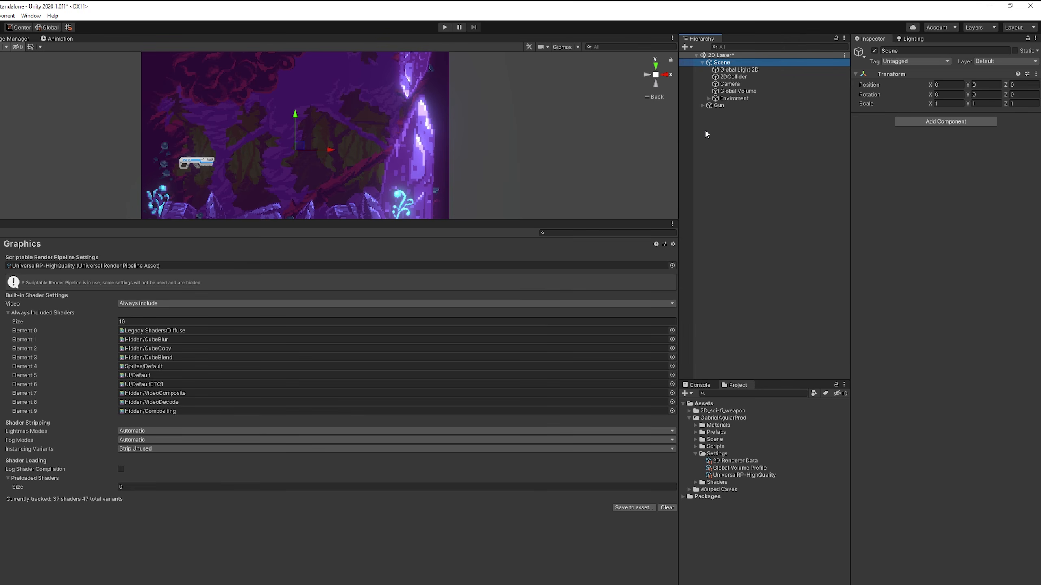
left_click(702, 63)
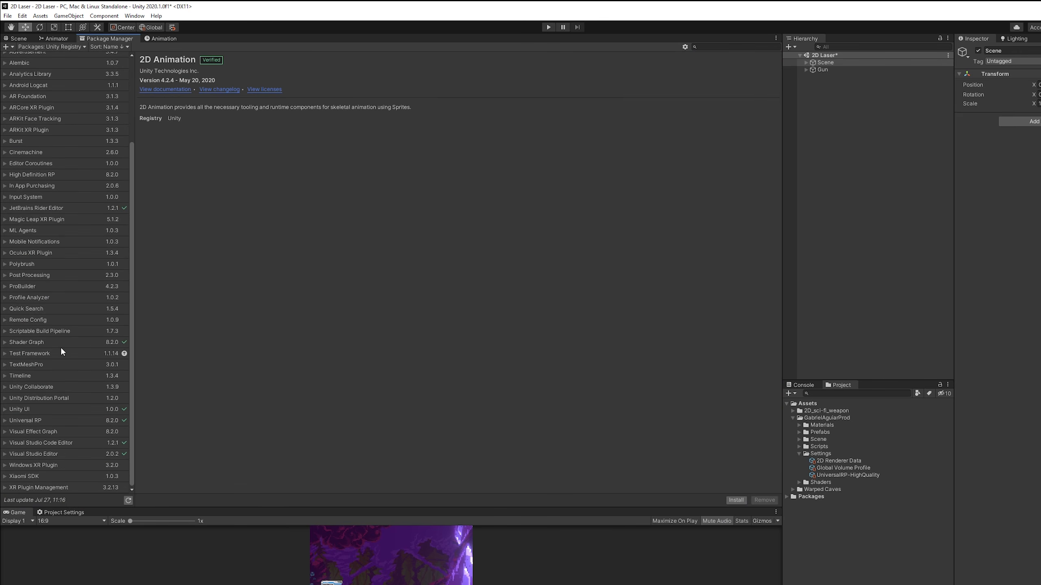
View the Shader Graph package's details in the Package Manager and return to the scene view
left_click(69, 343)
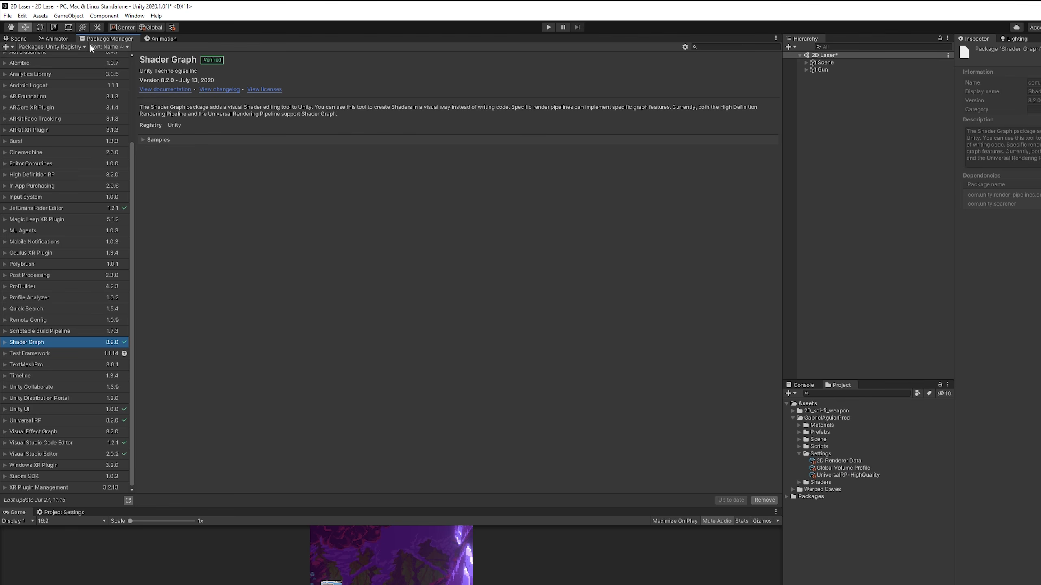
left_click(17, 39)
Expand the Gun object, try moving its GunSprite child in the scene, and undo the move
left_click(823, 70)
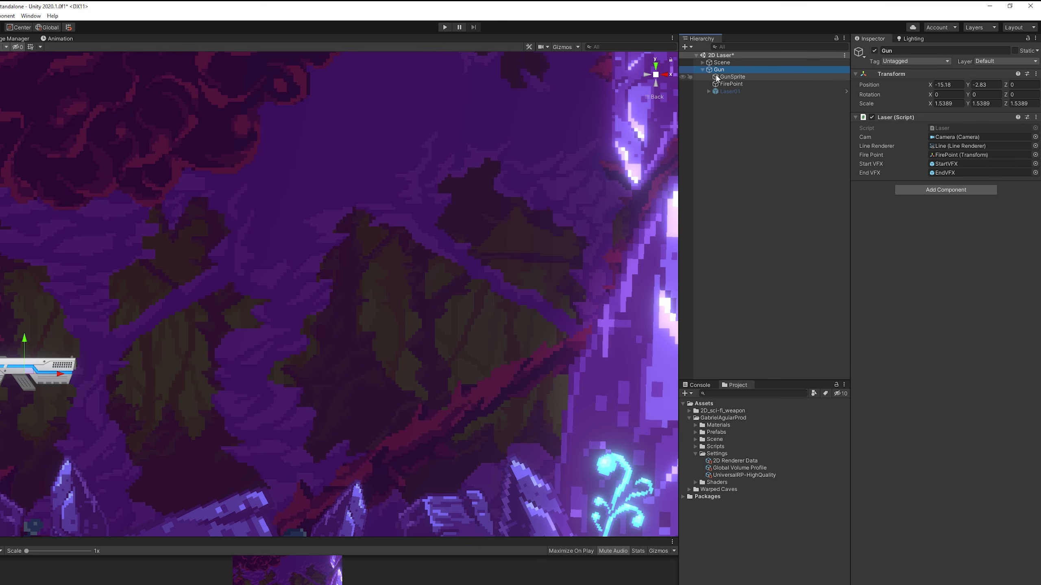
left_click(734, 77)
key("f")
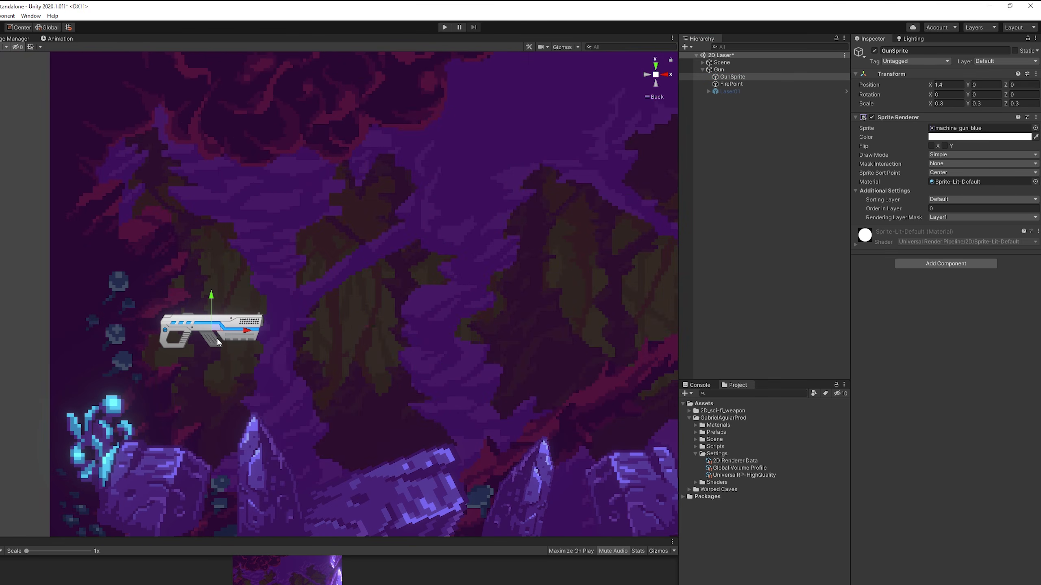
left_click_drag(217, 326, 246, 314)
key("ctrl+z")
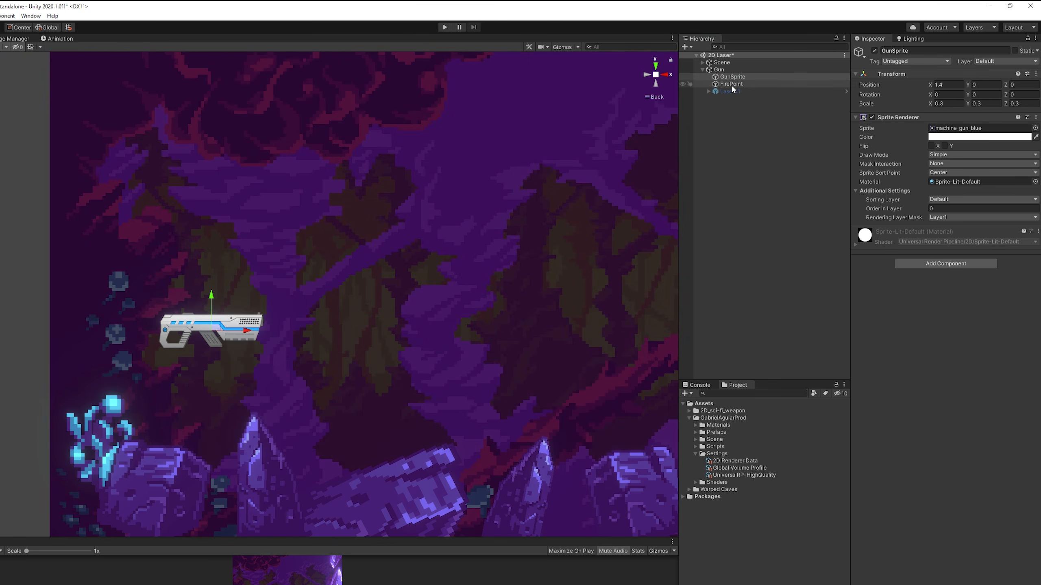
Select the Gun's FirePoint child and examine its placement at the tip of the barrel
left_click(731, 85)
scroll(287, 291, "up", 3)
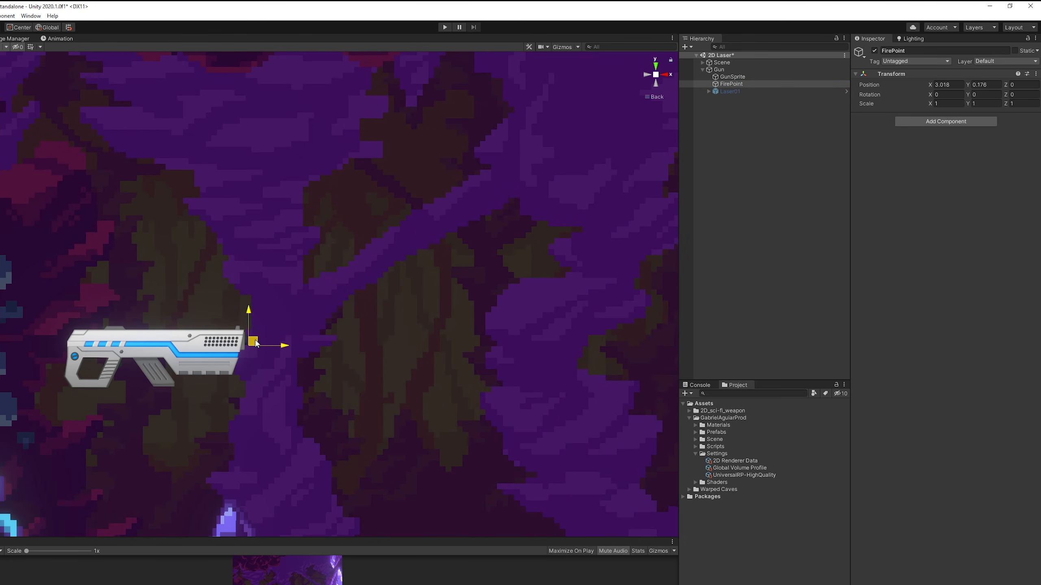
scroll(262, 340, "up", 2)
scroll(267, 363, "down", 3)
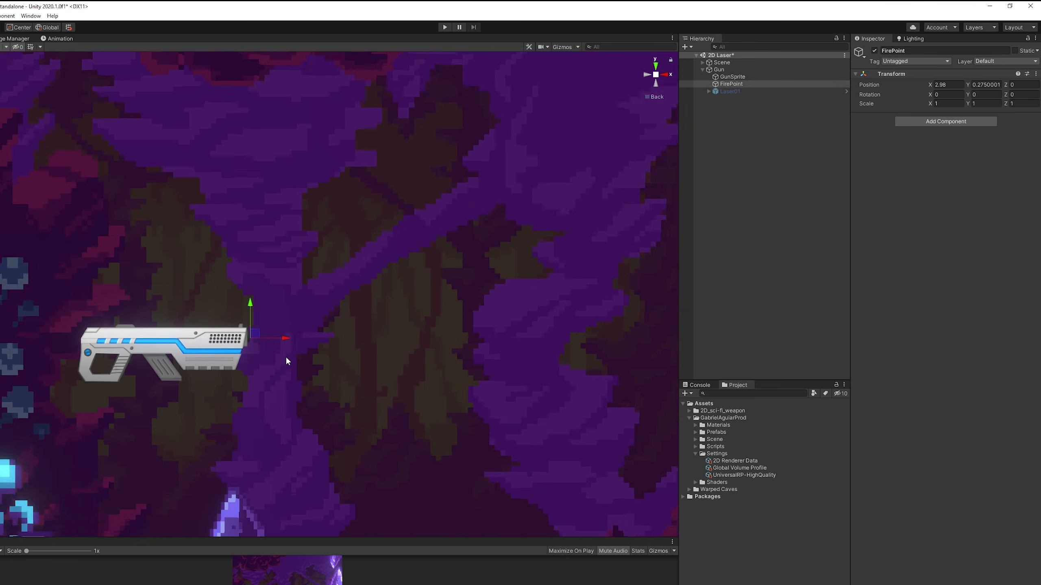
scroll(469, 319, "down", 2)
middle_click_drag(443, 319, 381, 350)
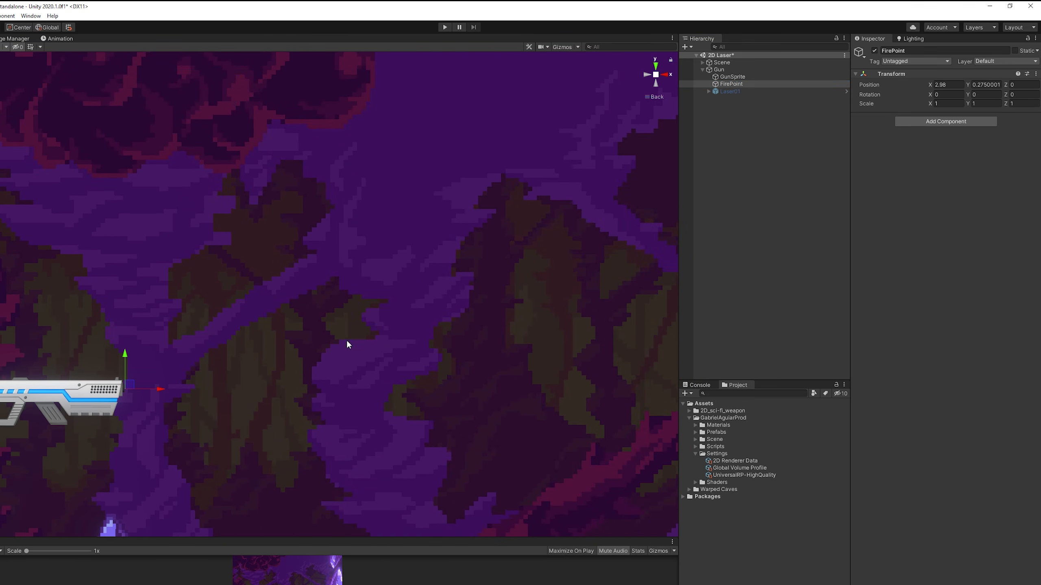
scroll(361, 355, "up", 2)
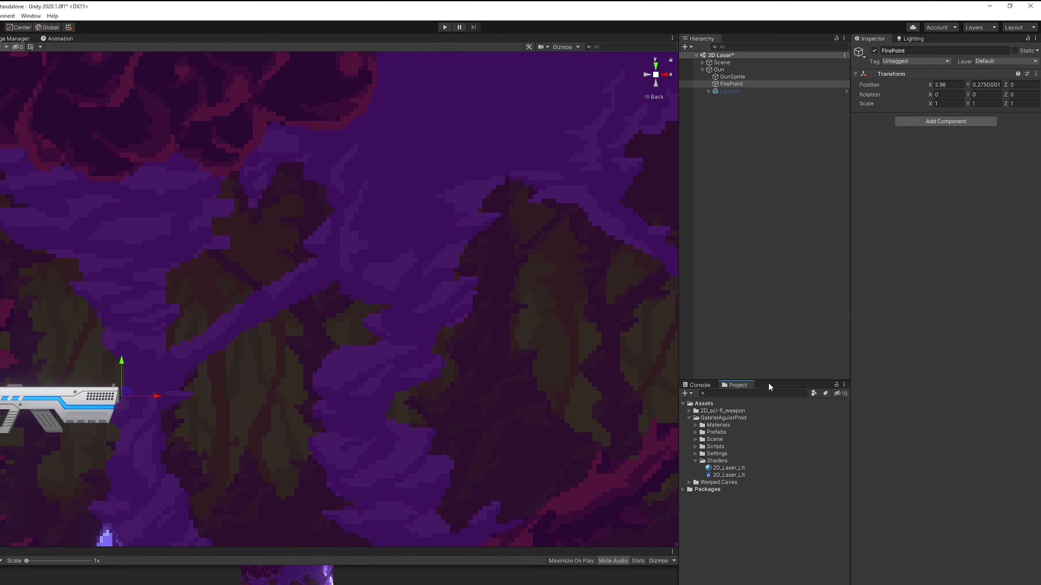
Create a Sprite Lit Graph (Experimental) shader named 2D_LaserTut_Lit in the Shaders folder
left_click_drag(769, 385, 762, 320)
right_click(717, 396)
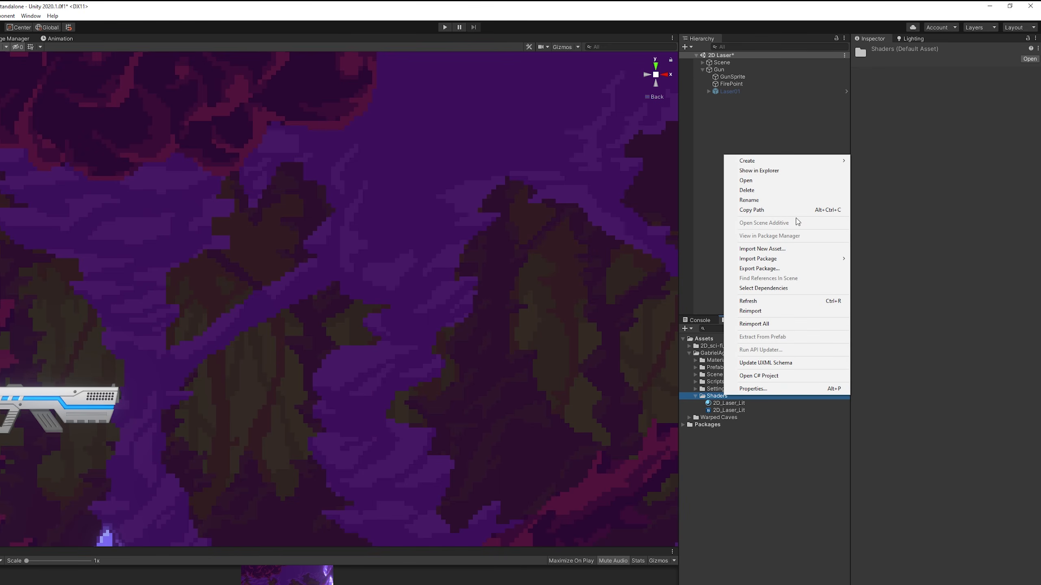
mouse_move(799, 164)
mouse_move(894, 189)
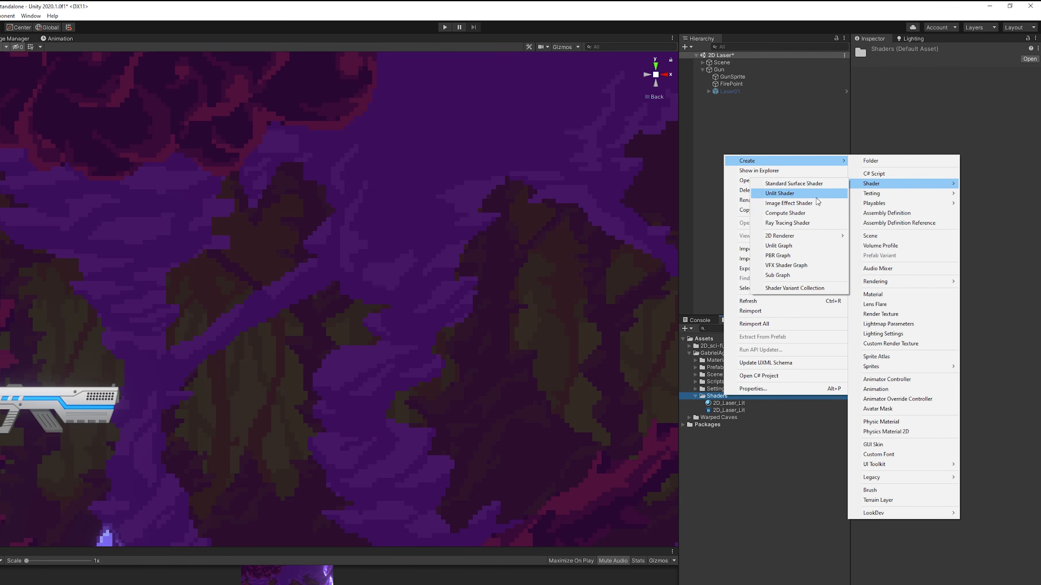
mouse_move(795, 242)
left_click(879, 239)
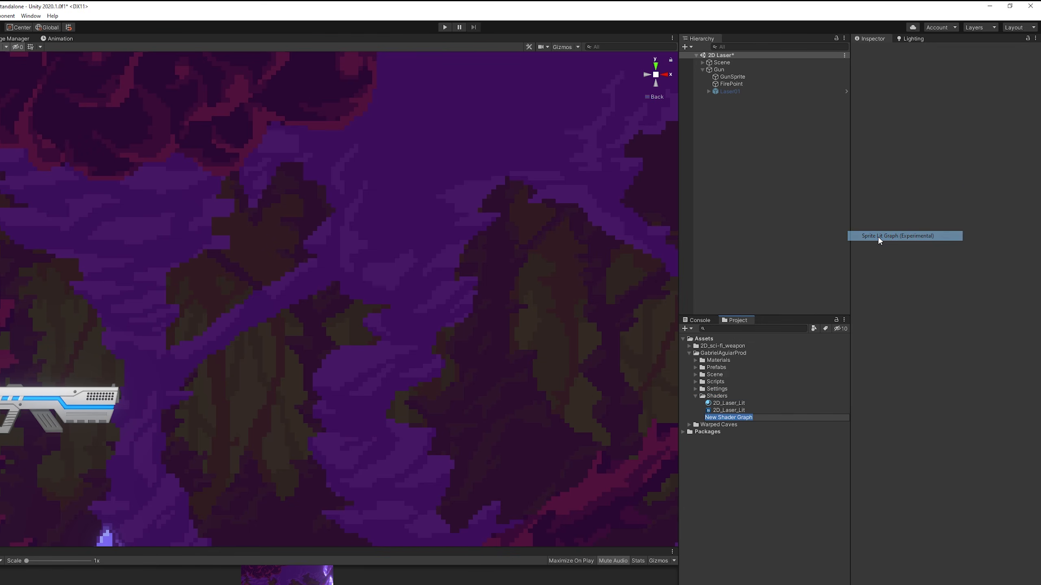
type("2d")
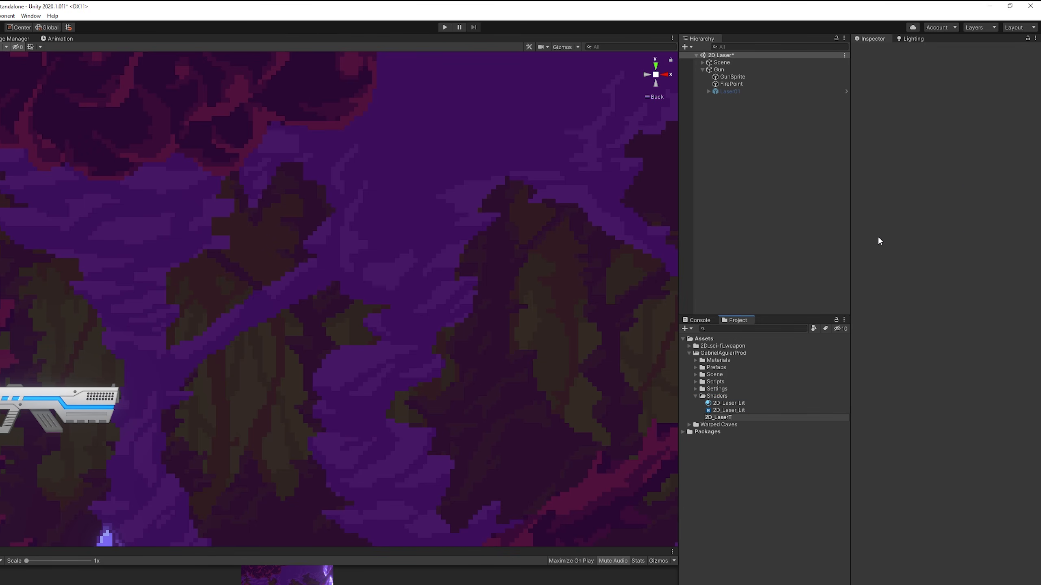
type("_LaserTut_Lit")
key("Return")
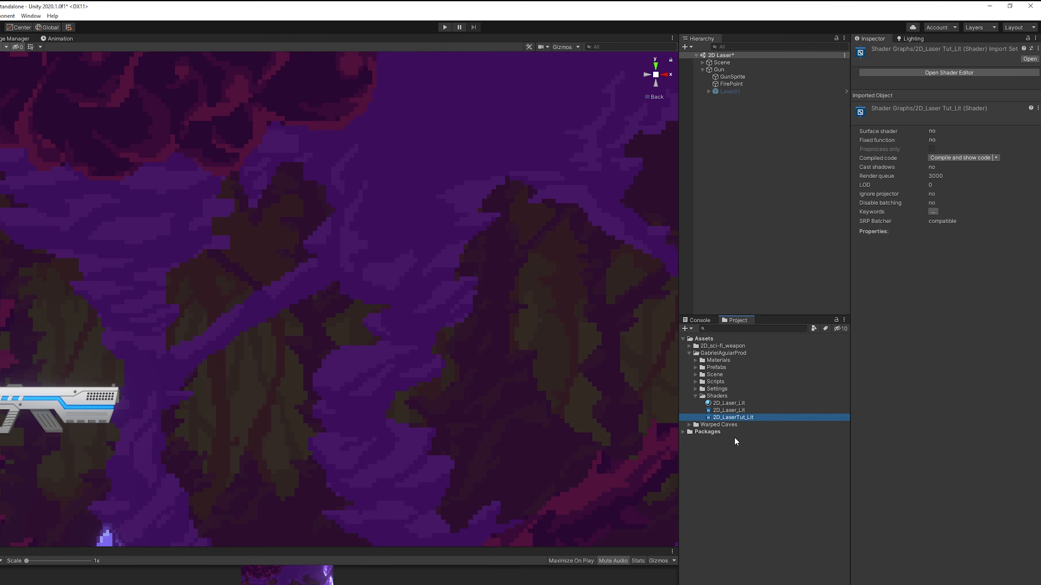
Open the 2D_LaserTut_Lit shader graph for editing and widen its editing area
double_click(737, 419)
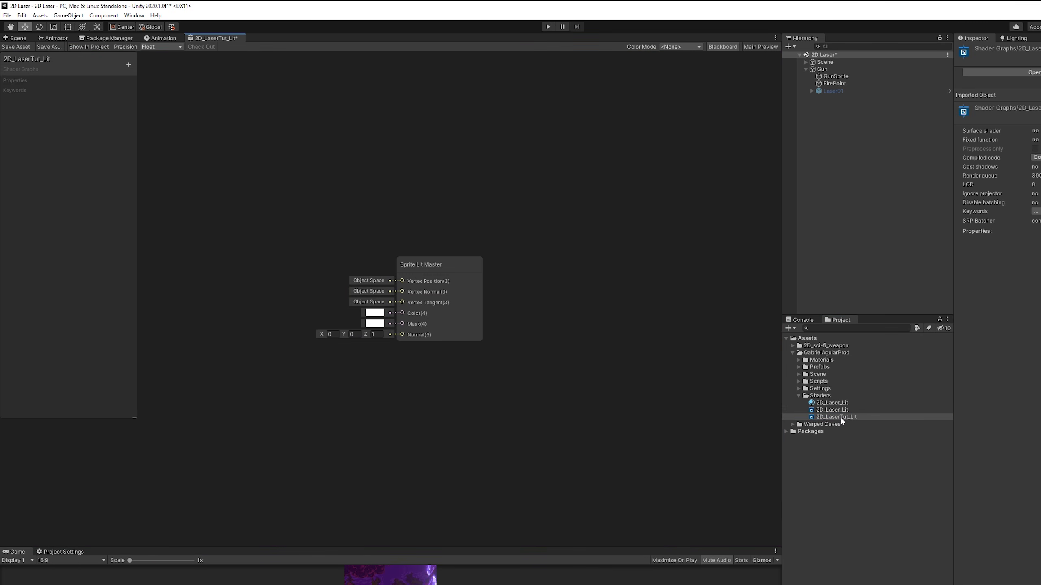
left_click_drag(807, 309, 942, 311)
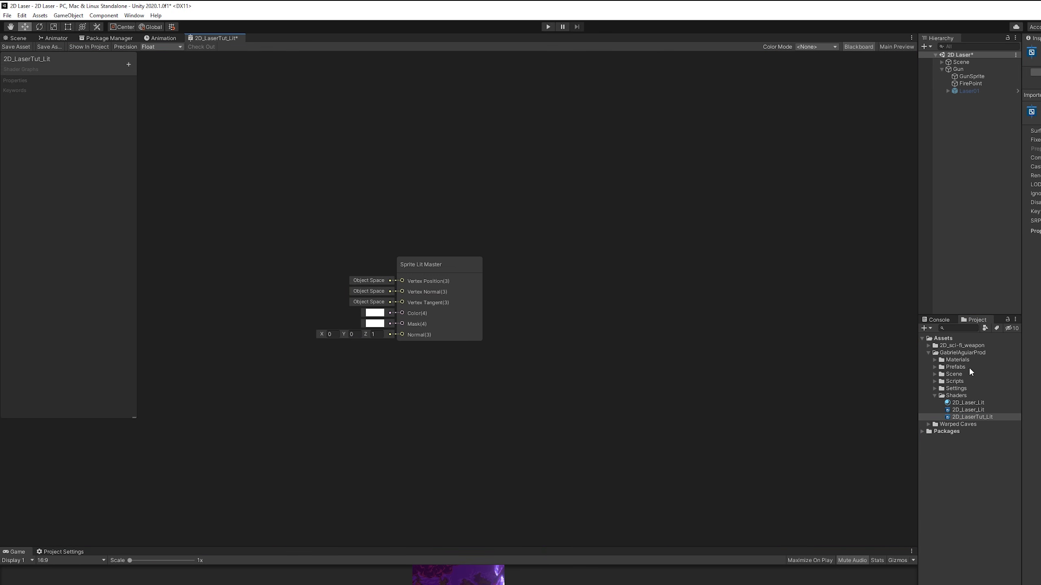
Move the Sprite Lit Master node further right to make room and add a Color property with its mode set to HDR
left_click_drag(674, 546, 674, 563)
left_click_drag(454, 271, 673, 205)
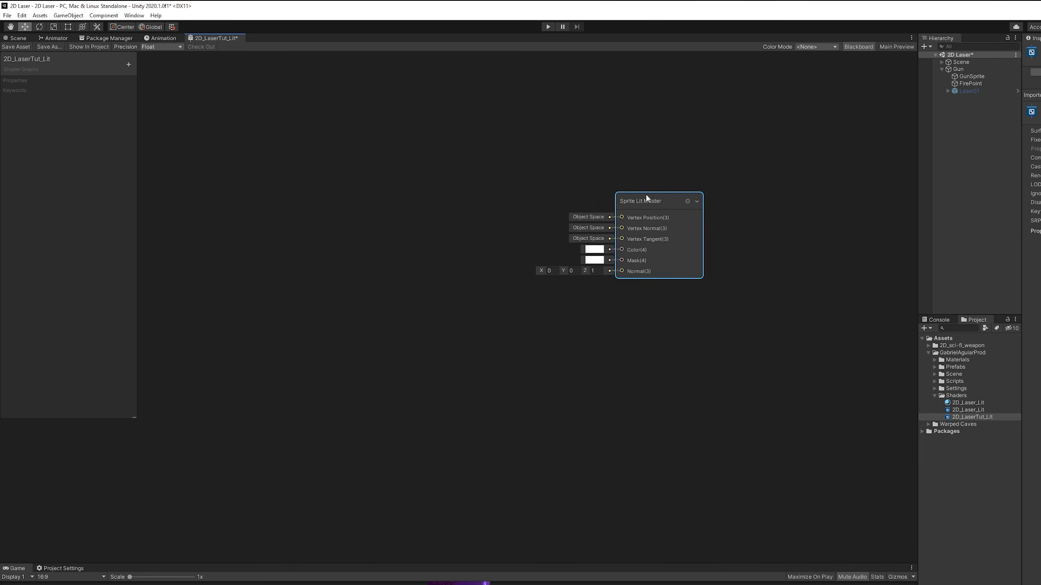
left_click(129, 64)
left_click(135, 110)
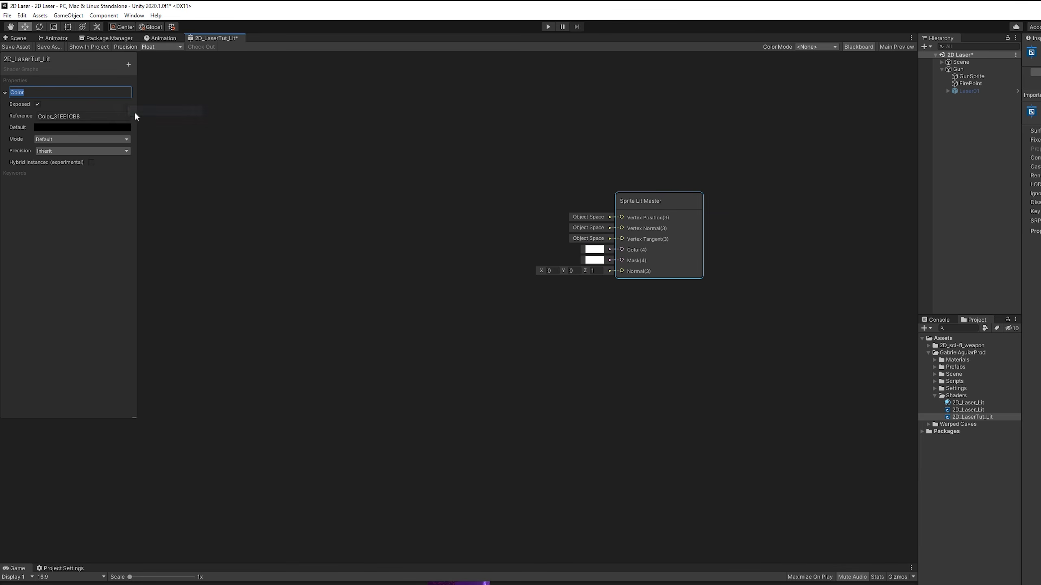
left_click(59, 139)
left_click(54, 160)
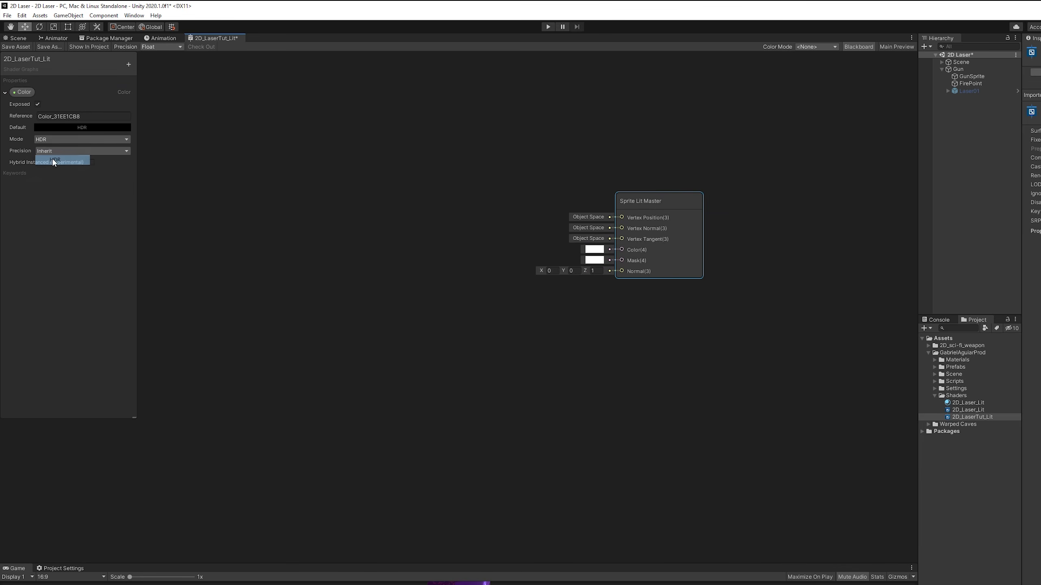
Set the Color property's default to white with alpha 100, and collapse its settings
left_click(64, 129)
left_click_drag(104, 188, 69, 126)
left_click_drag(90, 306, 269, 276)
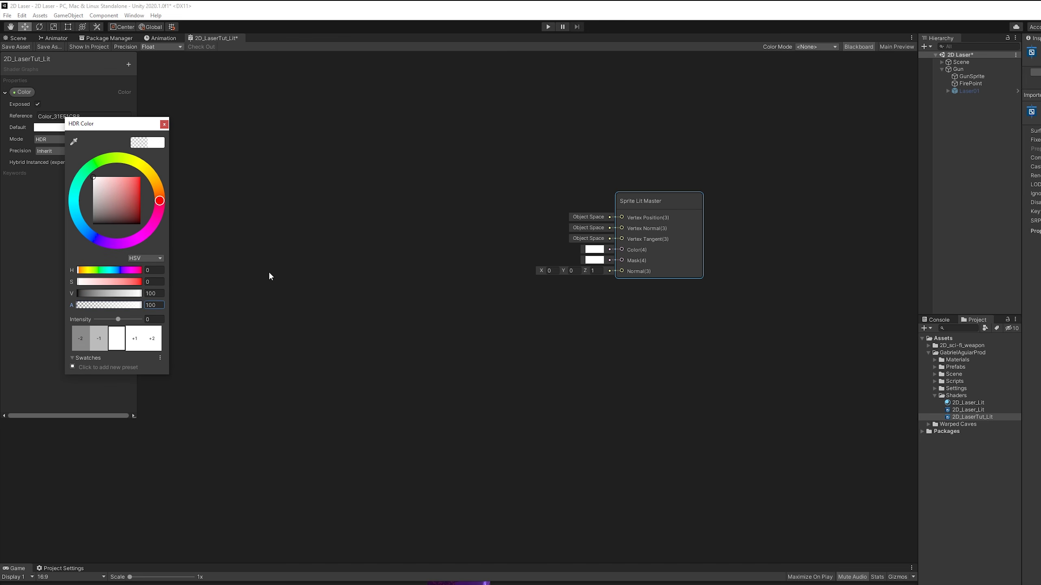
left_click(162, 124)
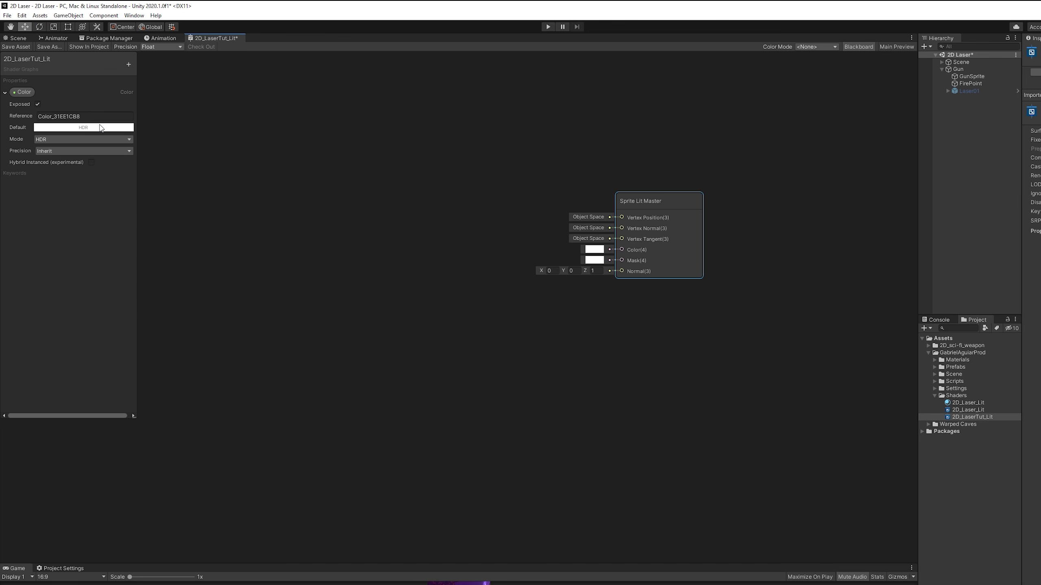
left_click(4, 93)
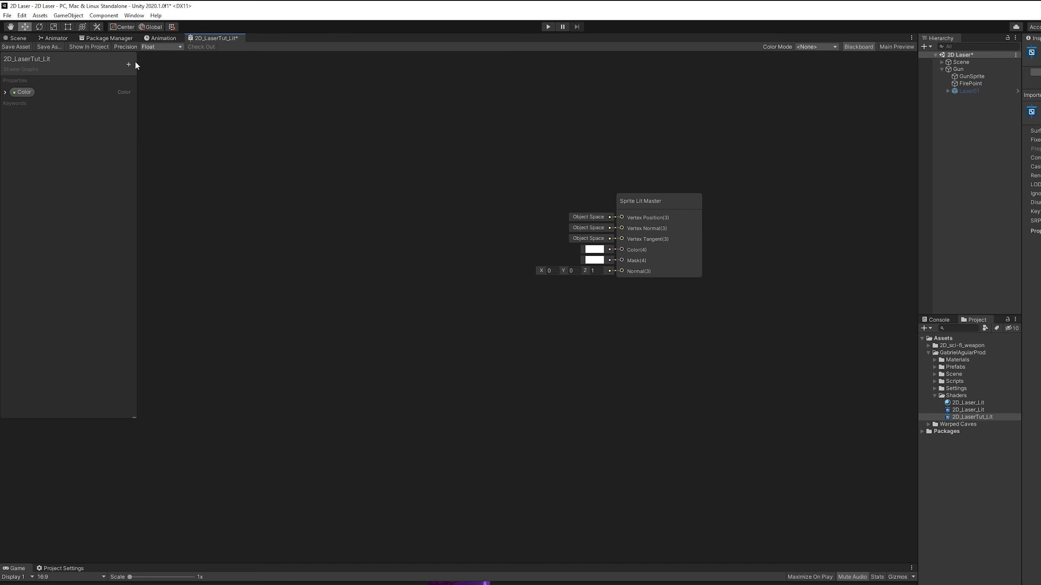
Add a non-exposed Texture2D property named MainTex with the reference MainTex_, and collapse its settings
left_click(128, 64)
left_click(163, 115)
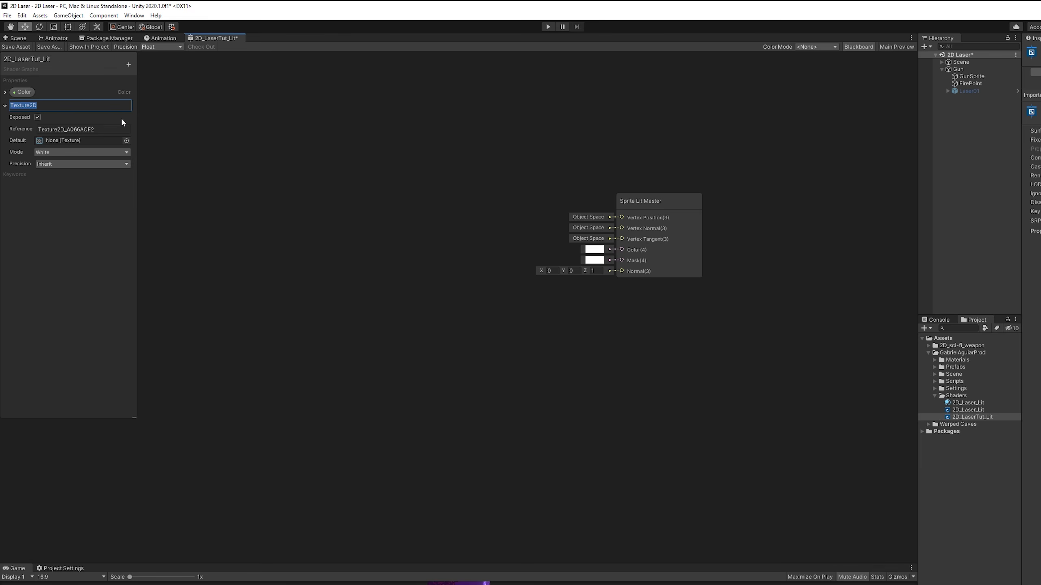
type("MainTex")
left_click(112, 128)
type("MainTex")
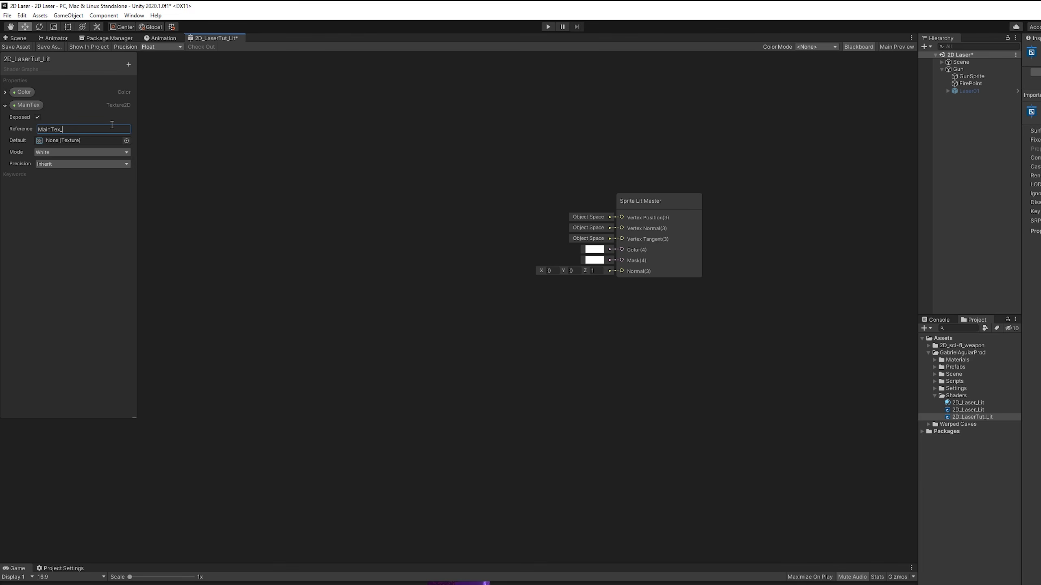
key("Return")
left_click(45, 132)
left_click(37, 117)
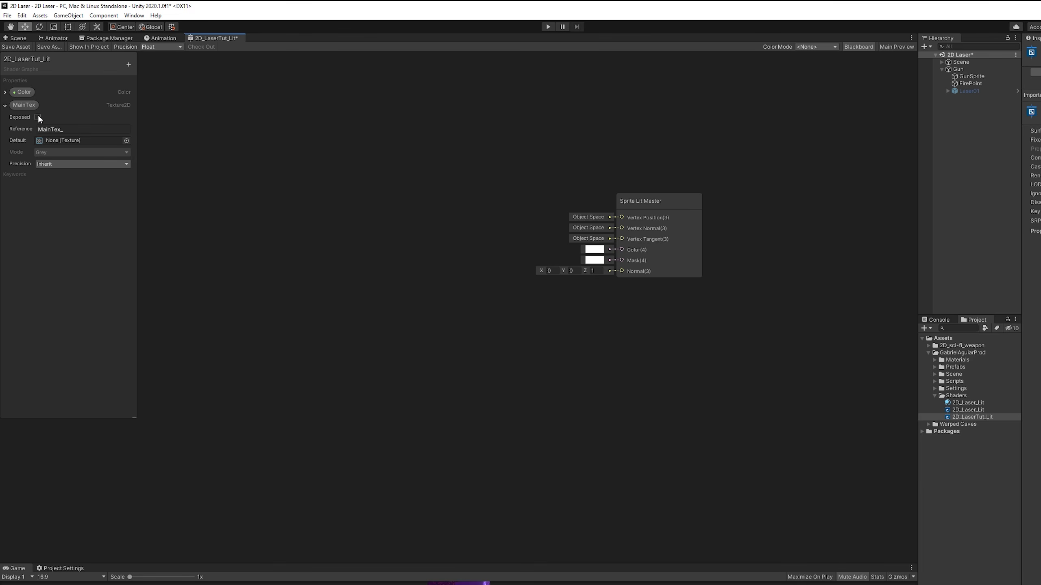
left_click(5, 105)
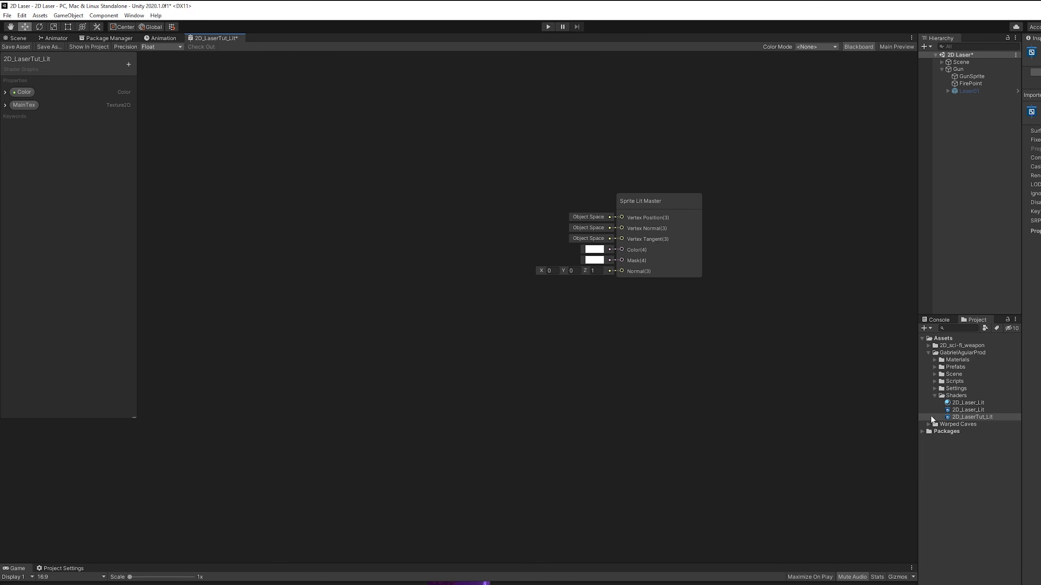
Open the existing 2D_Laser_Lit graph alongside, and add a UV node to the 2D_LaserTut_Lit graph
left_click(957, 411)
key("space")
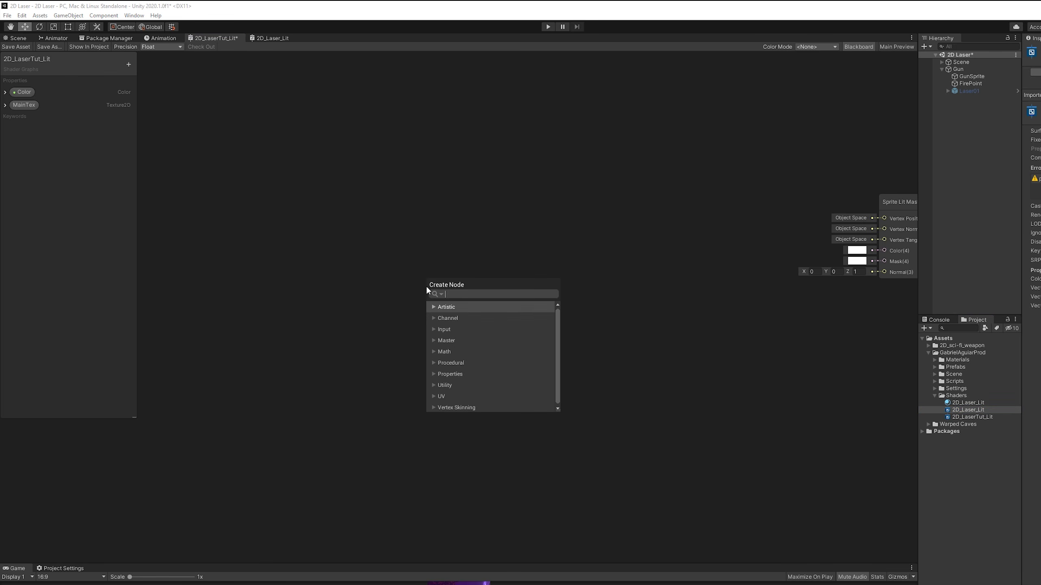
type("uv")
key("Up")
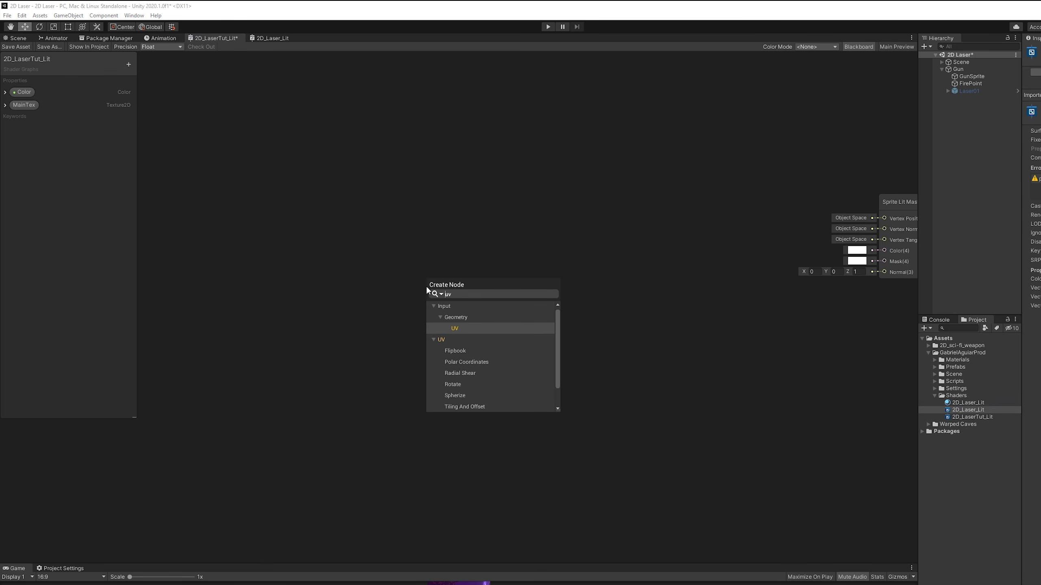
key("Return")
Place the UV node at the start of the graph and connect its output to a new Split node
left_click_drag(456, 304, 248, 230)
left_click_drag(304, 246, 357, 222)
type("split")
key("Return")
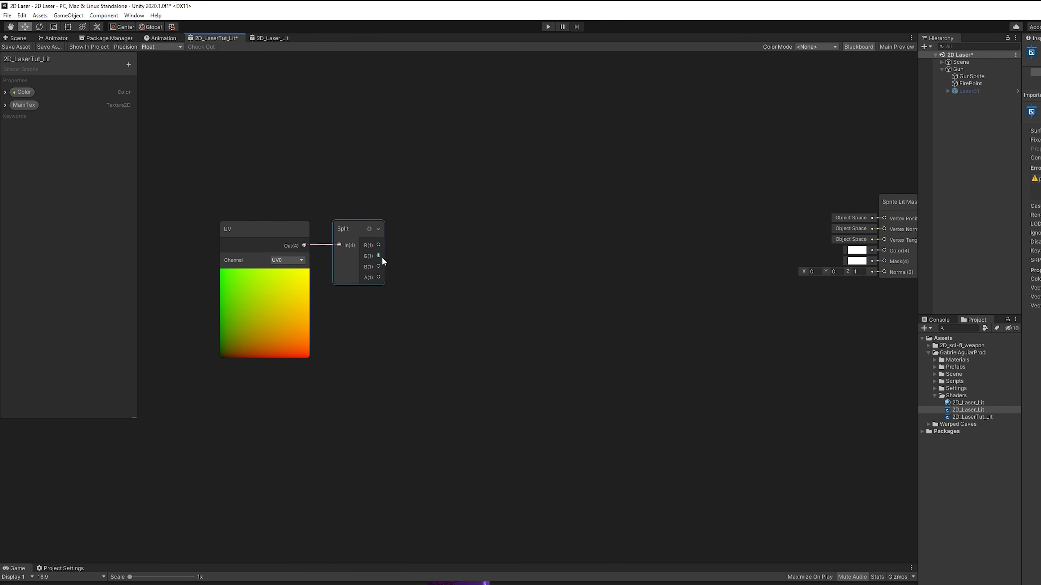
Create two Power nodes, one above the other, each fed by the Split node's G output
left_click_drag(382, 257, 517, 325)
type("power")
key("Return")
middle_click_drag(375, 277, 351, 329)
left_click_drag(355, 307, 501, 173)
type("power")
key("Return")
Combine both Power outputs in a new Add node, with the upper one into A and the lower one into B
middle_click_drag(347, 298, 284, 304)
left_click_drag(502, 192, 566, 262)
type("add")
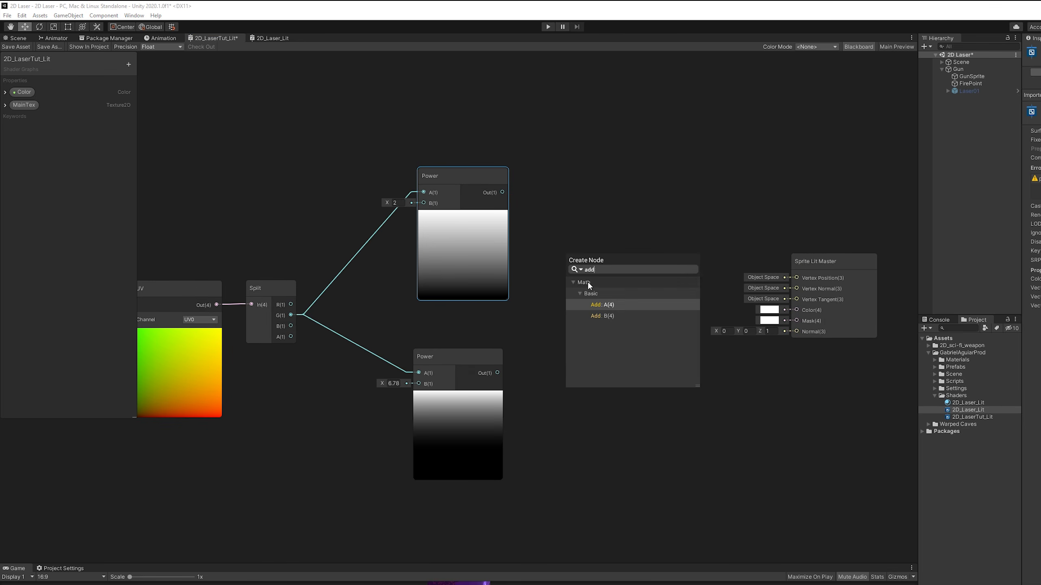
left_click(597, 305)
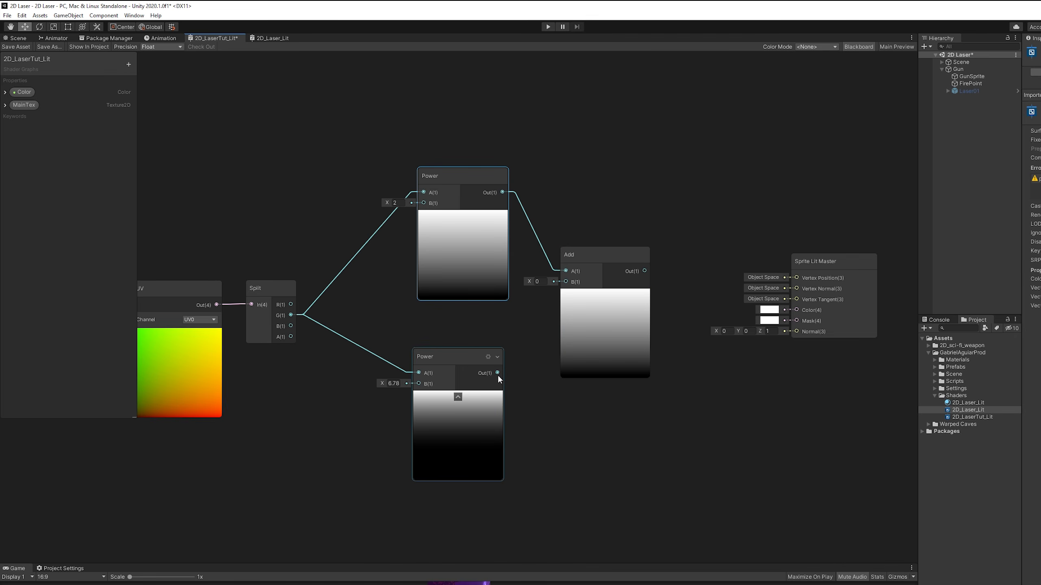
left_click_drag(498, 373, 626, 244)
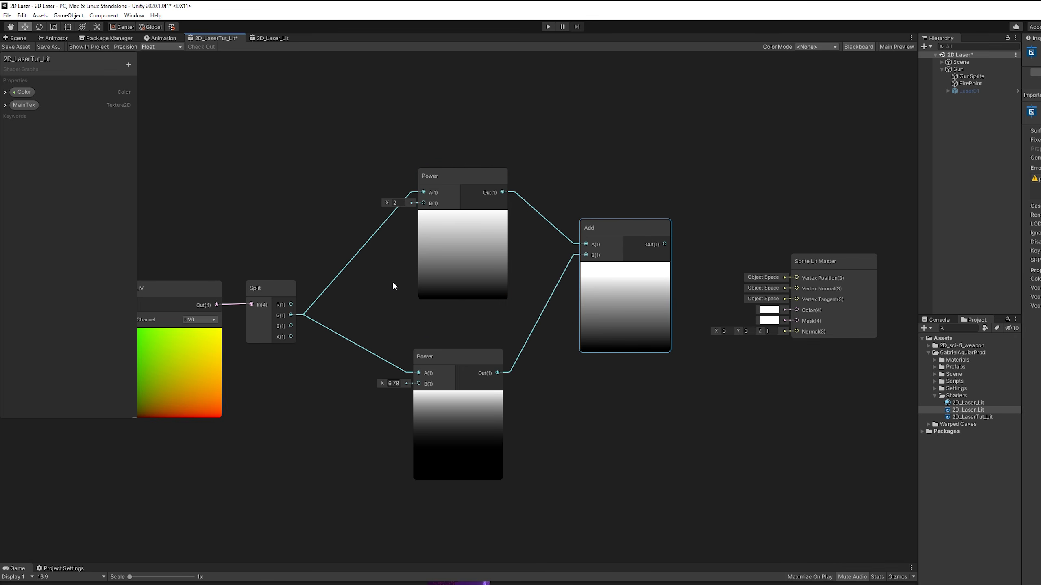
Insert a One Minus node between the Split's G output and the upper Power node, and collapse its preview
middle_click_drag(394, 283, 413, 301)
left_click_drag(377, 239, 367, 227)
type("one minus")
key("Return")
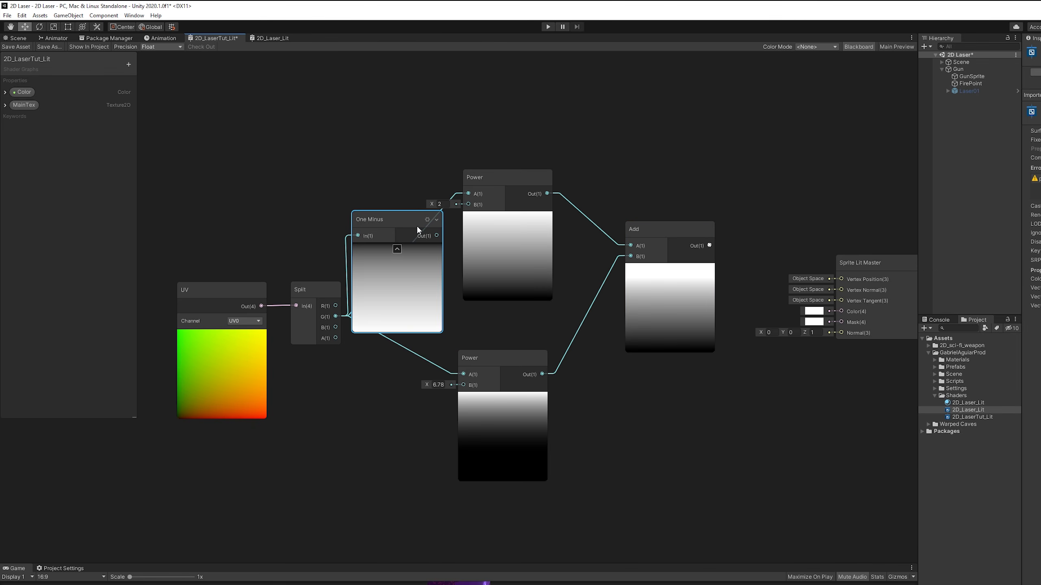
left_click_drag(436, 236, 478, 194)
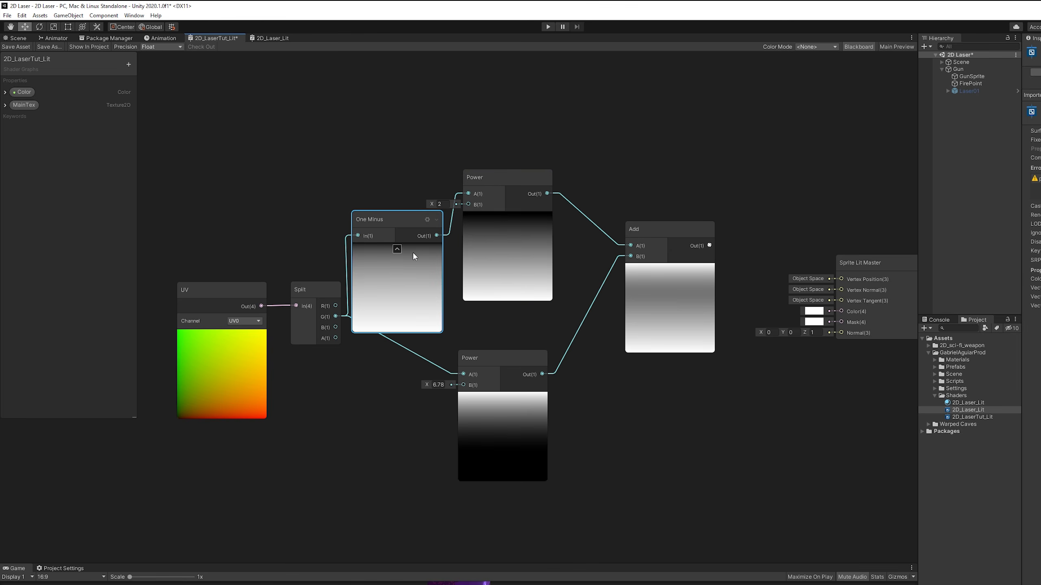
left_click(397, 248)
left_click_drag(385, 224, 408, 236)
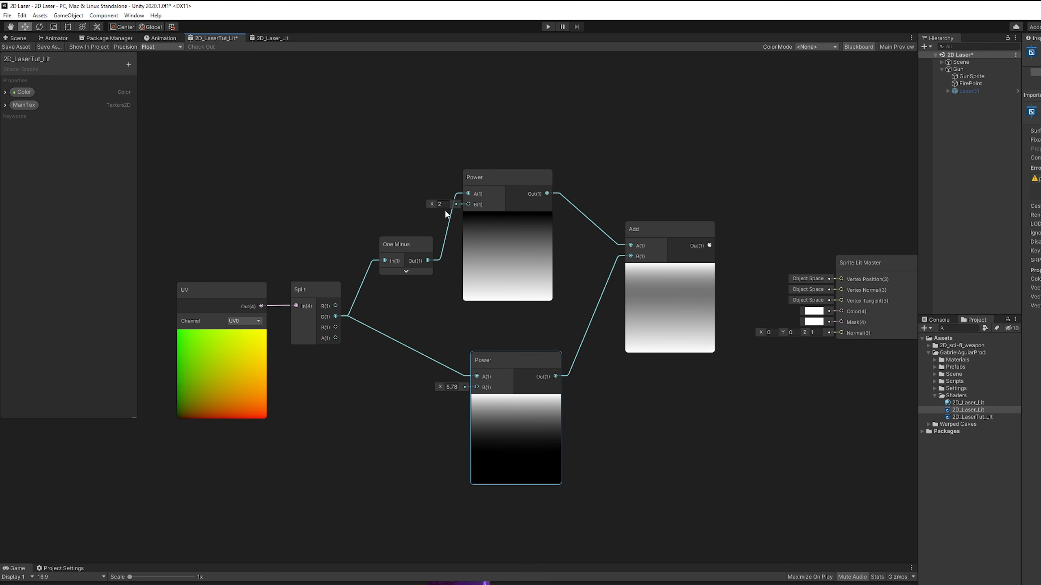
Set the exponent B of both Power nodes to 10
left_click_drag(445, 204, 430, 204)
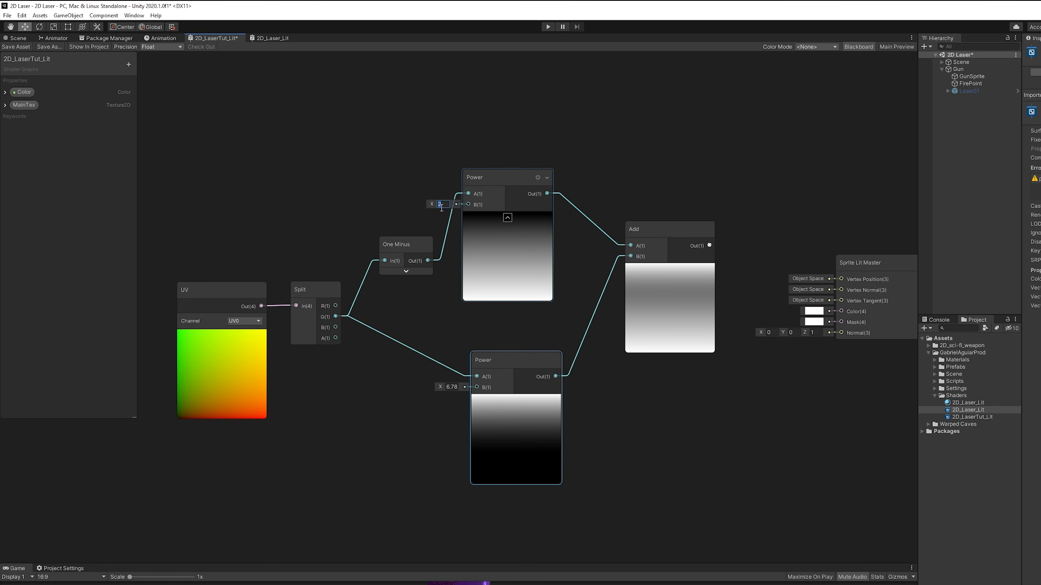
type("10")
type("1")
left_click_drag(447, 387, 495, 365)
type("0")
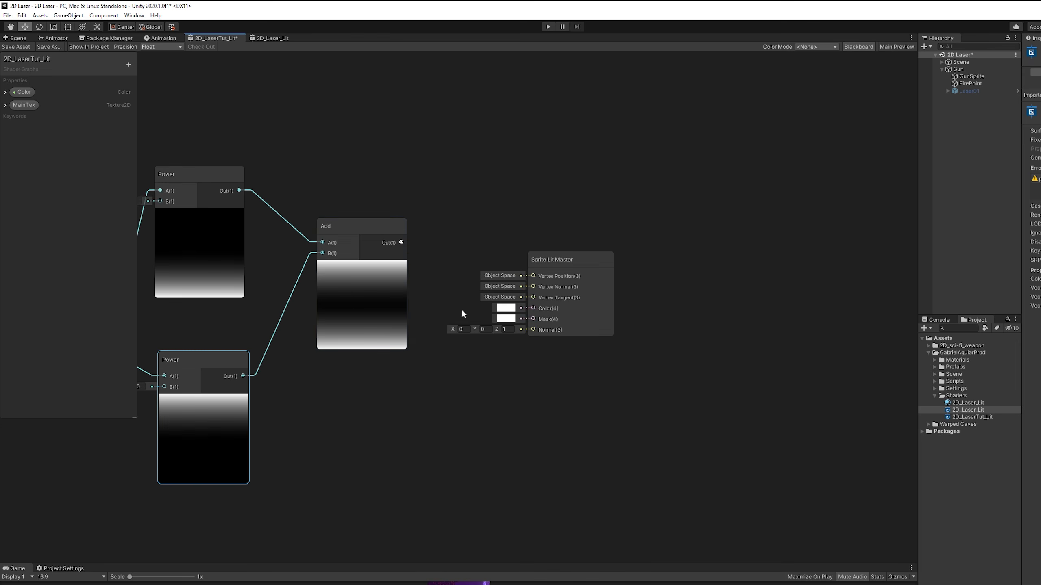
Move the Sprite Lit Master node further right, reposition the Add node, and feed its output into a new One Minus node
left_click_drag(525, 309, 713, 311)
left_click(384, 253)
left_click_drag(383, 252, 384, 305)
key("space")
type("one m")
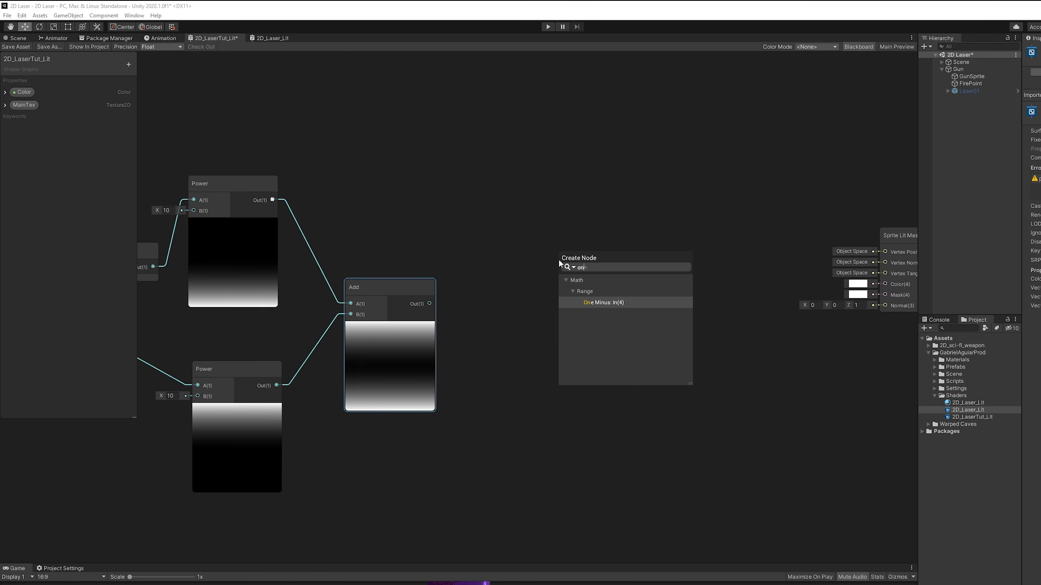
key("Return")
Feed the new One Minus output into another Power node with exponent B of about 30, placed beside it
left_click_drag(587, 257, 690, 230)
type("power")
key("Return")
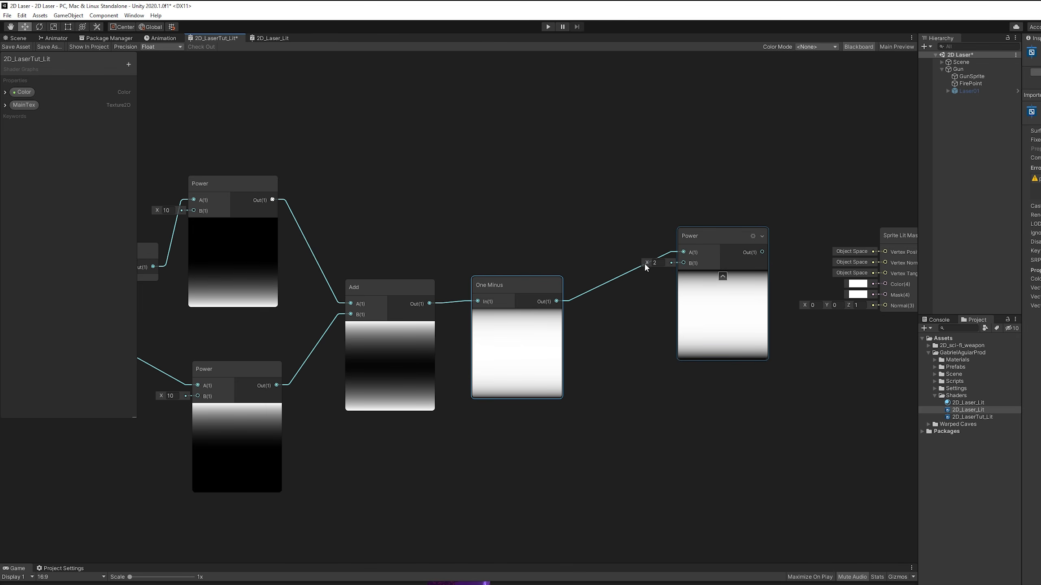
left_click_drag(647, 262, 947, 283)
middle_click_drag(631, 307, 516, 299)
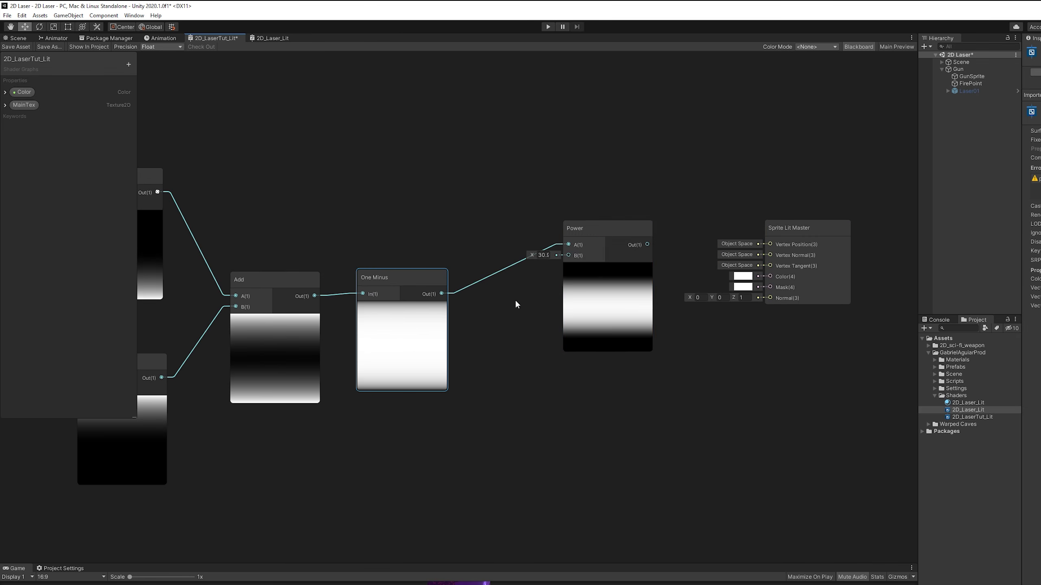
left_click_drag(599, 233, 540, 280)
left_click(454, 445)
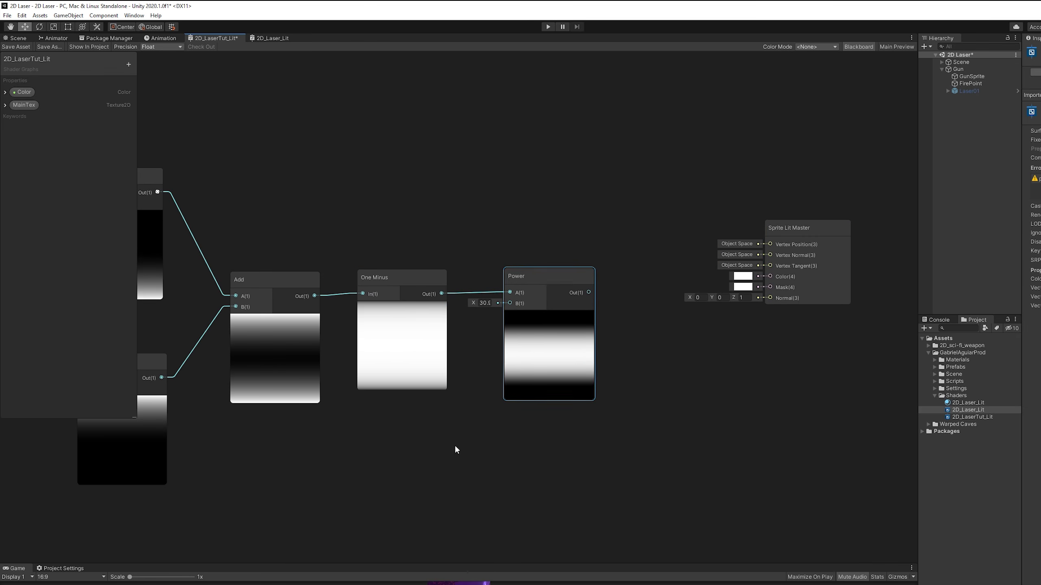
Add a Vector1 property named LaserEdgeSmoothness with a default of 10
middle_click_drag(454, 445, 762, 441)
left_click(130, 70)
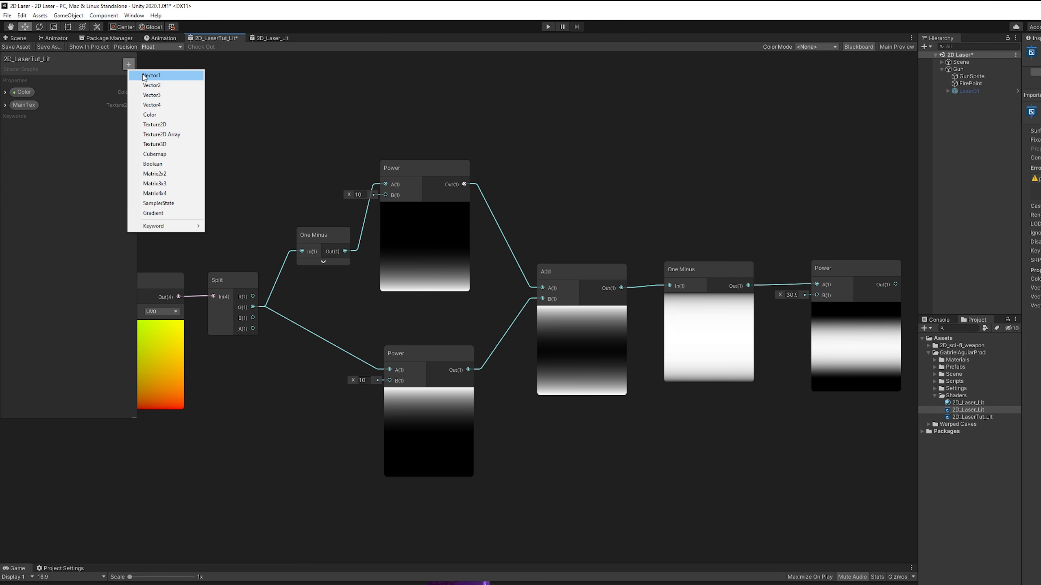
left_click(143, 76)
type("LaserEdgeSmoothness")
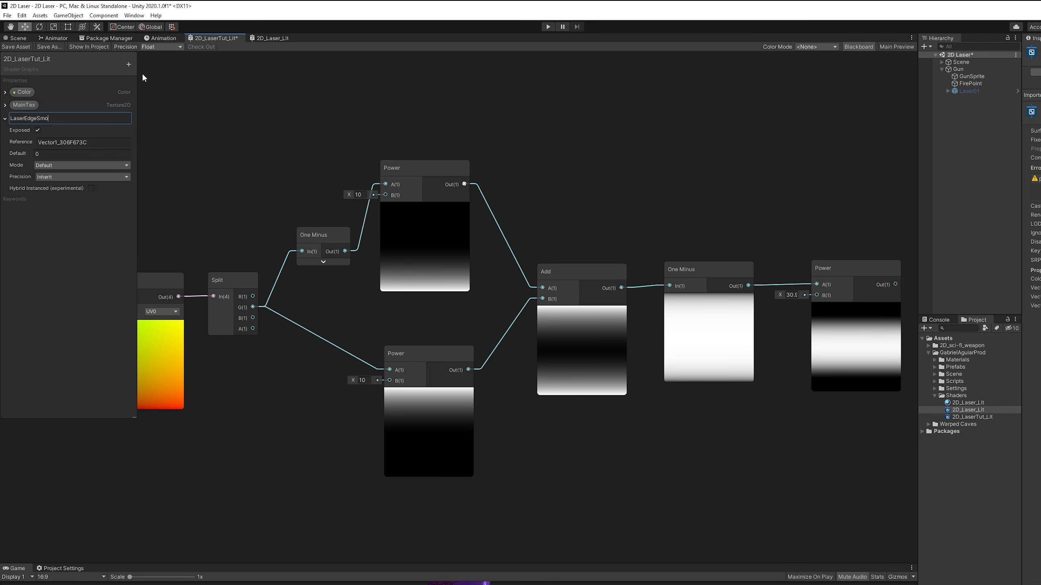
key("Return")
left_click(57, 154)
type("10")
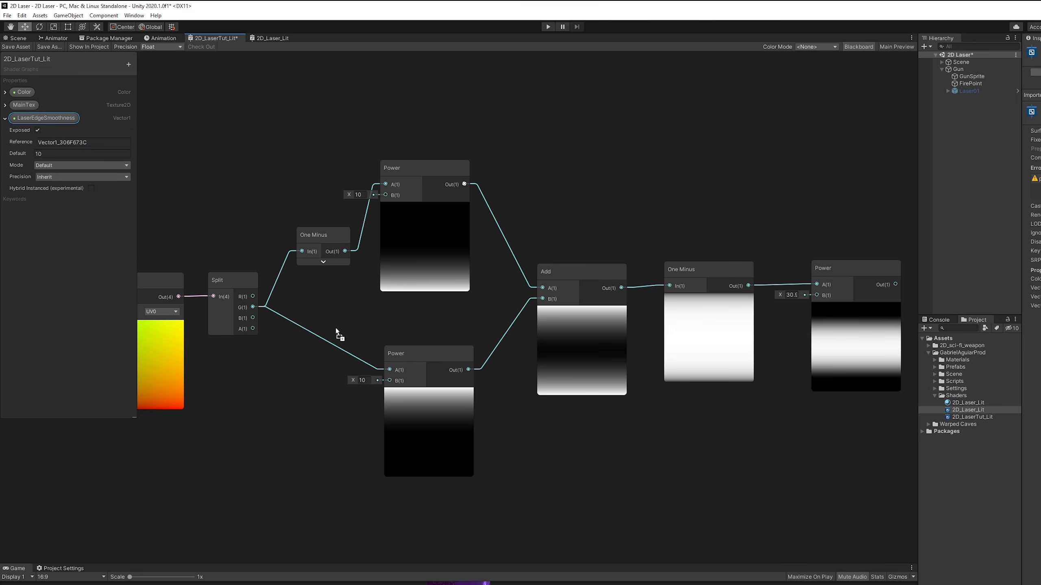
Place LaserEdgeSmoothness in the graph and connect it to input B of both Power nodes that feed the Add node
left_click_drag(336, 329, 332, 334)
left_click_drag(407, 339, 385, 195)
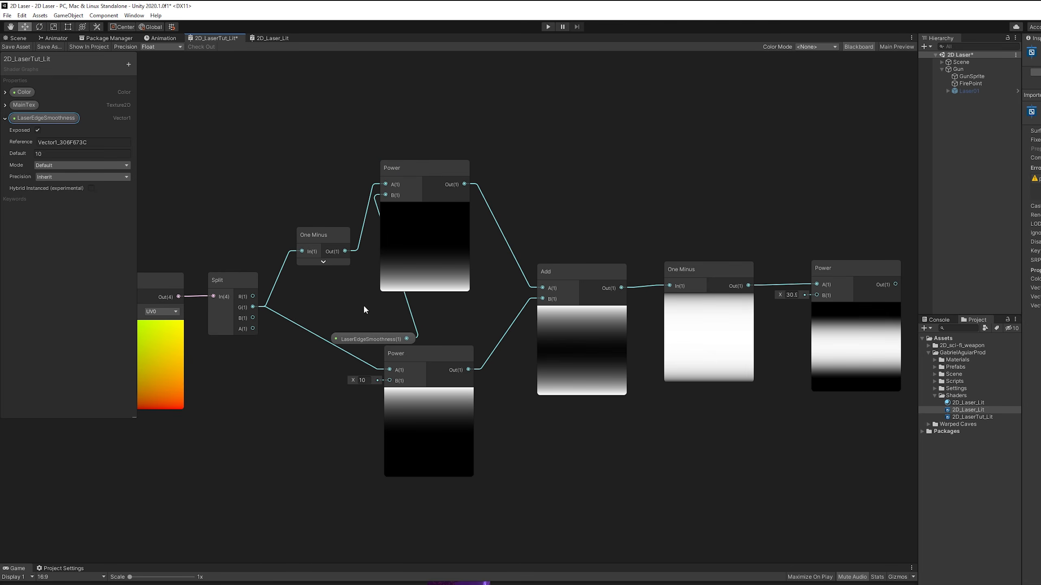
left_click_drag(371, 338, 399, 381)
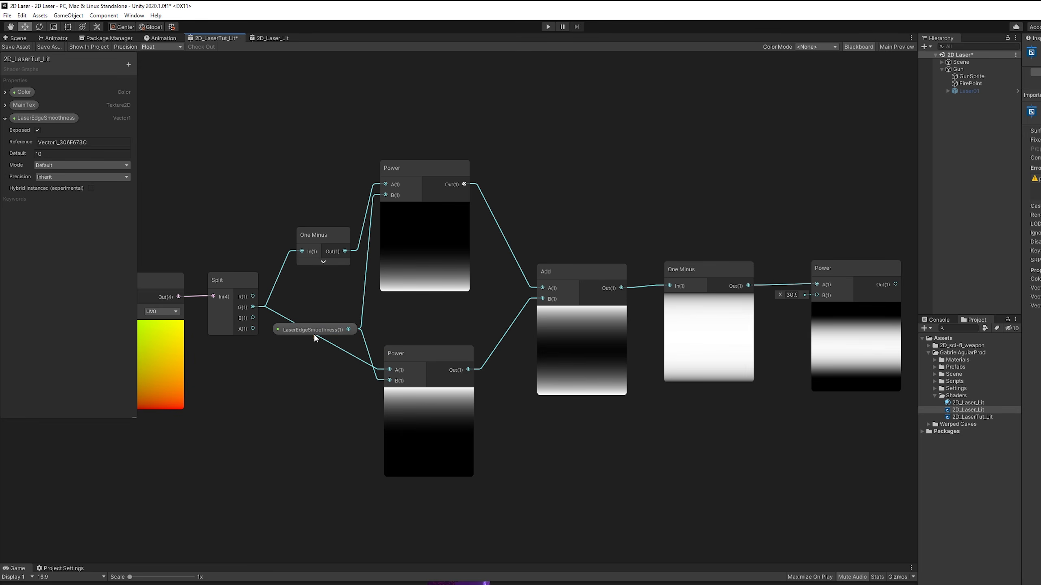
Add a Vector1 property named LaserThickness with a default of 30
left_click(128, 65)
left_click(144, 71)
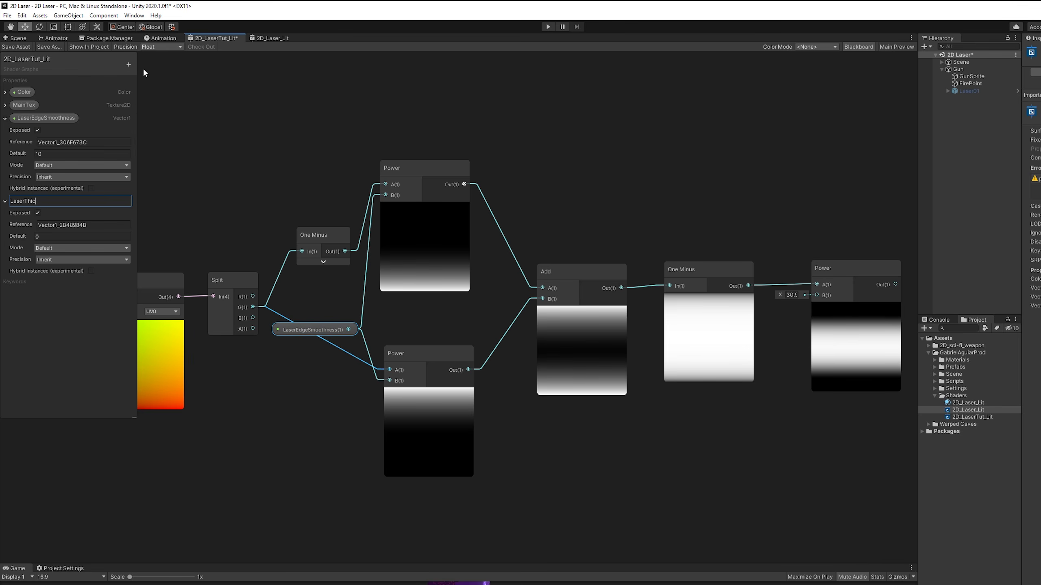
type("kness")
key("Return")
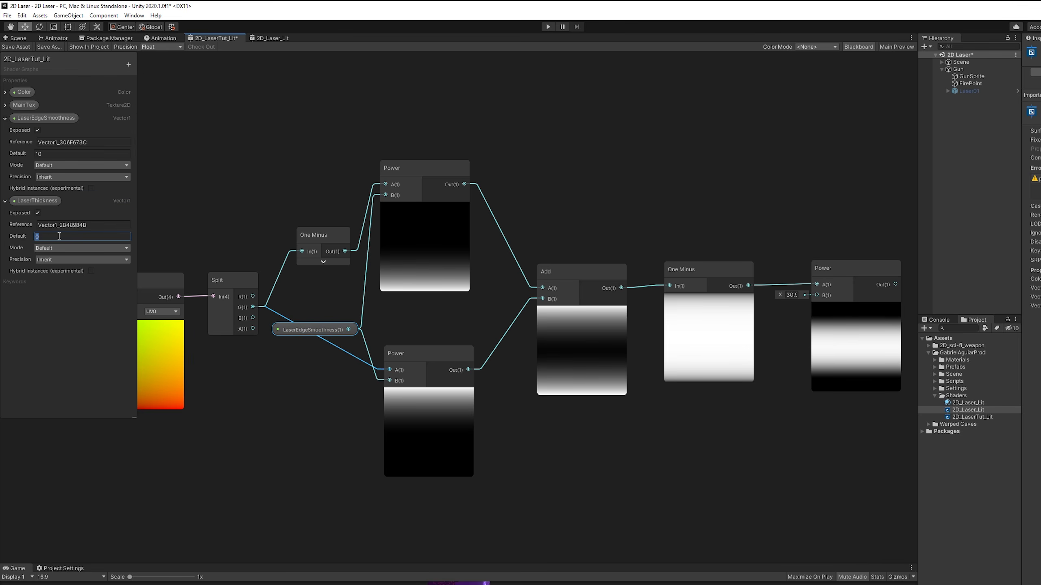
Place LaserThickness in the graph, connect it to input B of the last Power node, and position it below the One Minus node
left_click(52, 203)
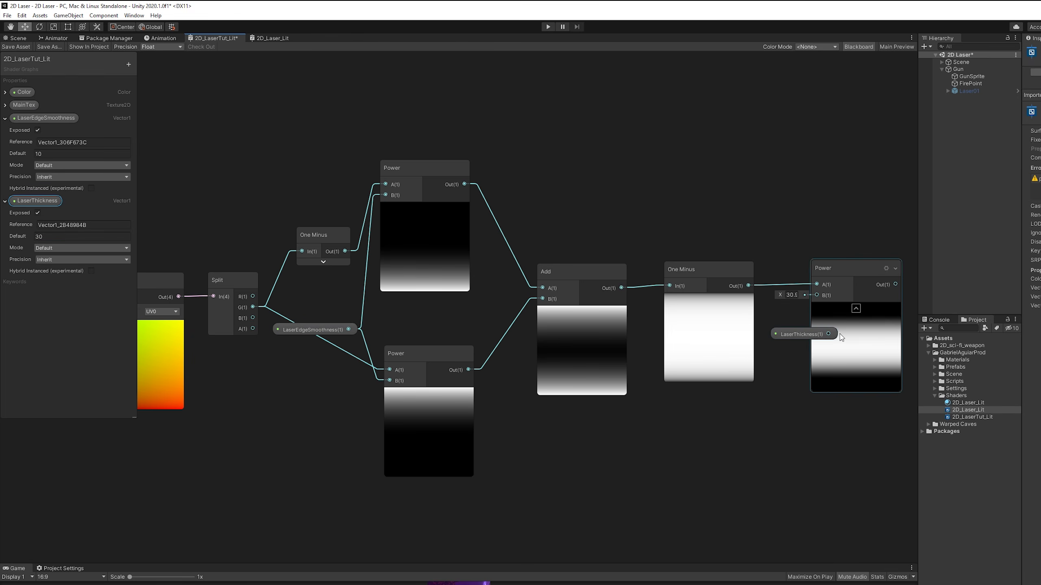
left_click_drag(828, 334, 821, 311)
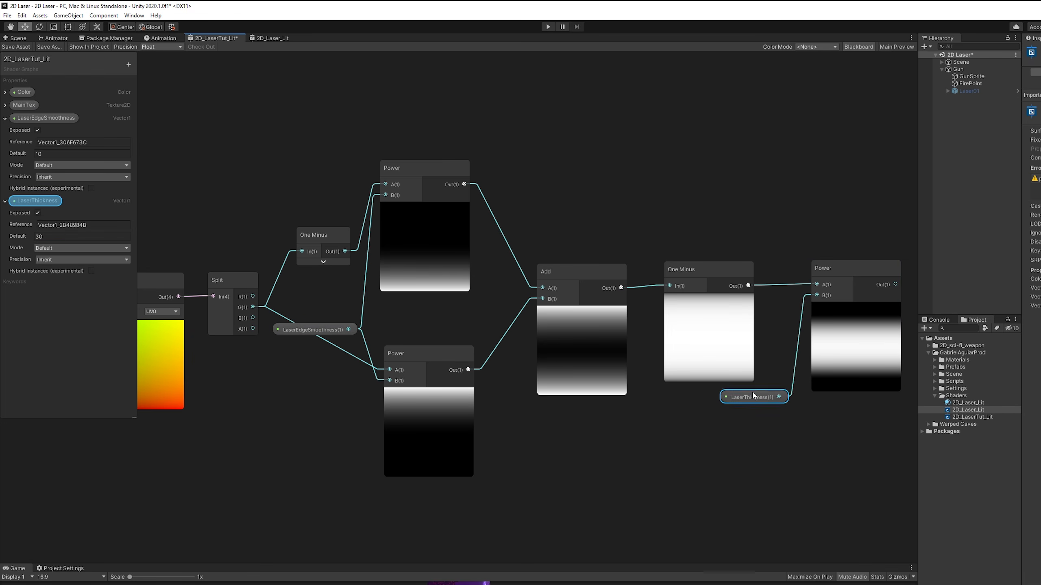
left_click_drag(752, 391, 751, 398)
left_click(780, 385)
Add a Multiply node combining the Color property with the last Power output, and connect it to the Sprite Lit Master's Color input
middle_click_drag(780, 384, 384, 391)
key("space")
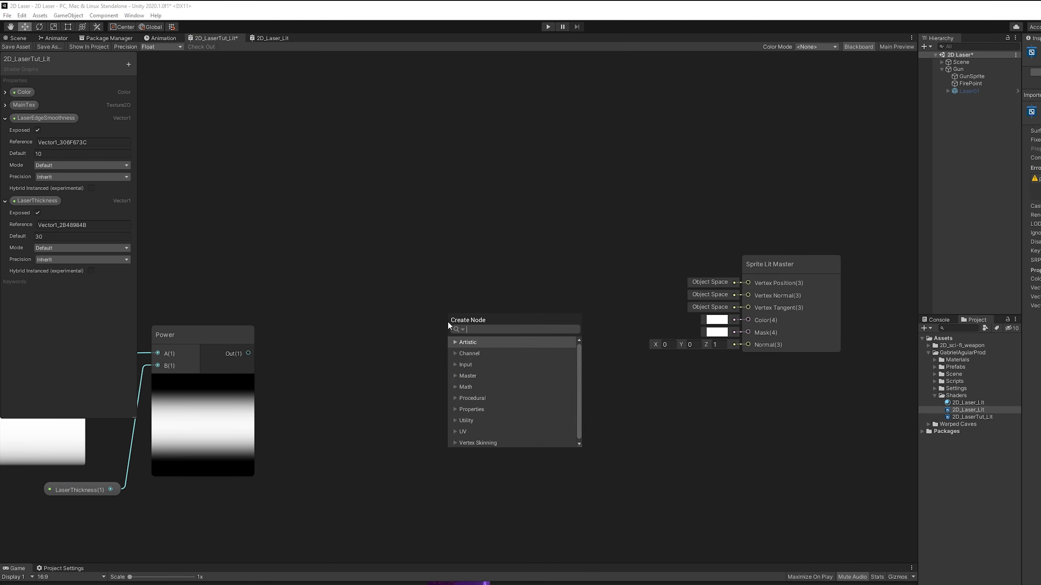
type("multiply")
left_click(493, 364)
left_click_drag(249, 354, 517, 299)
left_click_drag(452, 264, 506, 317)
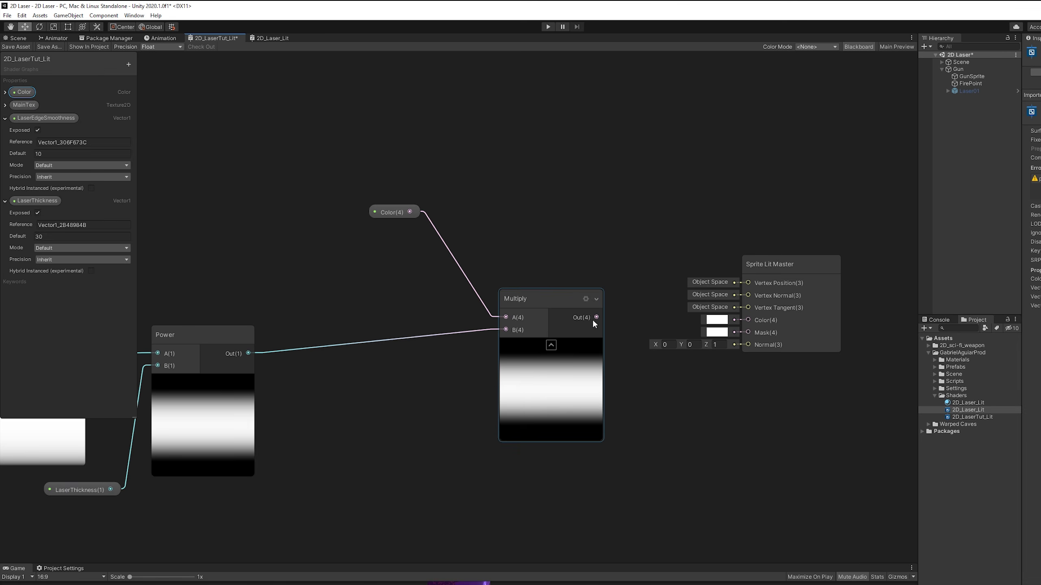
left_click_drag(596, 318, 734, 348)
left_click_drag(394, 212, 447, 316)
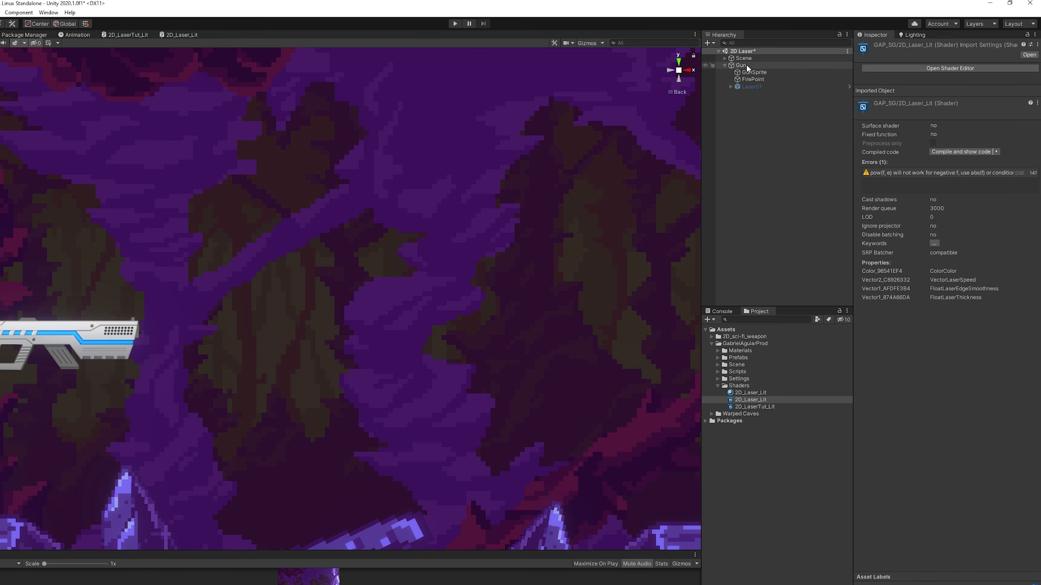
Create an empty child of Gun named Laser02 and set its position to X 2.931, Y 0.246, Z 0
right_click(746, 67)
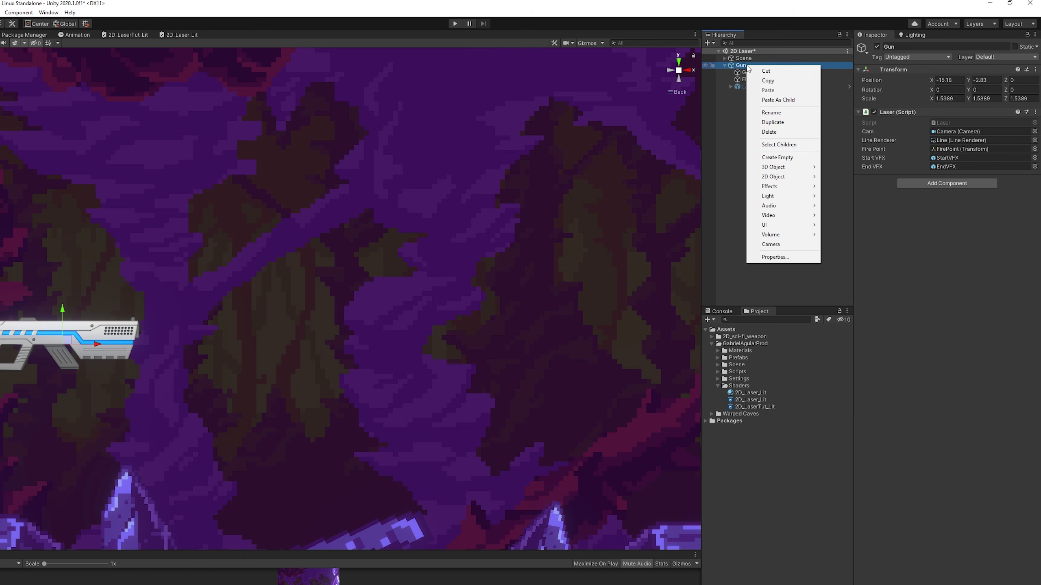
left_click(790, 158)
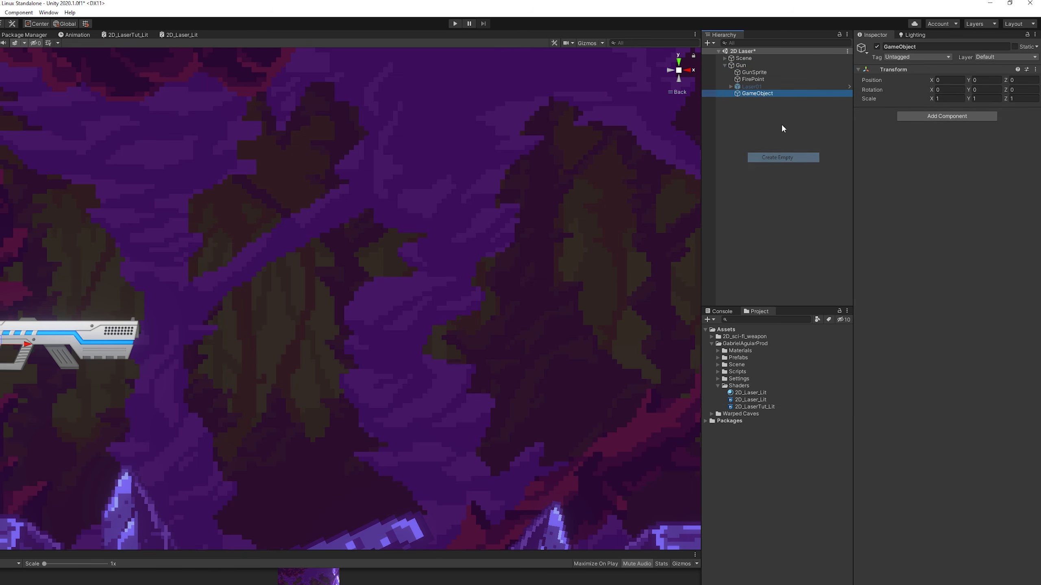
left_click(927, 46)
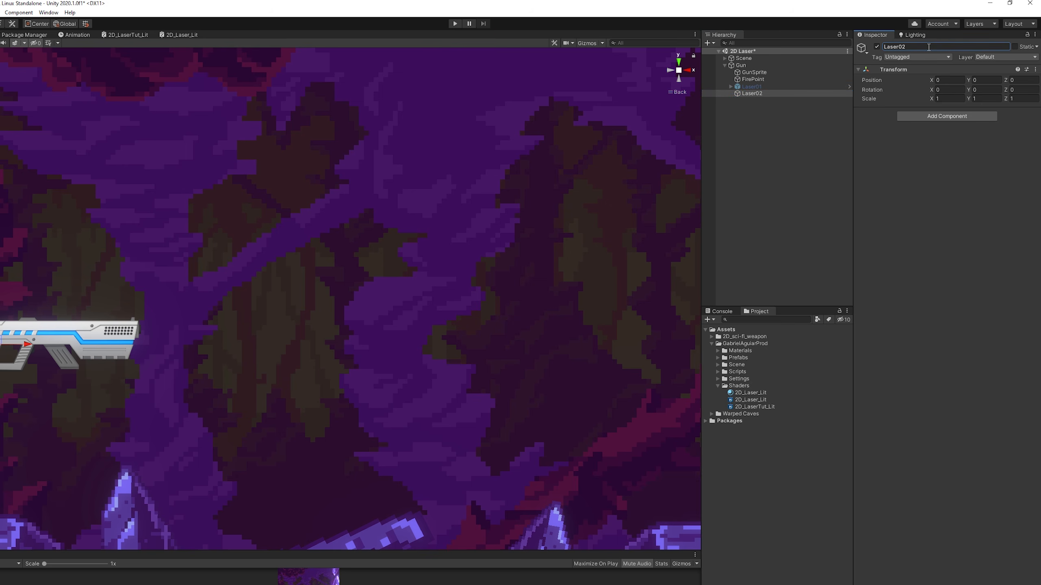
left_click(761, 87)
left_click(753, 93)
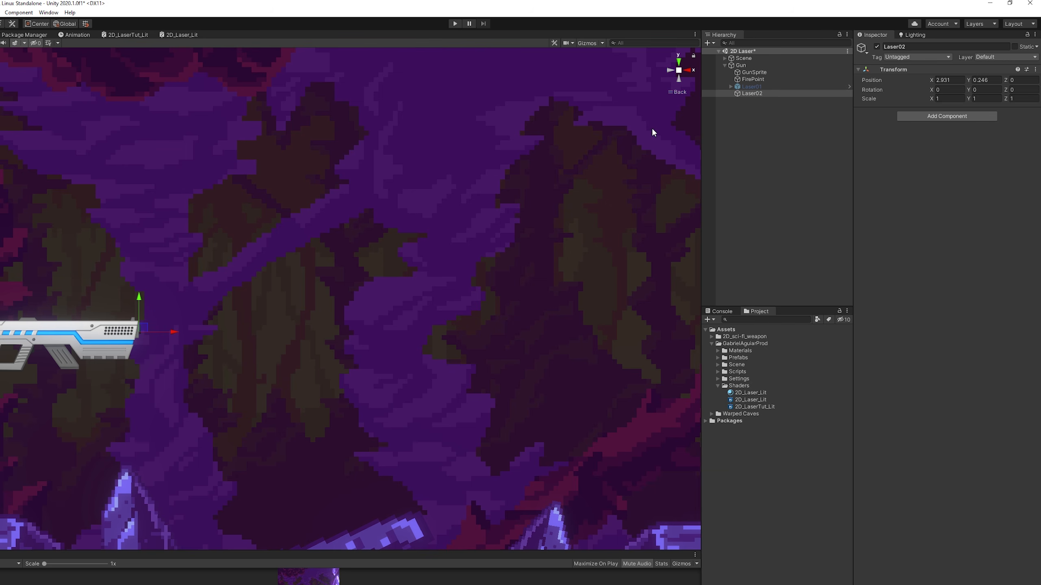
Add a Line effect as a child of Laser02 and set its second point to X 6.99, Y 0, Z 0
right_click(750, 95)
mouse_move(789, 218)
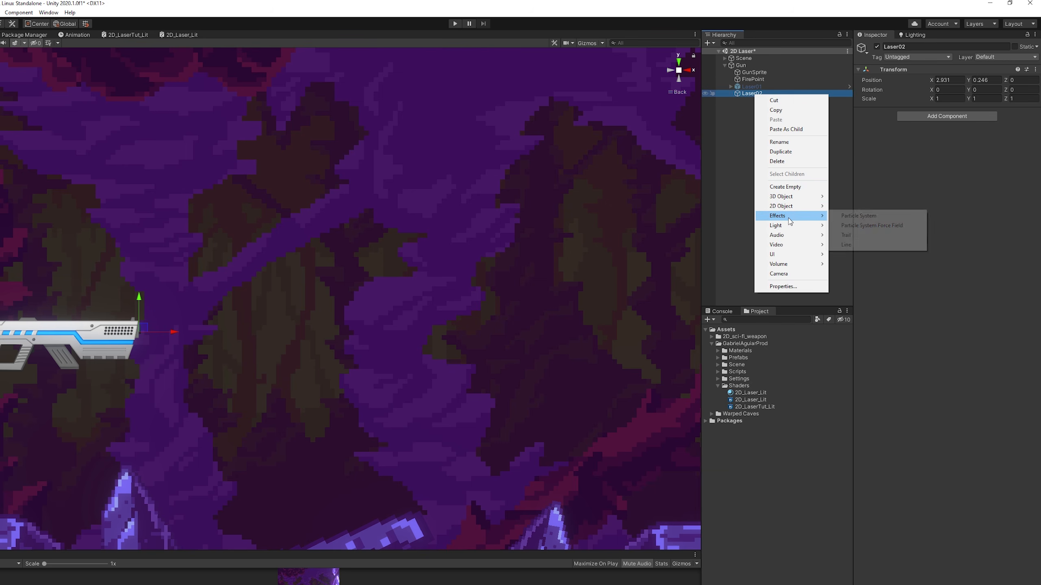
left_click(845, 244)
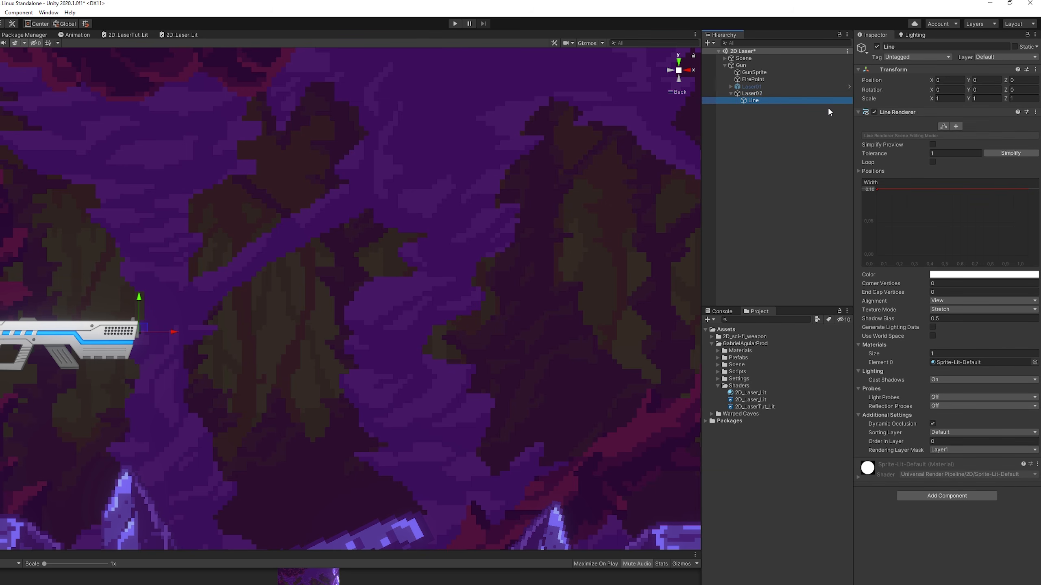
left_click(860, 172)
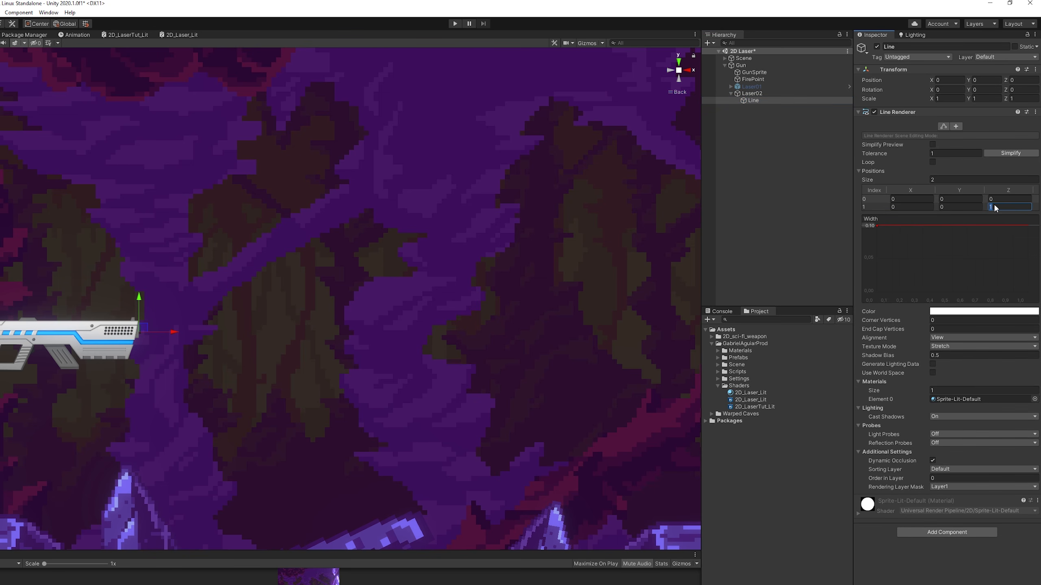
left_click_drag(889, 206, 993, 200)
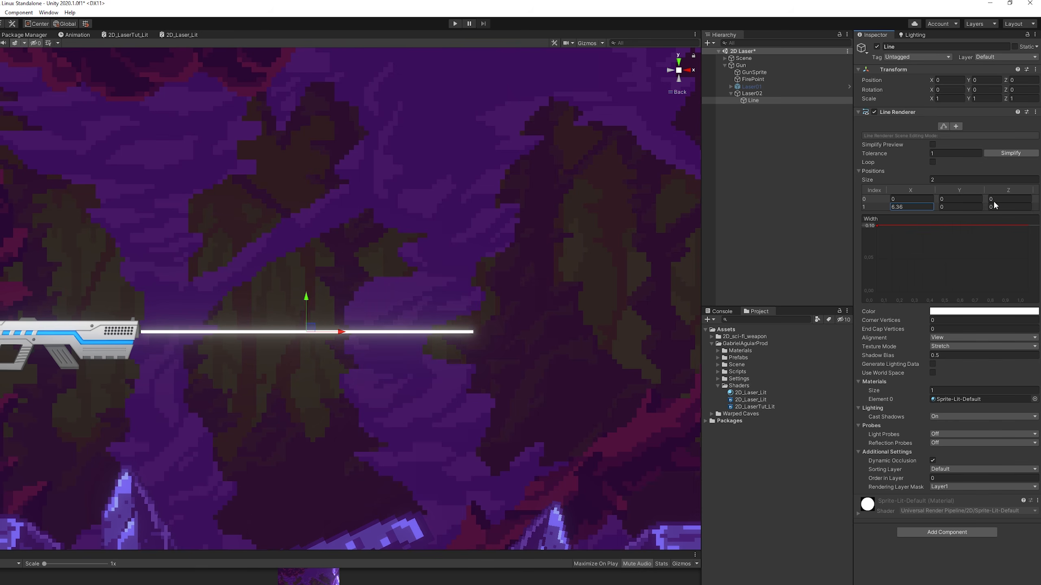
middle_click_drag(465, 335, 460, 329)
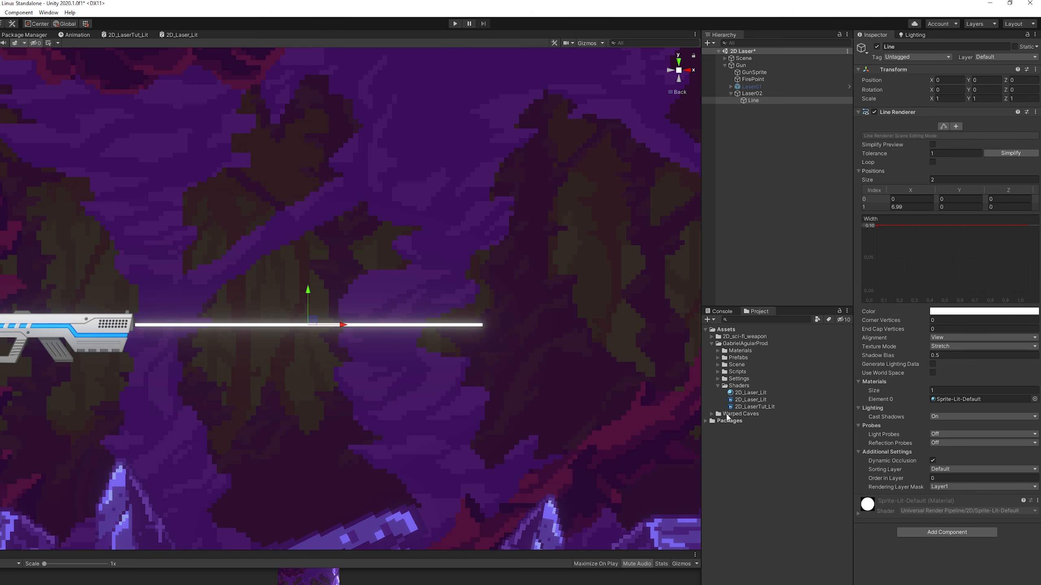
Create a material from the 2D_LaserTut_Lit shader and name it 2D_LaserTut_Lit
left_click(762, 407)
right_click(763, 407)
mouse_move(836, 177)
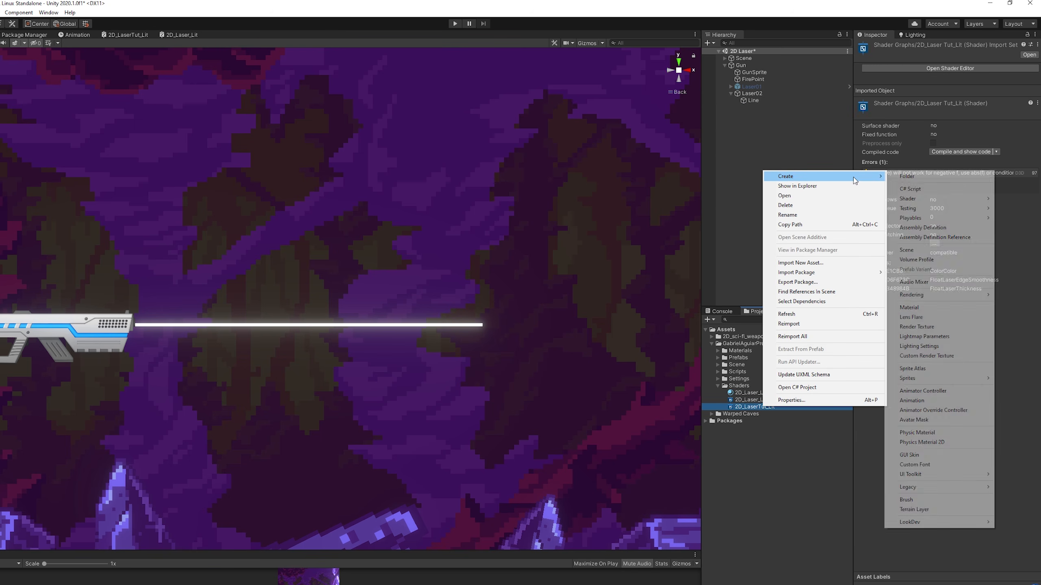
left_click(925, 308)
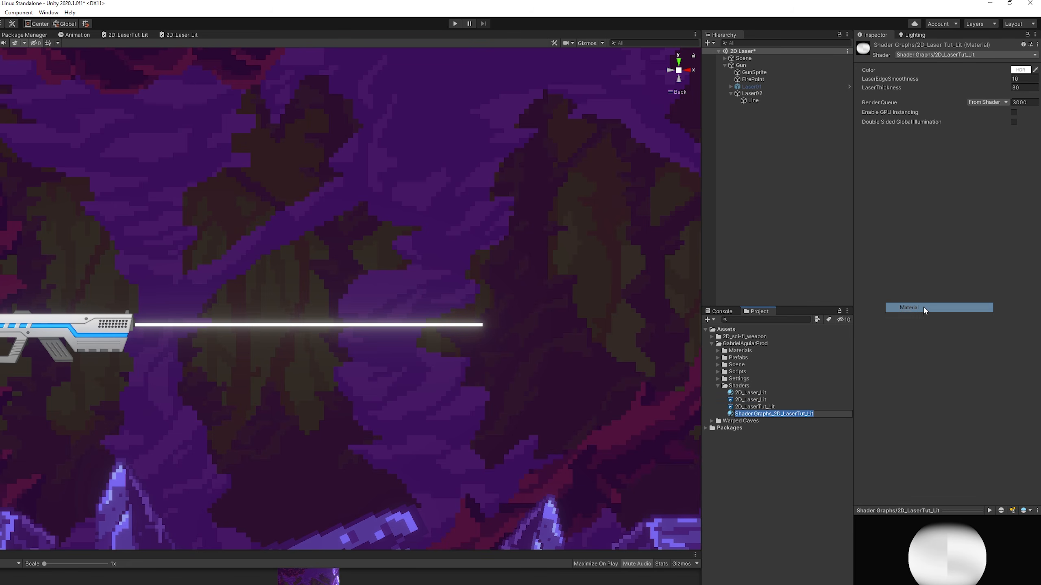
key("Return")
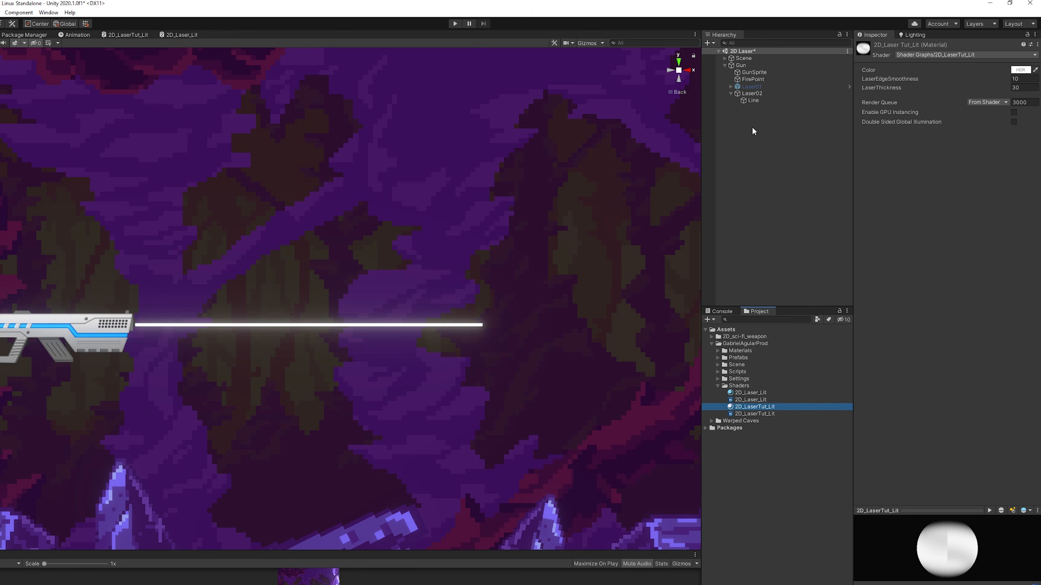
Assign the 2D_LaserTut_Lit material to the Line and set its LaserThickness to -0.96
left_click(753, 100)
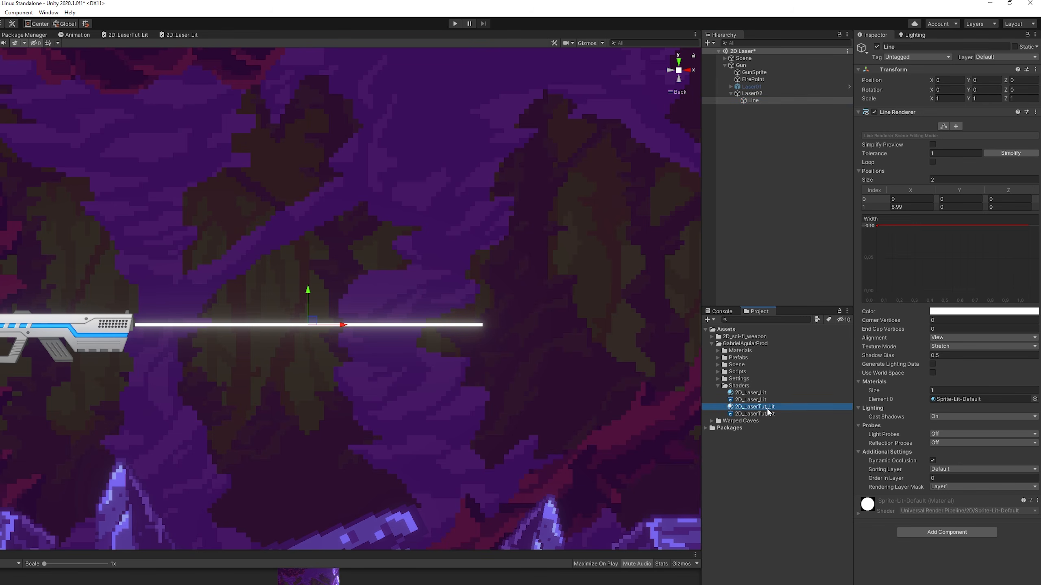
left_click_drag(768, 410, 941, 396)
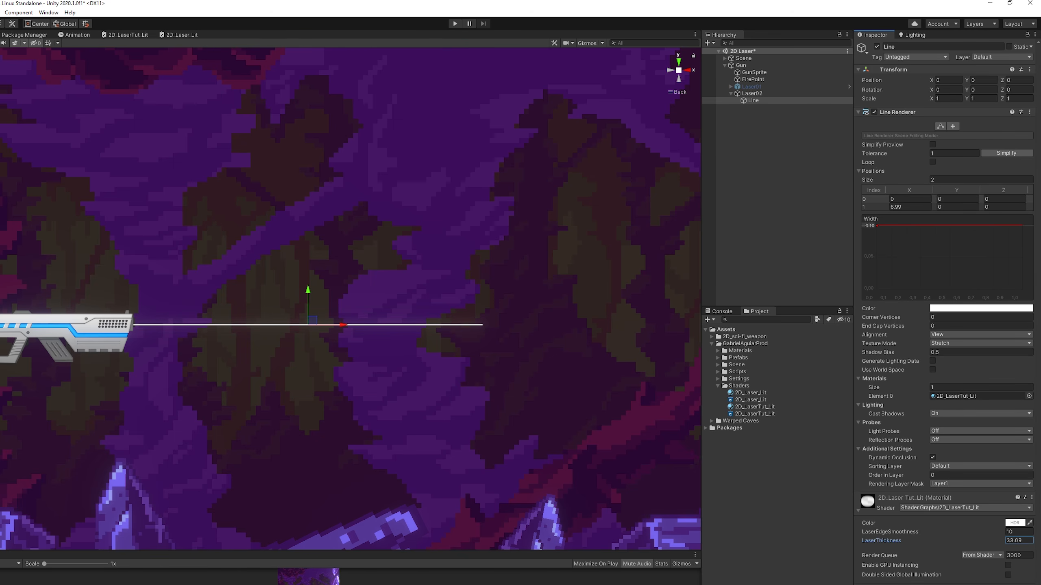
left_click_drag(1003, 544, 551, 468)
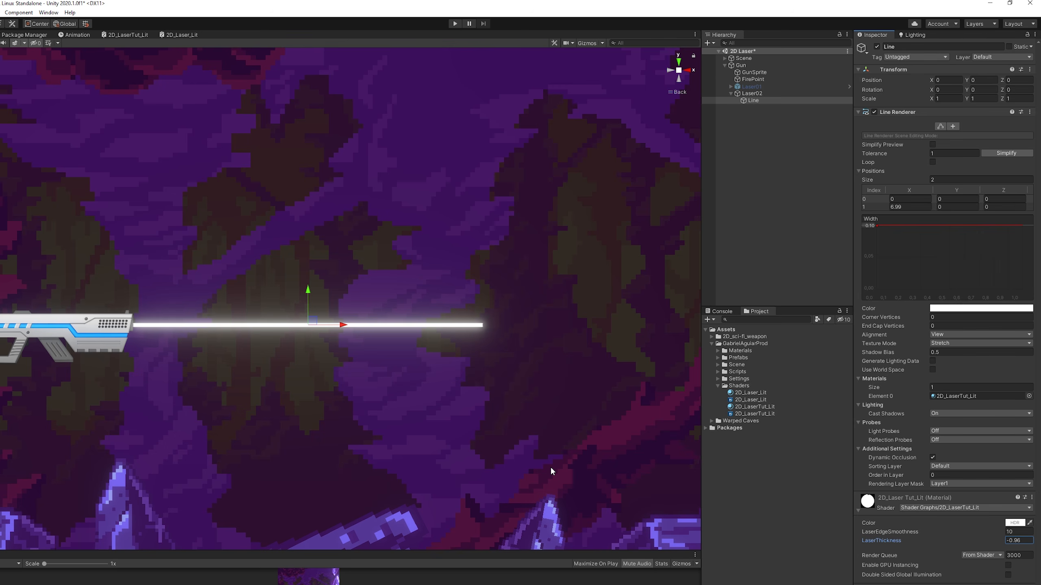
Examine the Bloom settings of the Global Volume under Scene and the volume types available for creation
left_click(725, 58)
left_click(743, 58)
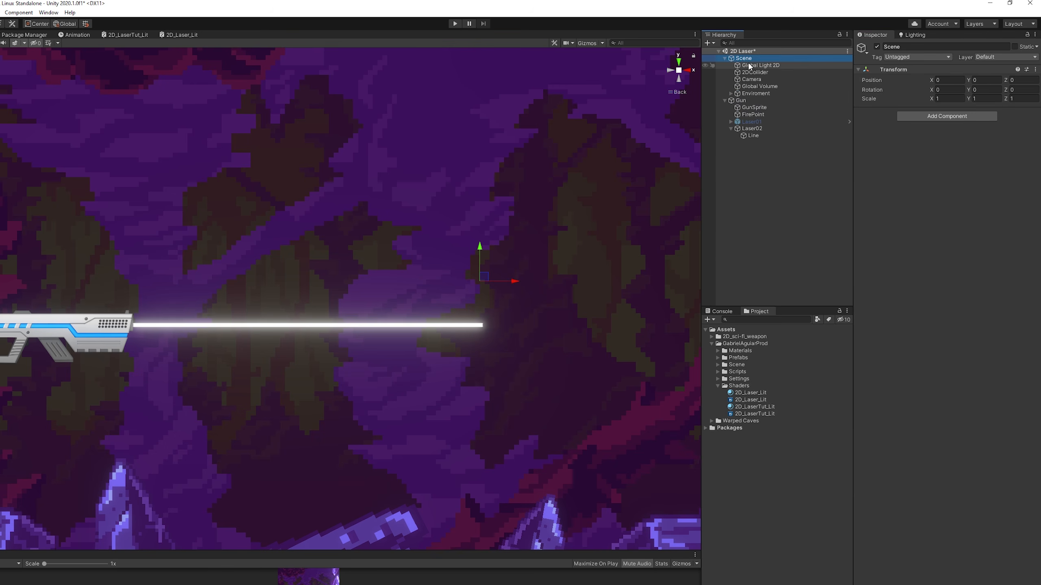
left_click(751, 87)
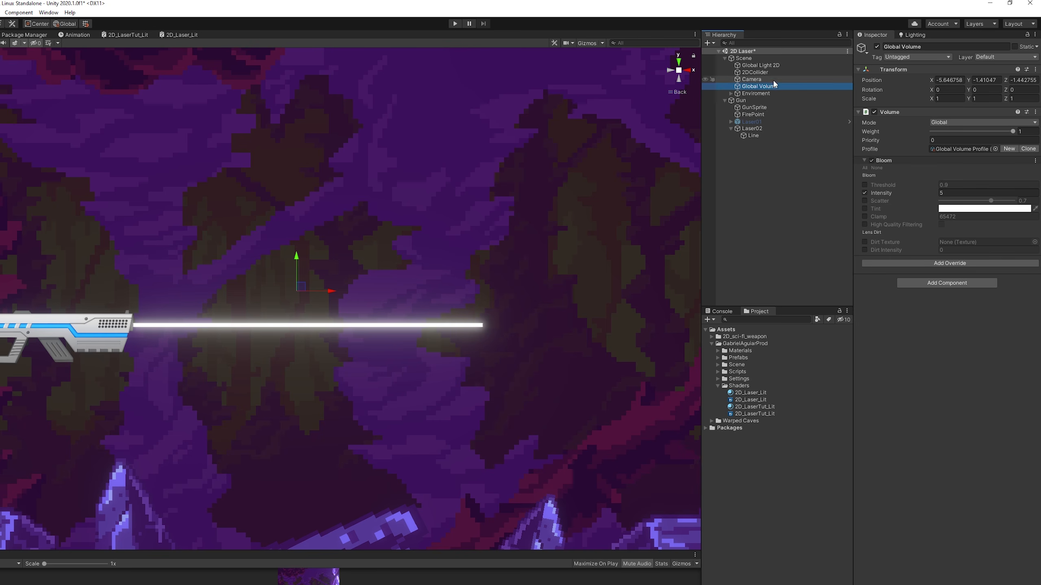
right_click(752, 58)
mouse_move(790, 227)
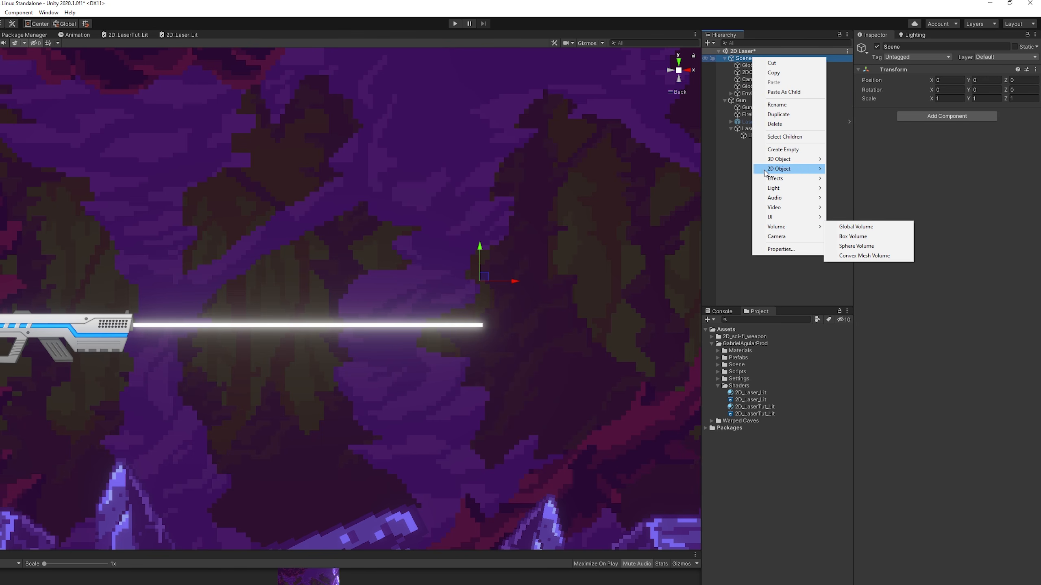
left_click(738, 121)
left_click(723, 57)
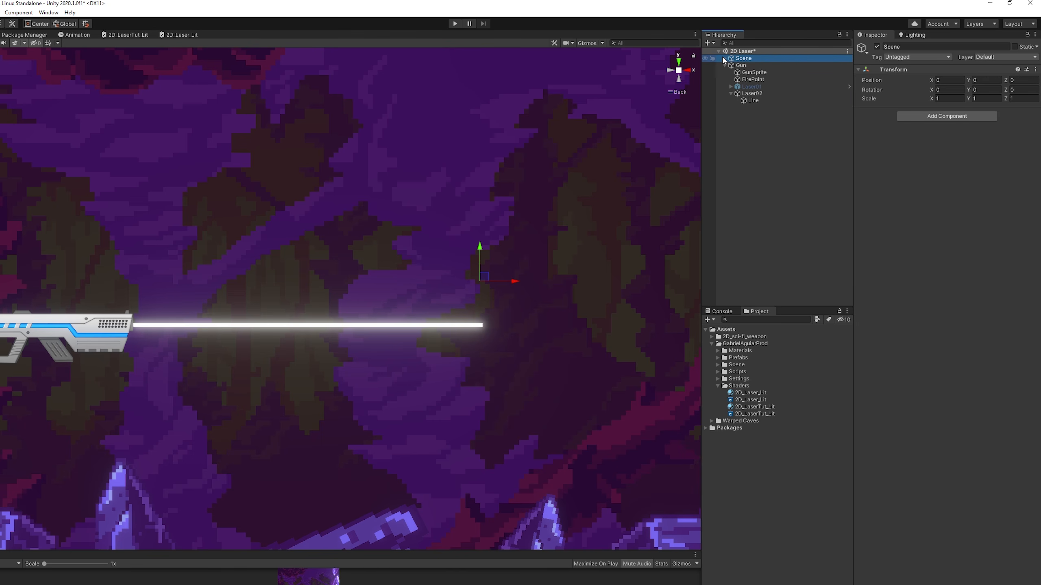
In the 2D_LaserTut_Lit shader graph, add a Voronoi node and place it above the Add, One Minus and Power nodes
left_click(748, 94)
left_click(753, 101)
left_click(128, 36)
middle_click_drag(288, 255, 571, 279)
key("space")
type("vor")
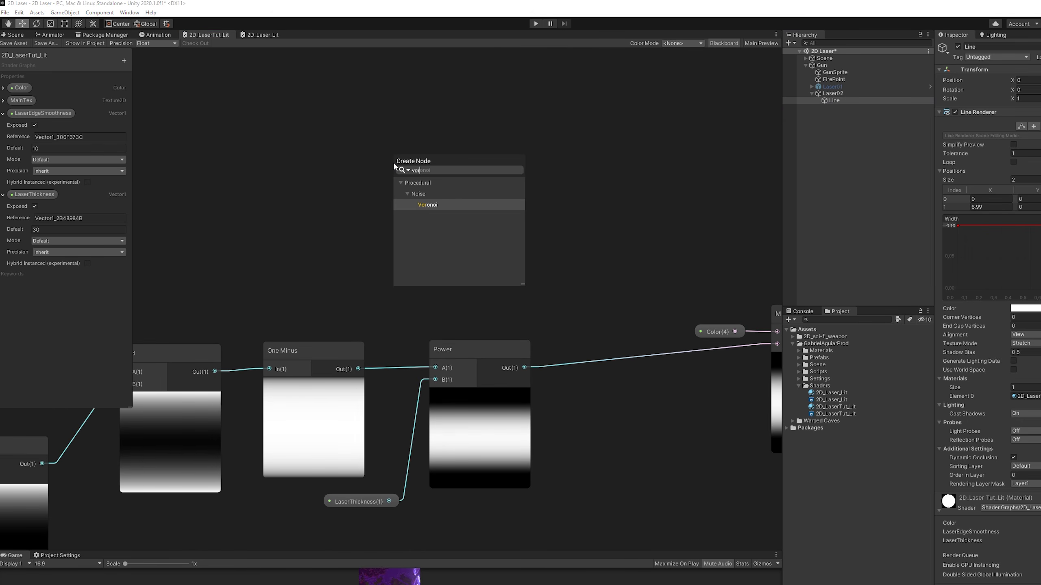
key("Return")
left_click_drag(781, 147, 905, 145)
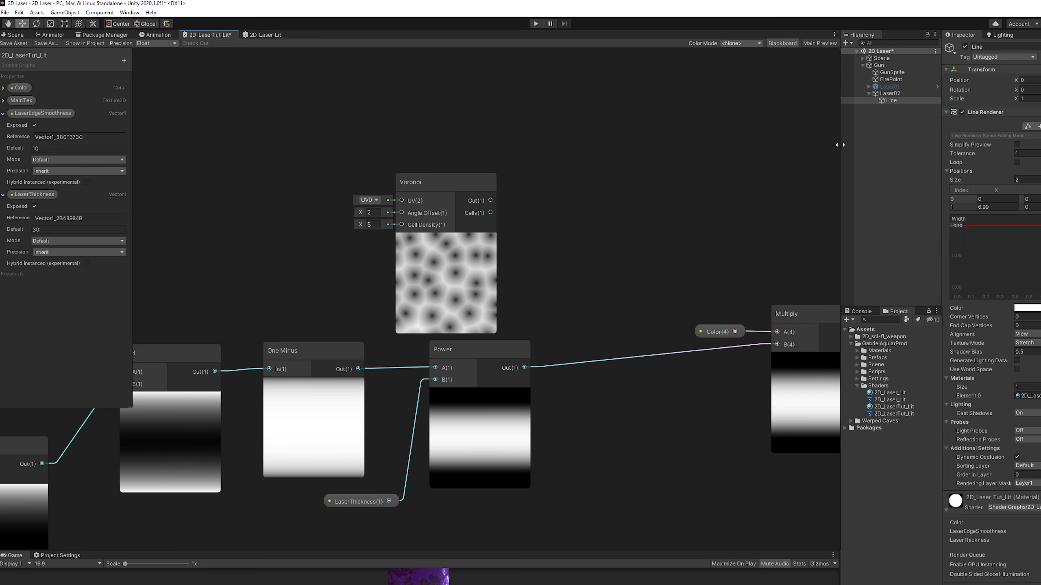
middle_click_drag(489, 164, 485, 235)
left_click_drag(427, 253, 298, 121)
left_click(542, 246)
scroll(542, 248, "down", 3)
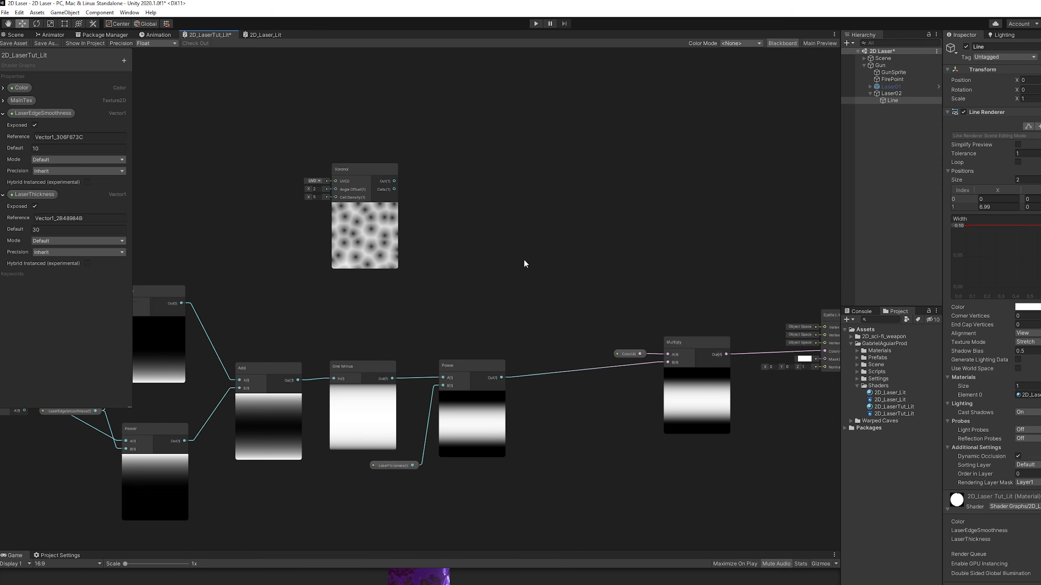
Add a Multiply node with the Voronoi output in A and the last Power output in B
left_click_drag(394, 181, 614, 247)
type("mul")
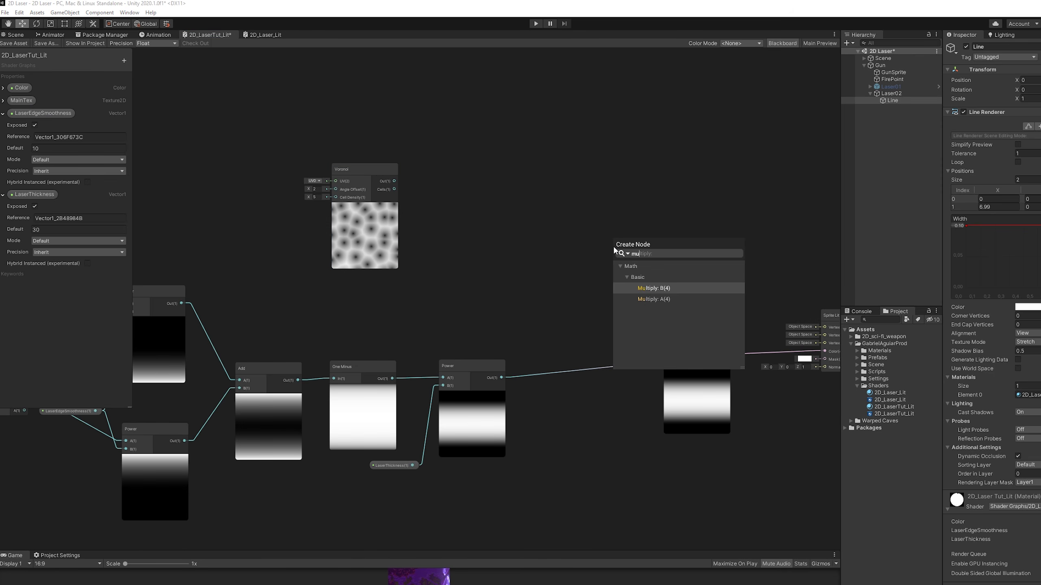
left_click(653, 288)
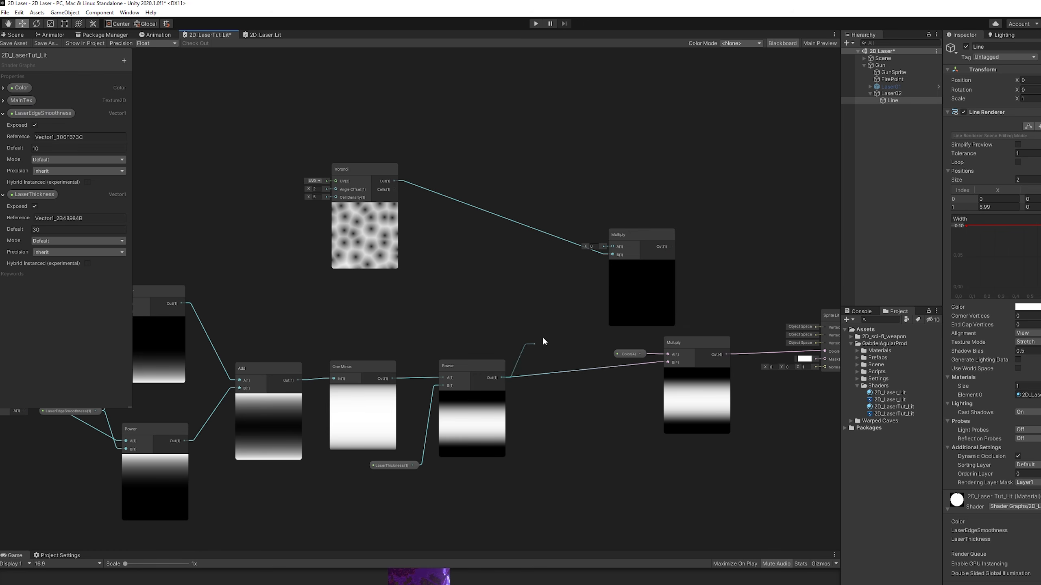
left_click_drag(543, 338, 610, 254)
left_click_drag(385, 169, 621, 246)
left_click_drag(627, 244, 553, 262)
Connect the Voronoi Multiply's output to input B of the Multiply fed by Color, and adjust the node's position
scroll(589, 279, "up", 2)
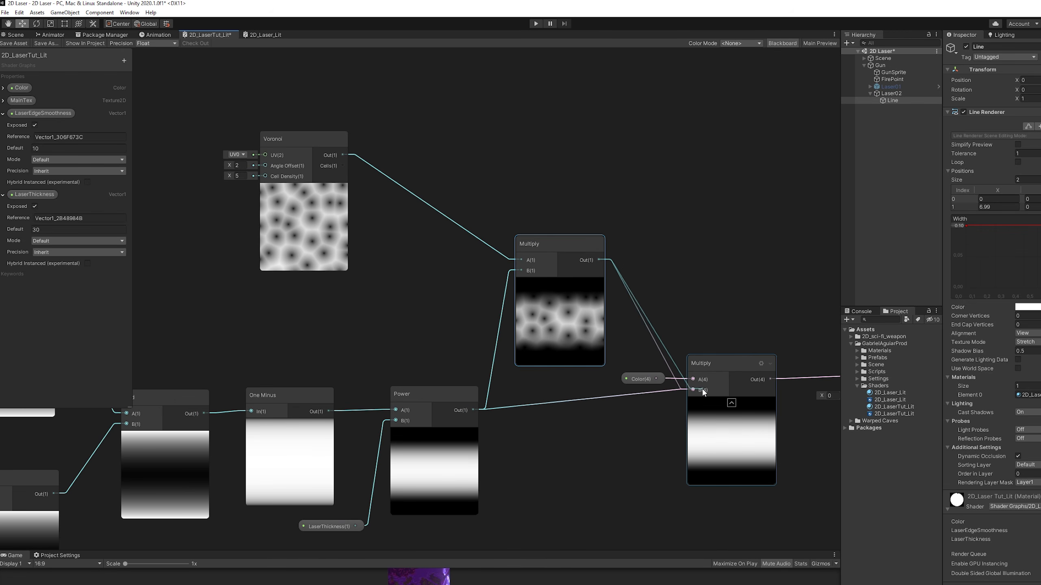
left_click_drag(703, 392, 703, 392)
left_click_drag(548, 258, 562, 257)
Add a Time node and place it well to the left of the Voronoi node
middle_click_drag(404, 214, 647, 228)
middle_click_drag(256, 127, 423, 170)
key("space")
type("time")
key("Return")
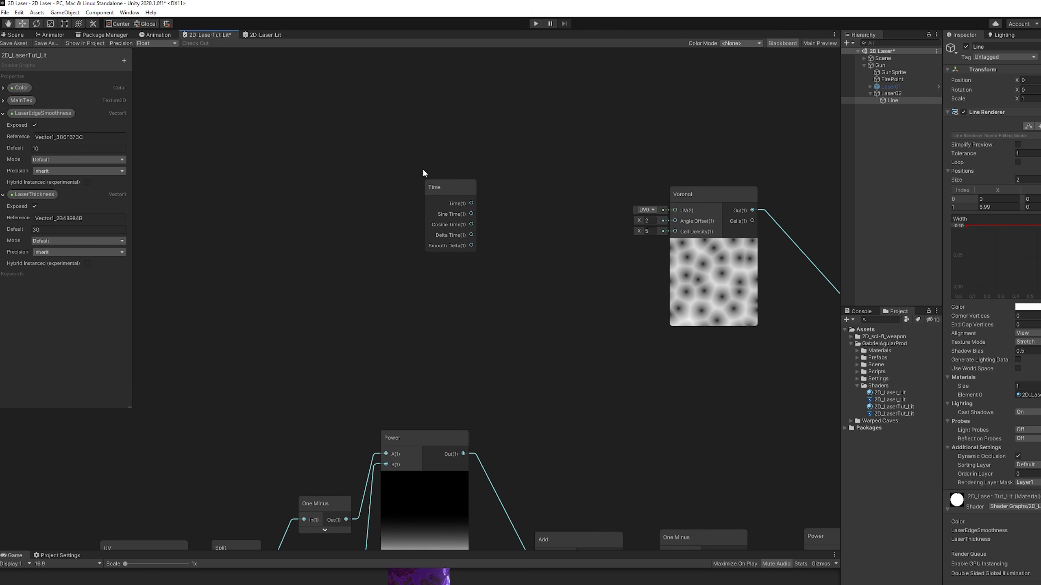
left_click_drag(440, 194, 335, 203)
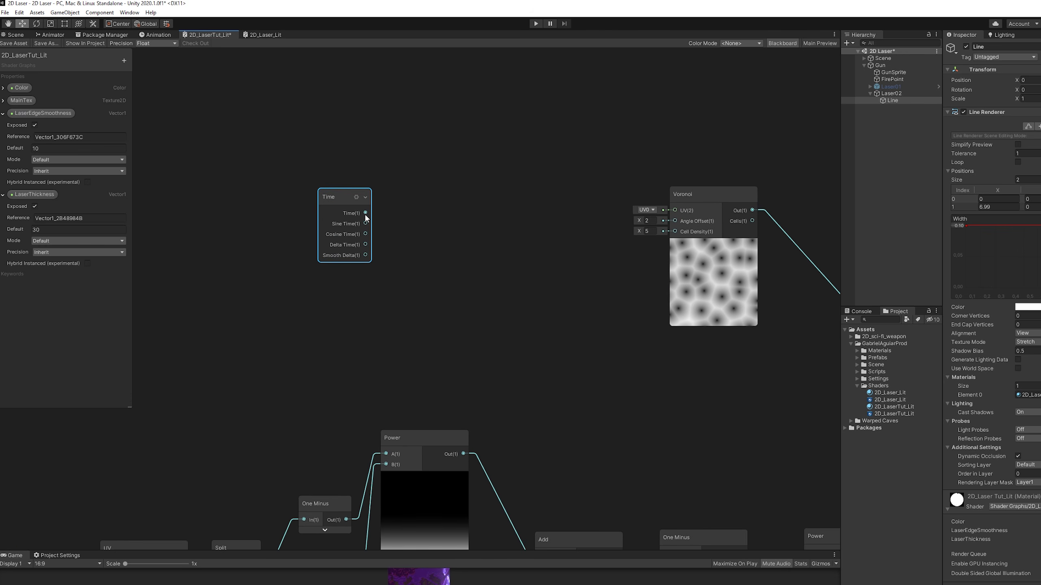
Add a Vector2 property named LaserSpeed with default X -0.2, Y 0, and place it above the Time node
left_click(123, 60)
left_click(149, 77)
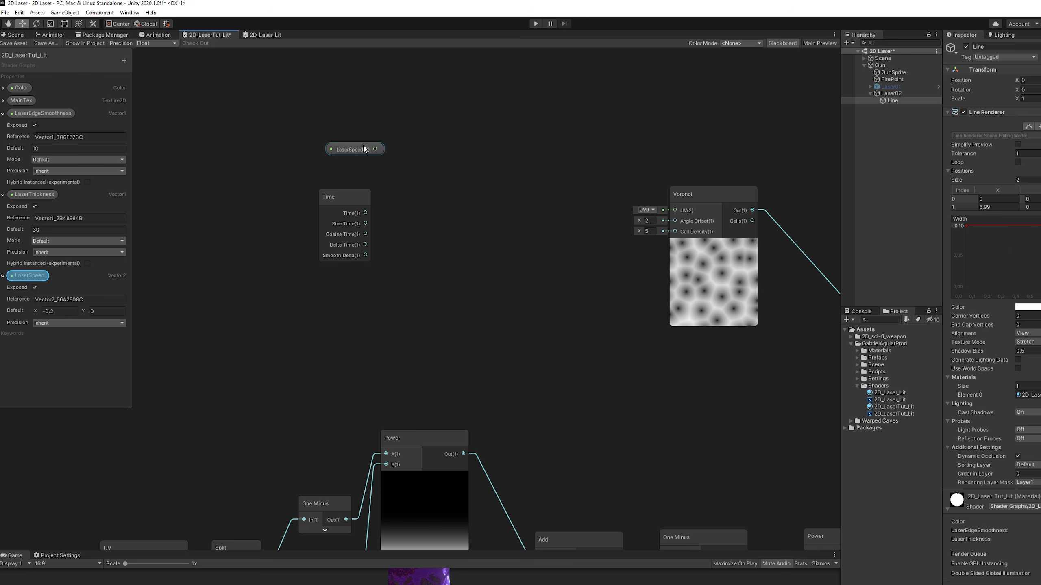
Add a Multiply node with LaserSpeed in A and the Time output in B, and tidy the node positions
key("space")
type("mul")
left_click(482, 236)
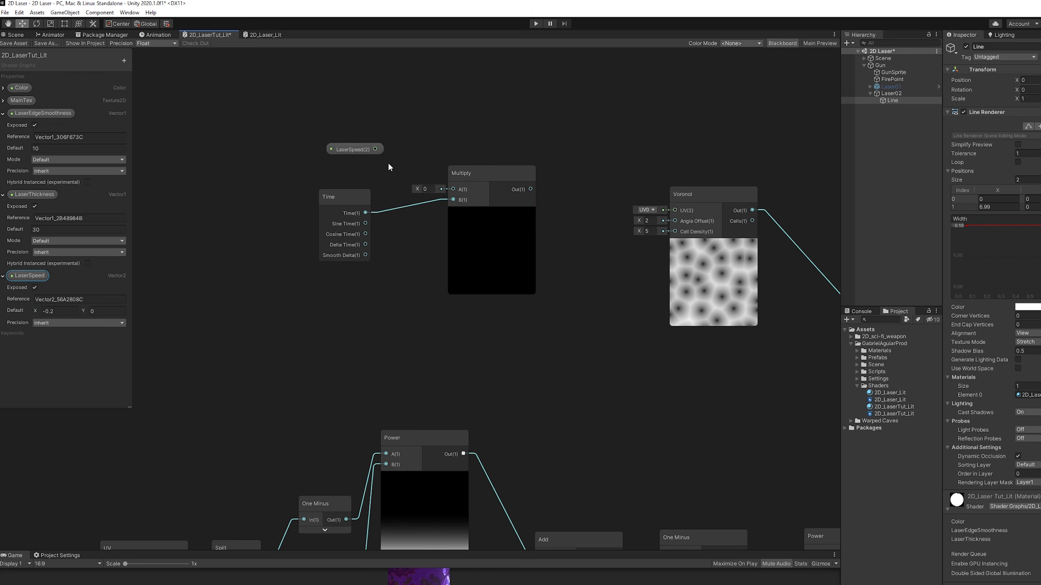
left_click_drag(487, 183, 443, 169)
left_click_drag(353, 149, 348, 152)
left_click_drag(439, 162, 437, 161)
Add a Tiling And Offset node and connect the LaserSpeed and Time Multiply output to its Offset input
middle_click_drag(548, 131, 511, 182)
scroll(511, 182, "up", 1)
left_click(513, 166)
key("space")
type("til")
key("Return")
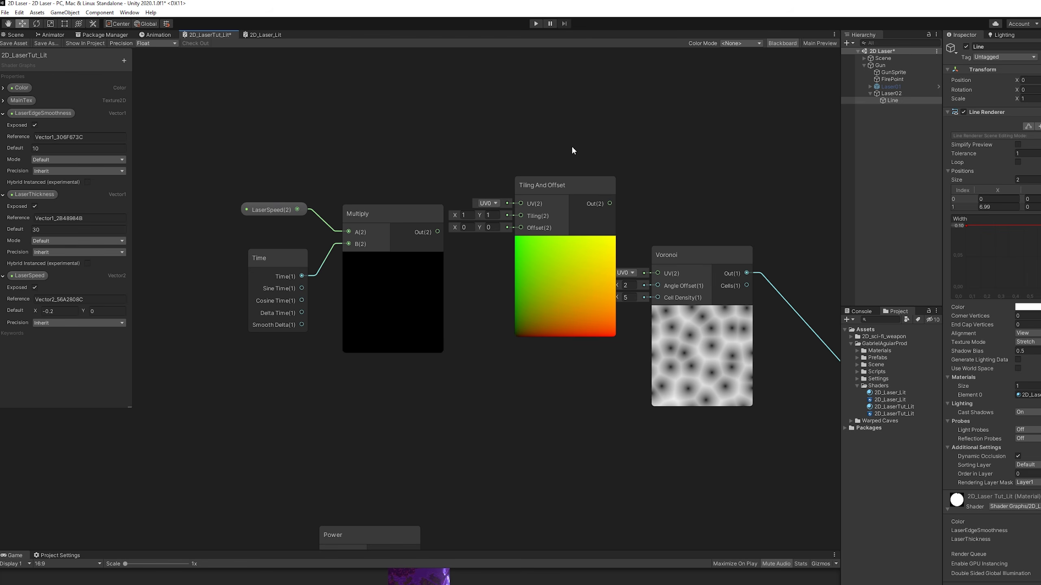
middle_click_drag(571, 147, 494, 212)
scroll(496, 221, "down", 2)
left_click_drag(413, 262, 482, 218)
scroll(594, 233, "up", 3)
Move Tiling And Offset into line with its Multiply and connect its output to the Voronoi UV input
middle_click_drag(595, 236, 563, 231)
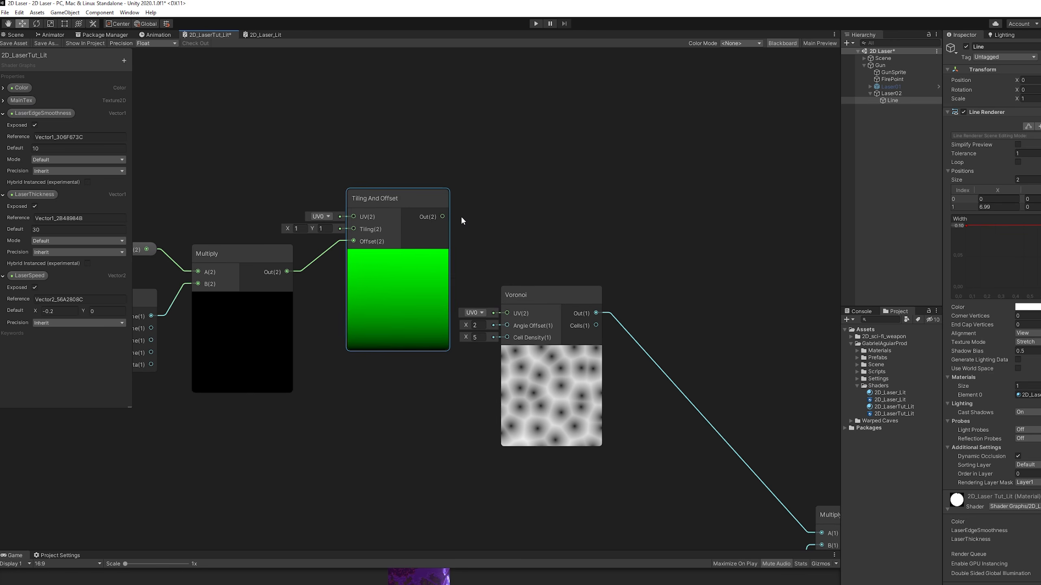
left_click_drag(368, 202, 369, 232)
left_click_drag(443, 245, 463, 261)
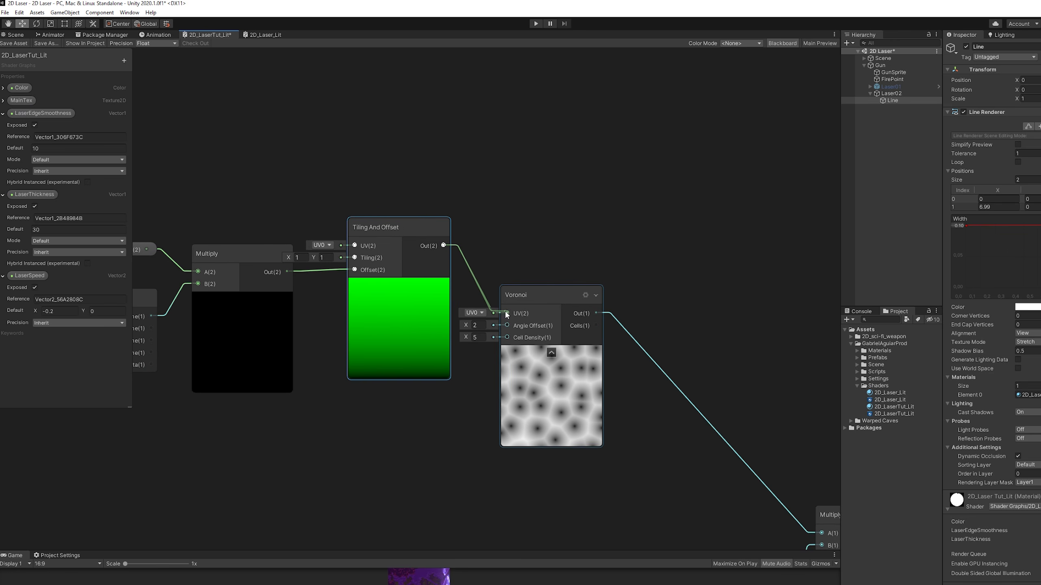
Move the Voronoi node into line with Tiling And Offset and save the shader graph
left_click_drag(507, 313, 552, 235)
middle_click_drag(654, 261, 377, 183)
scroll(377, 184, "down", 3)
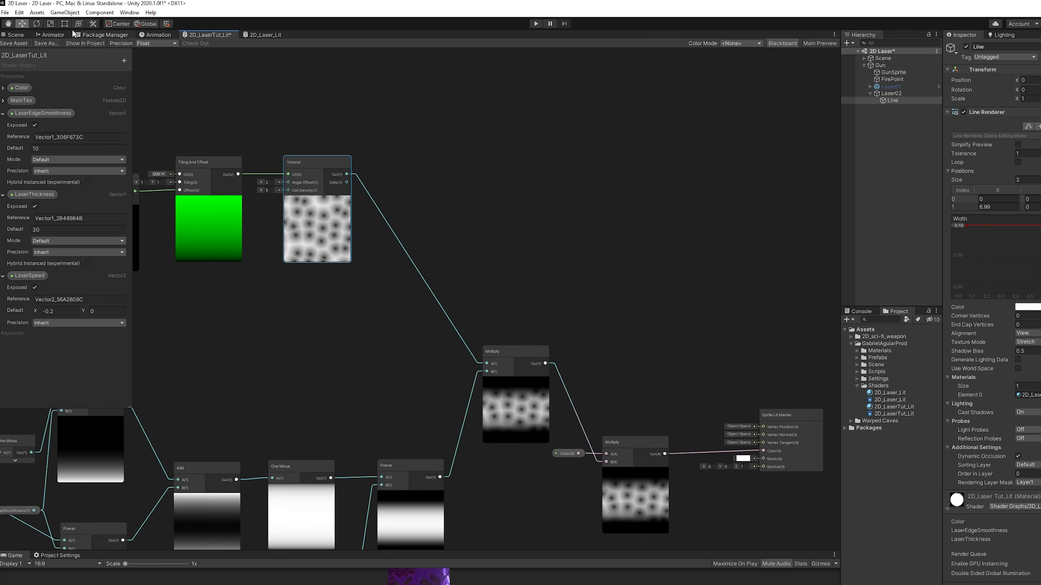
left_click(18, 44)
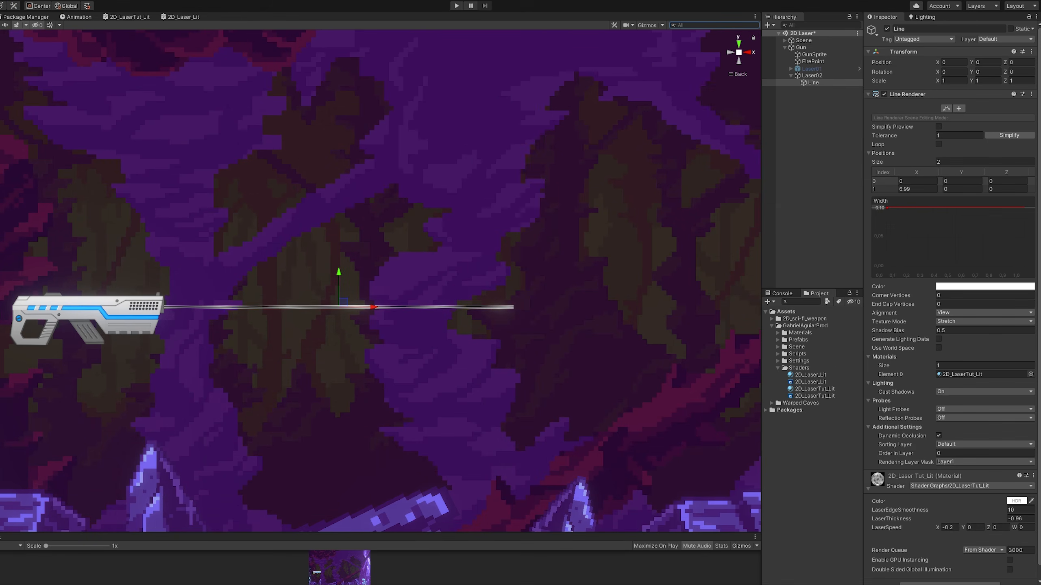
Set the laser material's LaserSpeed X to -1 and its HDR Color to blue with H 223, S 70, V 100 and intensity 1.4
scroll(941, 495, "down", 1)
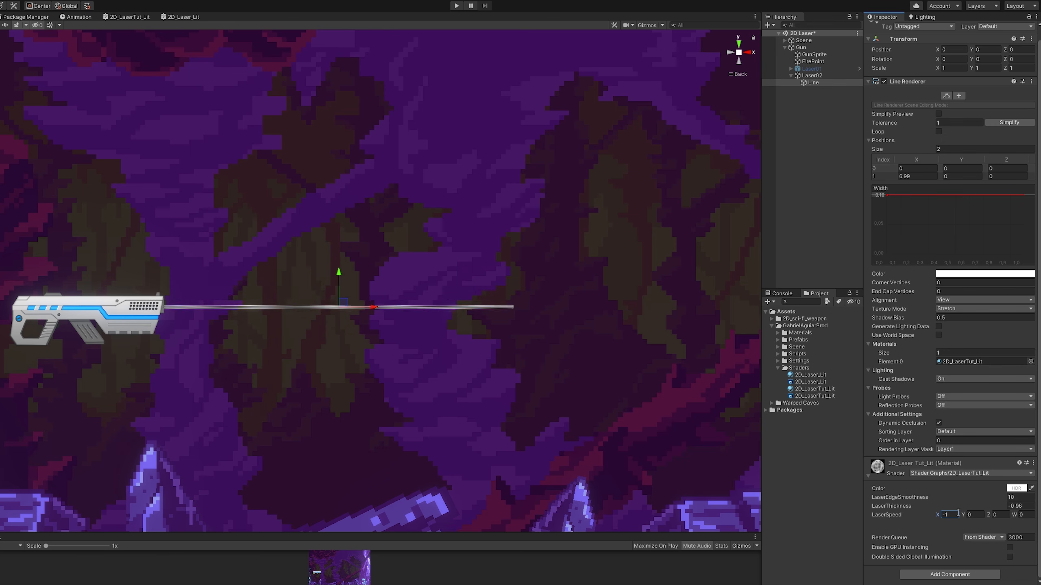
left_click(1016, 489)
left_click(956, 448)
left_click(997, 396)
left_click_drag(989, 535, 992, 536)
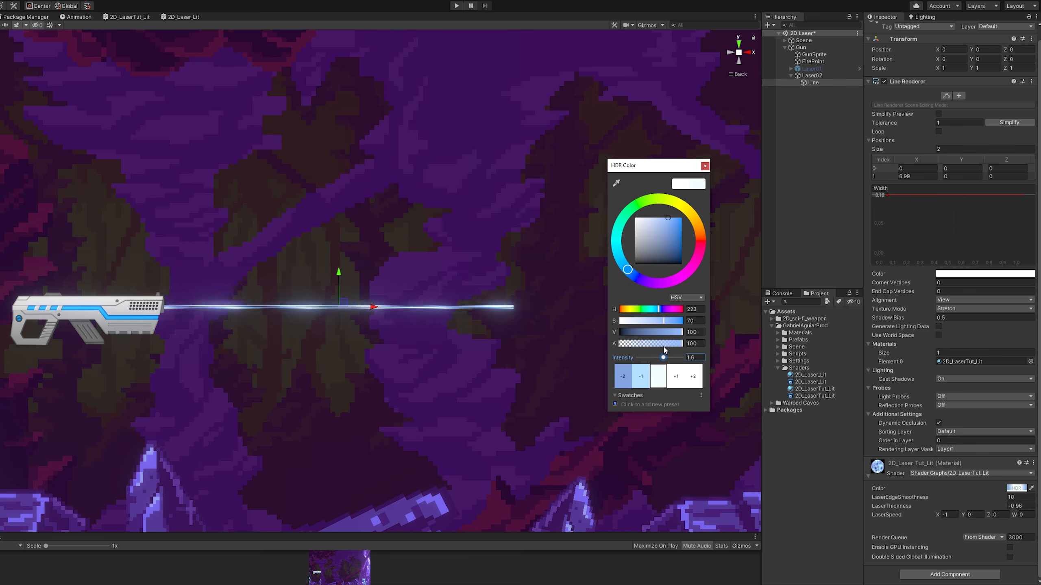
left_click_drag(663, 356, 662, 357)
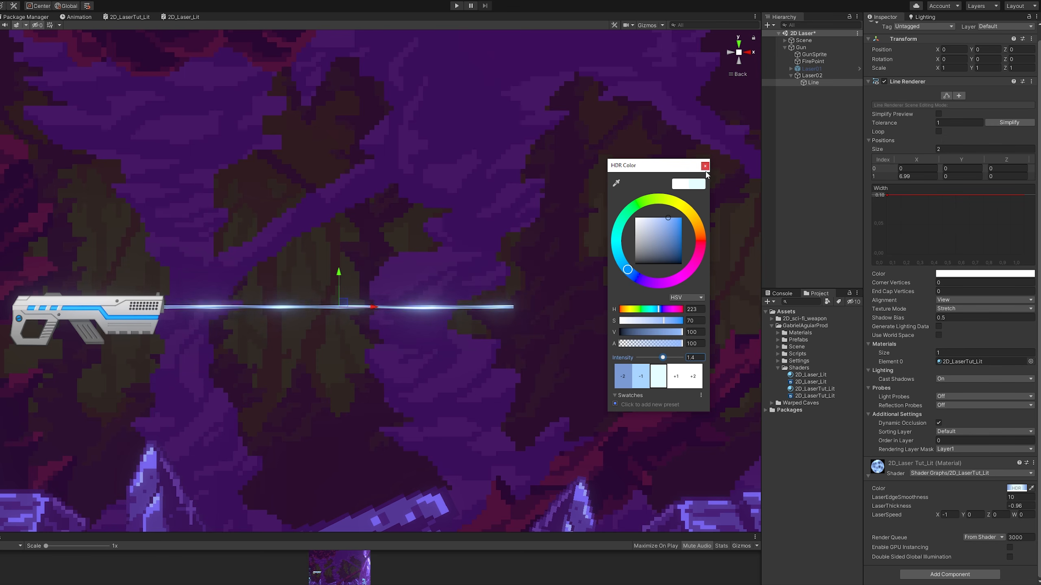
Adjust the material's LaserThickness to -0.7 and set the Line Renderer width to 0.5
mouse_move(1002, 503)
left_mouse_down()
mouse_move(985, 508)
mouse_move(999, 504)
left_mouse_up()
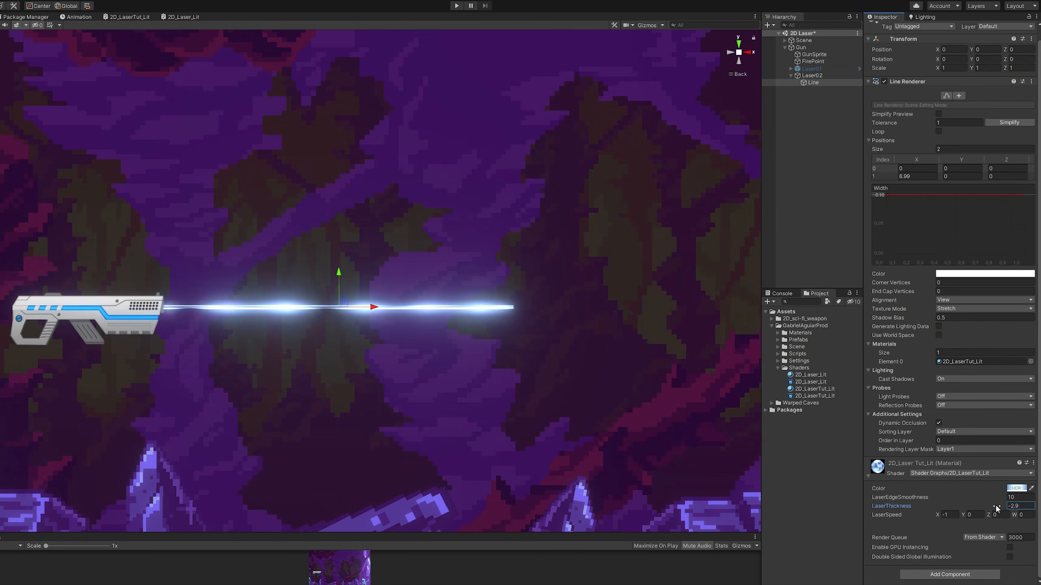
left_click(884, 196)
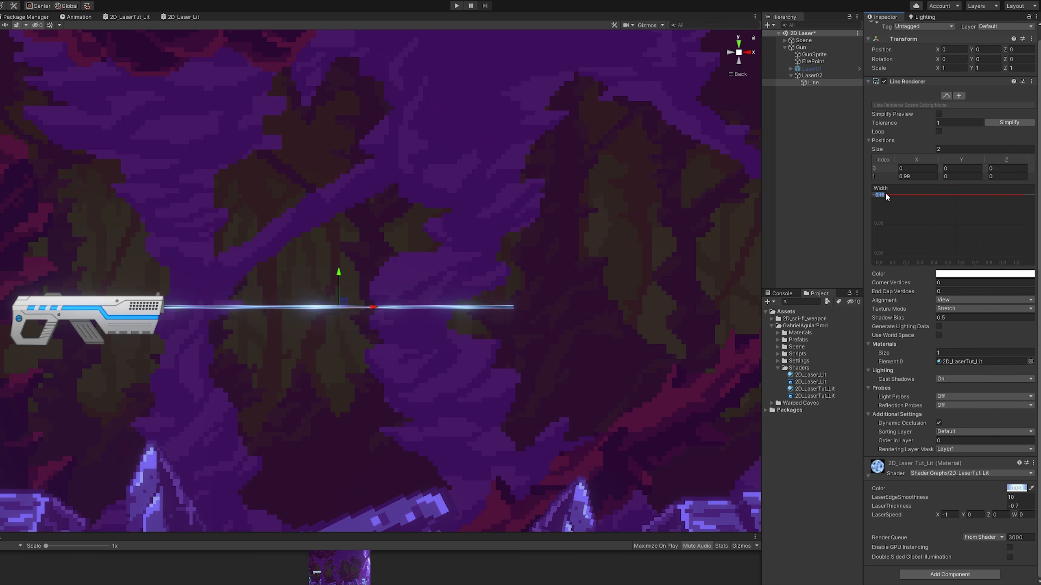
type("0.5")
key("Return")
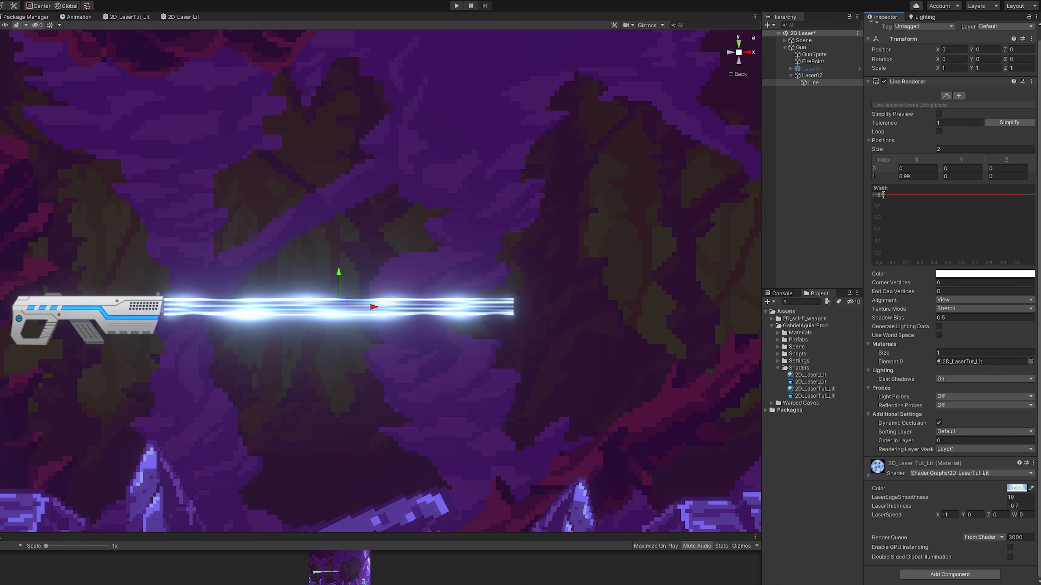
Try a LaserThickness of 2.67 on the laser material, ending with a value of 30
left_click(1019, 506)
type("2.67")
key("Return")
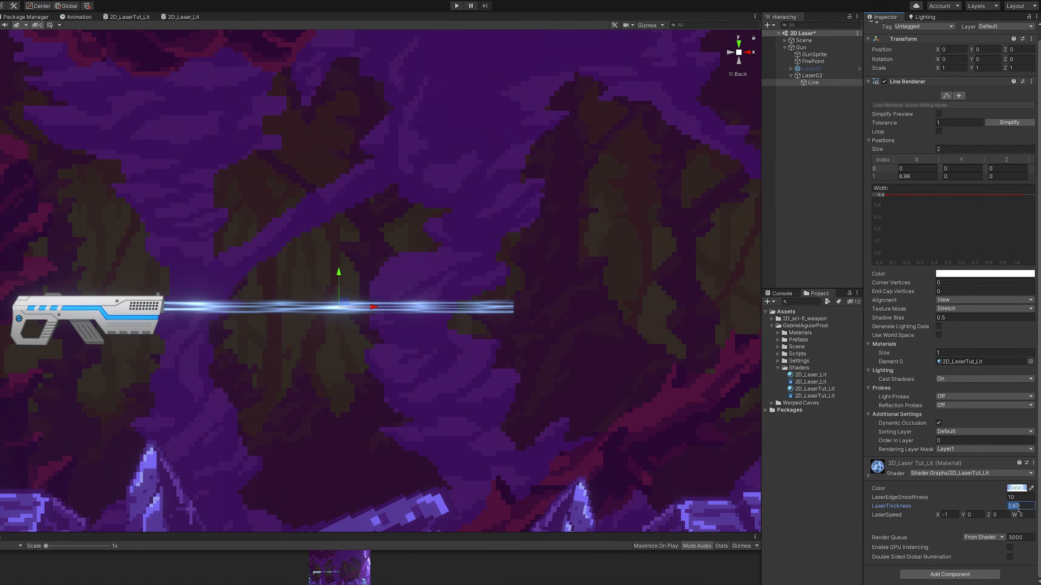
type("30")
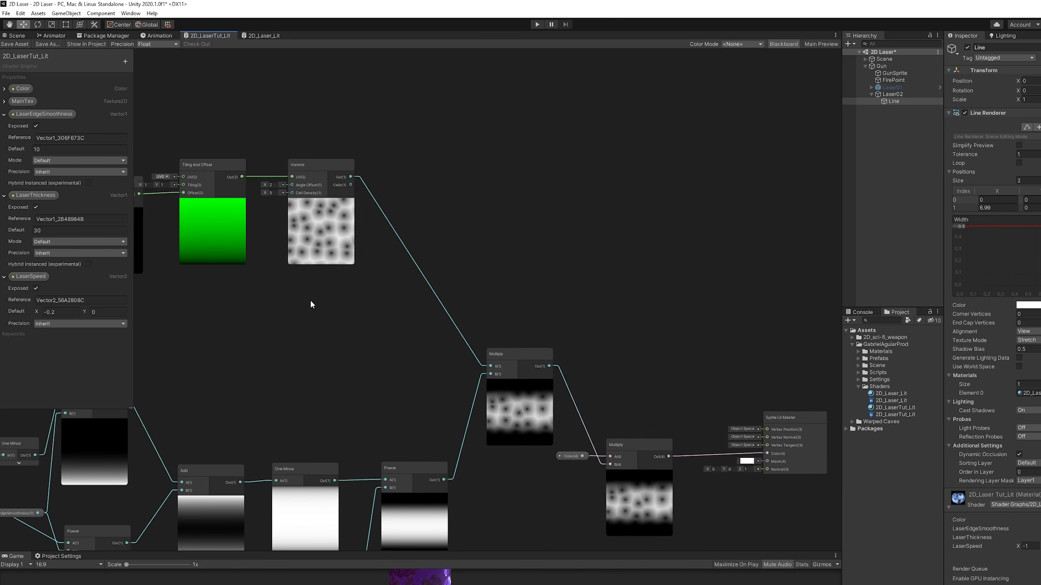
Try a Voronoi Cell Density of 6.81 in the 2D_LaserTut_Lit graph
scroll(580, 248, "up", 4)
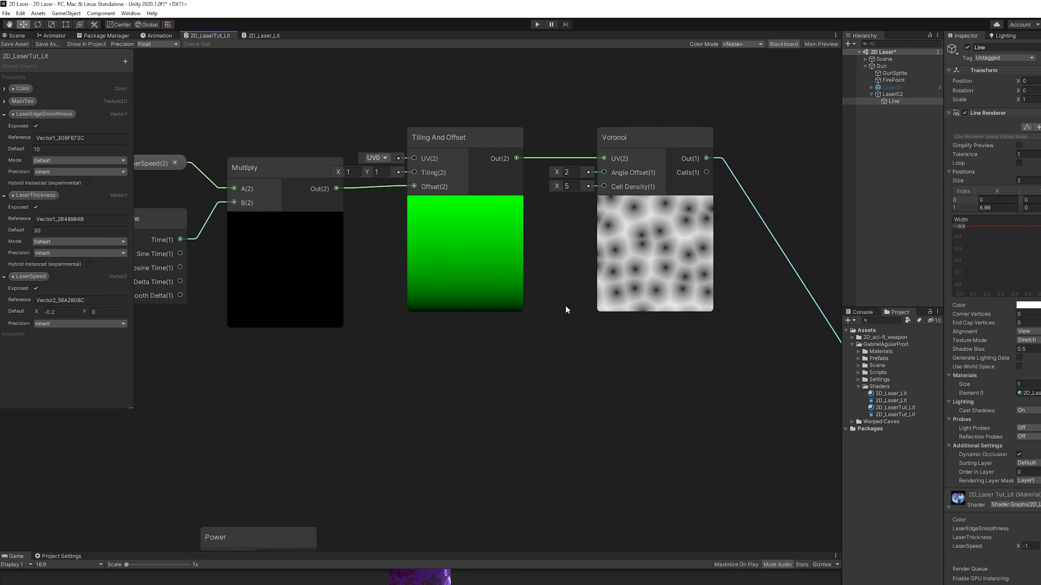
scroll(542, 202, "down", 1)
mouse_move(540, 190)
left_mouse_down()
mouse_move(561, 191)
mouse_move(551, 194)
left_mouse_up()
Add a Vector1 property named LaserScale with a default value of 5
left_click(126, 61)
left_click(149, 64)
type("L")
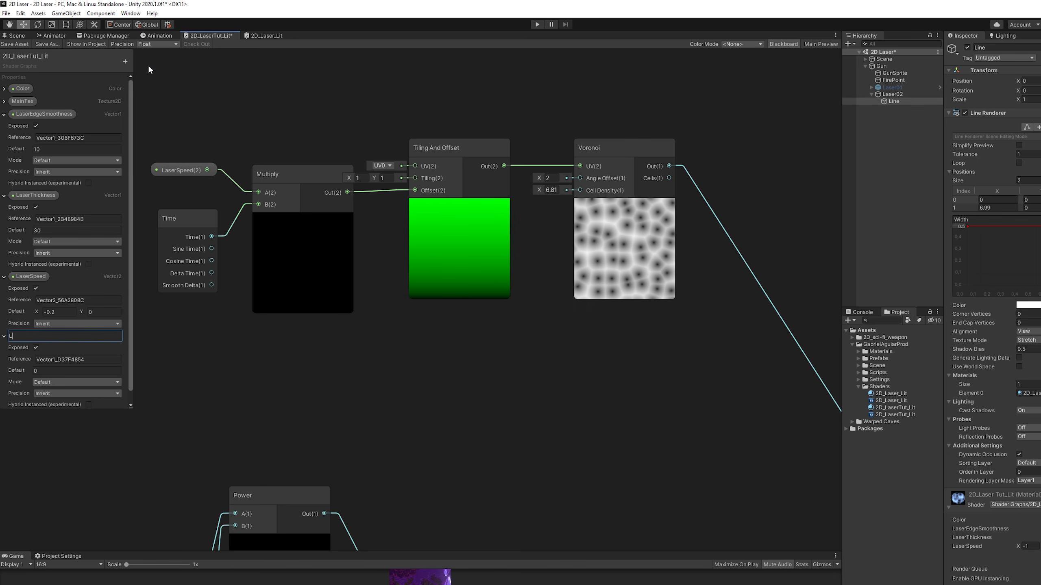
type("aserScale")
key("Return")
left_click(62, 370)
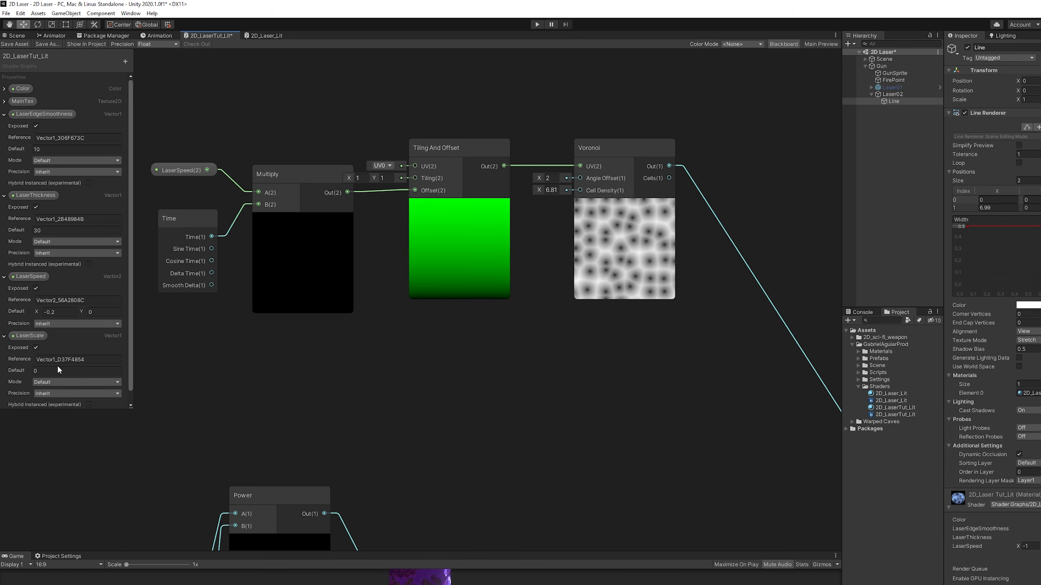
type("5")
Connect LaserScale to the Voronoi Cell Density input, save the graph and view the laser in the scene
left_click_drag(30, 336, 580, 190)
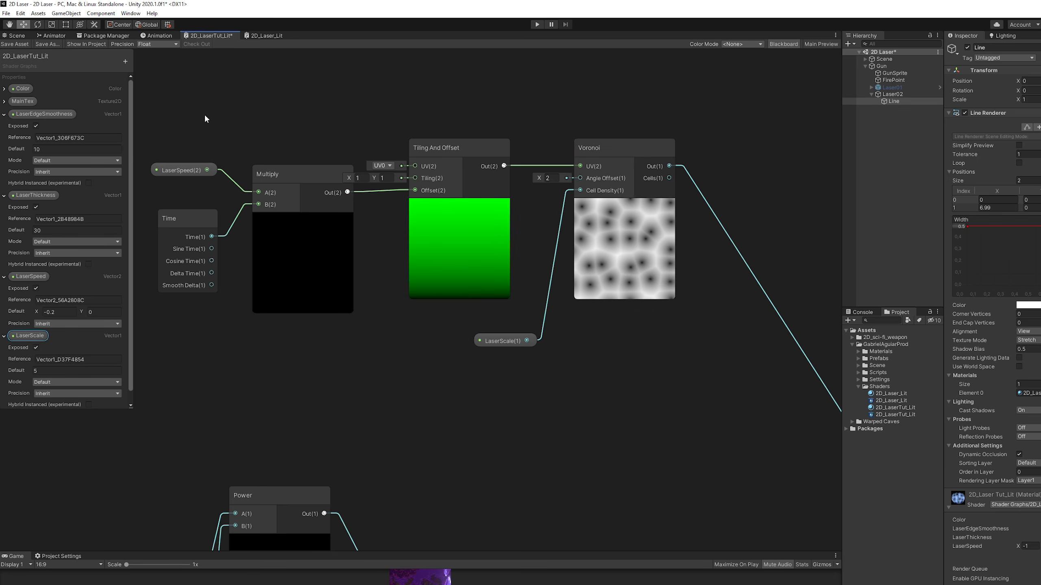
left_click(14, 44)
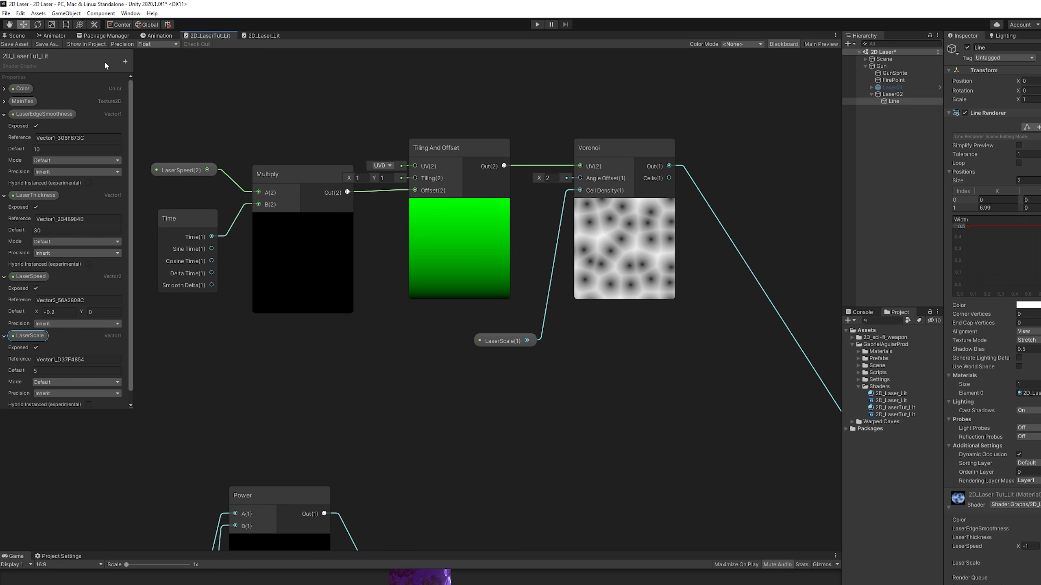
left_click(17, 36)
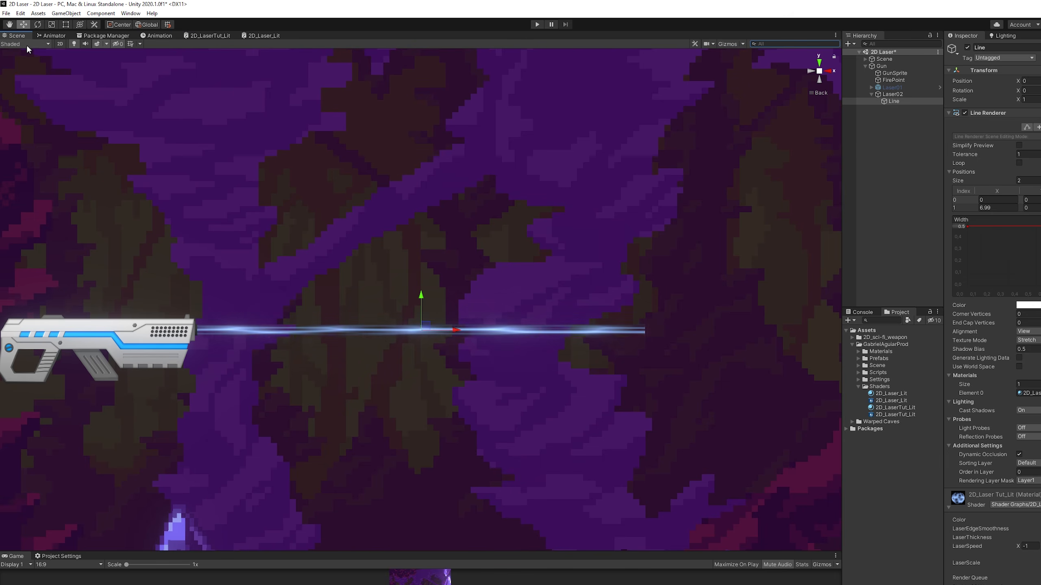
Return to the 2D_LaserTut_Lit graph and add a Remap node fed by the Voronoi output
left_click(219, 37)
middle_click_drag(511, 260, 285, 302)
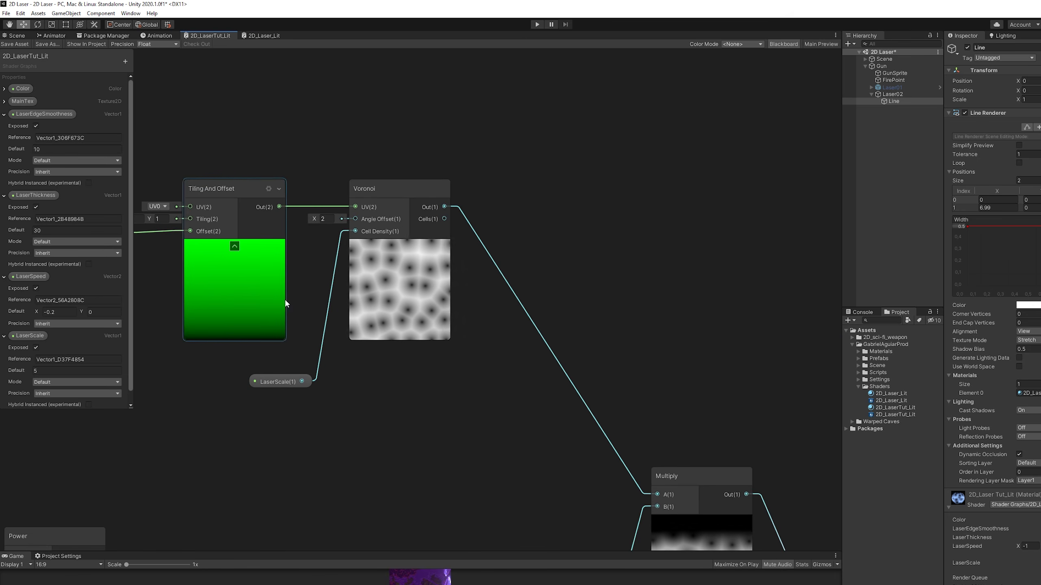
left_click_drag(462, 210, 575, 190)
type("remap")
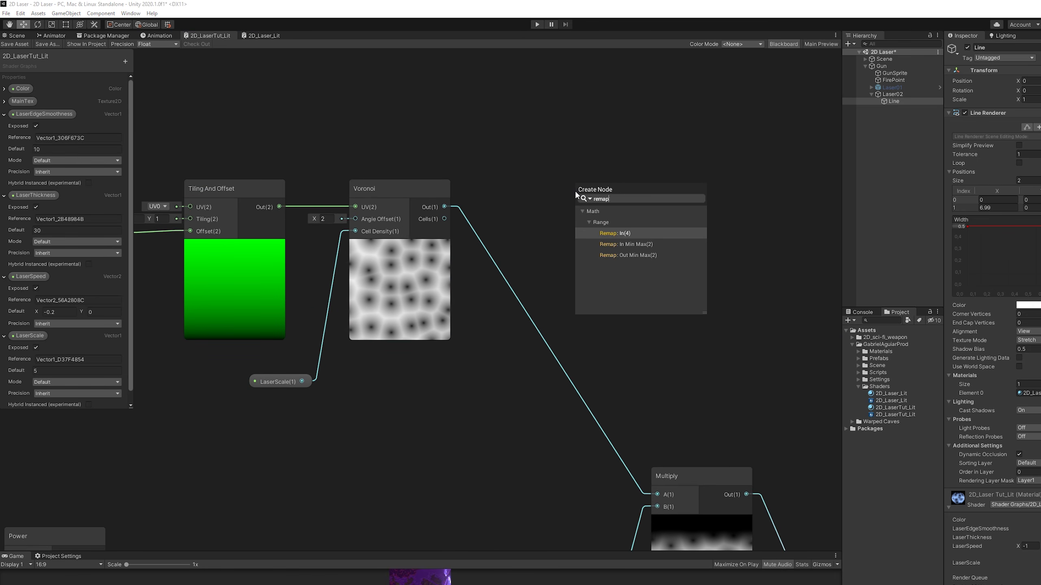
key("Return")
middle_click_drag(489, 279, 458, 273)
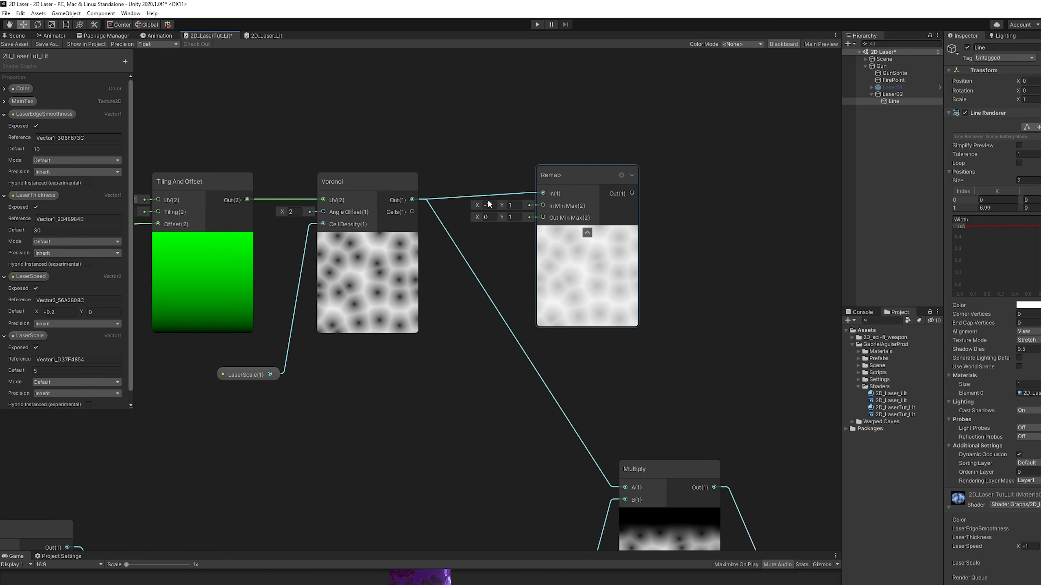
Set the Remap node's In Min Max X to 0 and its Out Min Max X to 0.2
left_click(495, 206)
type("0")
left_click_drag(495, 206, 481, 206)
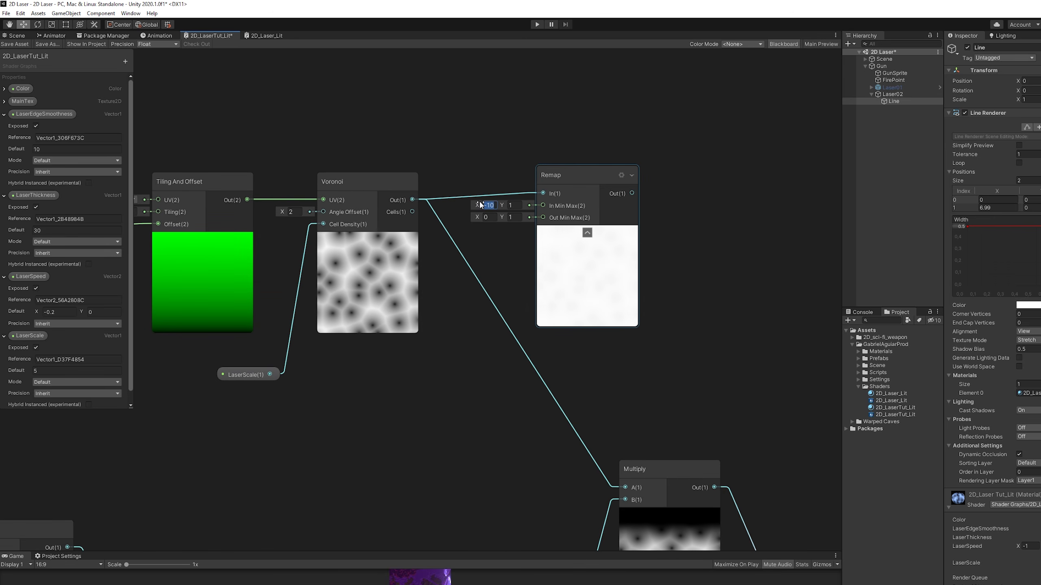
type("0")
left_click(489, 216)
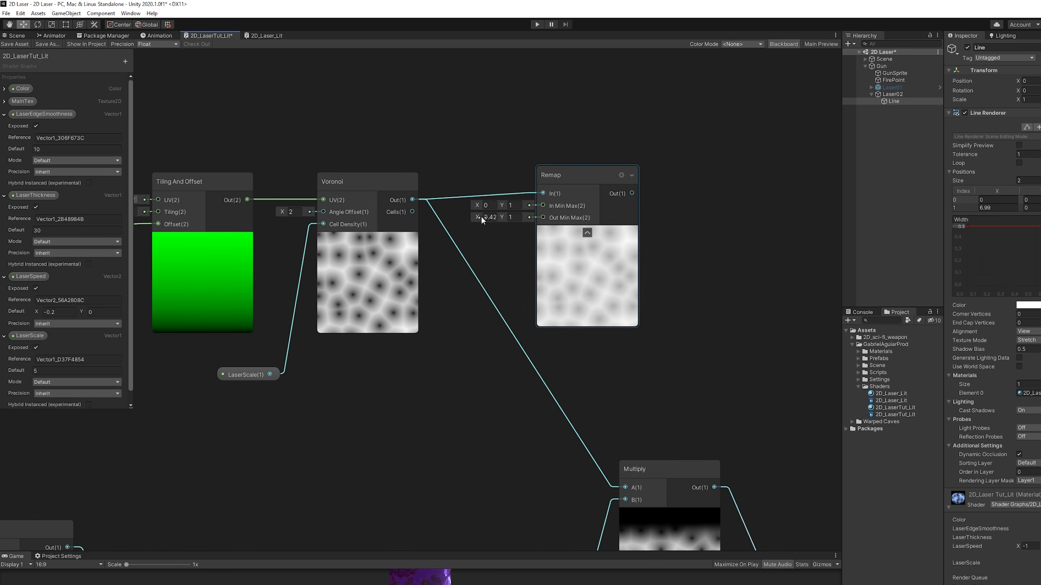
type("1")
key("BackSpace")
type("0.2")
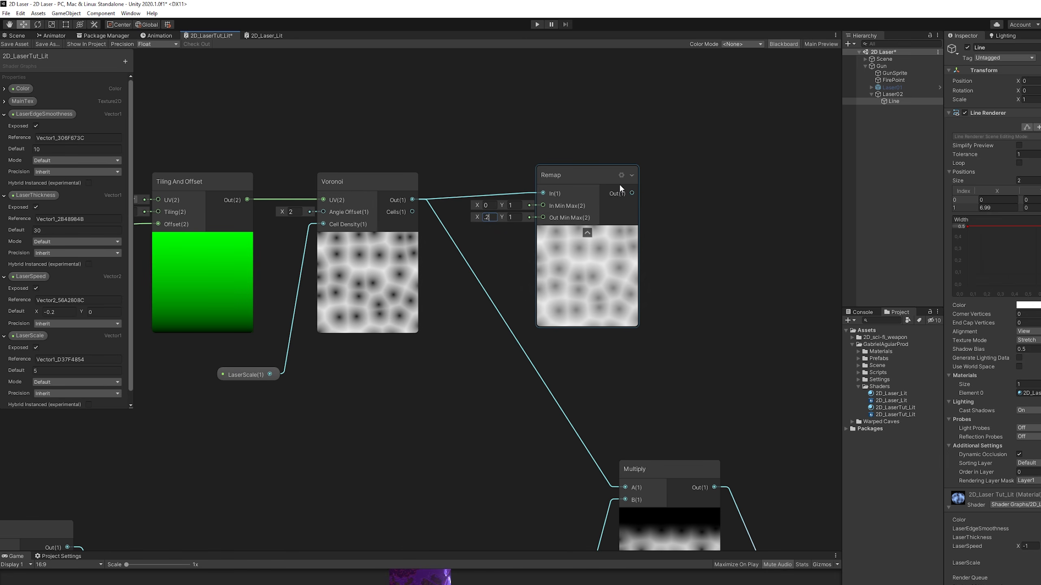
Connect the Remap output to input A of the Multiply node, tidy the Voronoi node row and save the graph
scroll(578, 215, "down", 3)
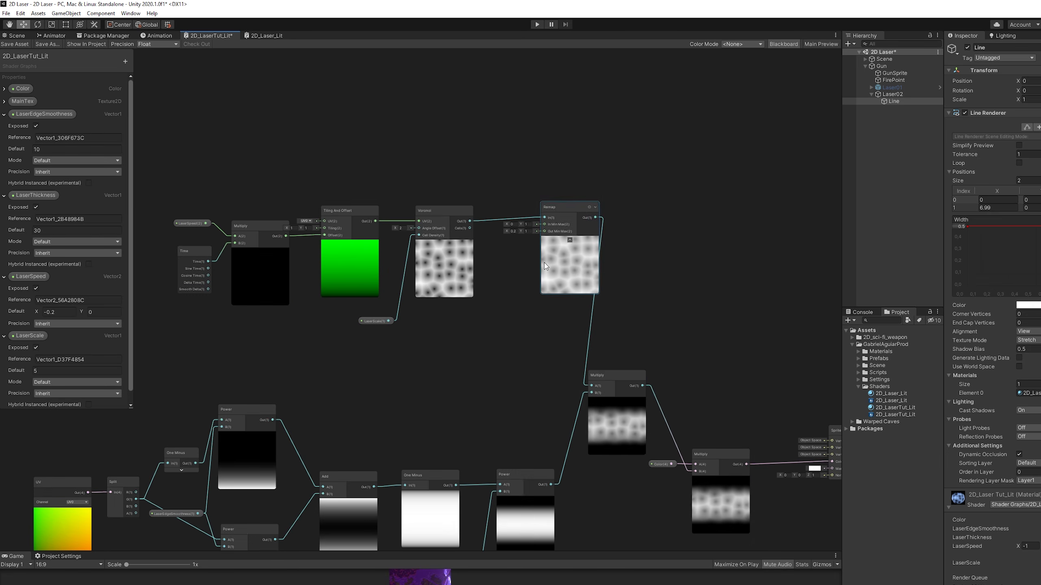
left_click_drag(539, 216, 533, 224)
left_click_drag(596, 129, 197, 304)
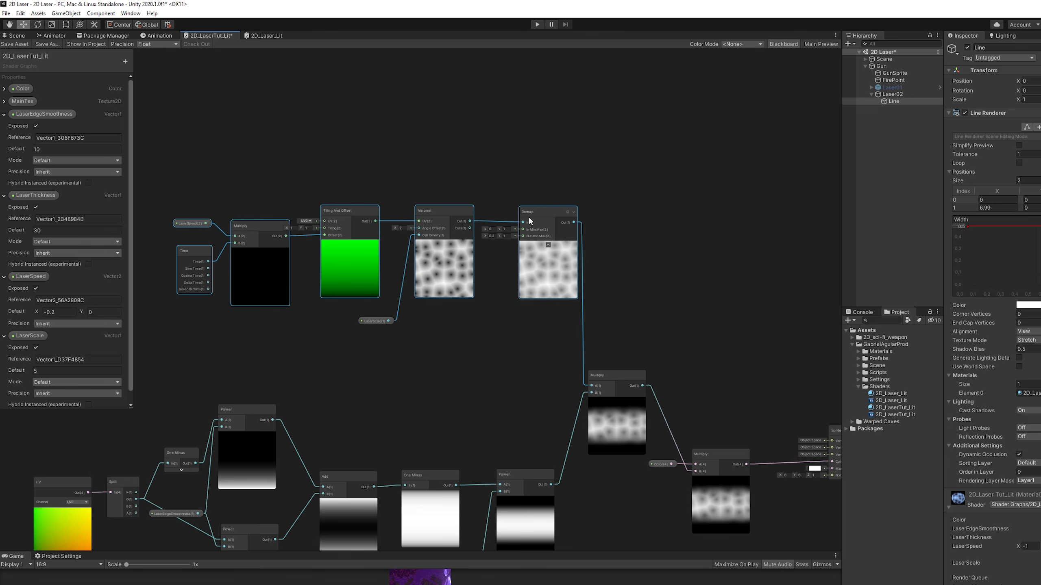
left_click_drag(529, 217, 524, 217)
left_click(23, 45)
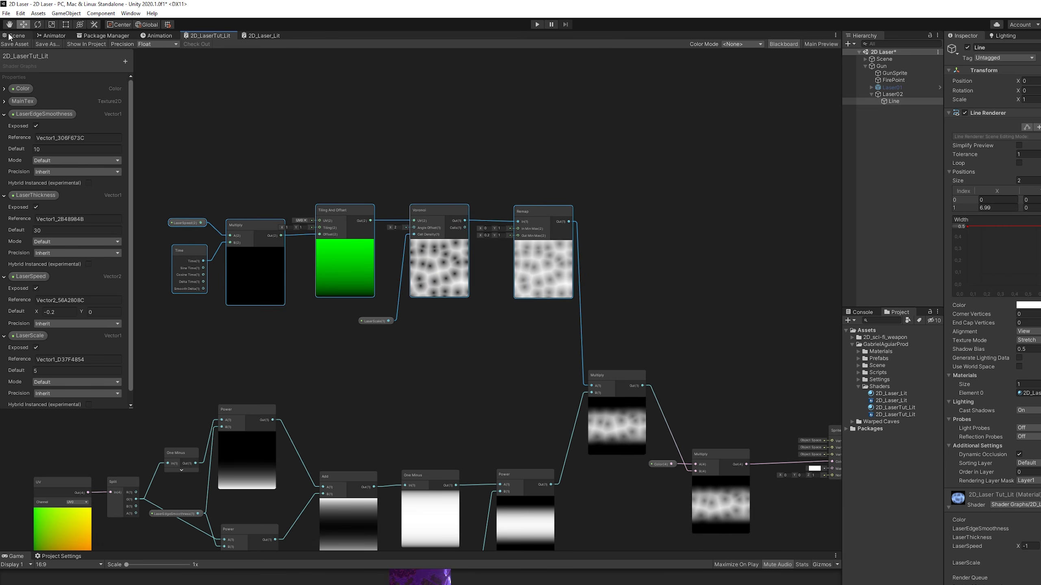
Back in the scene, adjust the laser material's HDR Color to V 75 and intensity 2.2
left_click(16, 35)
scroll(339, 336, "down", 1)
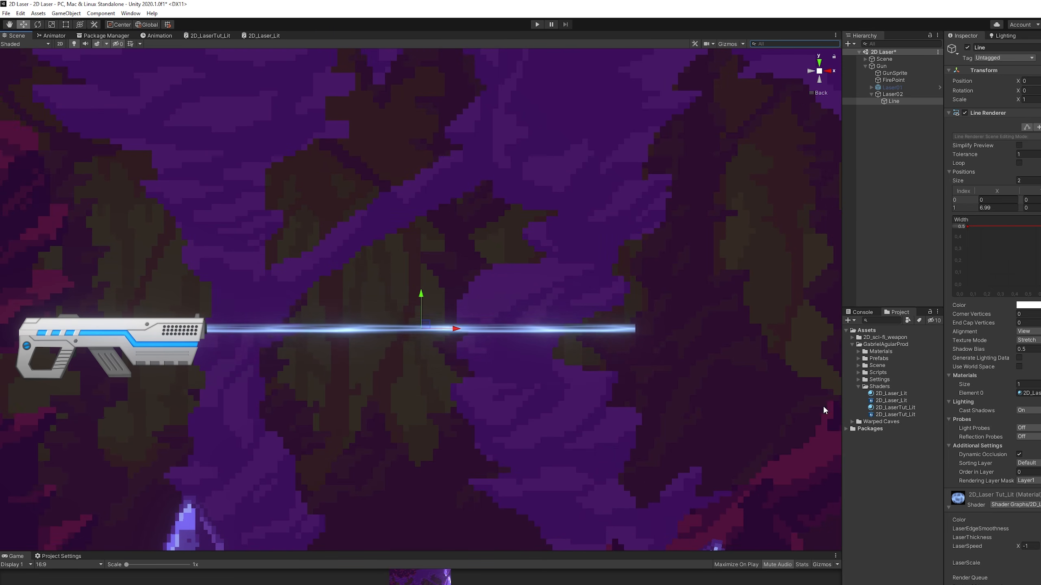
scroll(1007, 509, "down", 1)
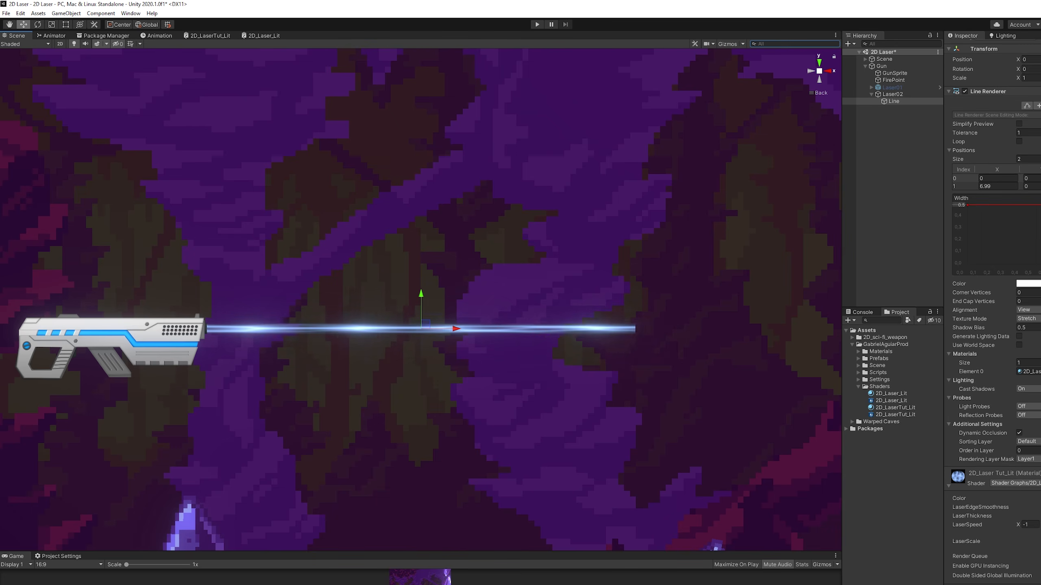
left_click(1039, 498)
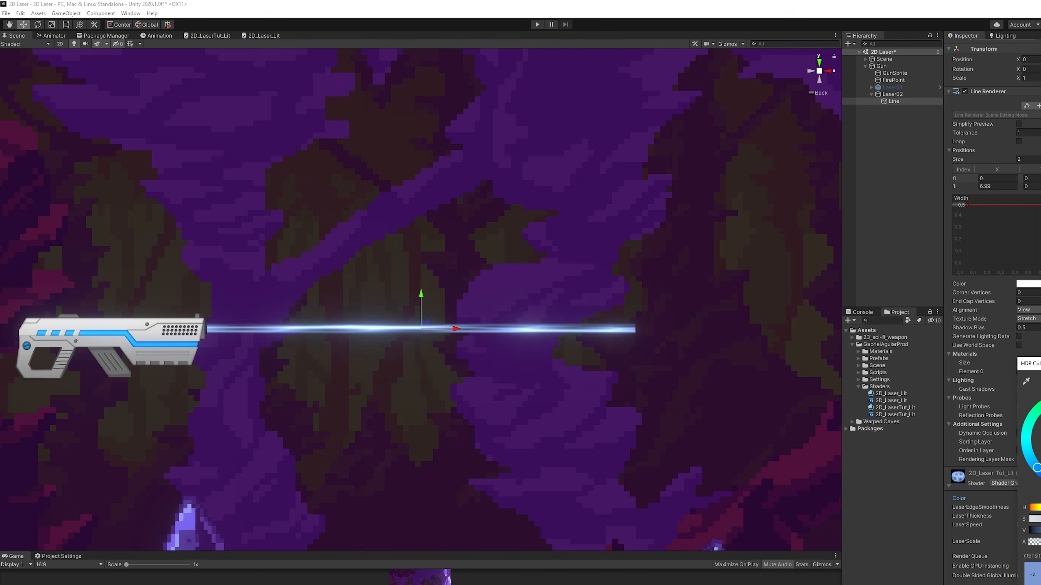
left_click(997, 478)
left_click(1023, 498)
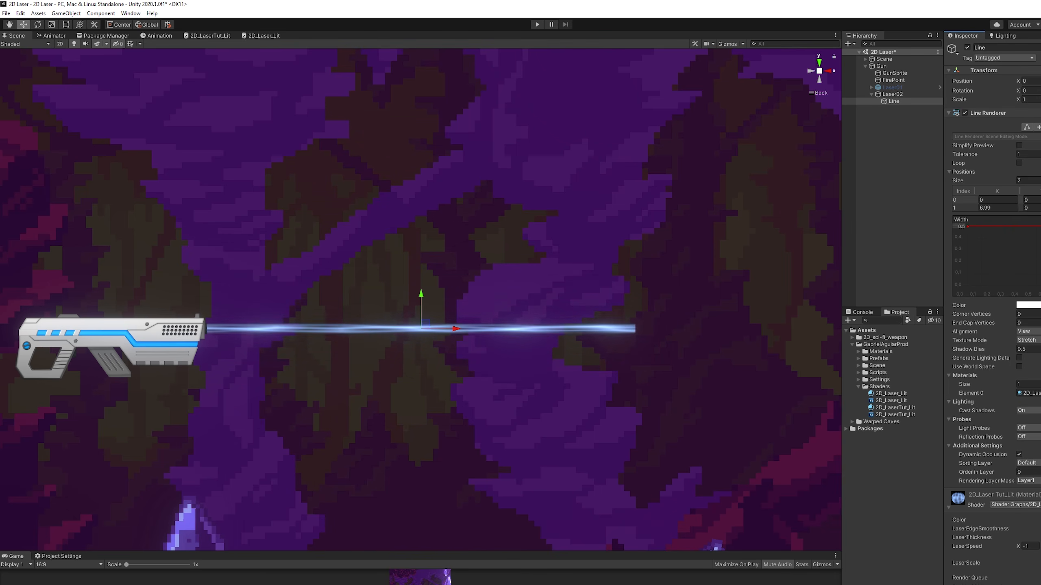
scroll(1024, 501, "down", 1)
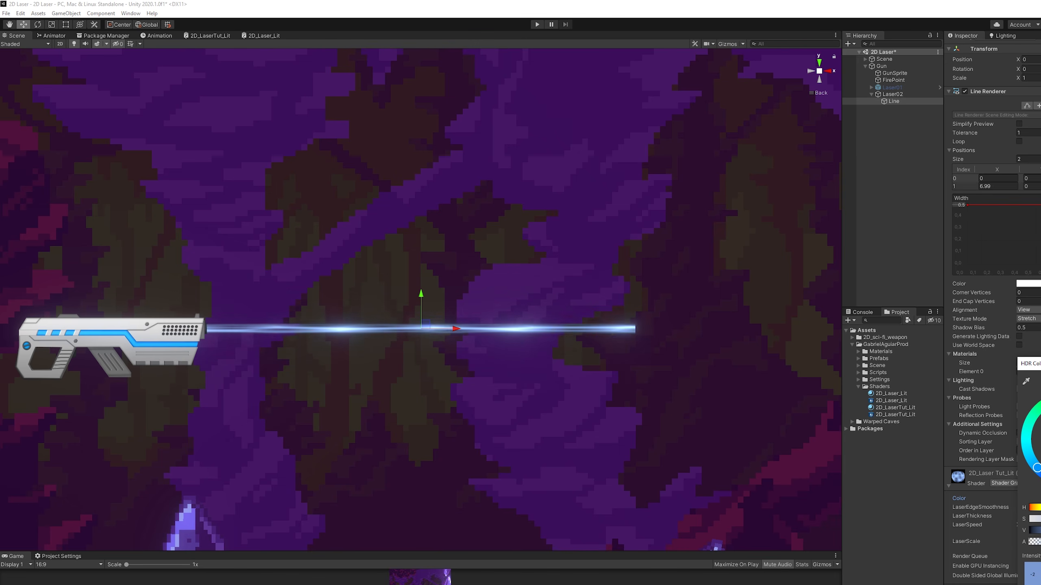
left_click(1039, 499)
left_click_drag(783, 246, 757, 211)
left_click_drag(771, 400, 774, 401)
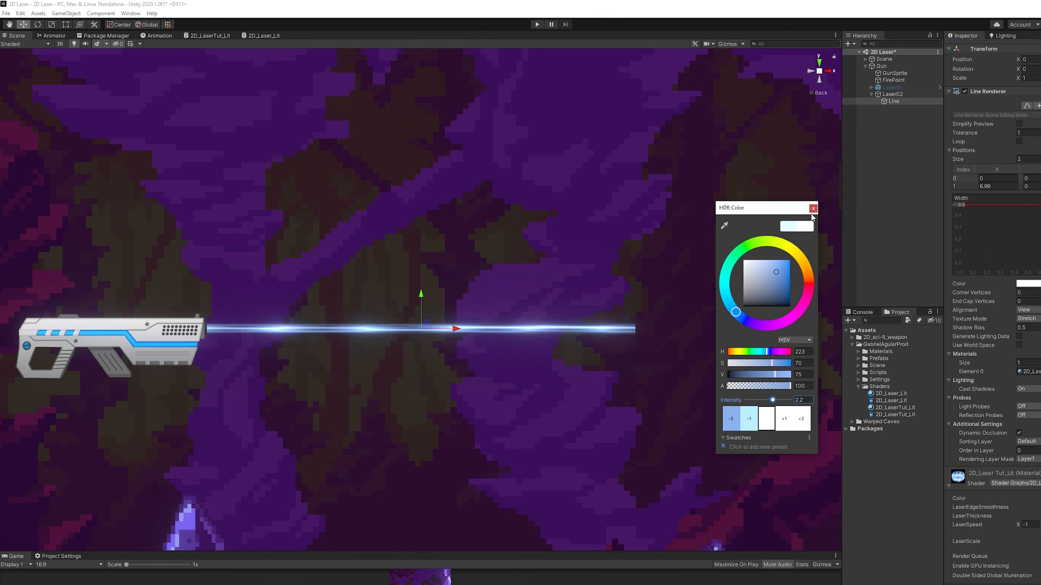
left_click(814, 209)
Create a C# script named LaserTut in the Scripts folder
scroll(395, 286, "down", 5)
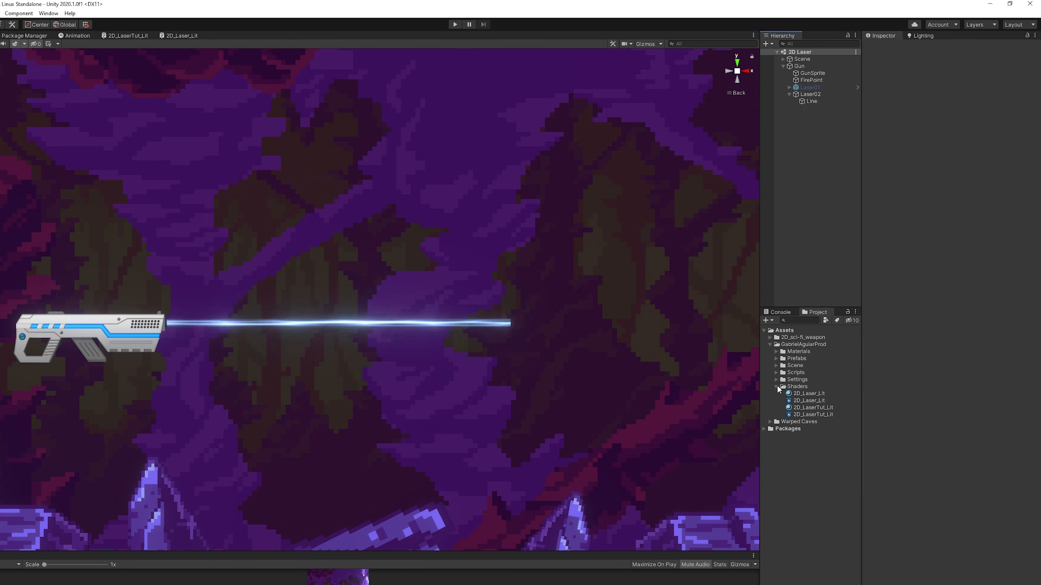
left_click(858, 386)
left_click(776, 373)
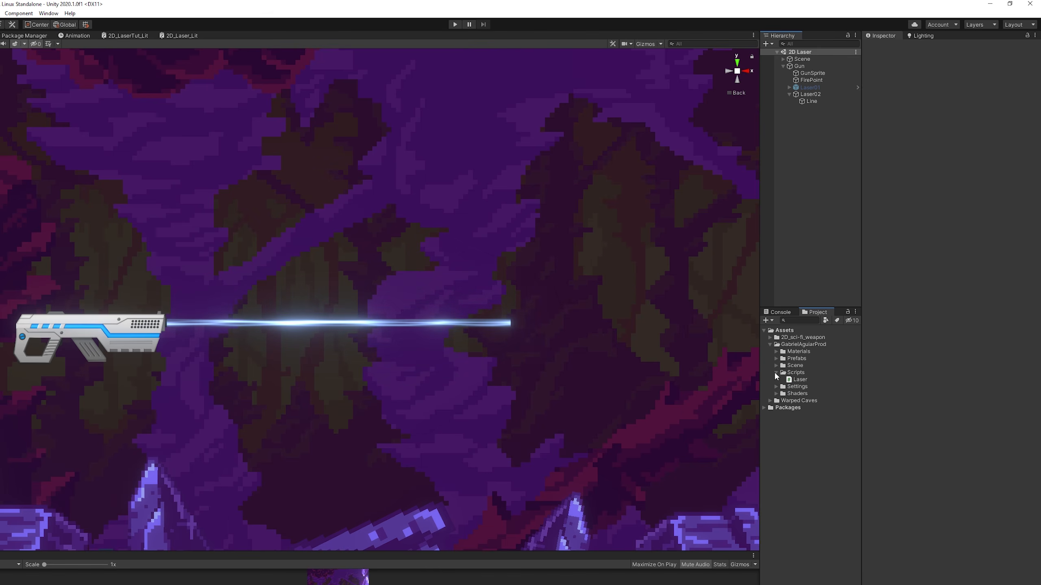
right_click(789, 373)
mouse_move(861, 379)
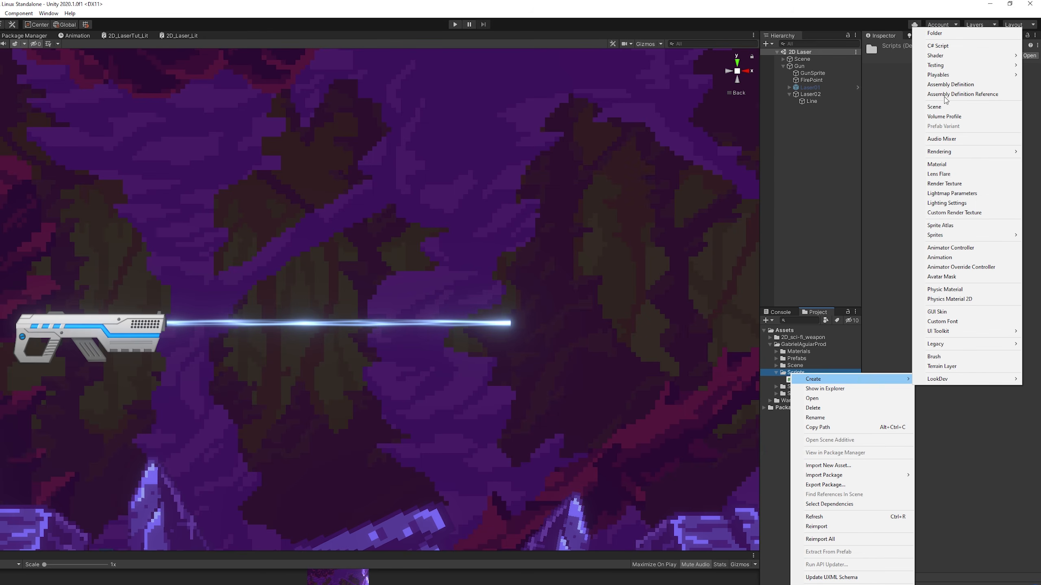
left_click(935, 46)
type("LaserTut")
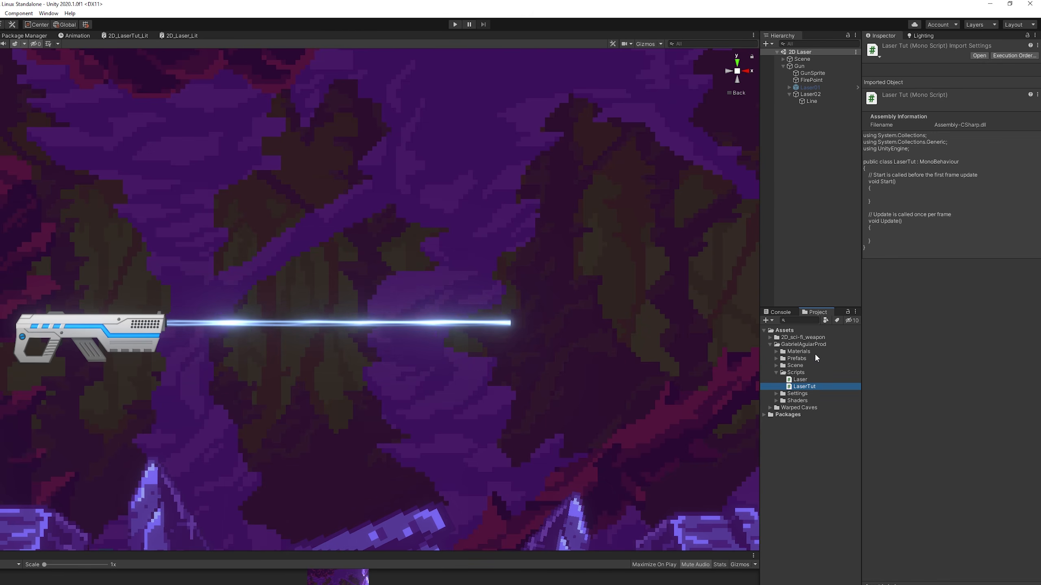
Attach the LaserTut script to the Gun object, then disable and collapse its existing Laser script component
left_click(797, 66)
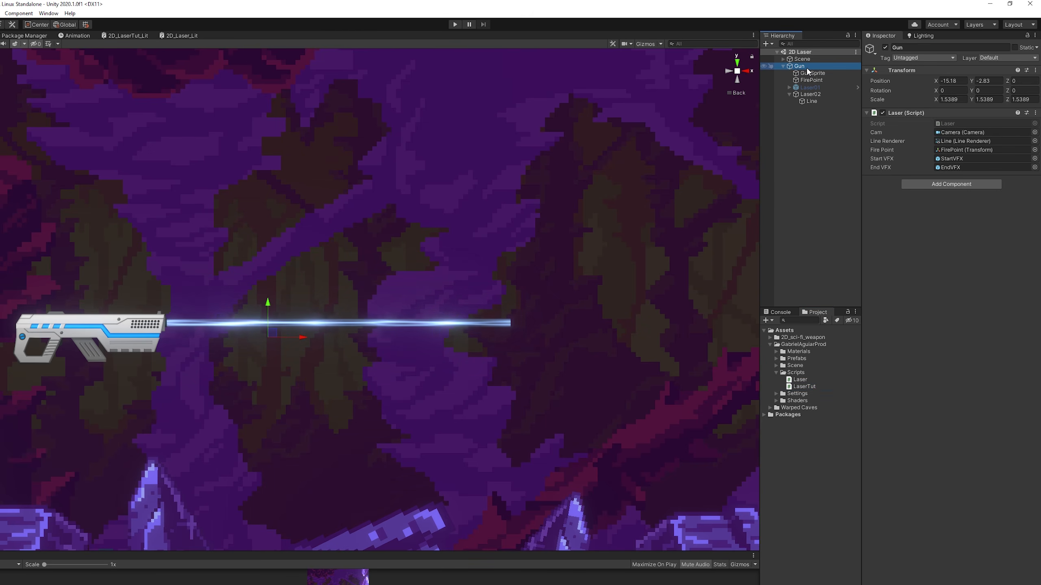
left_click_drag(803, 387, 926, 246)
left_click(882, 113)
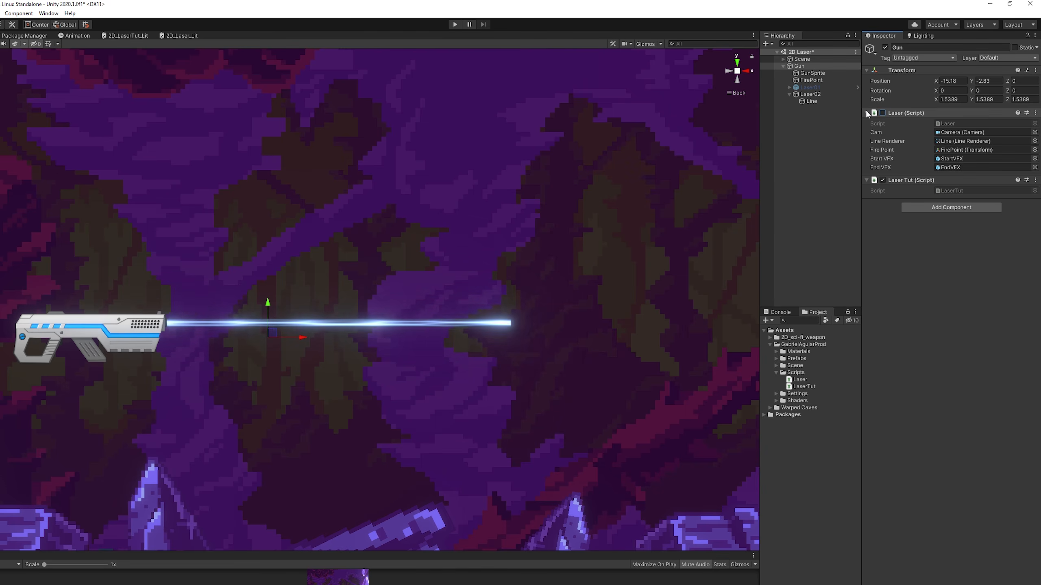
left_click(874, 113)
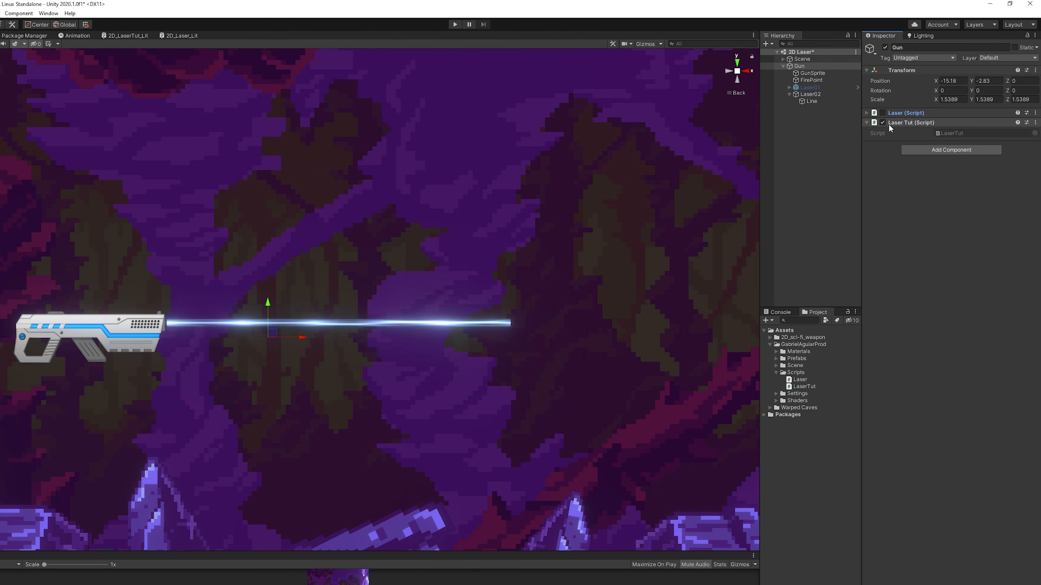
Open LaserTut in Visual Studio Code and add an if(Input.GetButtonDown("Fire1")) block with braces inside Update
double_click(956, 134)
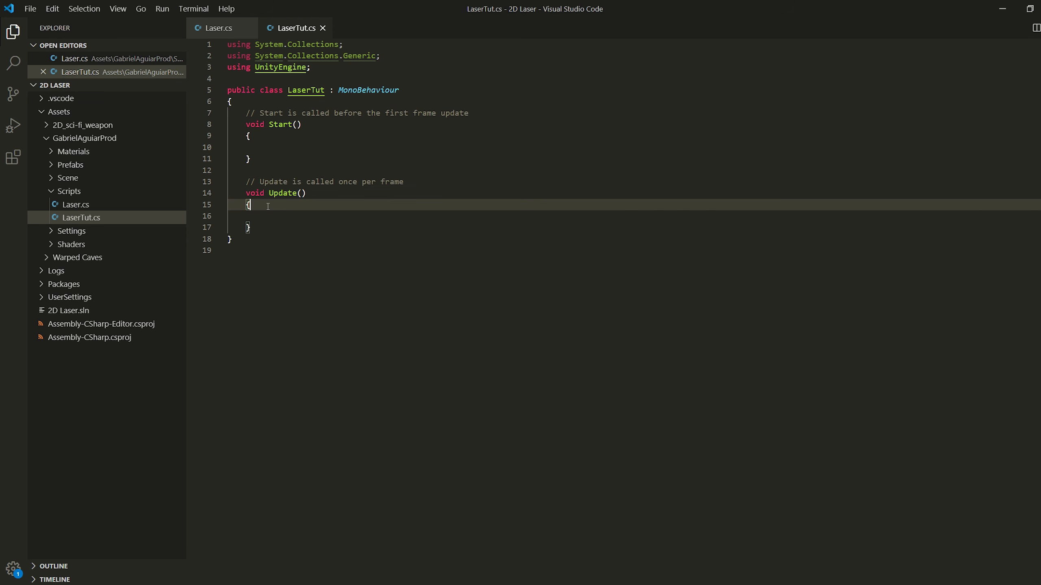
left_click(271, 215)
type("if(")
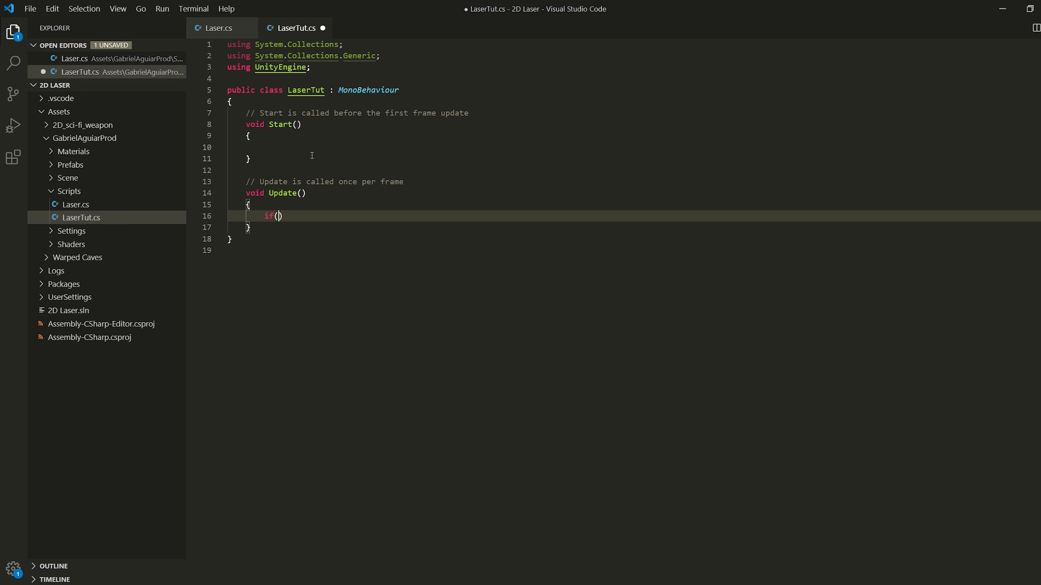
type("Input.get")
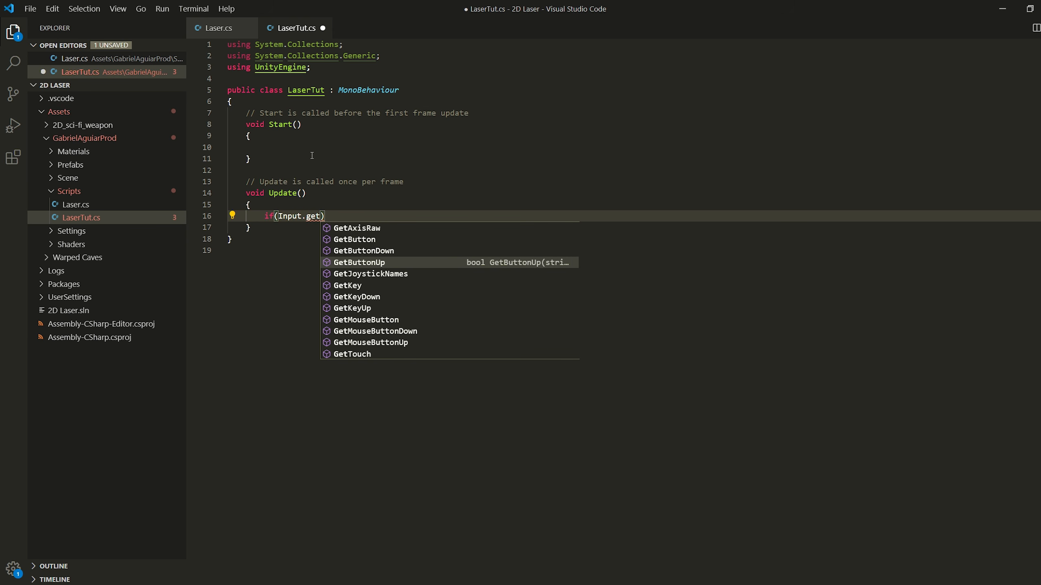
key("Up")
key("Return")
type("(\"Fire1")
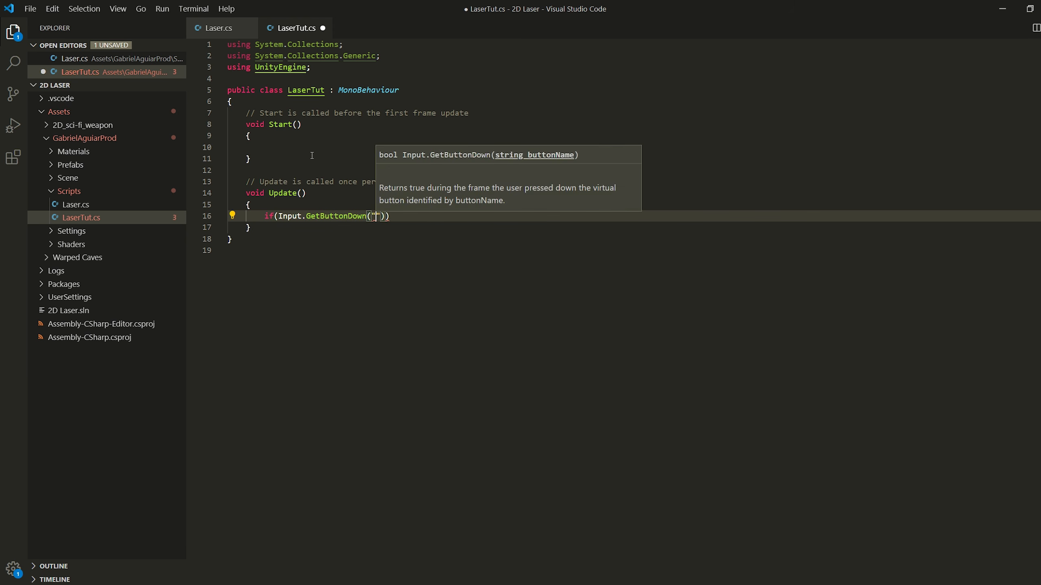
key("End")
key("Return")
type("{")
key("Return")
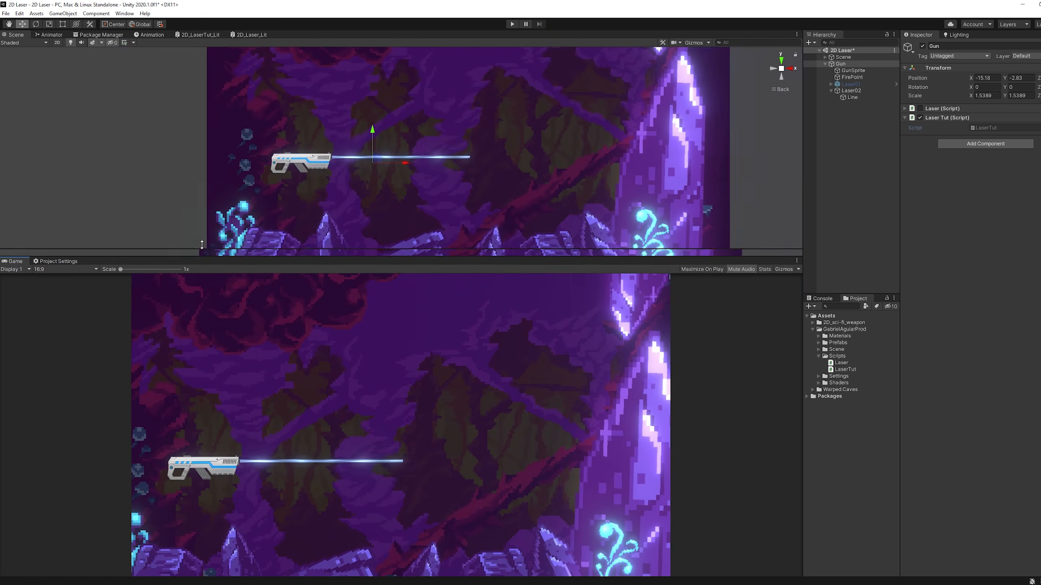
Examine the button assignments of both Fire1 axes in Unity's Input Manager project settings
left_click(57, 224)
left_click(36, 261)
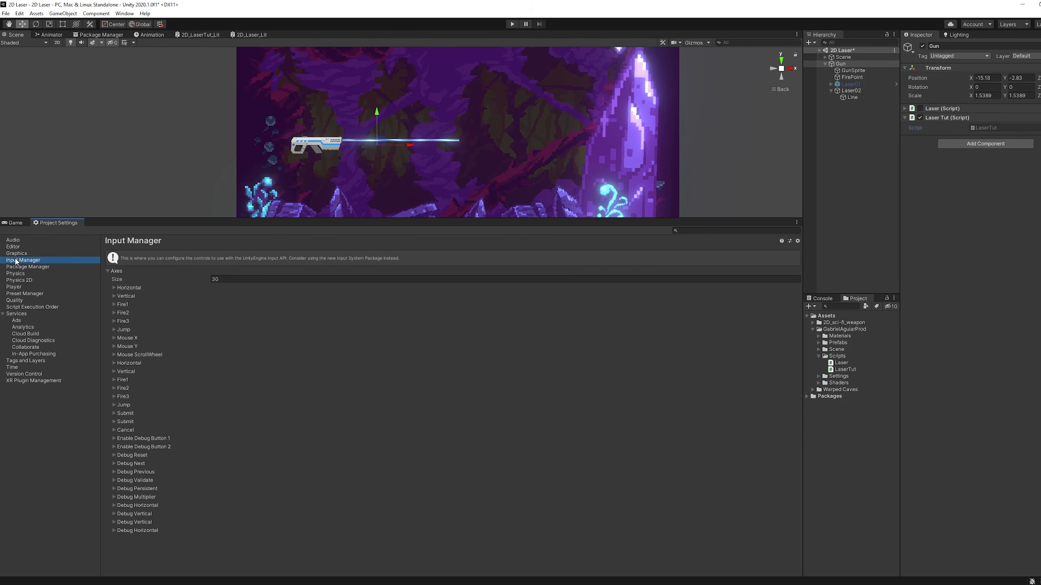
left_click(122, 304)
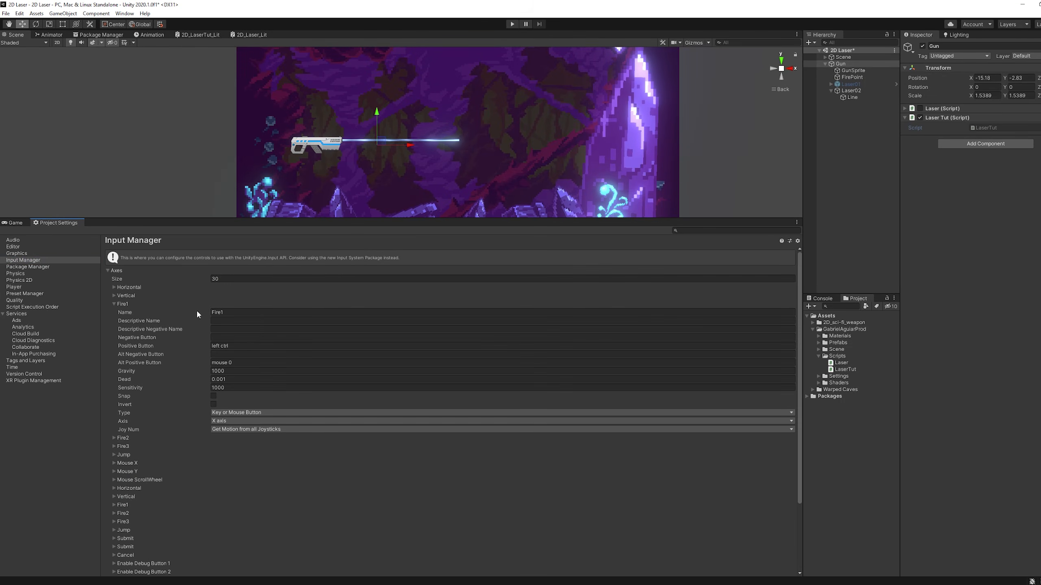
left_click(223, 346)
left_click(220, 363)
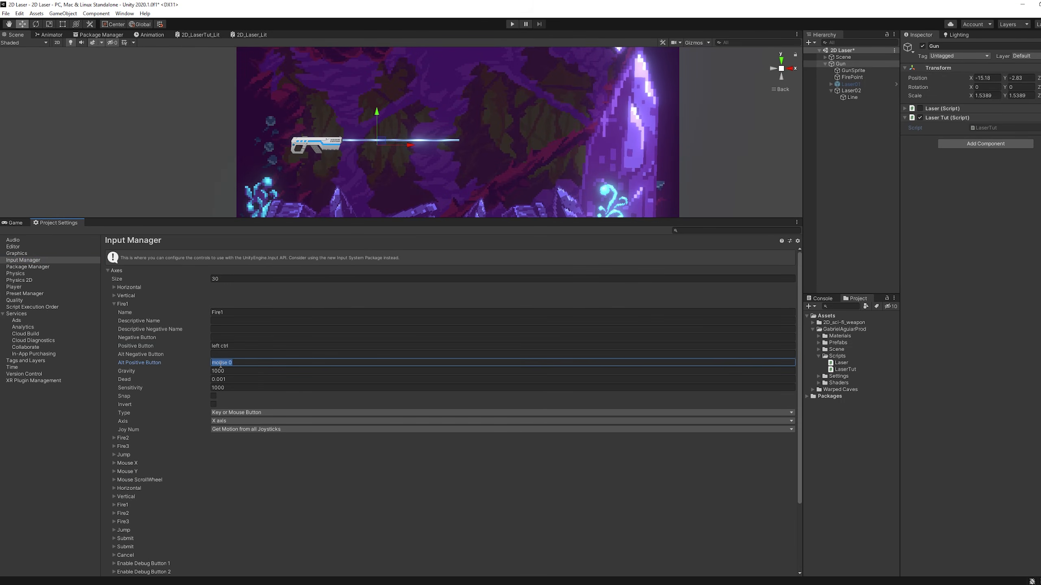
left_click(114, 304)
left_click(114, 380)
left_click(244, 421)
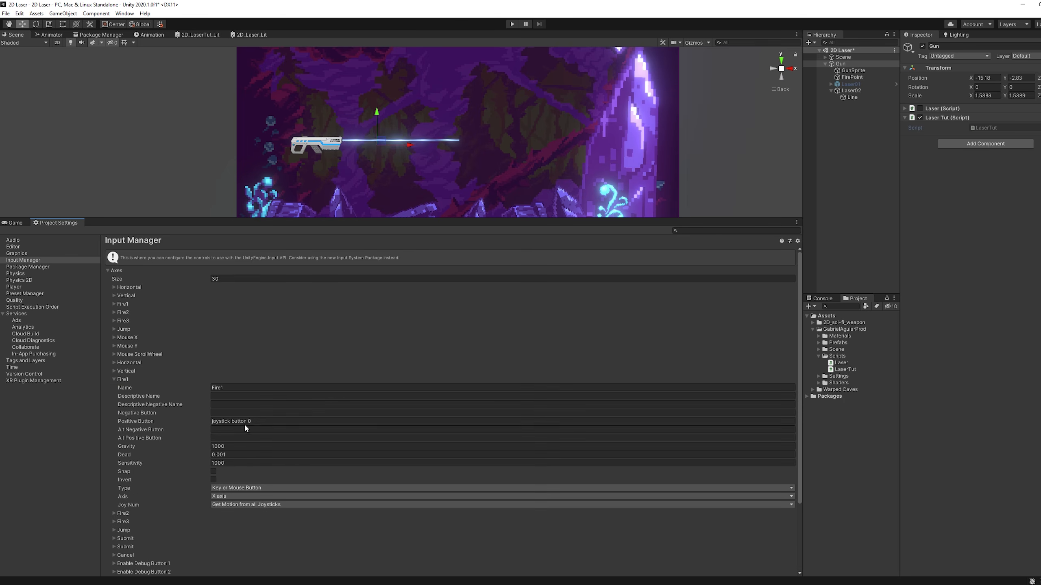
left_click(114, 379)
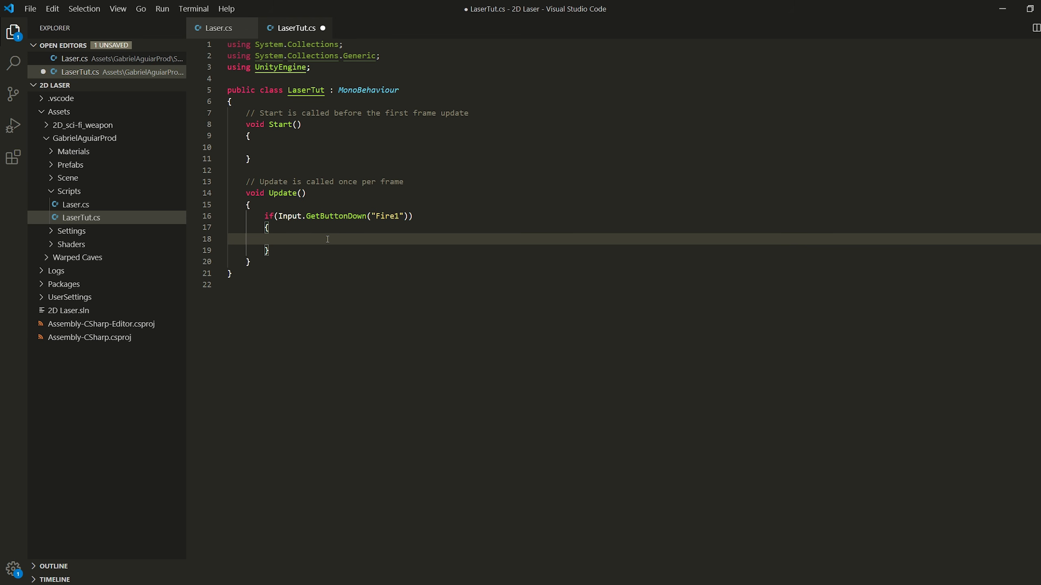
Call EnableLaser(); in the GetButtonDown block, and below it add an if(Input.GetButton("Fire1")) block that calls UpdateLaser();
type("EnableLaser();")
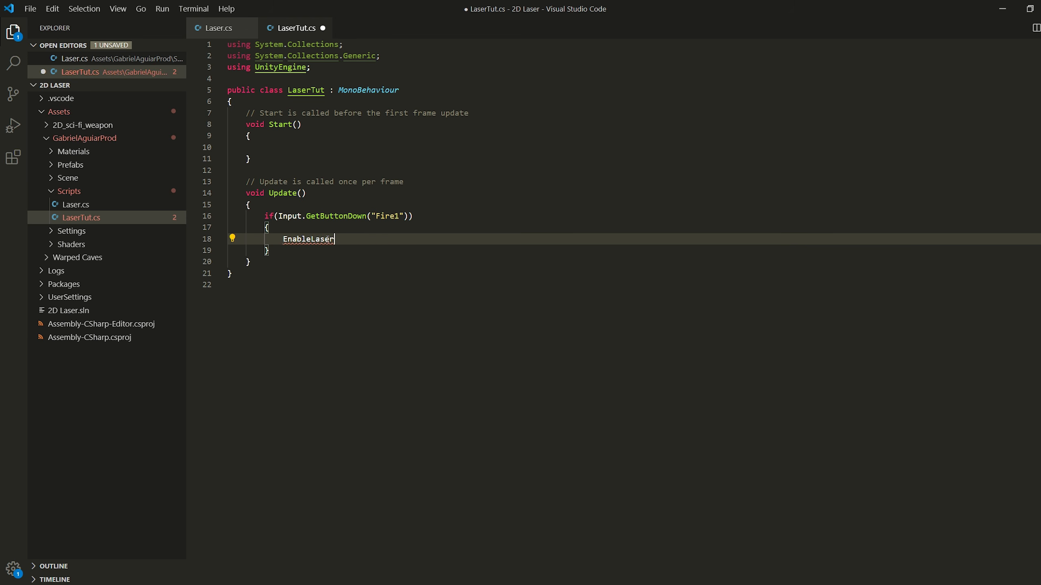
left_click(292, 251)
key("Return")
key("Return")
type("if(Input")
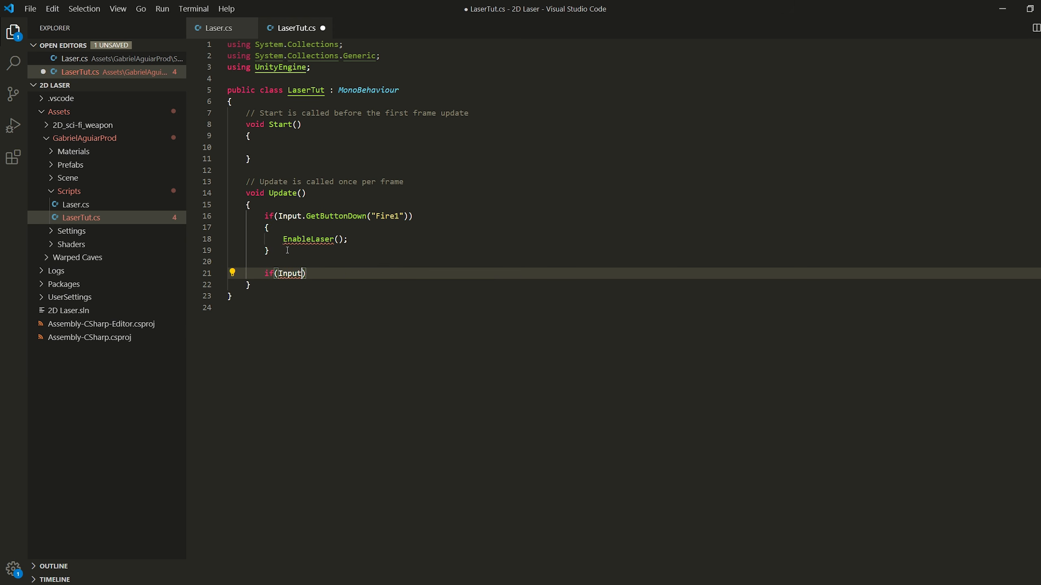
type(".get")
key("Tab")
type("(\"Fire")
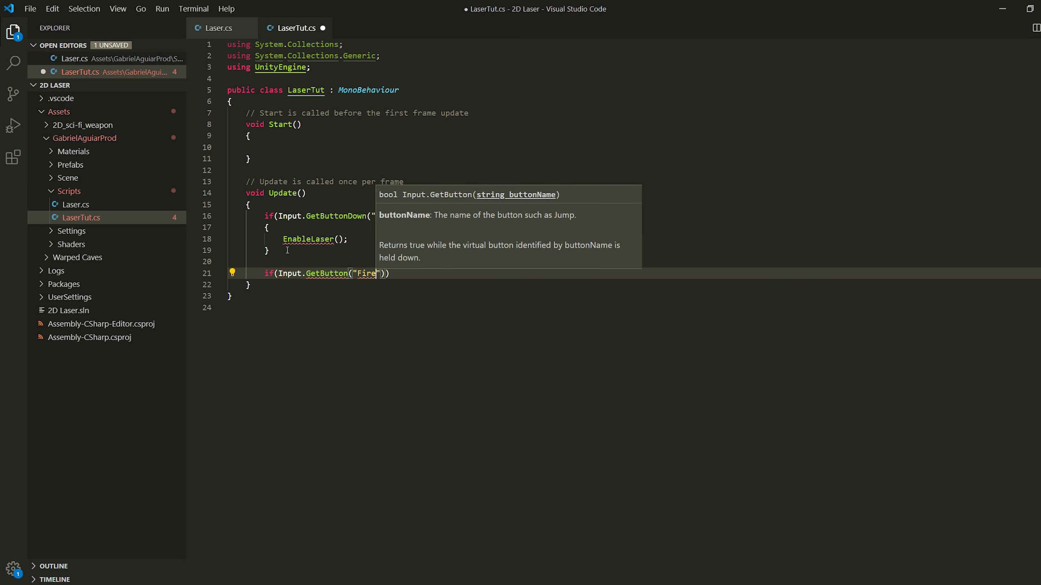
type("1")
key("End")
key("Return")
type("{")
key("Return")
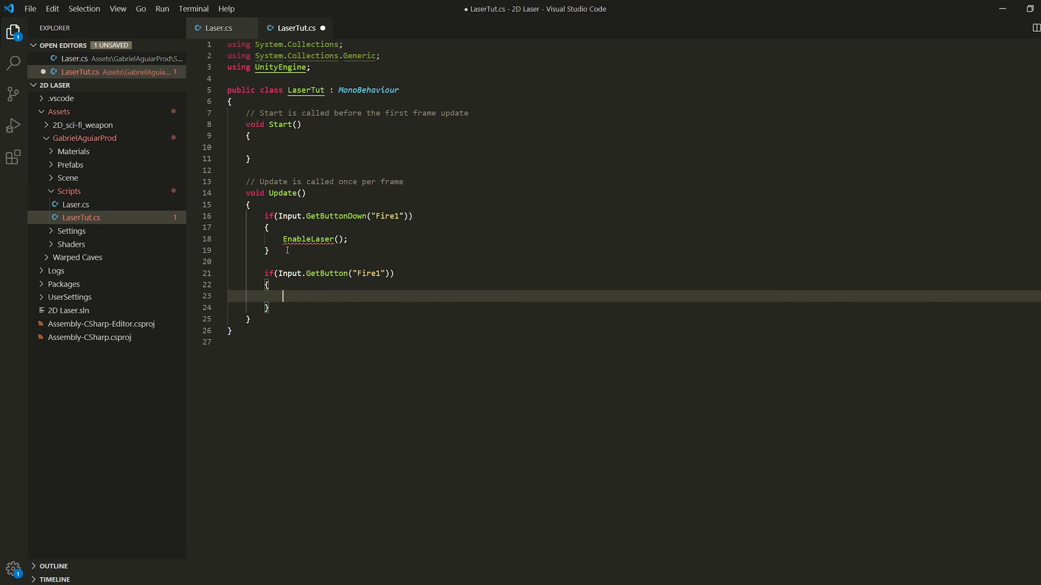
type("UpdateLs")
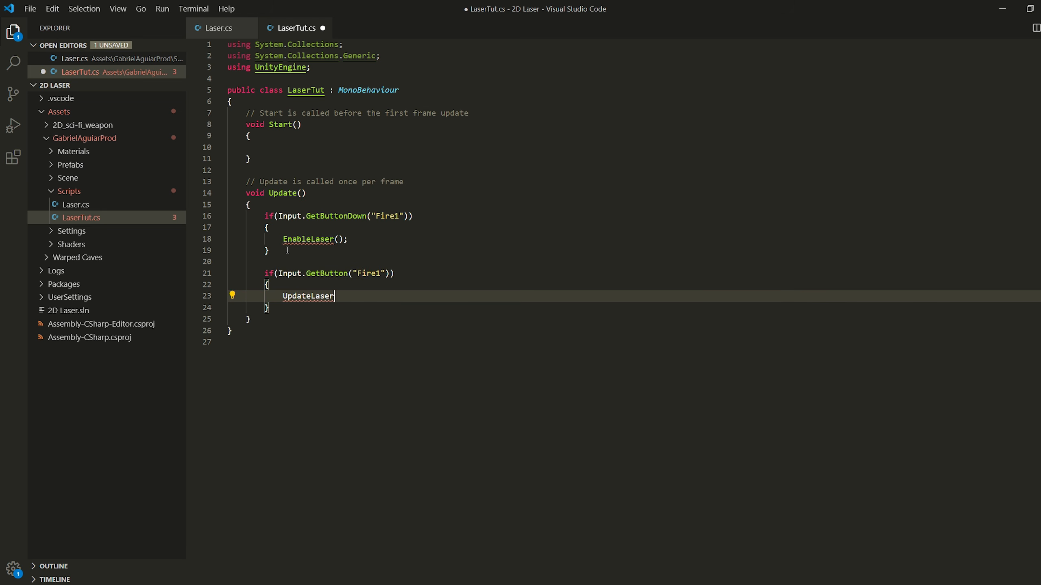
key("Down")
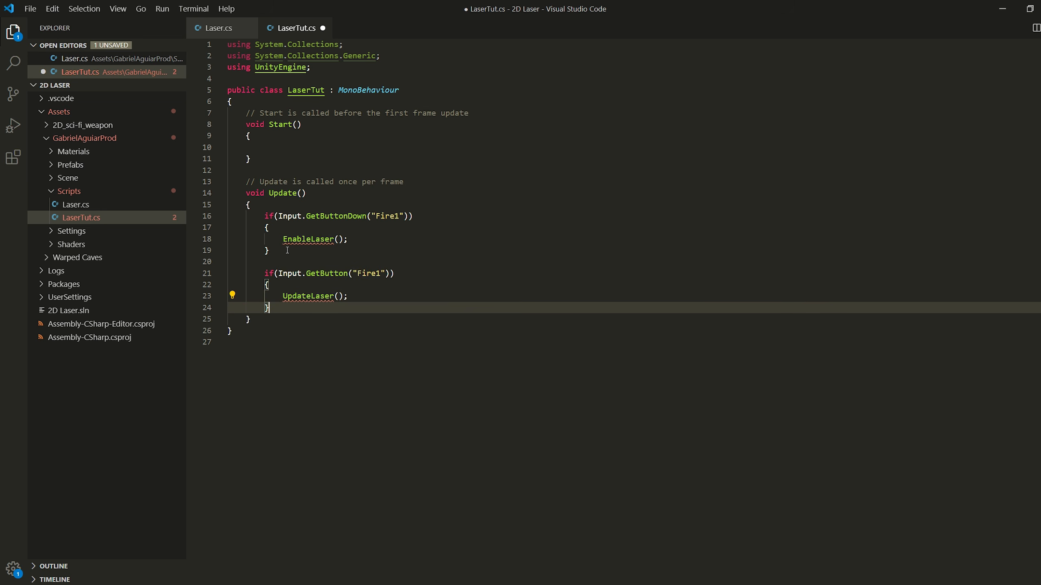
Add an if(Input.GetButtonUp("Fire1")) block at the end of Update that calls DisableLaser();
key("Return")
key("Return")
type("if(inp")
type(".GetButtonUp(\"F")
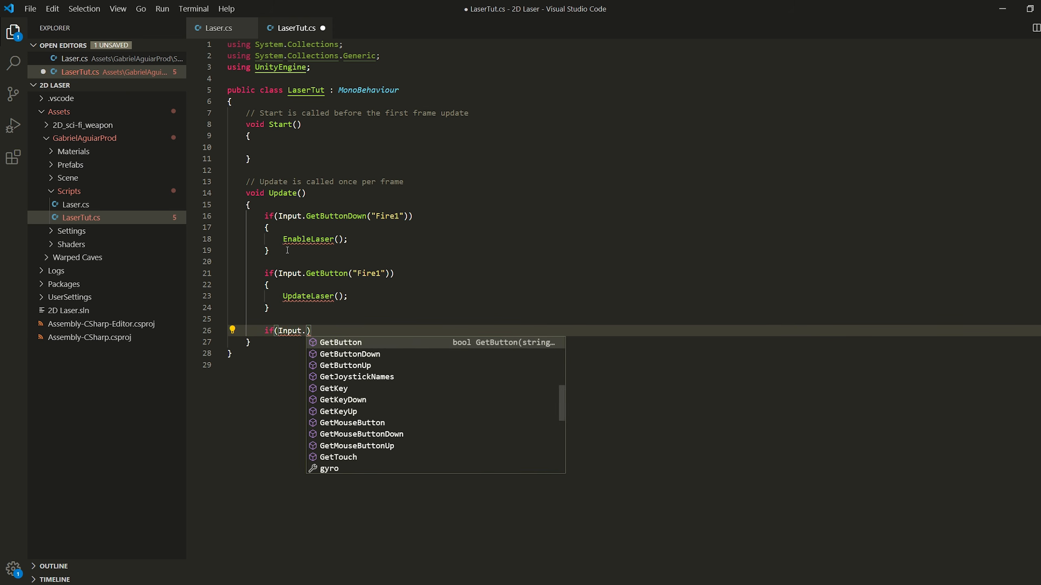
type("ire1")
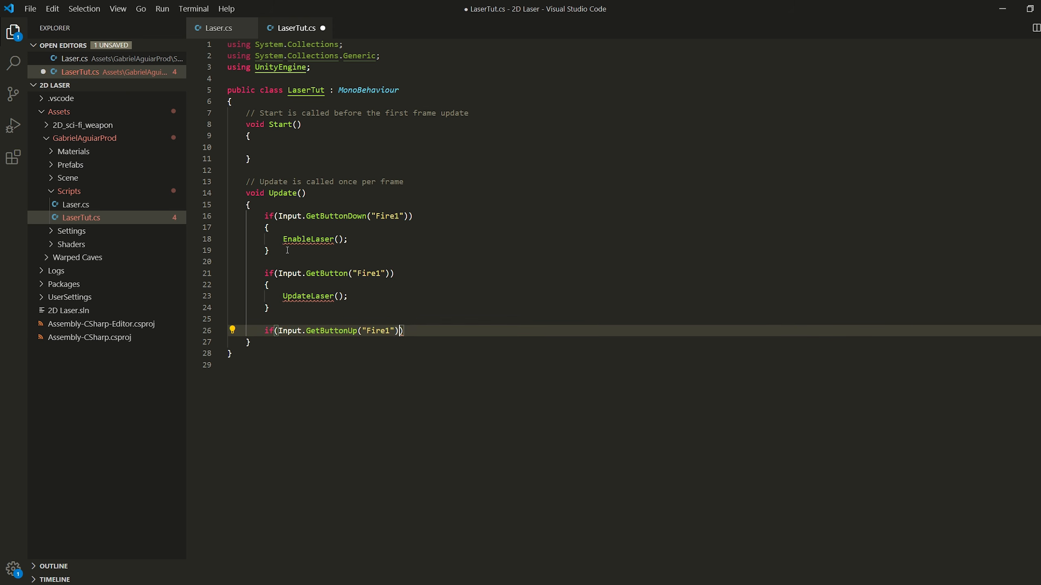
key("End")
key("Return")
type("{")
key("Return")
type("Disable")
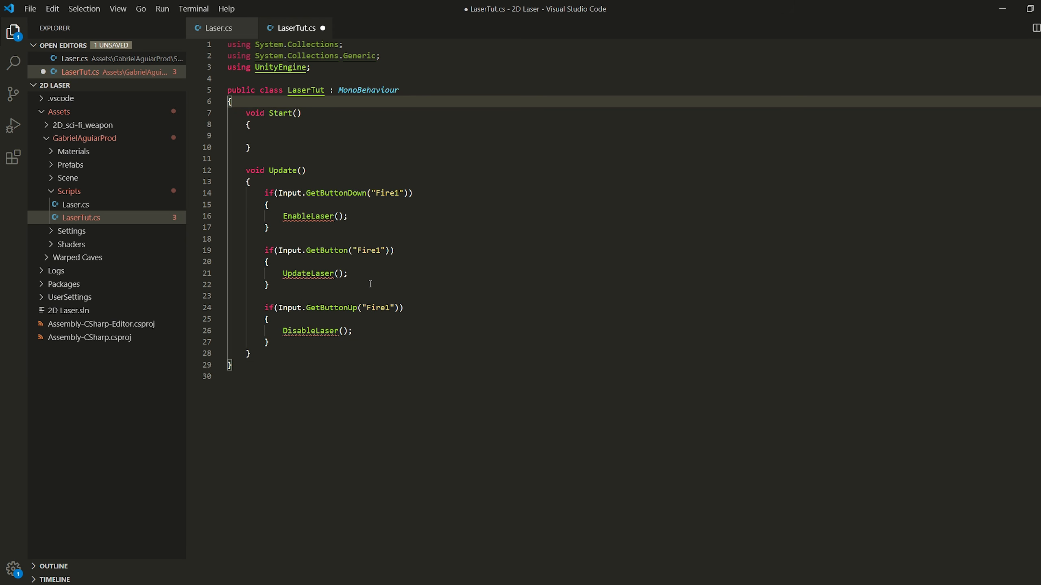
Copy the DisableLaser(); call into the body of the Start method
left_click_drag(282, 331, 359, 329)
key("ctrl+c")
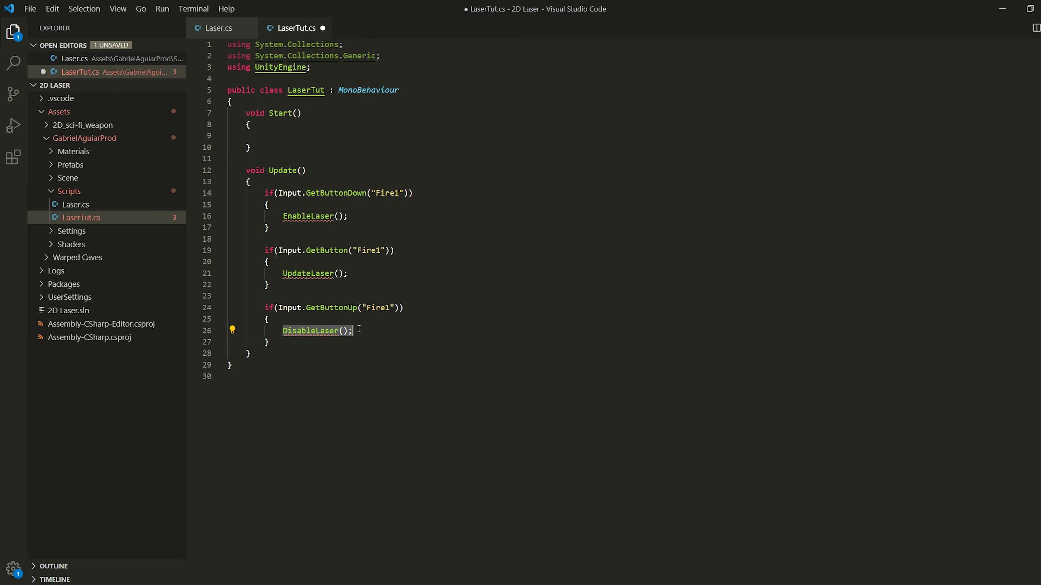
left_click(280, 137)
key("ctrl+v")
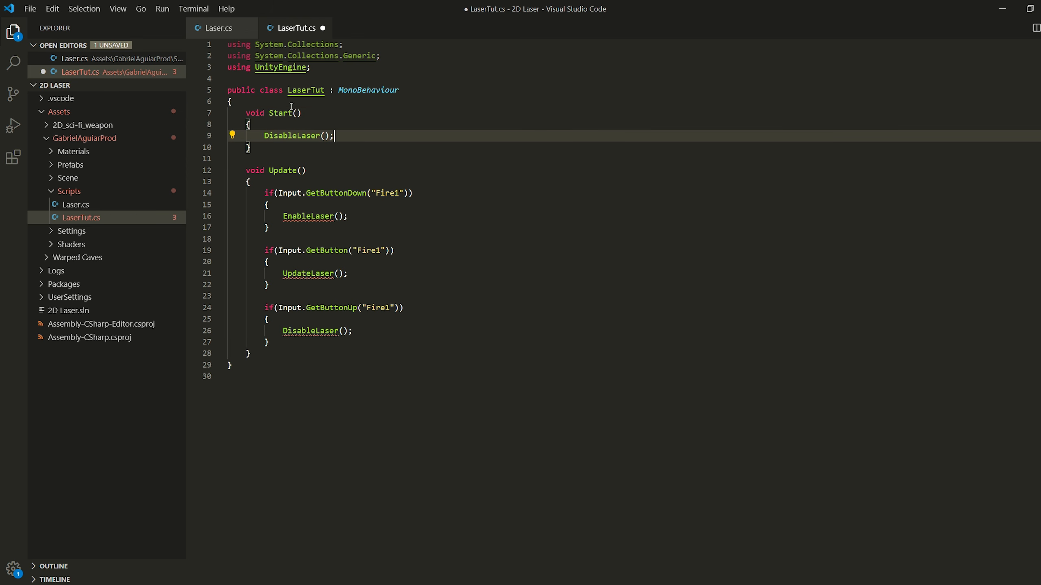
left_click(273, 100)
Add an empty void EnableLaser() method below Update
left_click(275, 355)
key("Return")
key("Return")
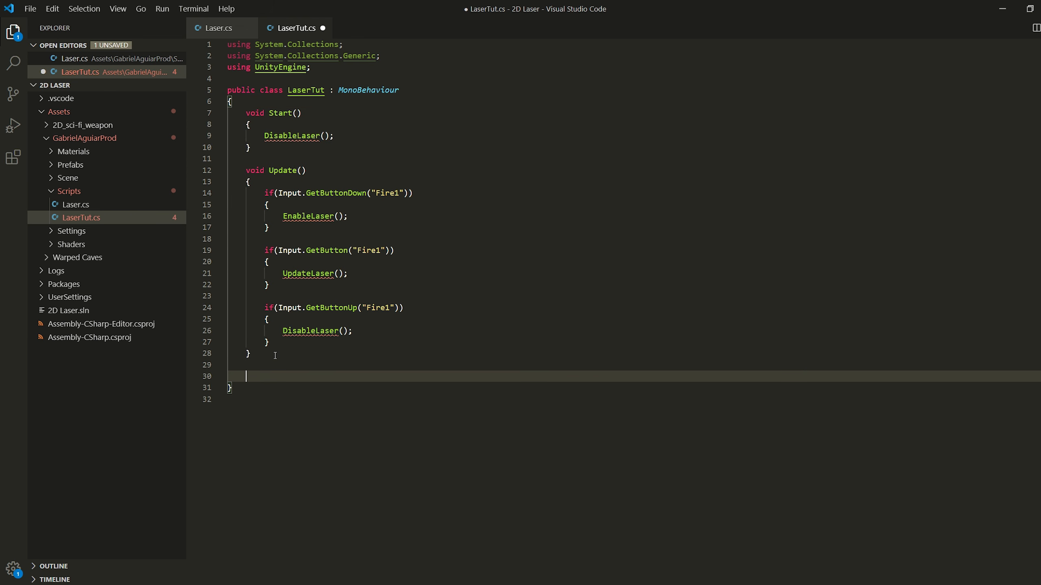
type("void EnableLaser()")
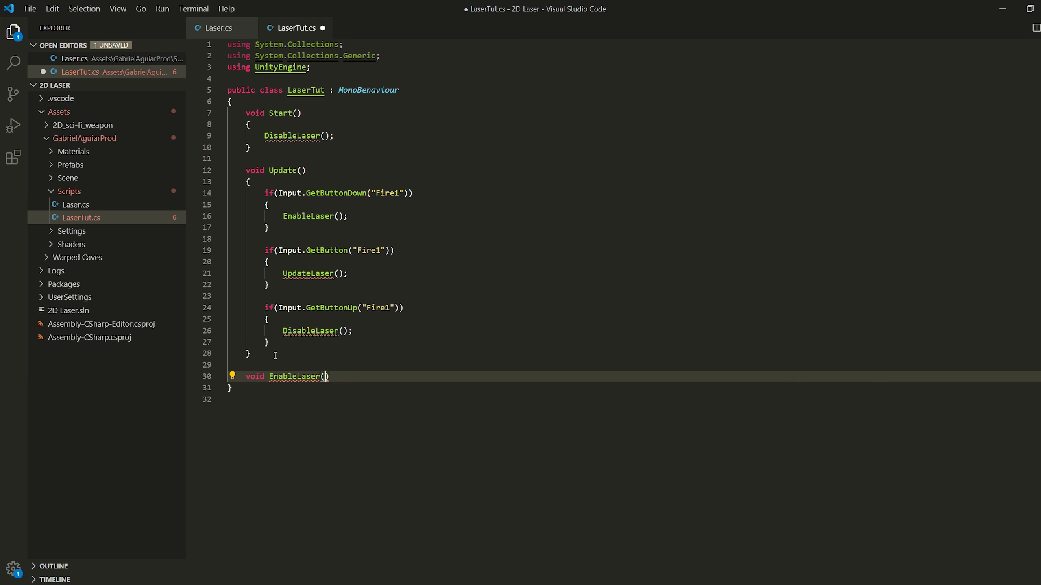
key("Return")
type("{")
key("Return")
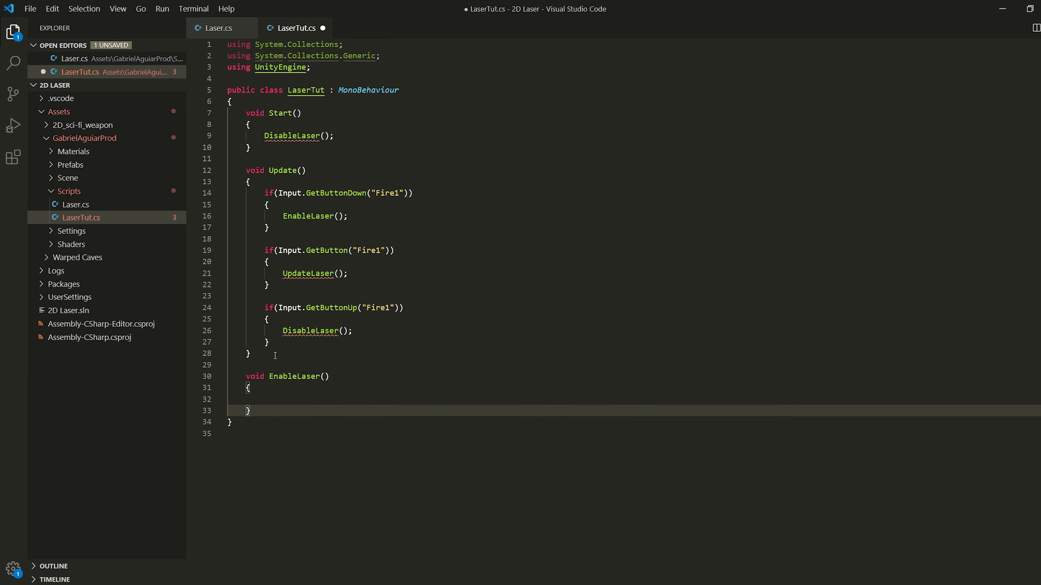
Declare public fields Camera cam, LineRenderer lineRenderer and Transform firePoint at the start of the LaserTut class
left_click(272, 101)
key("Return")
key("Return")
key("Up")
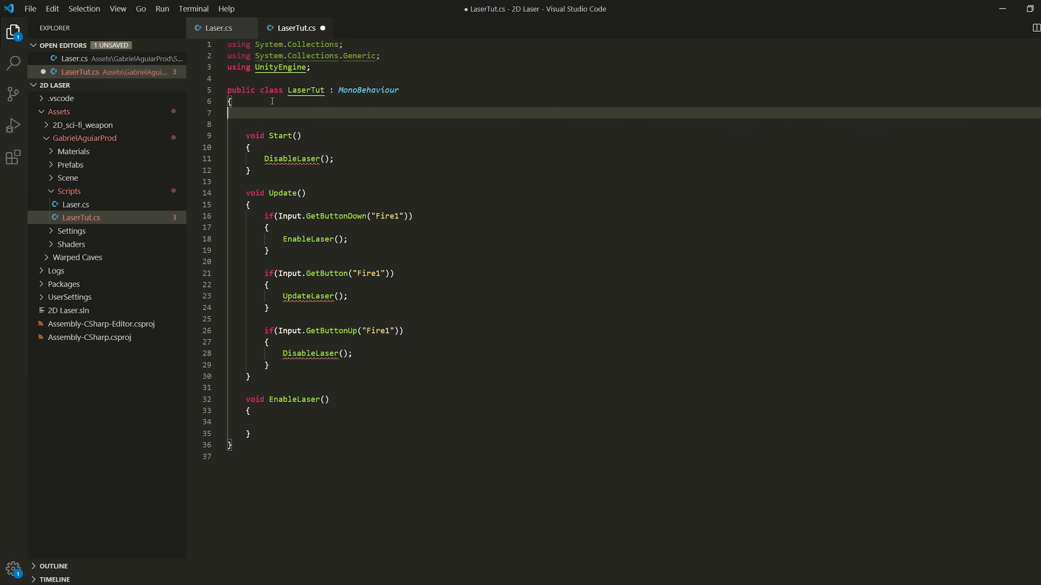
type("public Camera cam;")
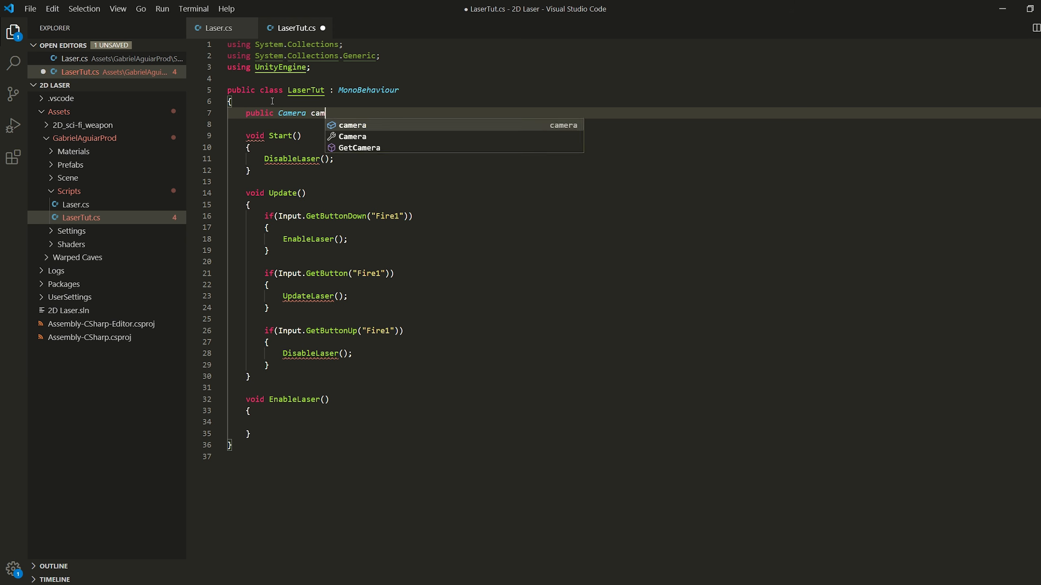
key("Return")
type("public L")
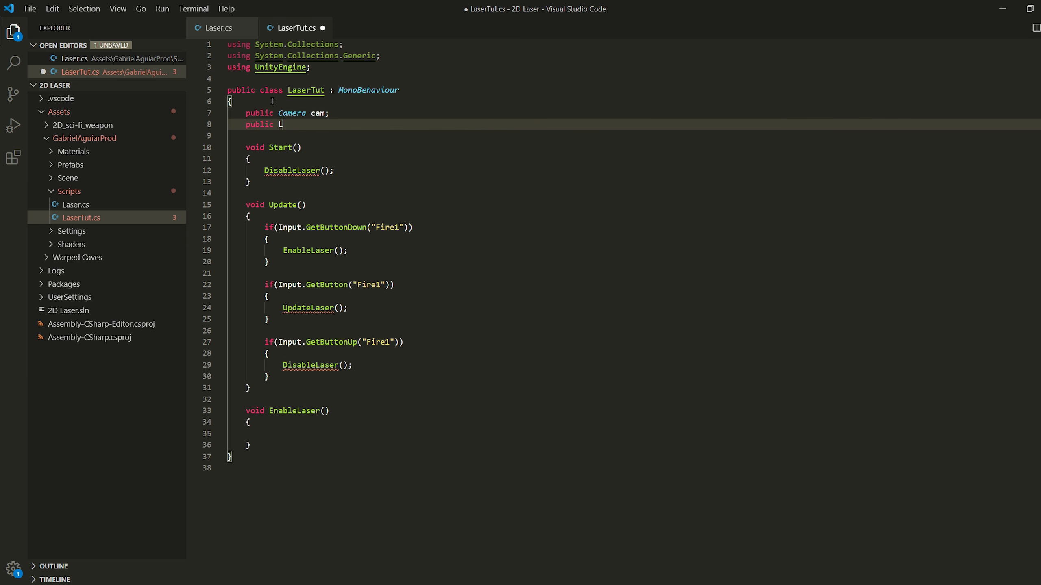
type("ineRenderer lineRenderer;")
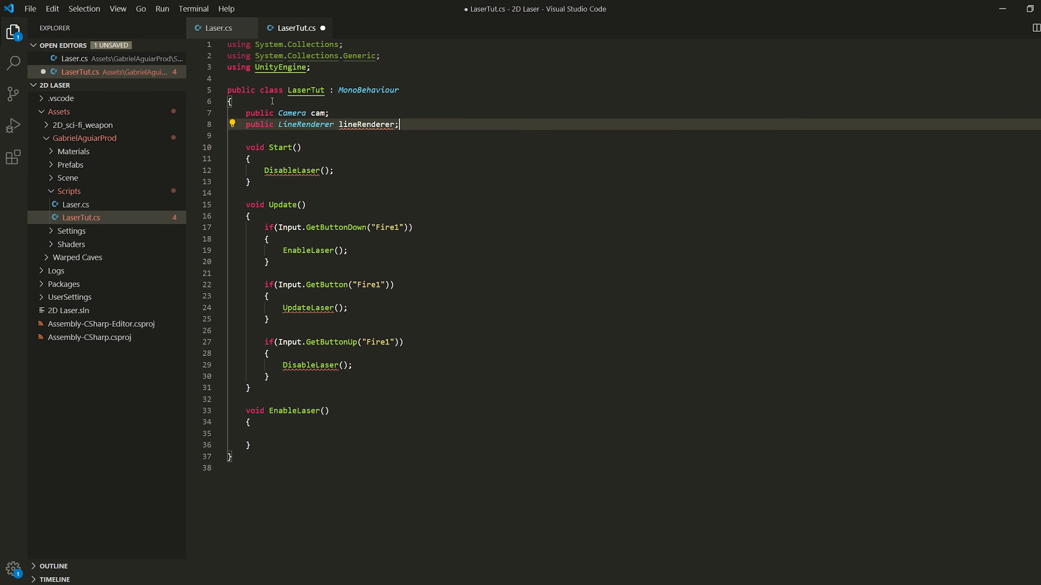
key("Return")
type("public")
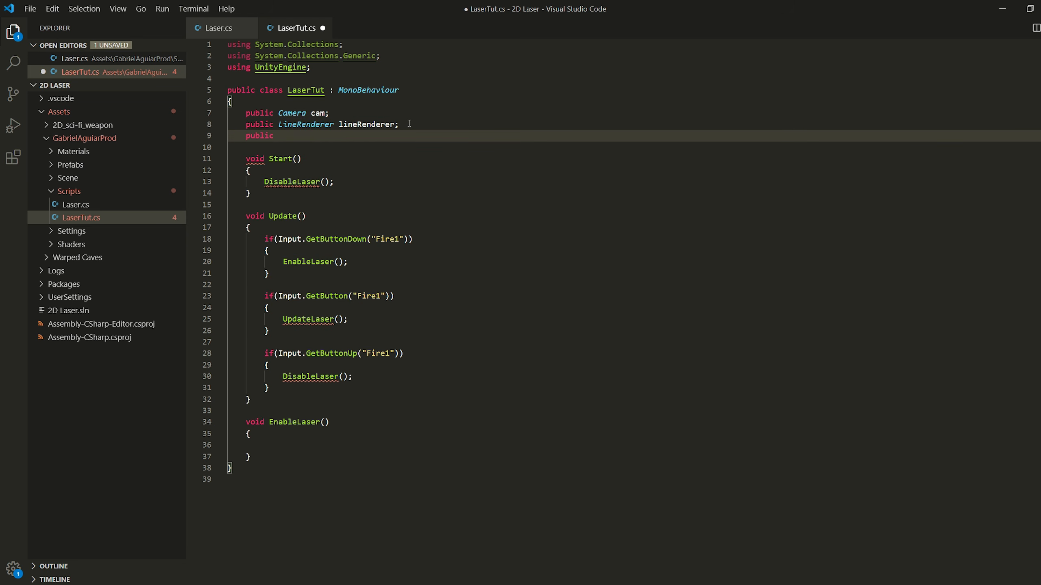
type(" Transform firePoint;")
Add the statement lineRenderer.enabled = true; to the body of the EnableLaser method
scroll(317, 410, "down", 1)
left_click(317, 411)
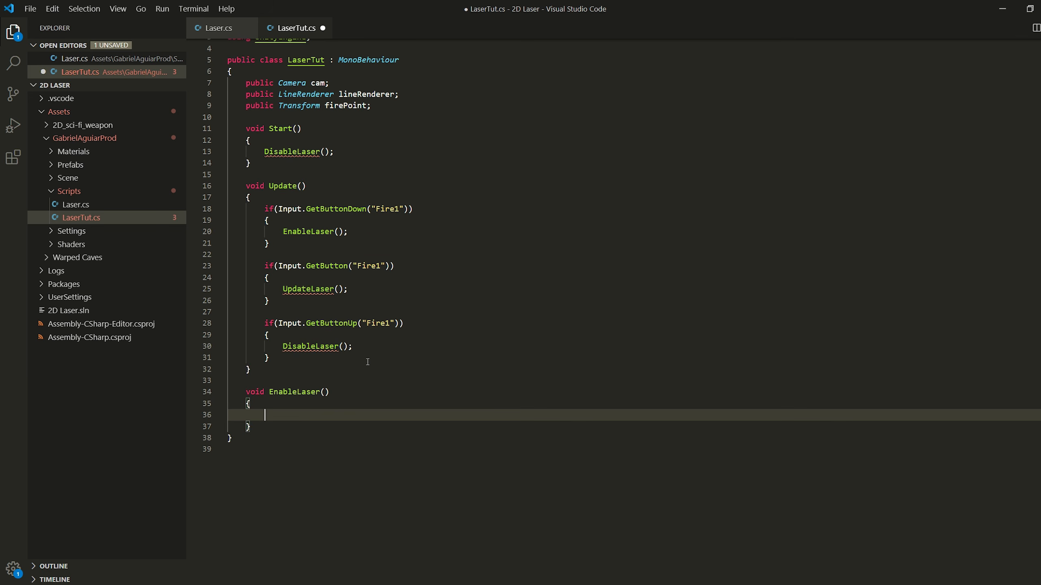
type("lineRenderer.")
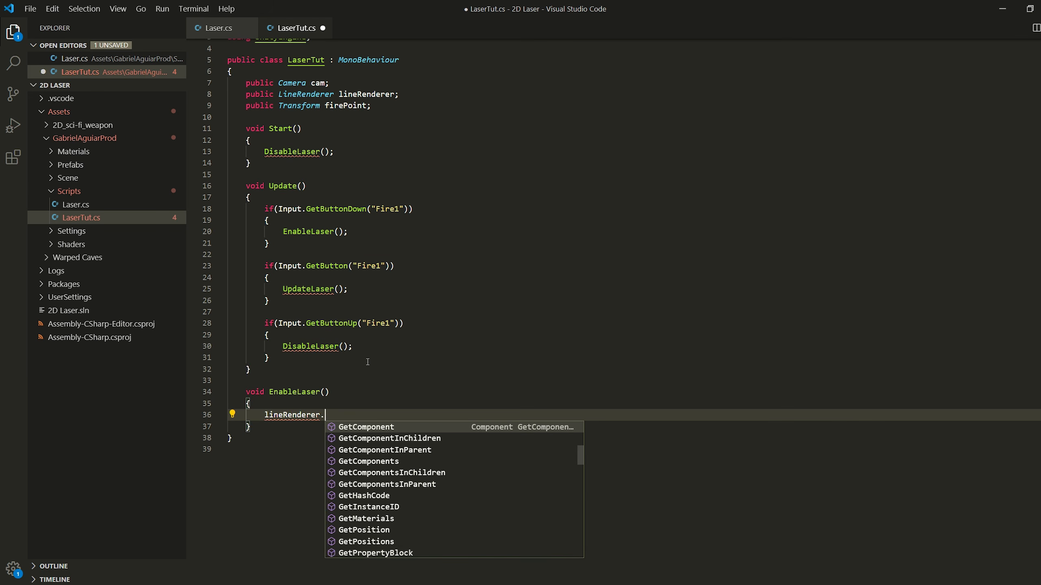
type("ena")
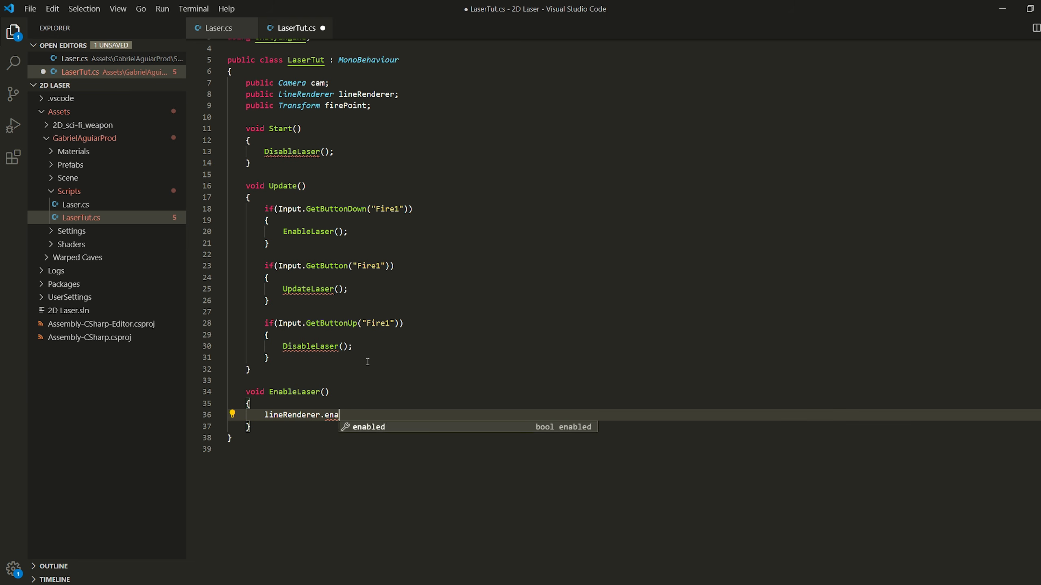
type("bled = true;")
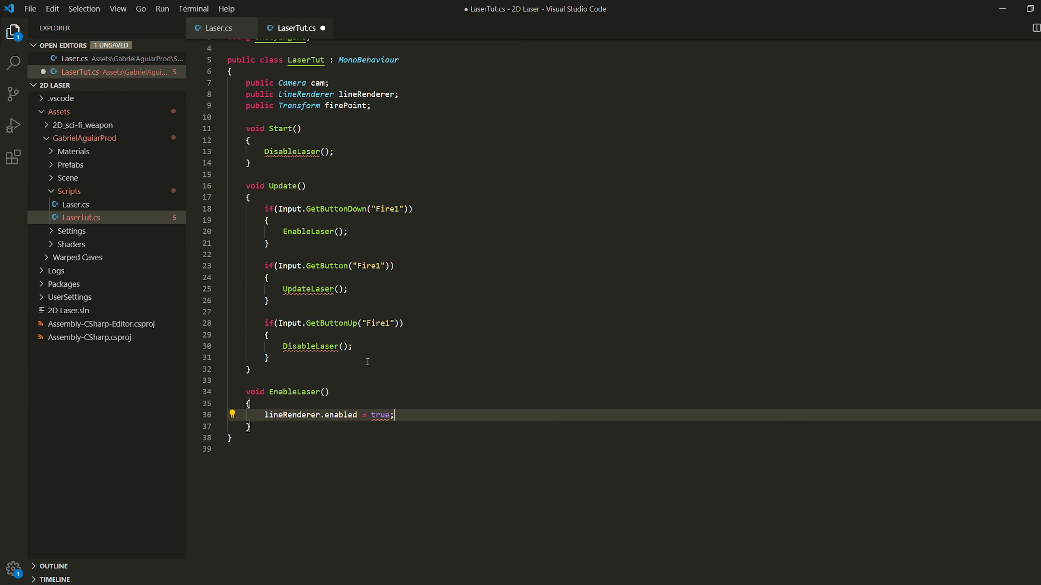
Add an empty void UpdateLaser() method below EnableLaser
scroll(368, 361, "down", 2)
left_click(264, 366)
key("Return")
key("Return")
type("void ")
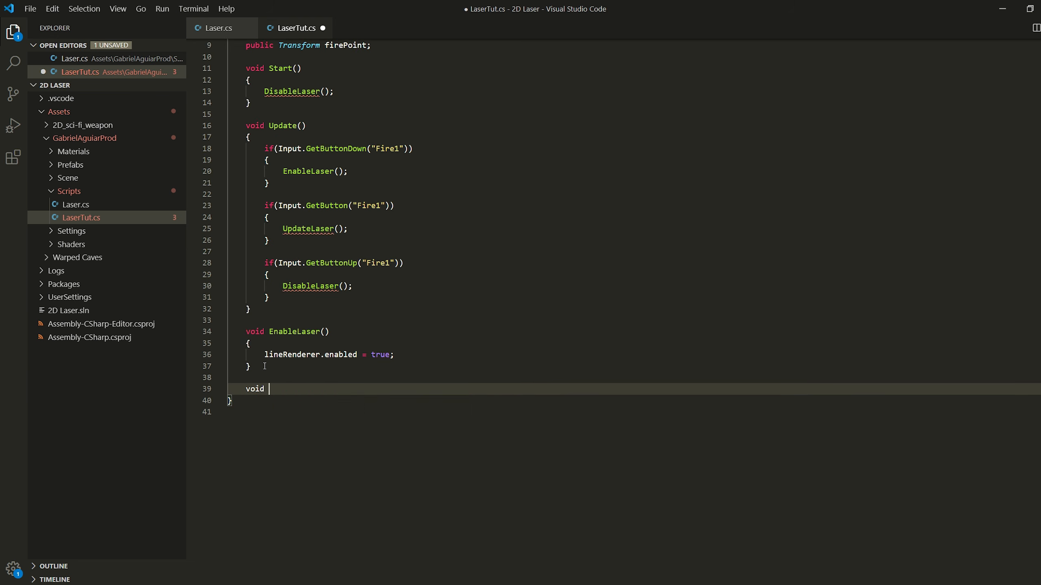
type("UpdateLaser(")
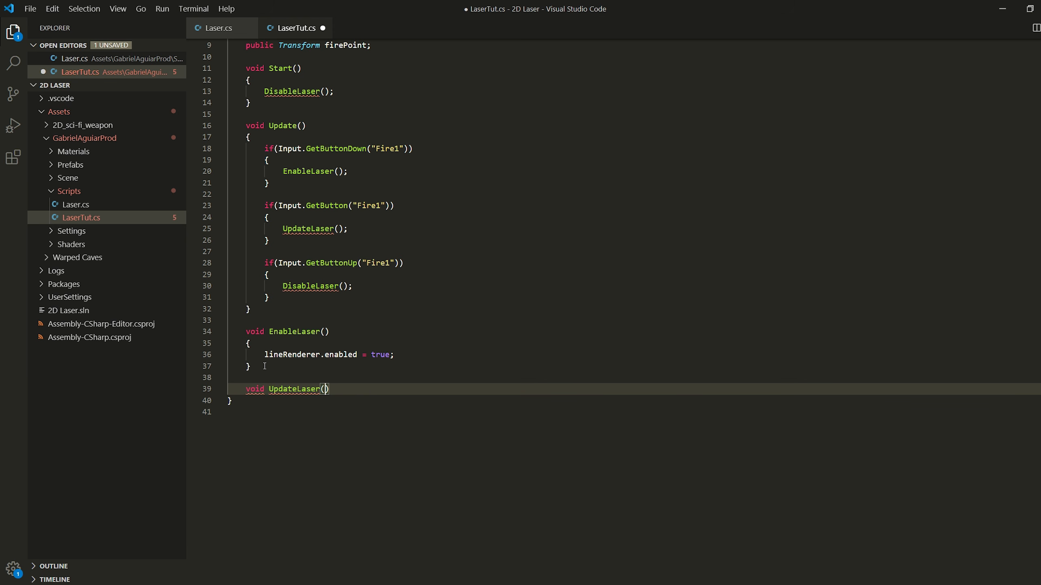
key("Return")
type("{")
key("Return")
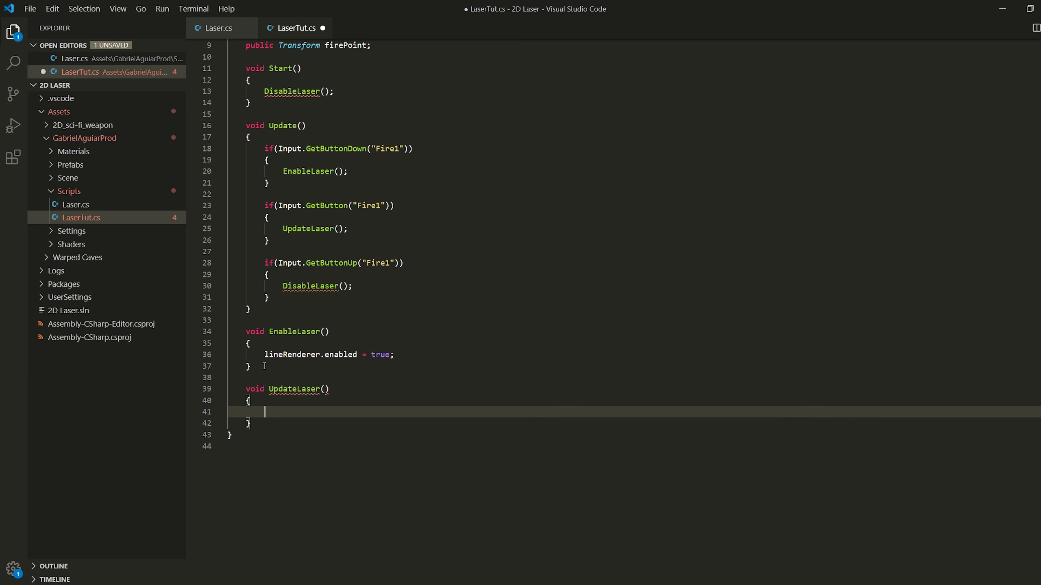
Add a void DisableLaser() method below UpdateLaser containing lineRenderer.enabled = false; and save the script
key("Down")
key("Return")
key("Return")
type("void DisableLaser")
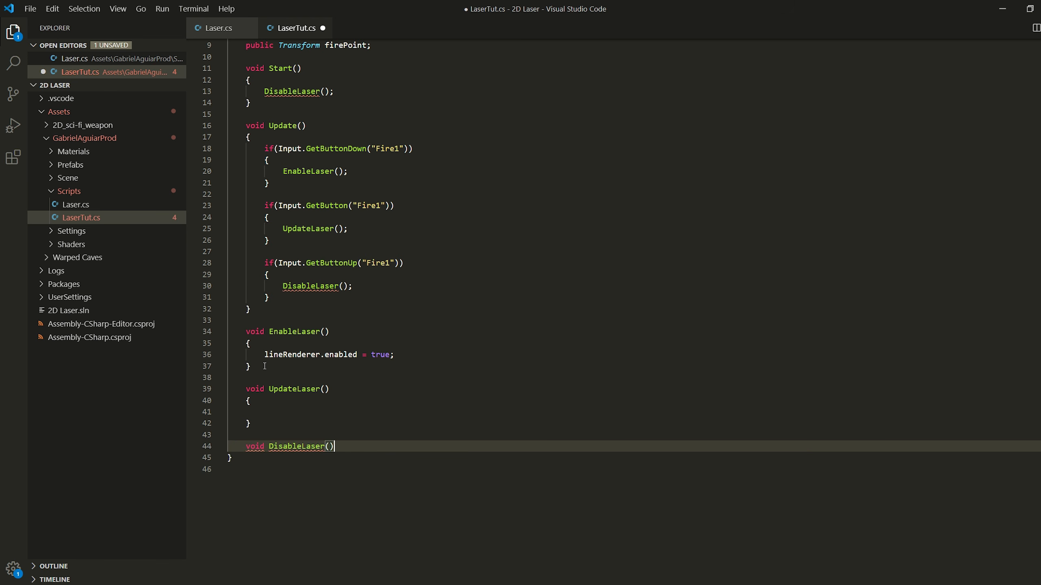
type("()")
key("Return")
type("{")
key("Return")
type("lin")
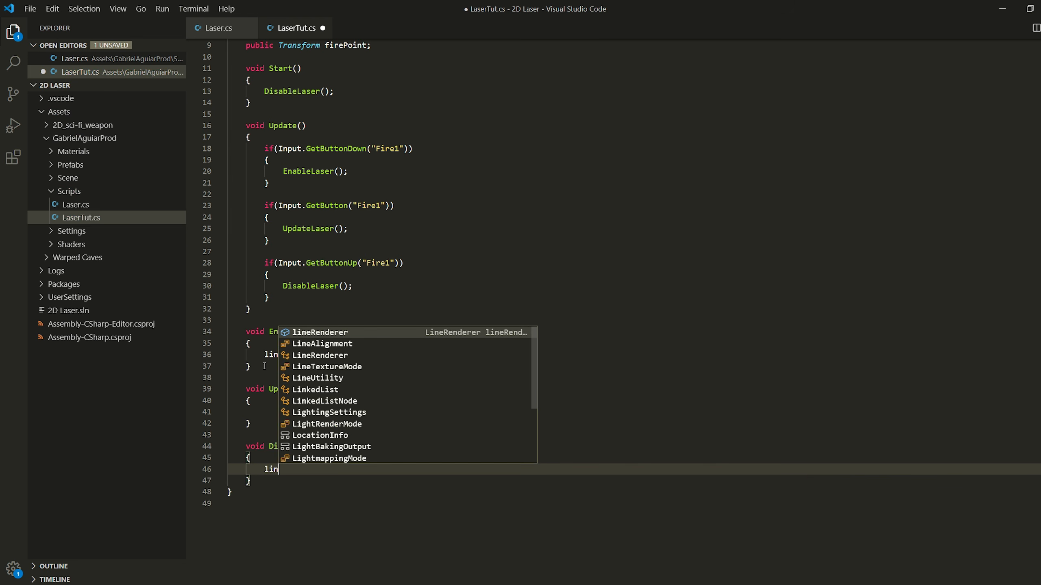
type("eRenderer.ena")
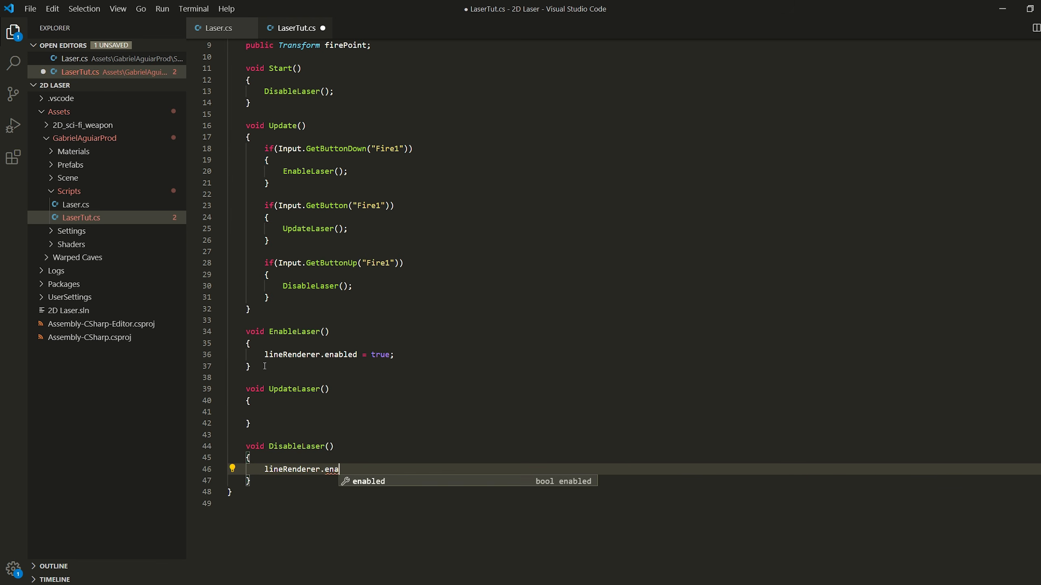
type("bled = false;")
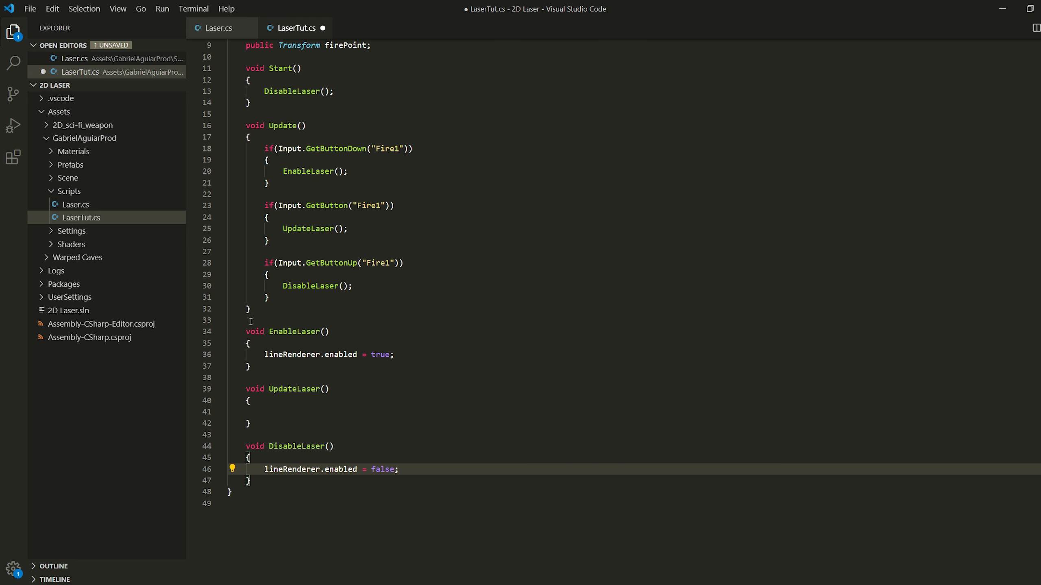
key("ctrl+s")
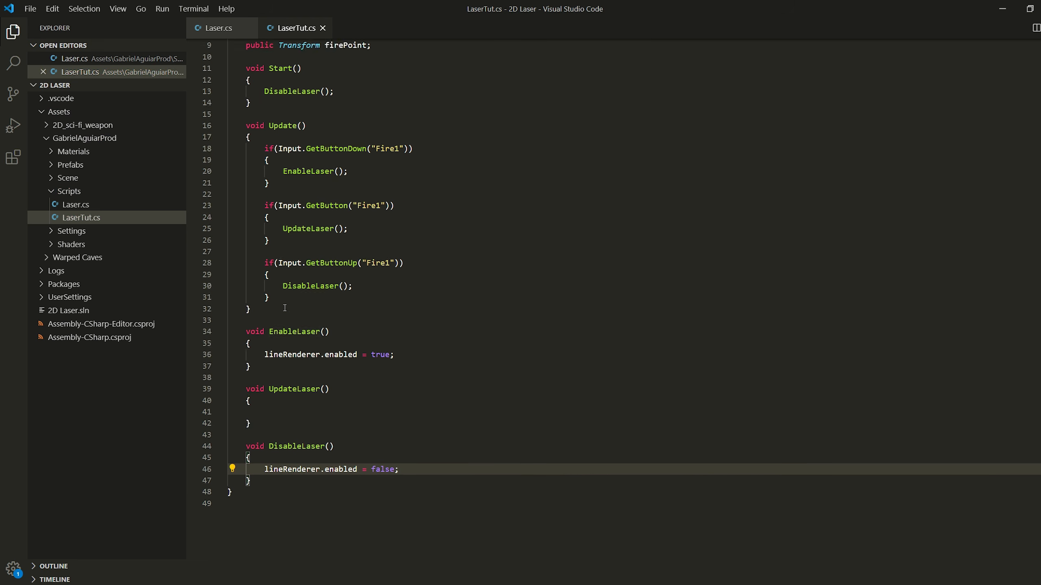
Switch to Unity and assign the scene's Camera to Cam and Laser02's Line to Line Renderer in the Gun's Laser Tut script
scroll(284, 309, "up", 1)
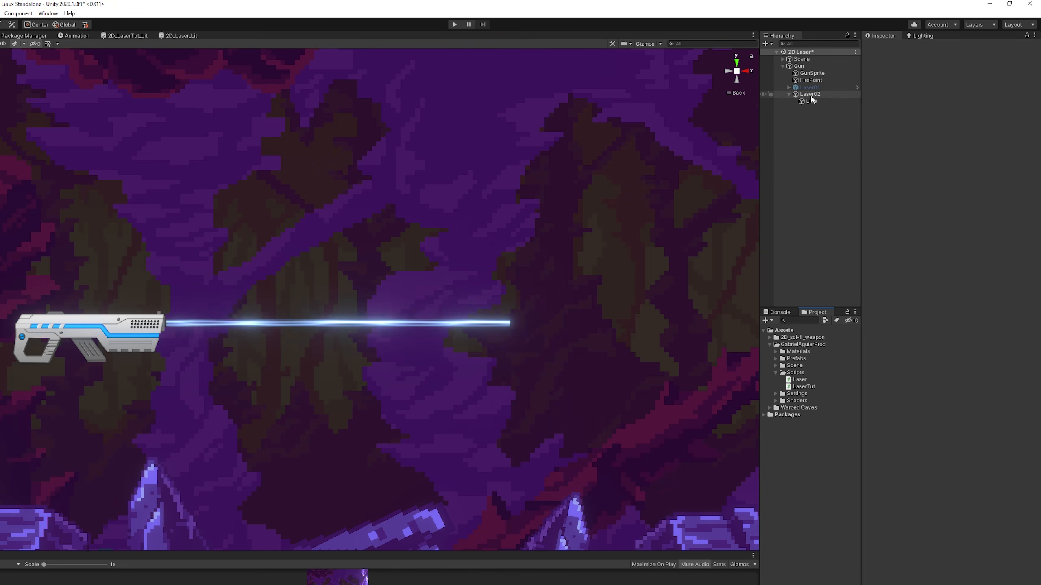
left_click(801, 66)
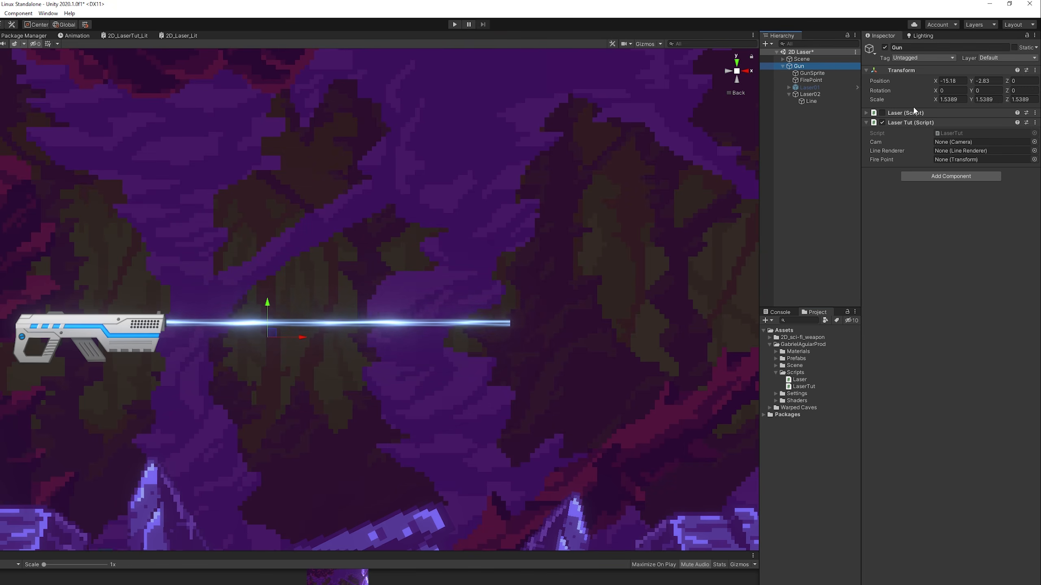
left_click(782, 59)
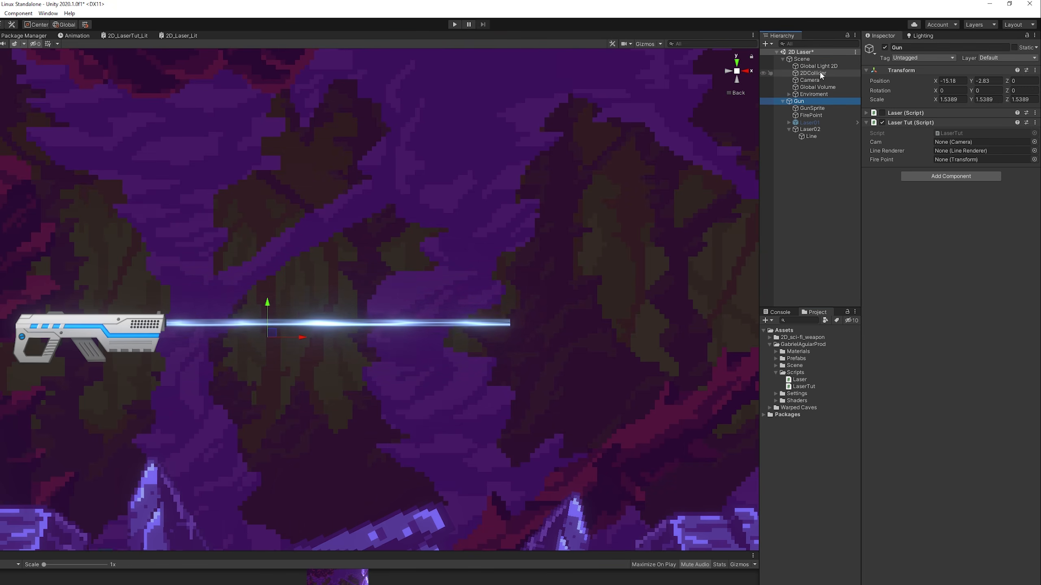
left_click_drag(809, 80, 946, 142)
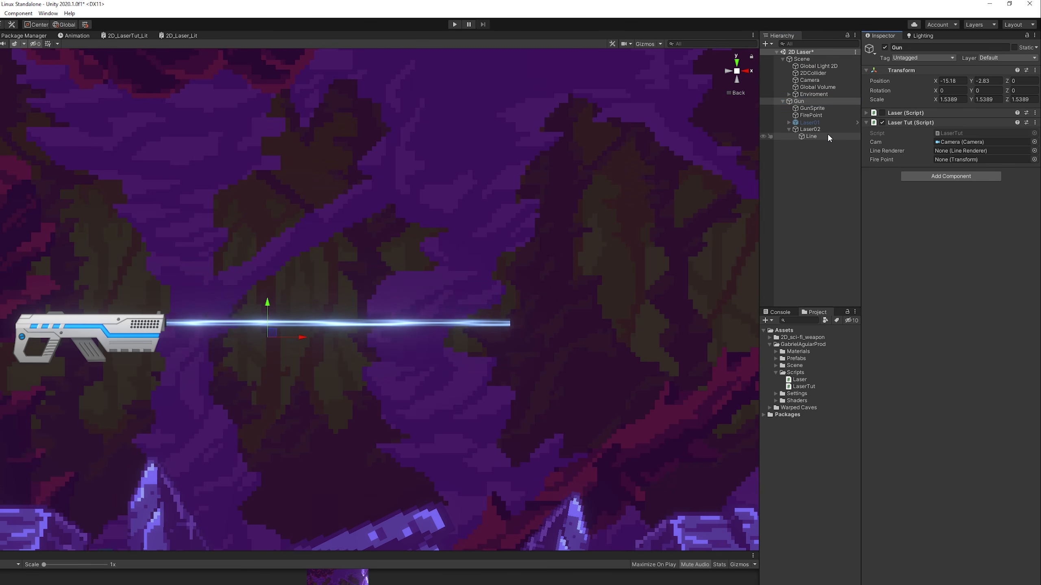
left_click_drag(811, 136, 951, 151)
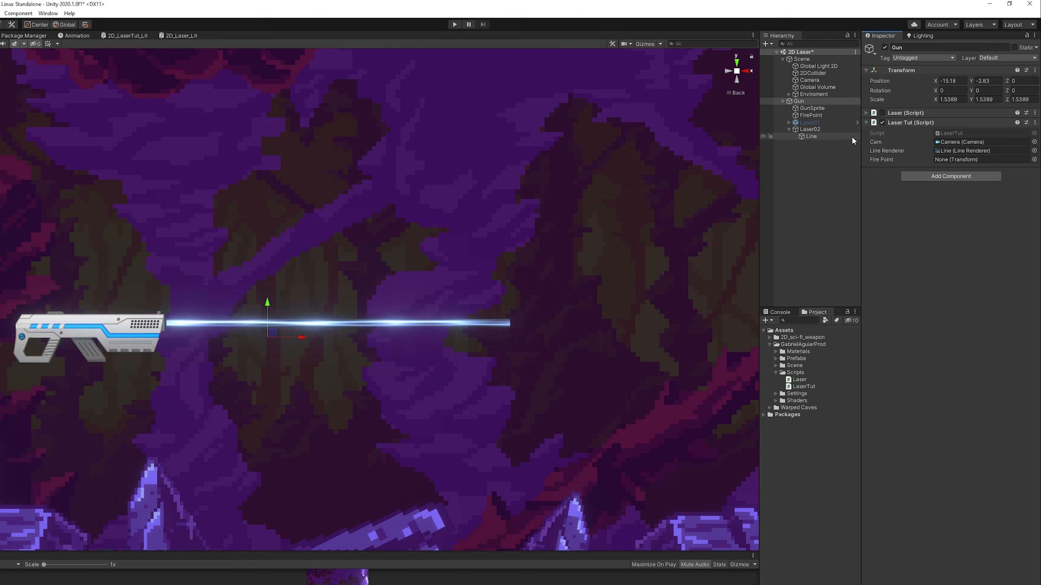
Test the laser in play mode and examine the positions in the Line object's Line Renderer
left_click(455, 24)
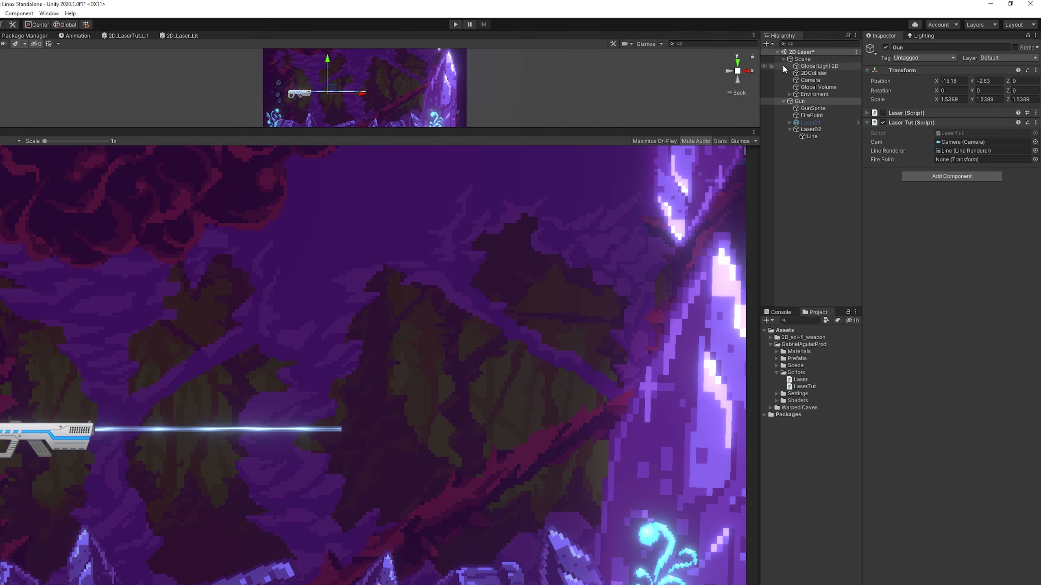
left_click(850, 59)
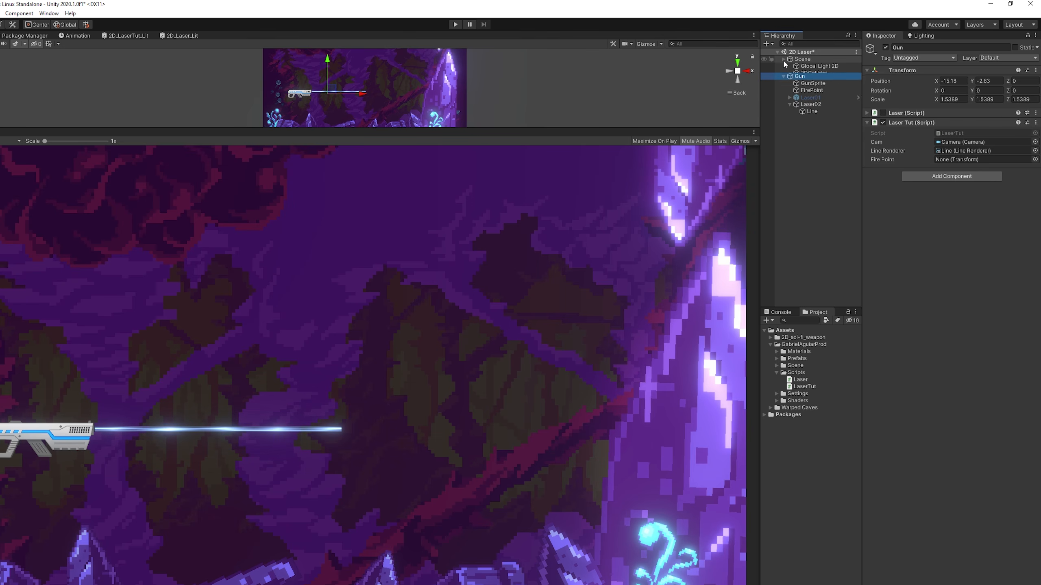
left_click(879, 101)
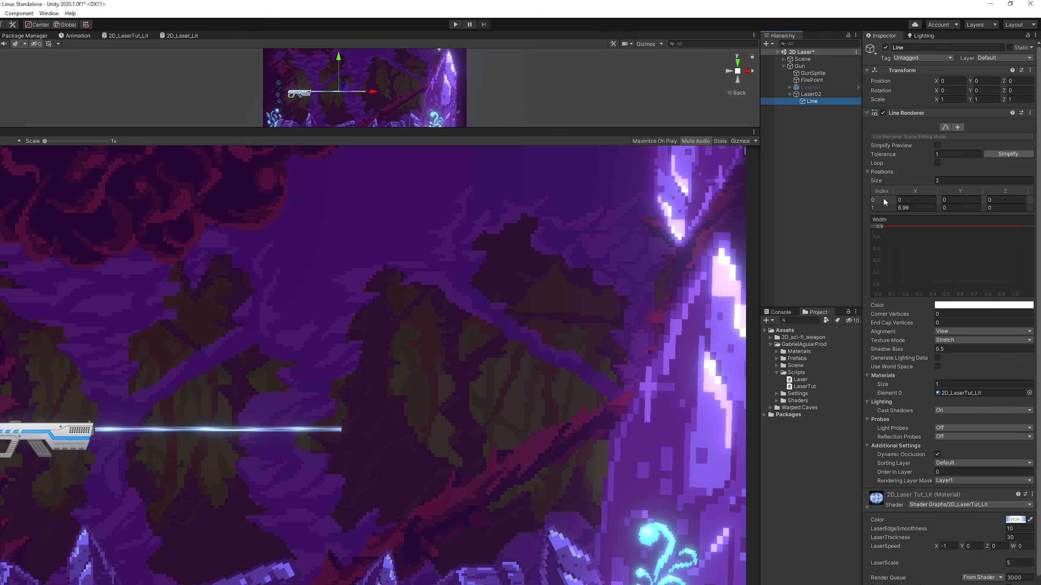
left_click_drag(894, 207, 943, 209)
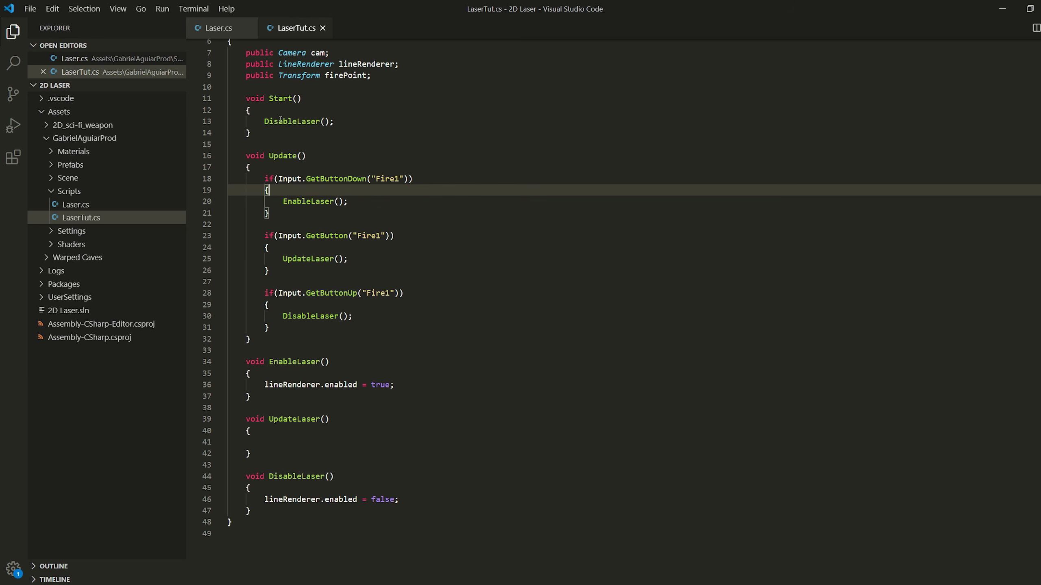
Add the statement lineRenderer.SetPosition(0, firePoint.position); to the body of the UpdateLaser method
scroll(281, 315, "down", 4)
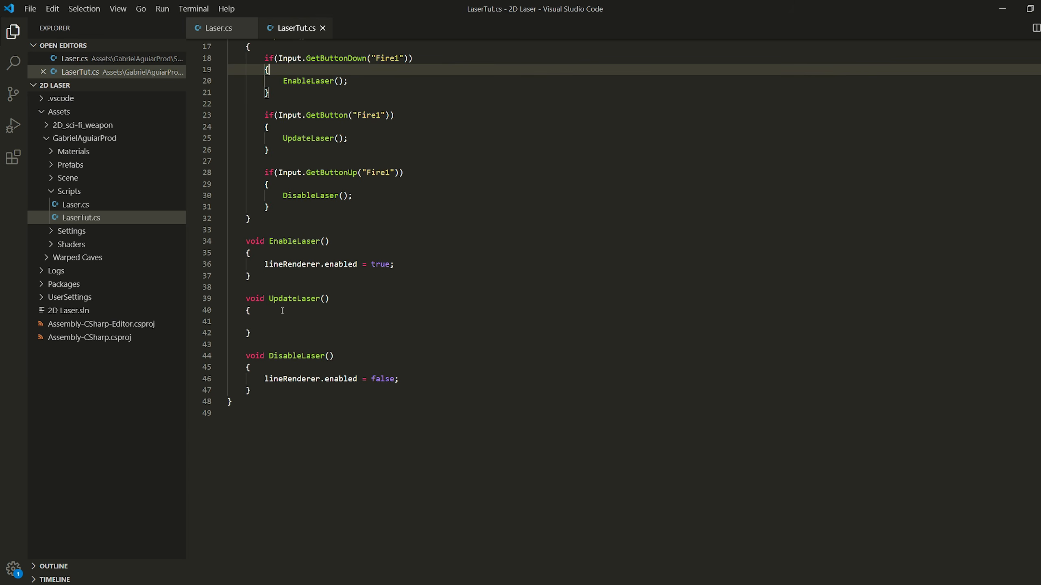
left_click(281, 313)
left_click(281, 323)
type("l")
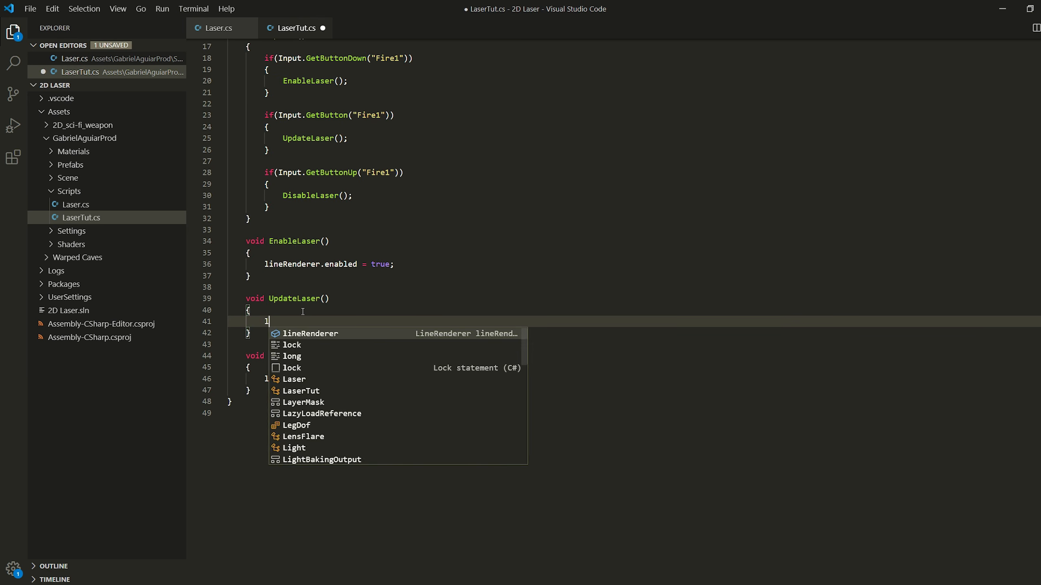
type("ineRenderer.SetPosition")
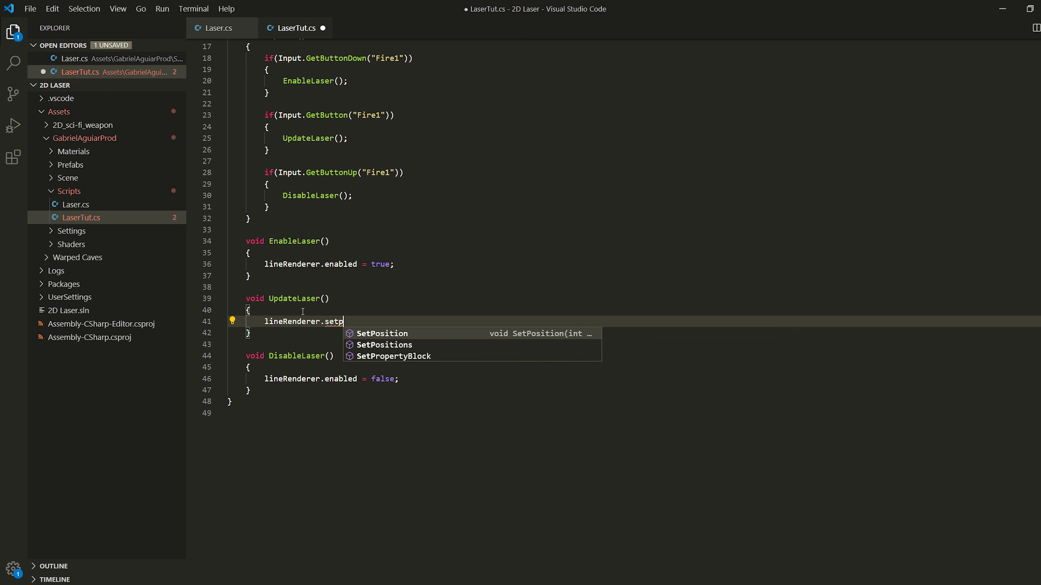
type("(0")
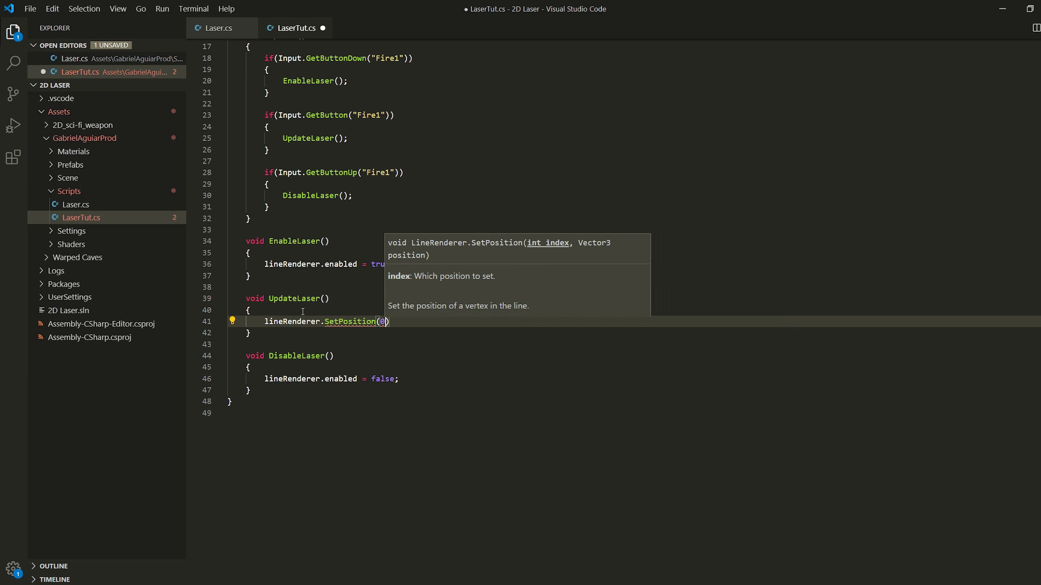
type(", ")
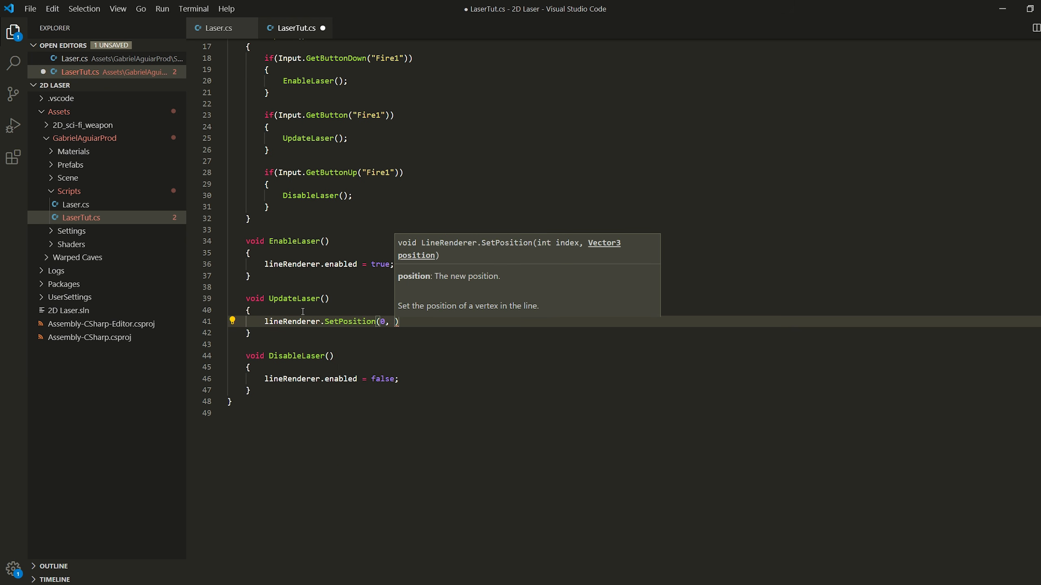
type("firePoint.")
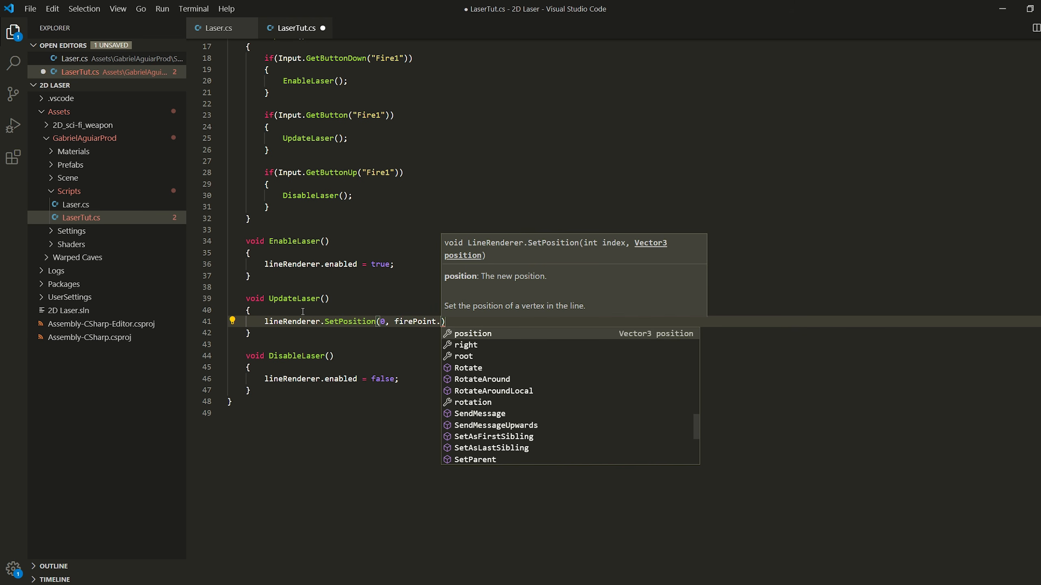
key("Return")
type(")")
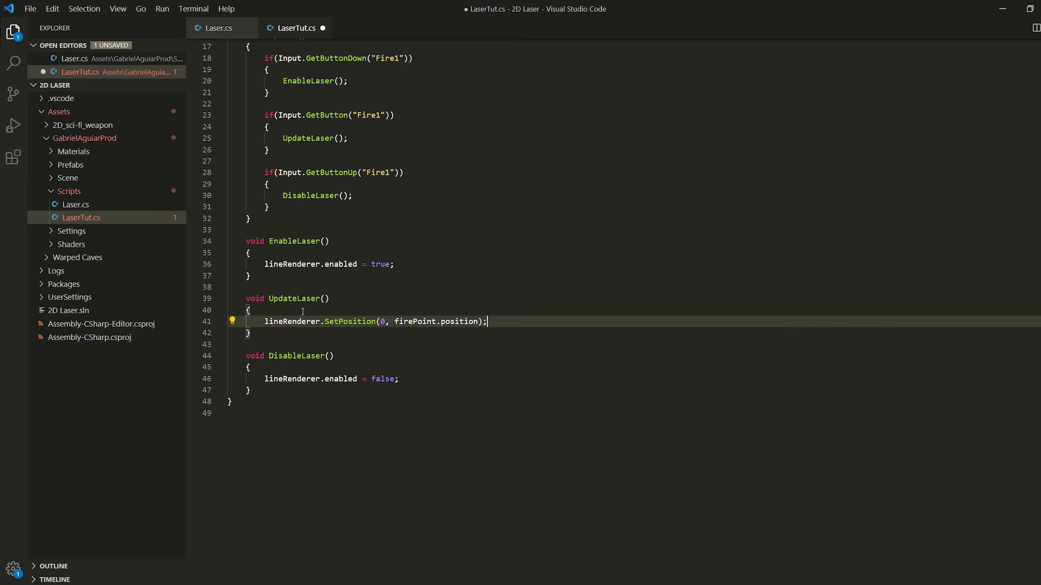
Add lineRenderer.SetPosition(1, mousePos); after a blank line below the first SetPosition call in UpdateLaser
key("Return")
key("Return")
type("lineRenderer")
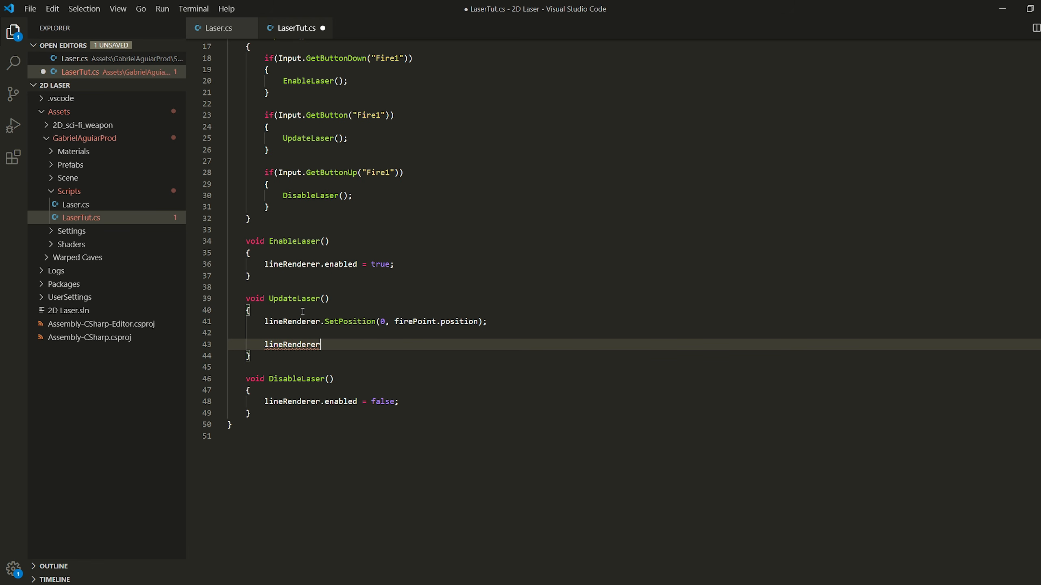
type(".SetPosition(1")
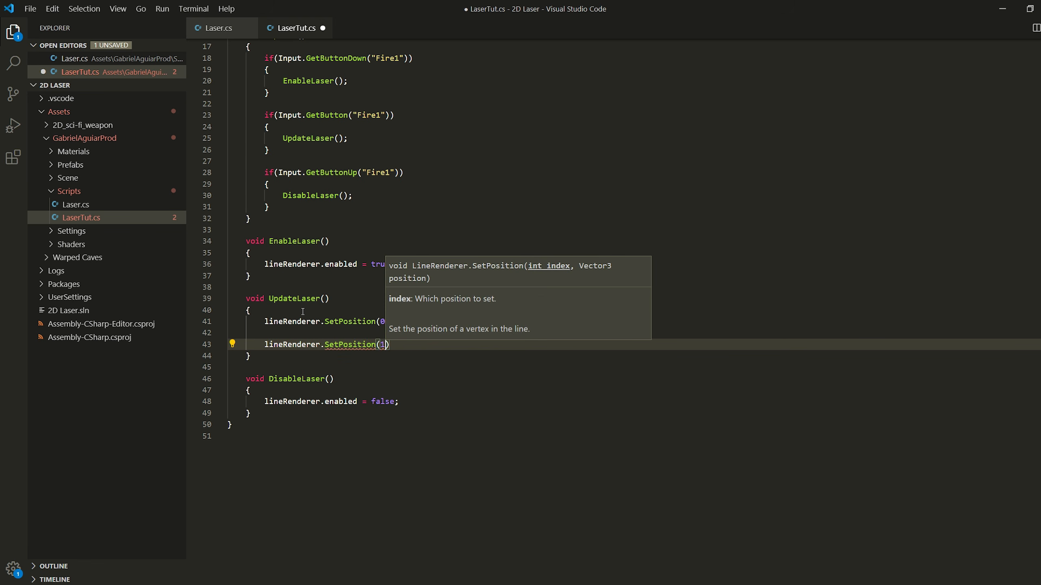
type(", mousePos")
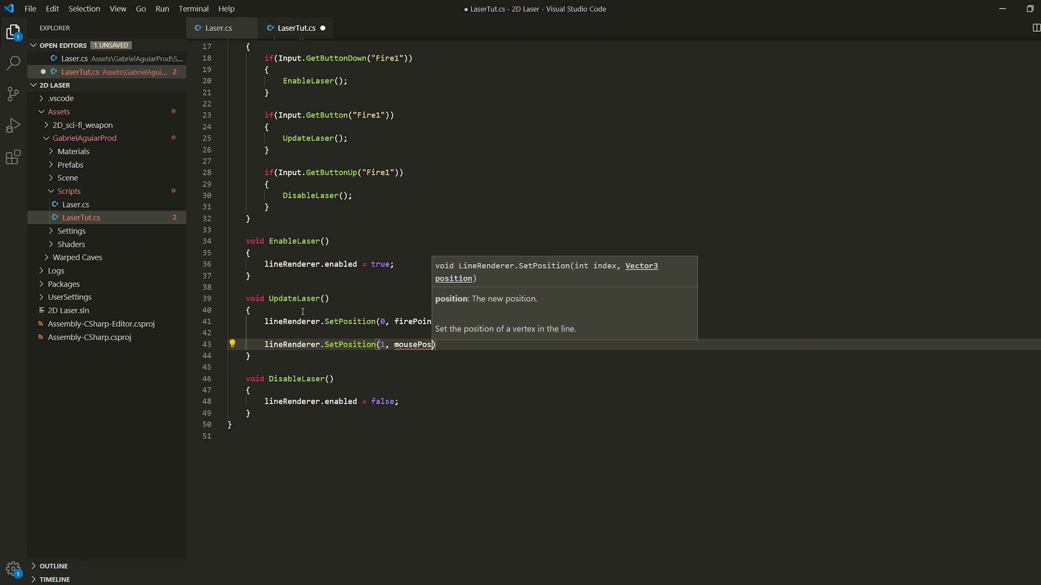
Declare var mousePos = cam.ScreenToWorldPoint(Input.mousePosition) at the start of UpdateLaser, followed by a blank line
left_click(303, 311)
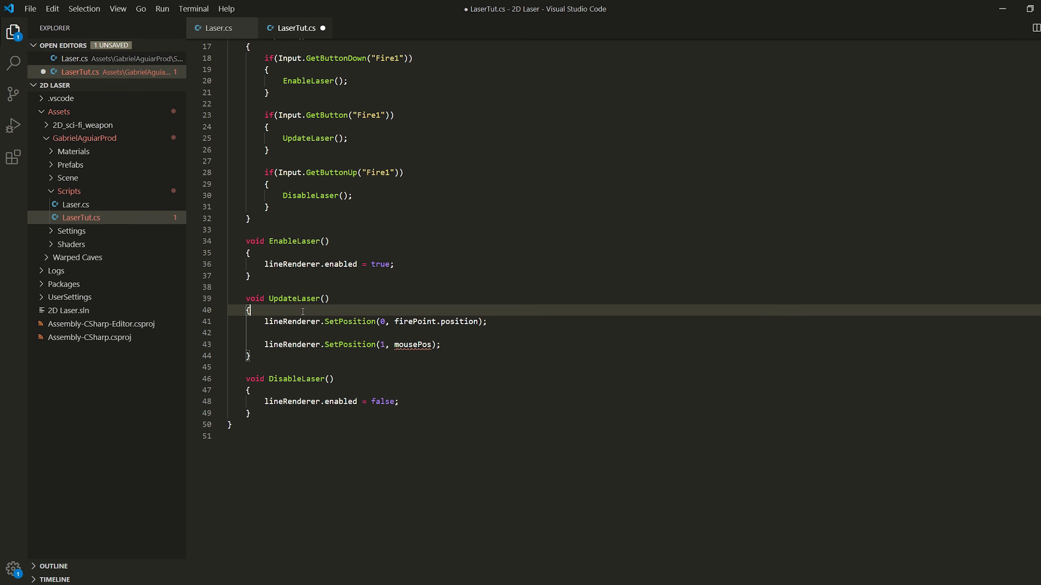
key("Return")
key("Return")
key("Up")
type("v")
key("BackSpace")
key("Tab")
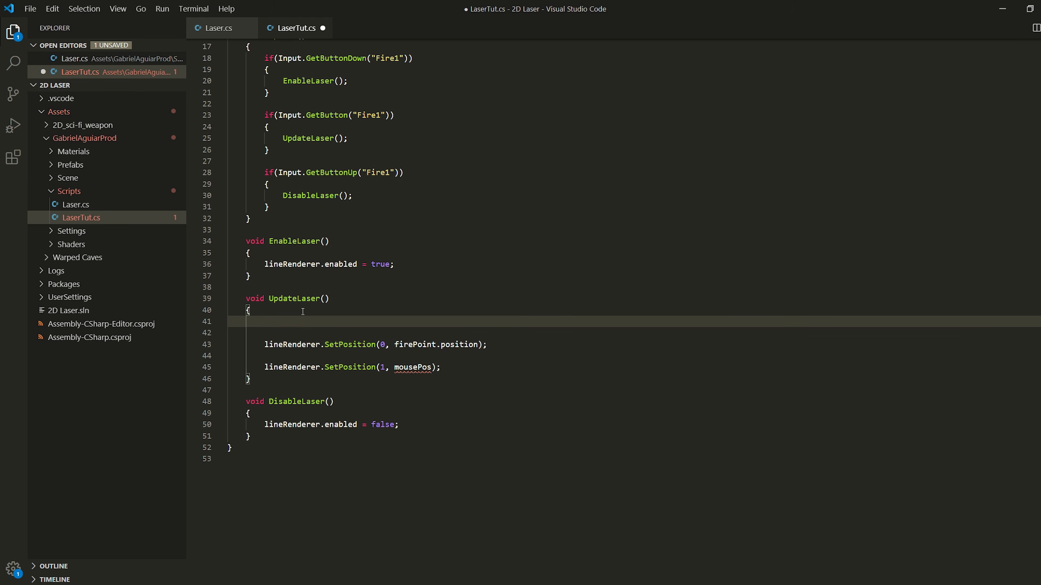
type("var mou")
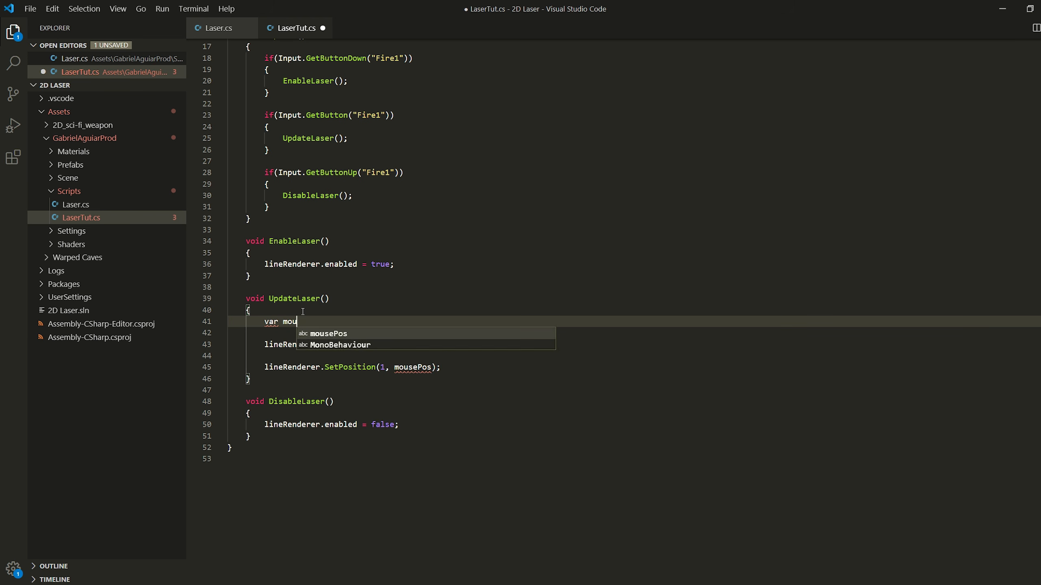
type("sePos = c")
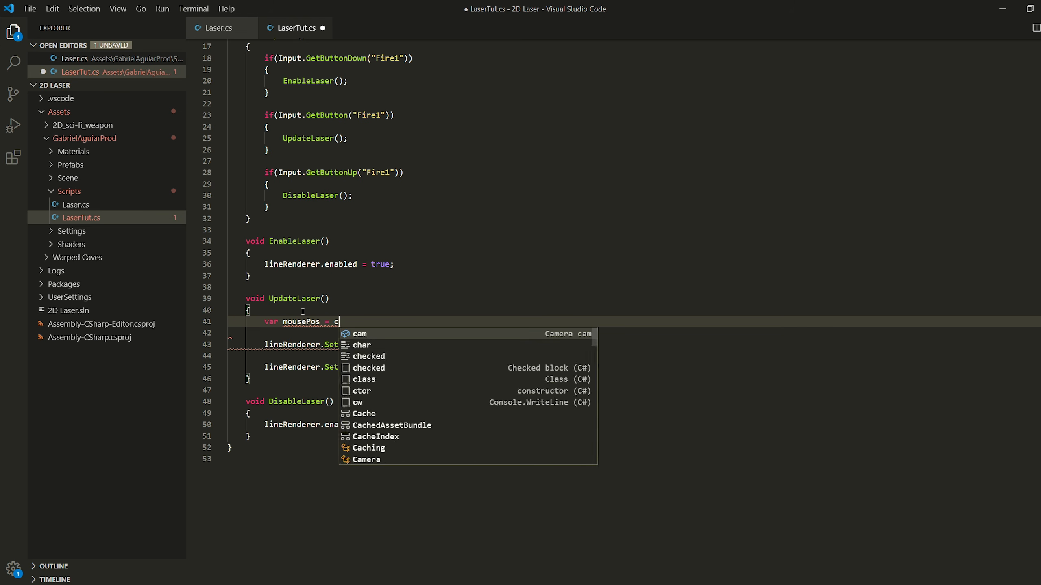
type("am.scre")
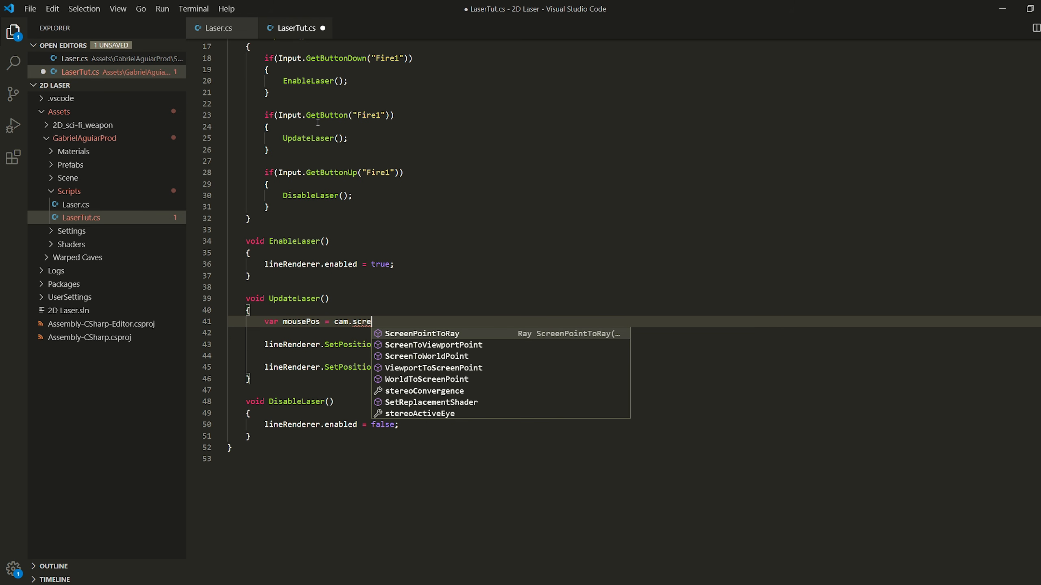
key("Down")
key("Down")
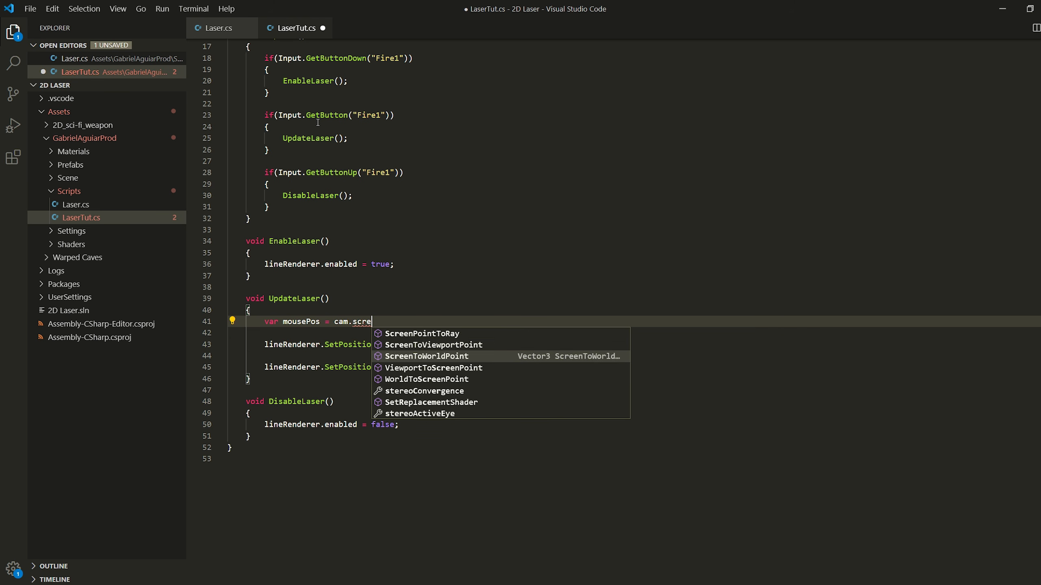
key("Return")
type("(Input.")
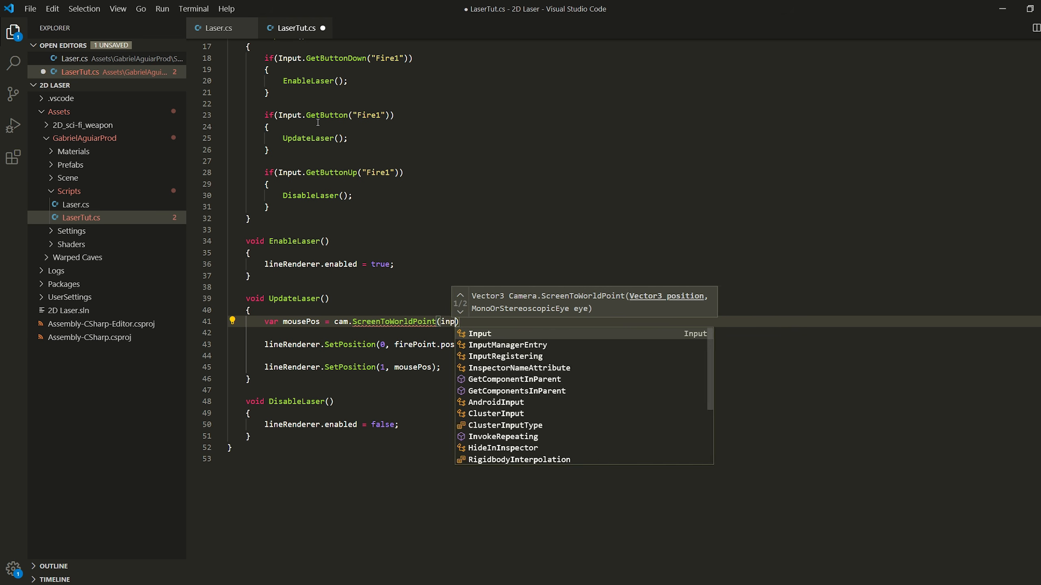
type("mou")
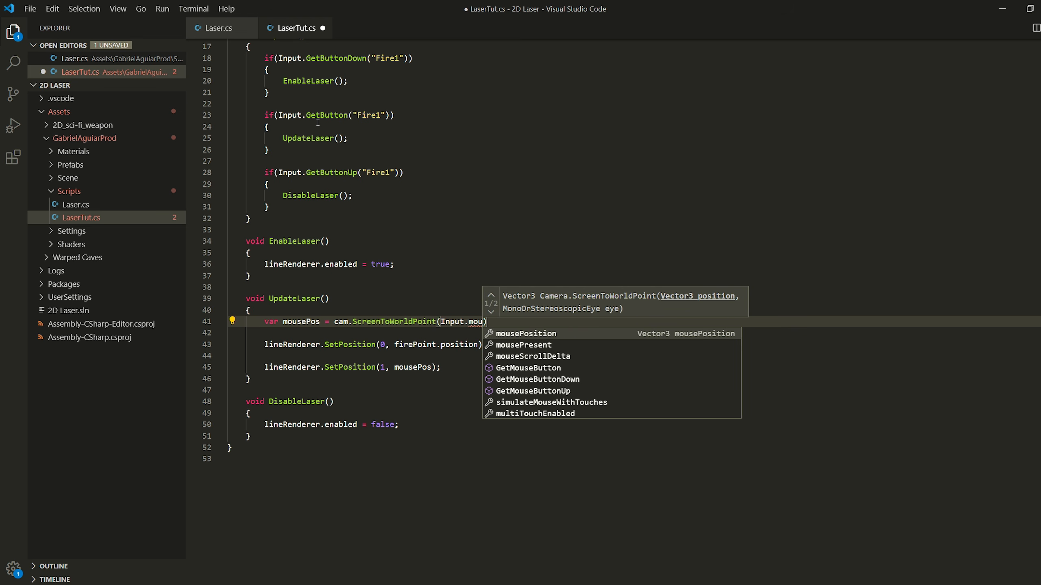
Complete the mousePos assignment in UpdateLaser with Input.mousePosition and cast the ScreenToWorldPoint result to Vector2
key("Return")
type(");")
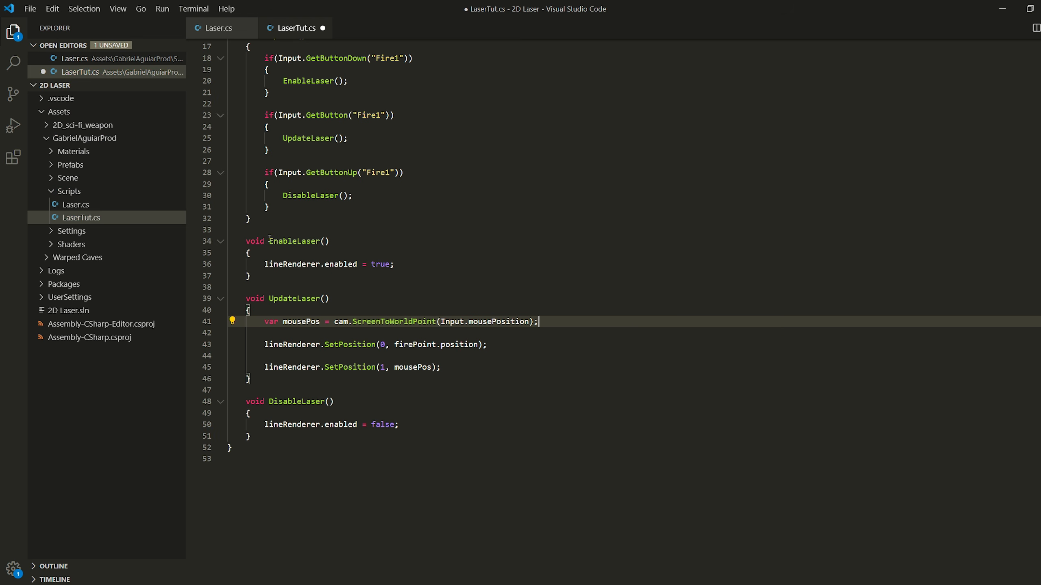
type("(vector2)")
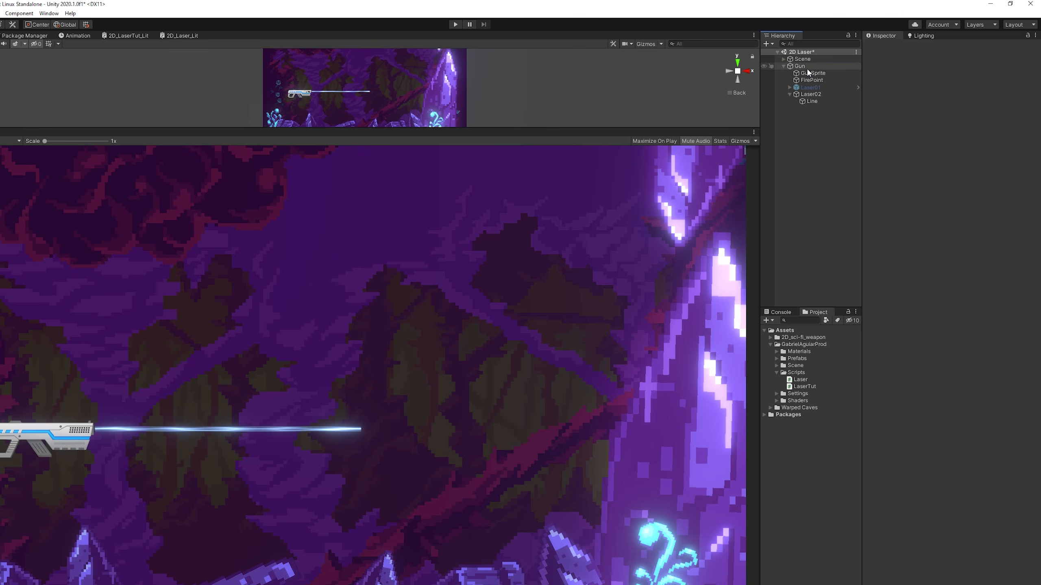
Switch to Unity, assign FirePoint to the Fire Point field of Gun's Laser Tut script, and focus the scene on FirePoint
left_click(799, 66)
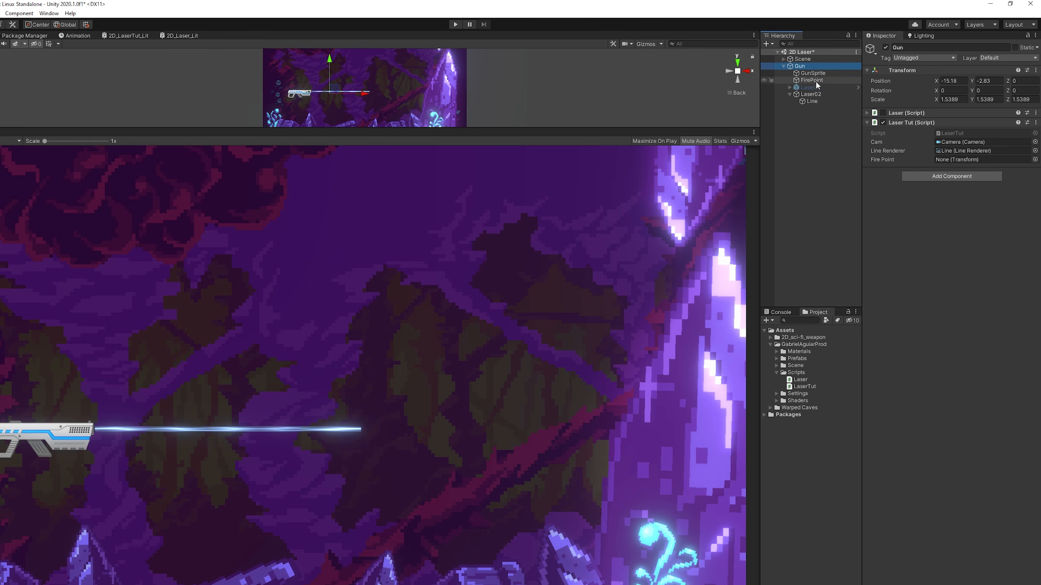
left_click_drag(812, 80, 955, 159)
double_click(821, 80)
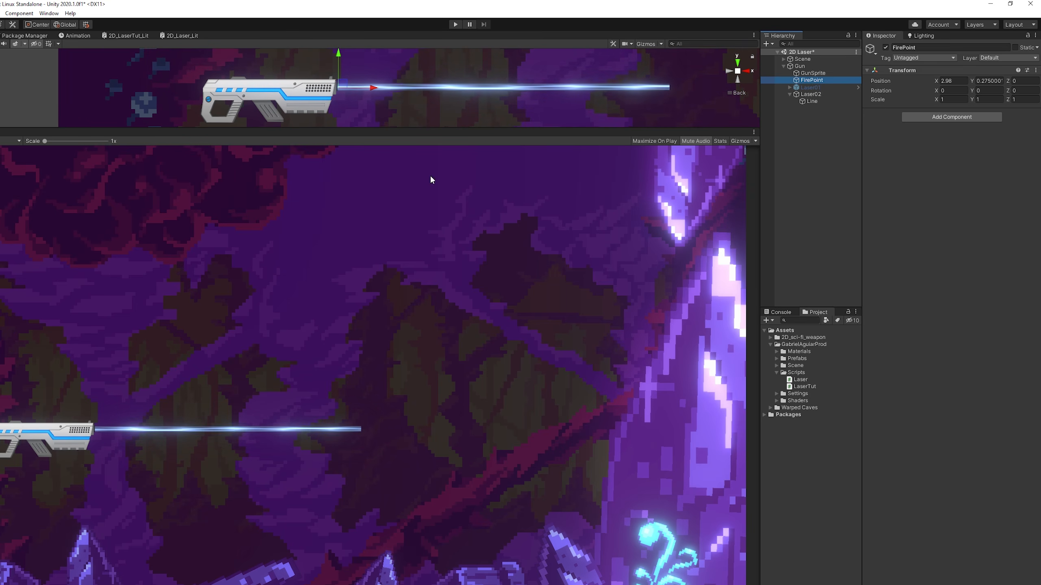
Run the scene, fire the laser toward several points, and enlarge the Scene view to check where the beam appears
left_click(455, 24)
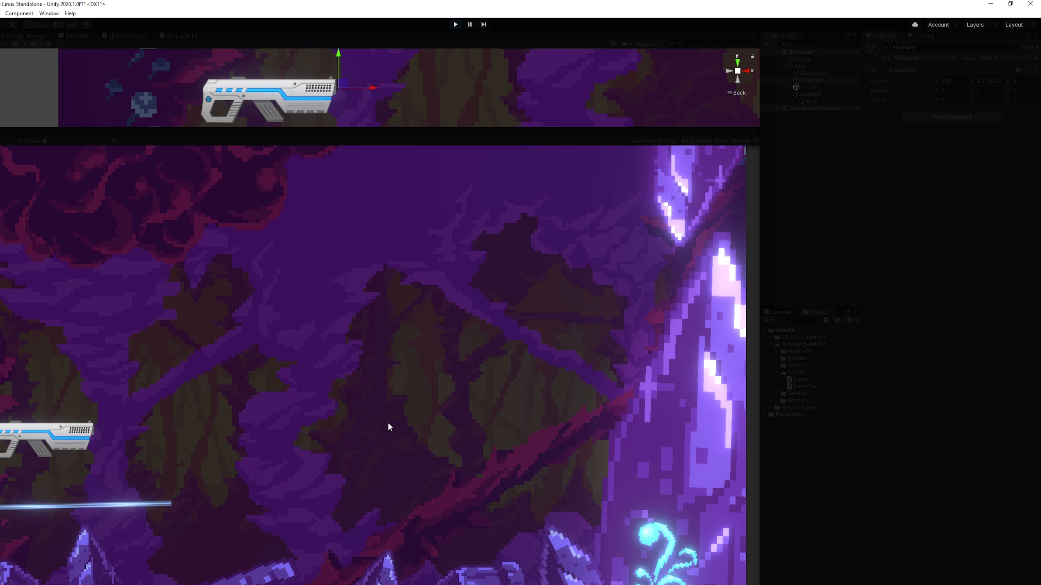
left_click_drag(417, 346, 451, 387)
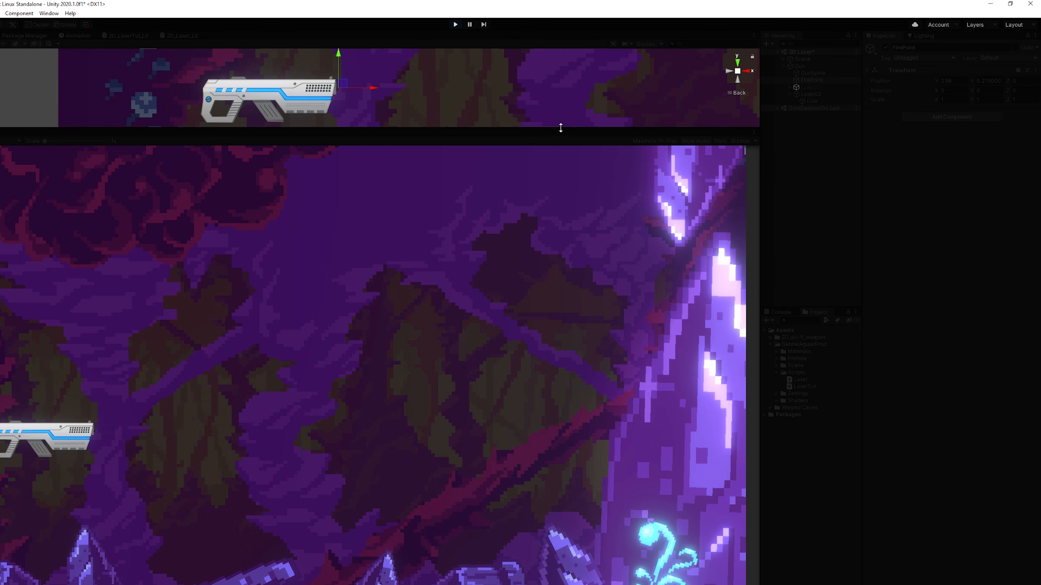
left_click_drag(560, 128, 406, 290)
scroll(405, 185, "down", 5)
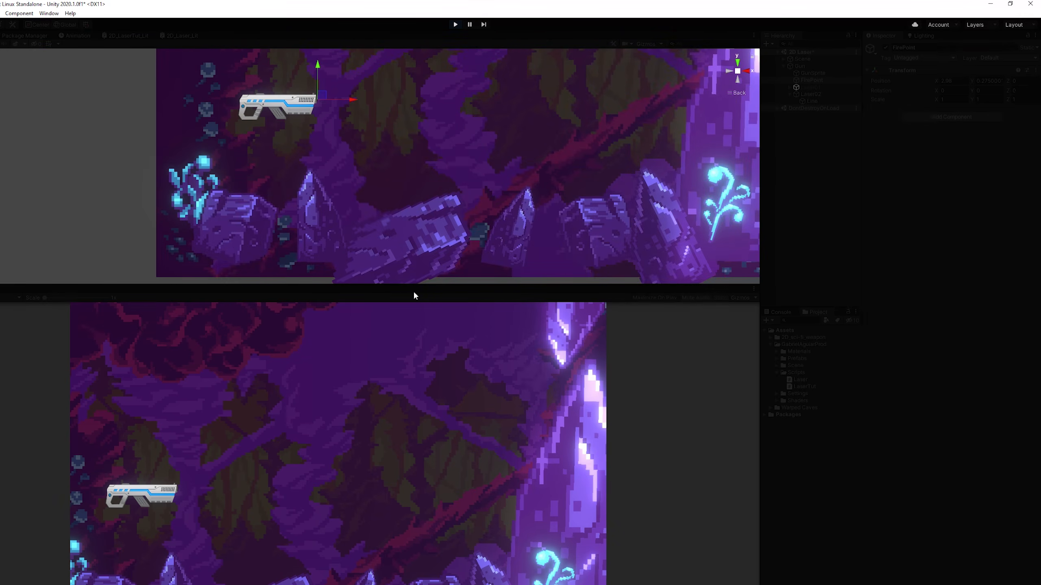
left_click_drag(426, 324, 324, 337)
left_click_drag(340, 170, 494, 452)
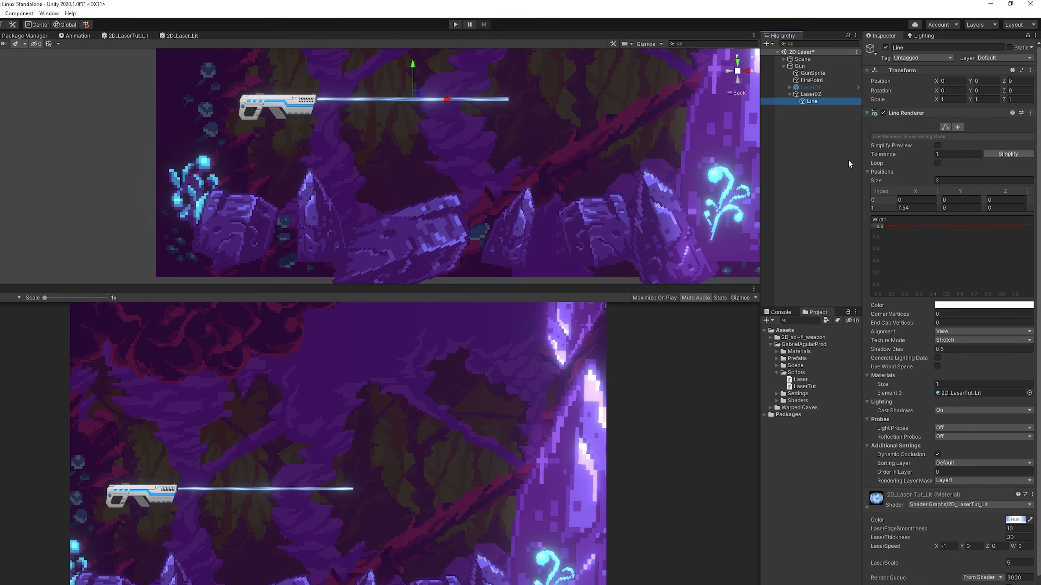
Enable Use World Space on the Line object's Line Renderer and enlarge the Game view
scroll(881, 328, "down", 1)
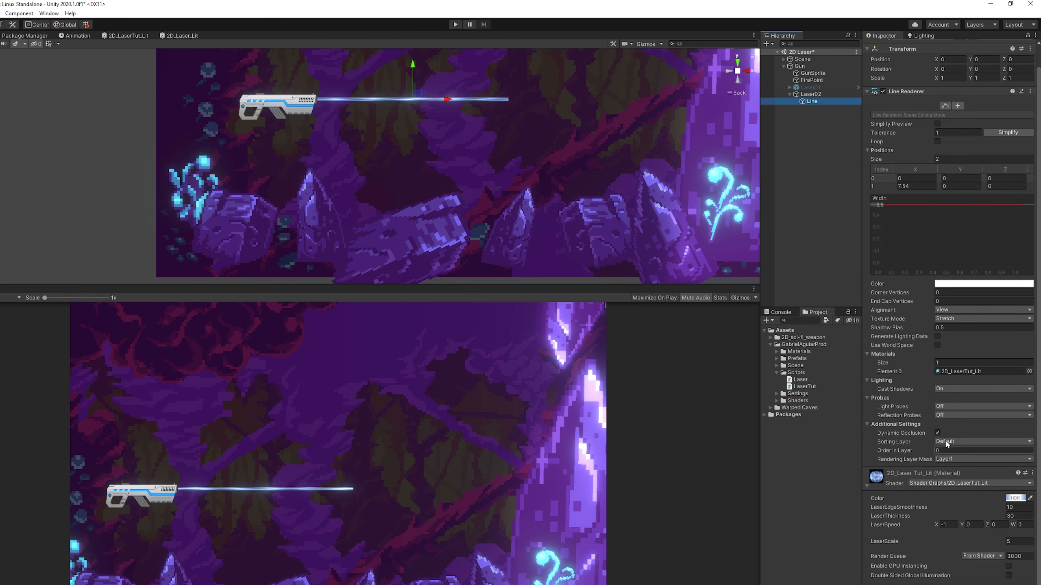
left_click(938, 346)
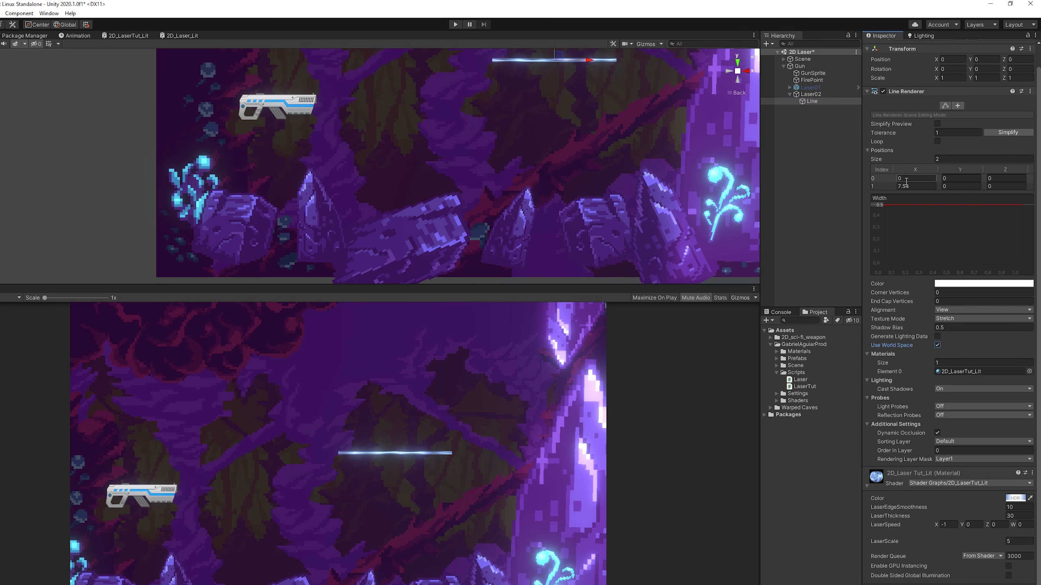
left_click_drag(401, 287, 407, 128)
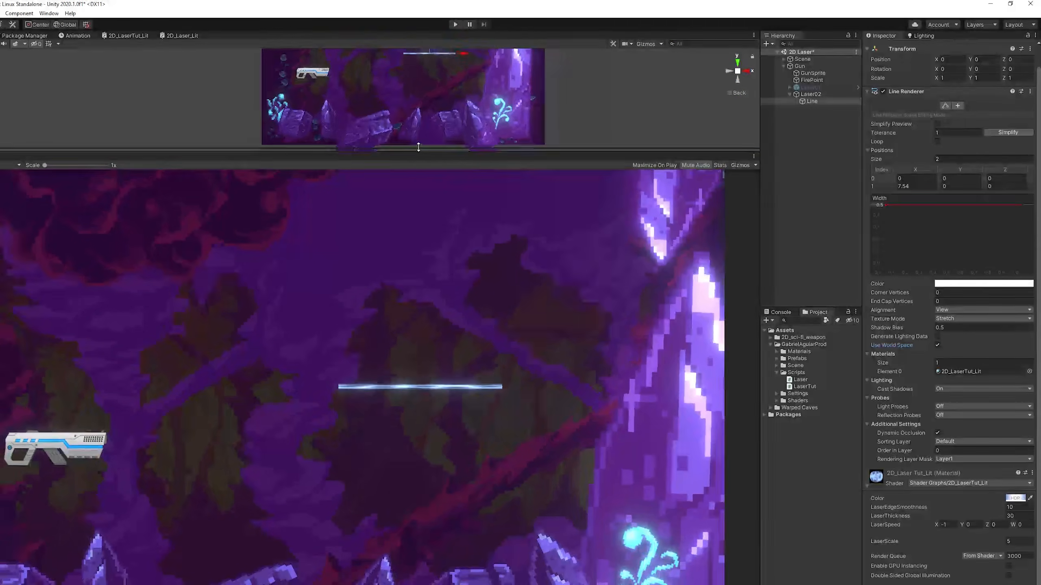
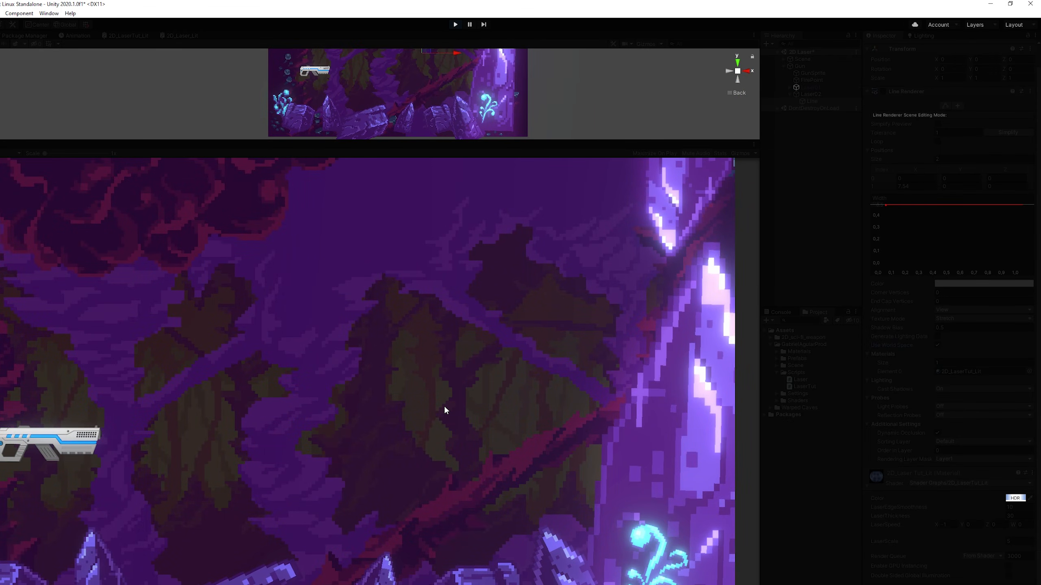
Test firing the laser toward different mouse positions in play mode, and stop the game
mouse_move(445, 409)
left_mouse_down()
mouse_move(449, 296)
mouse_move(565, 464)
mouse_move(561, 483)
mouse_move(611, 466)
mouse_move(543, 377)
mouse_move(385, 407)
mouse_move(320, 445)
mouse_move(195, 354)
mouse_move(377, 238)
mouse_move(440, 418)
mouse_move(432, 528)
mouse_move(453, 407)
left_mouse_up()
left_click_drag(401, 322, 452, 67)
left_click(455, 25)
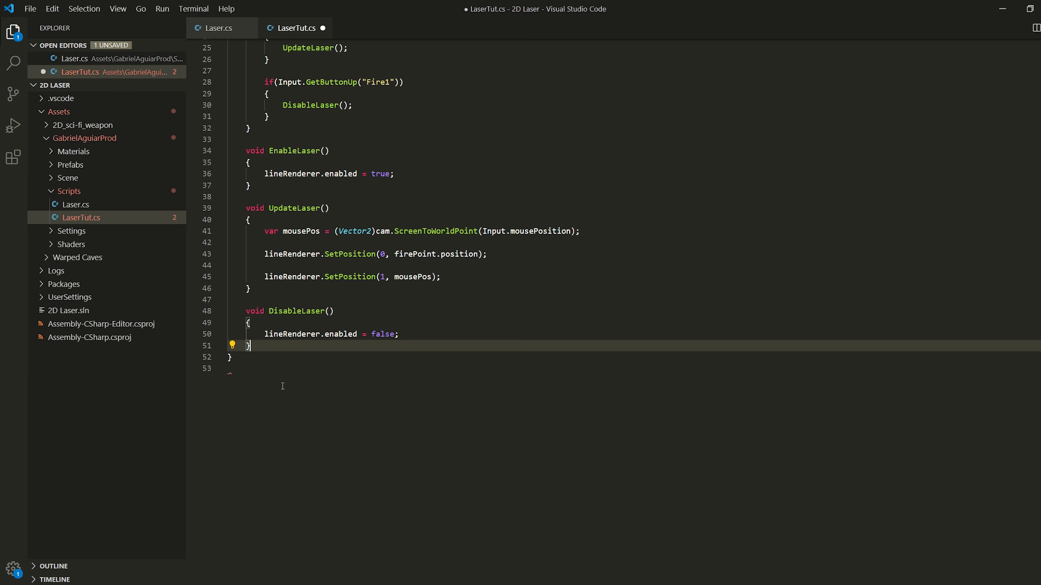
Switch to Visual Studio Code and add an empty void RotateToMouse () method below DisableLaser in LaserTut.cs
scroll(283, 386, "up", 1)
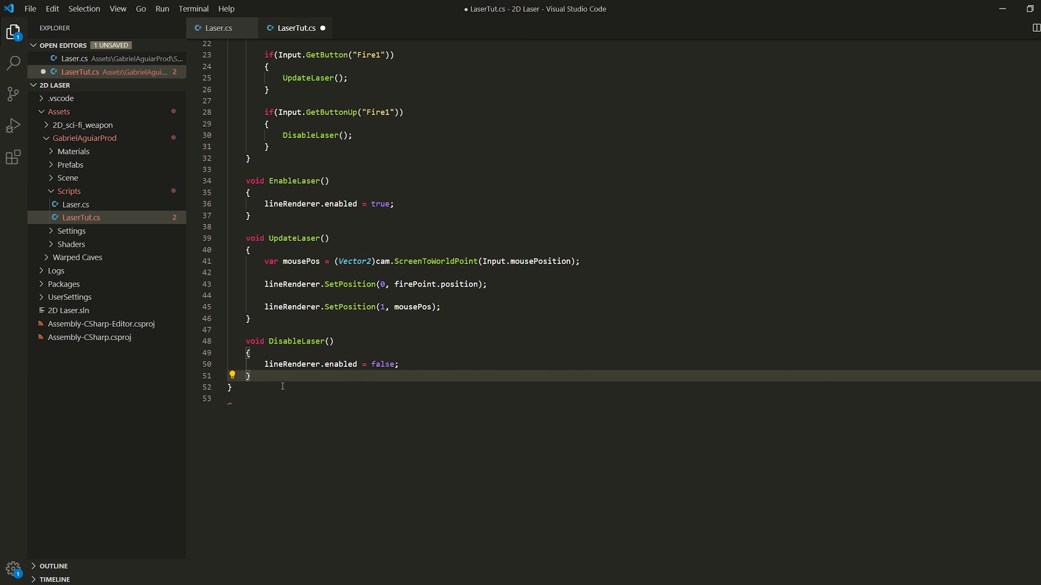
key("Return")
key("Return")
type("void RotateToM")
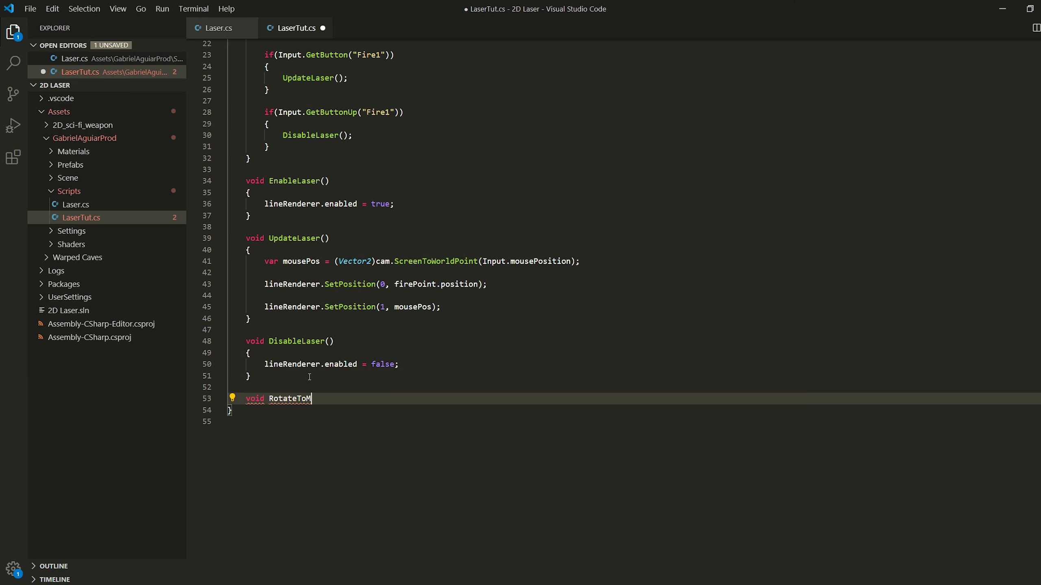
type("ouse ()")
key("Return")
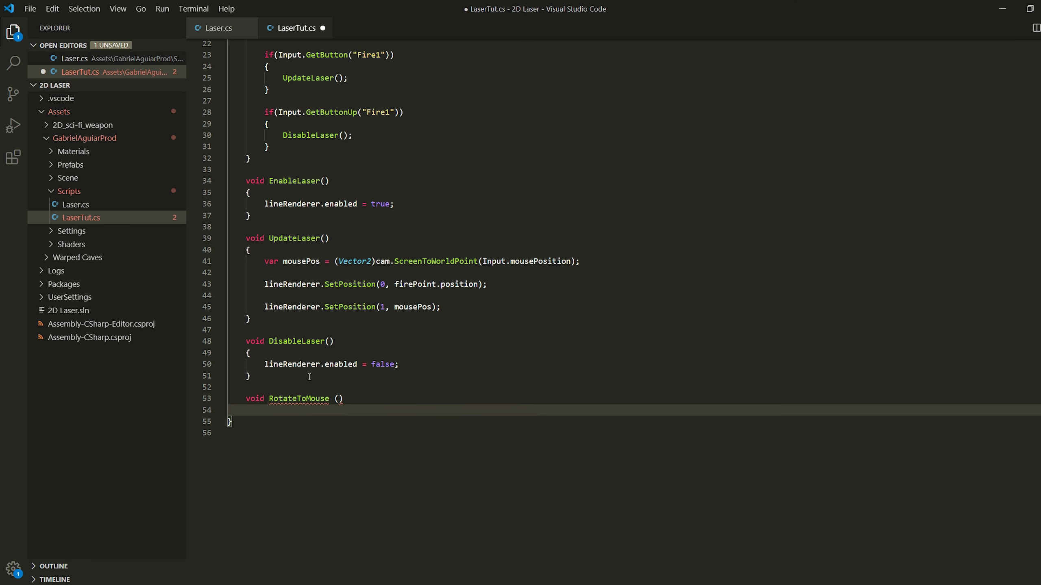
type("{")
key("Return")
In RotateToMouse, declare Vector2 direction as cam.ScreenToWorldPoint(Input.mousePosition) - transform.position, reusing the expression from UpdateLaser
type("Vector2 direction =")
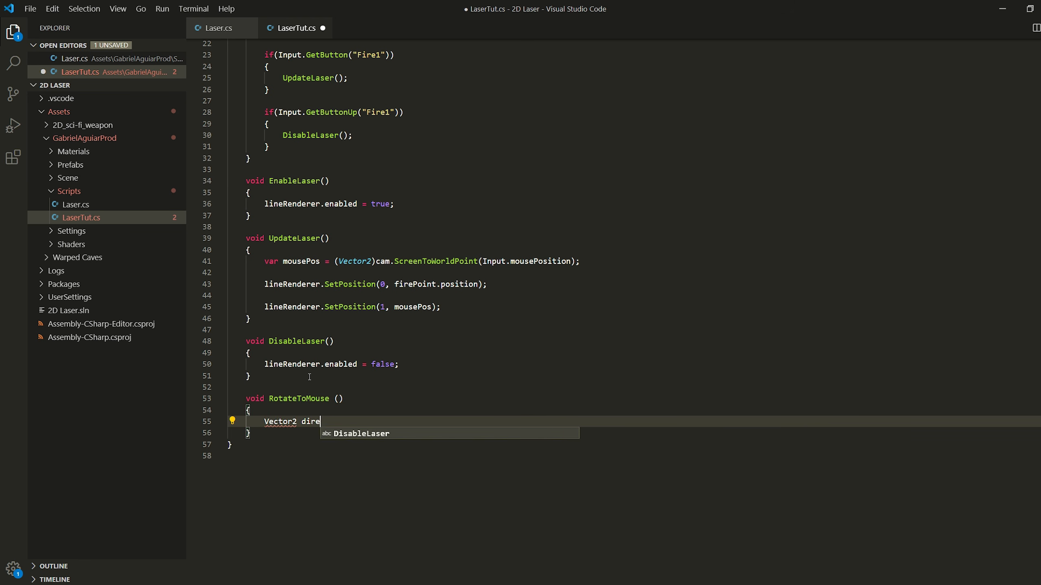
left_click_drag(376, 261, 578, 266)
key("ctrl+c")
left_click(434, 422)
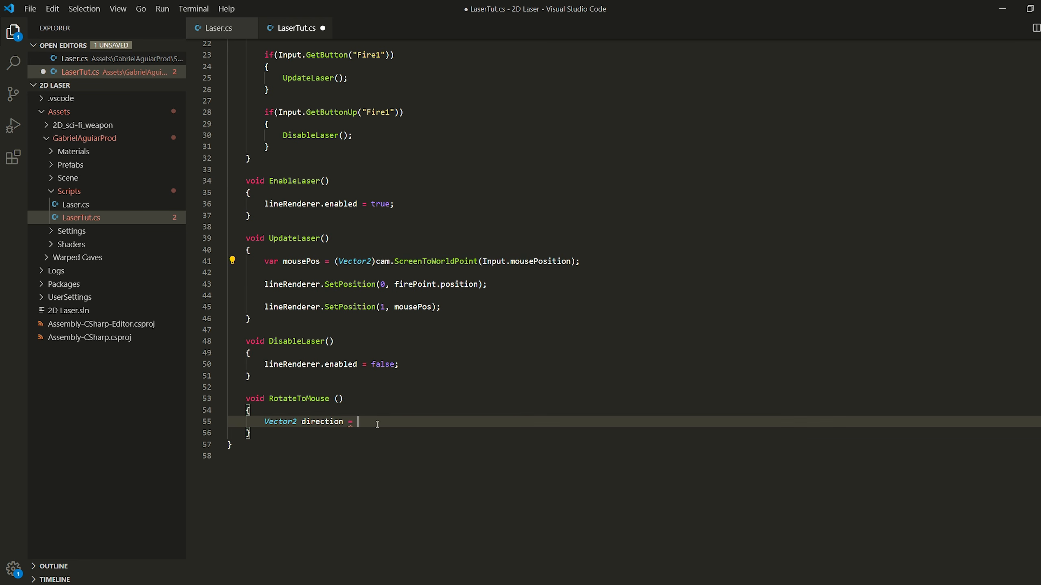
key("ctrl+v")
type("- transform.position;")
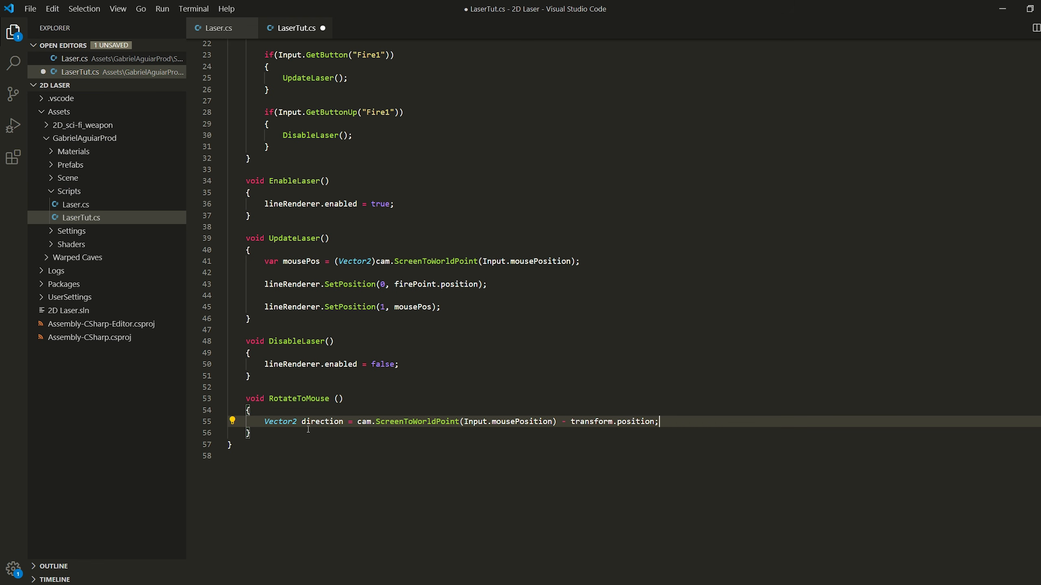
Begin a float variable named angle on the line below the direction declaration
key("Return")
type("angle")
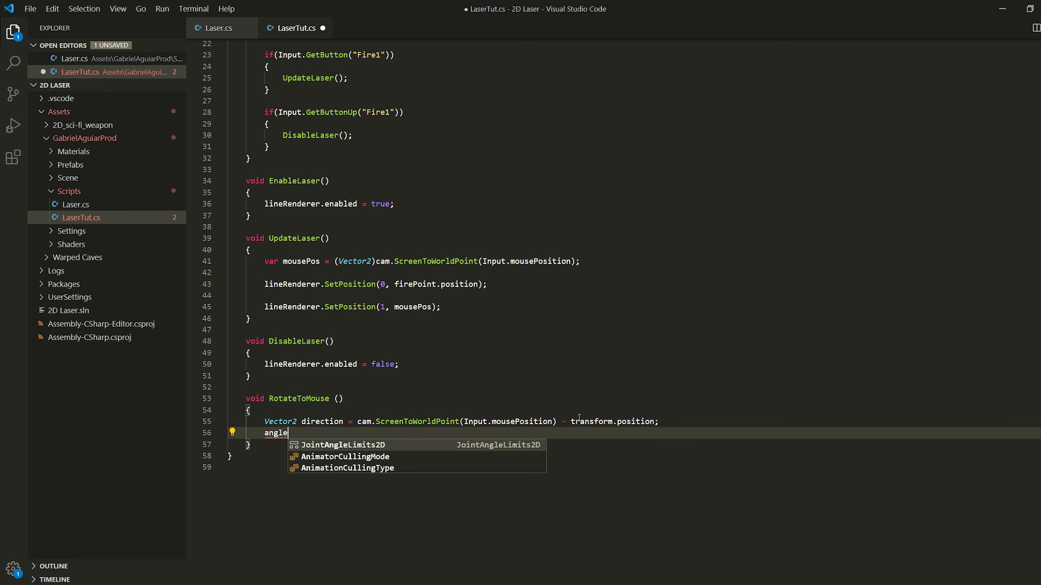
key("BackSpace")
key("BackSpace")
key("BackSpace")
key("BackSpace")
key("BackSpace")
type("float")
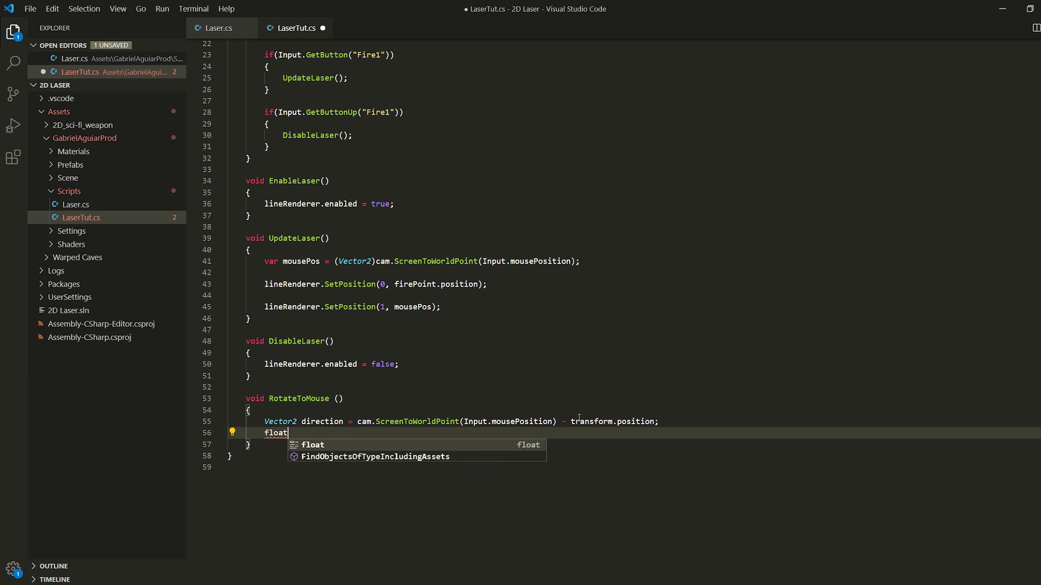
type(" angle")
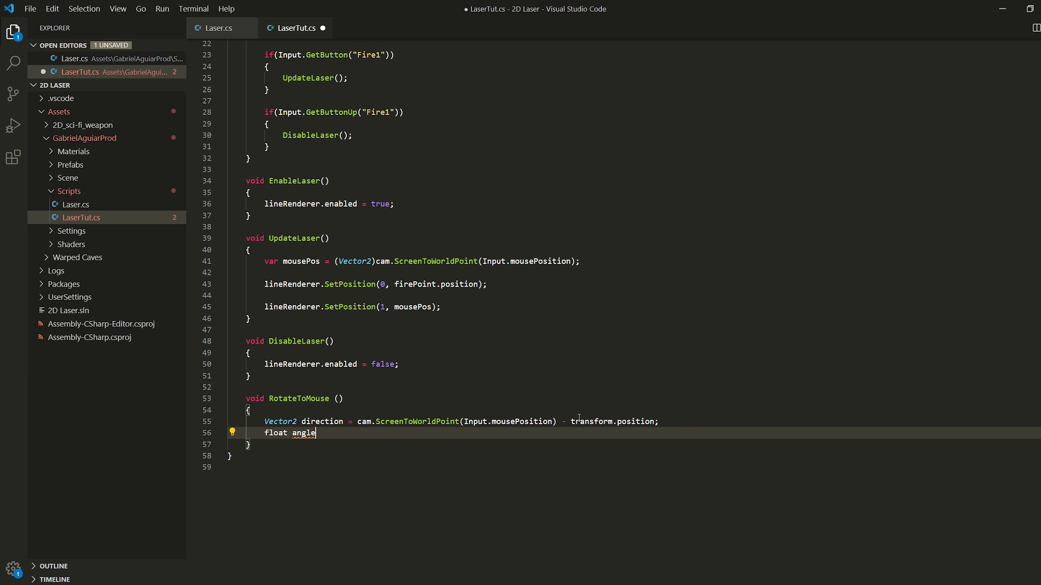
Assign a Mathf.Atan2 call to the angle variable
type(" = Mathf.")
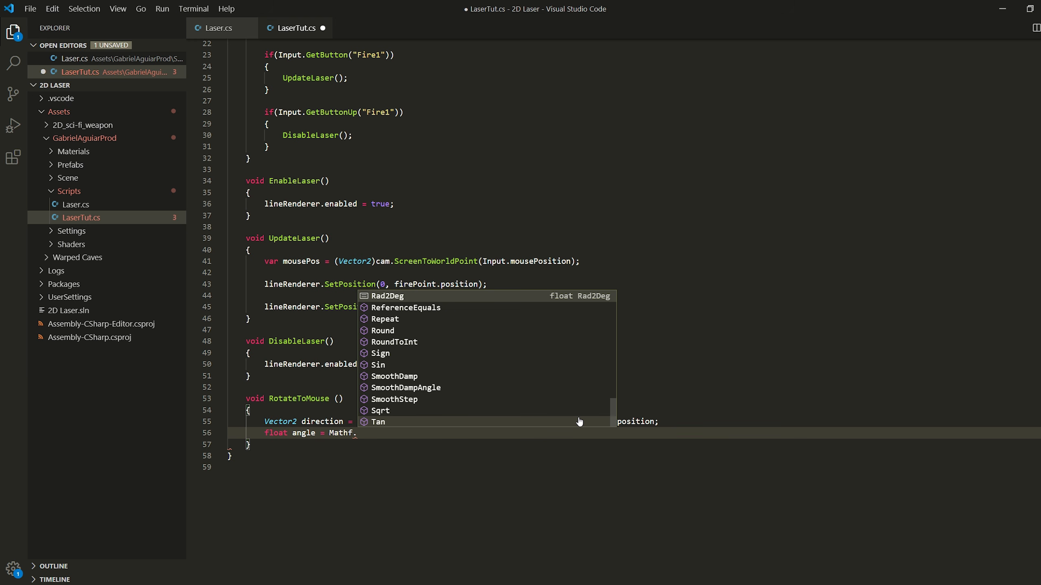
type("an")
key("Down")
key("Down")
key("Down")
key("Down")
key("Down")
key("Down")
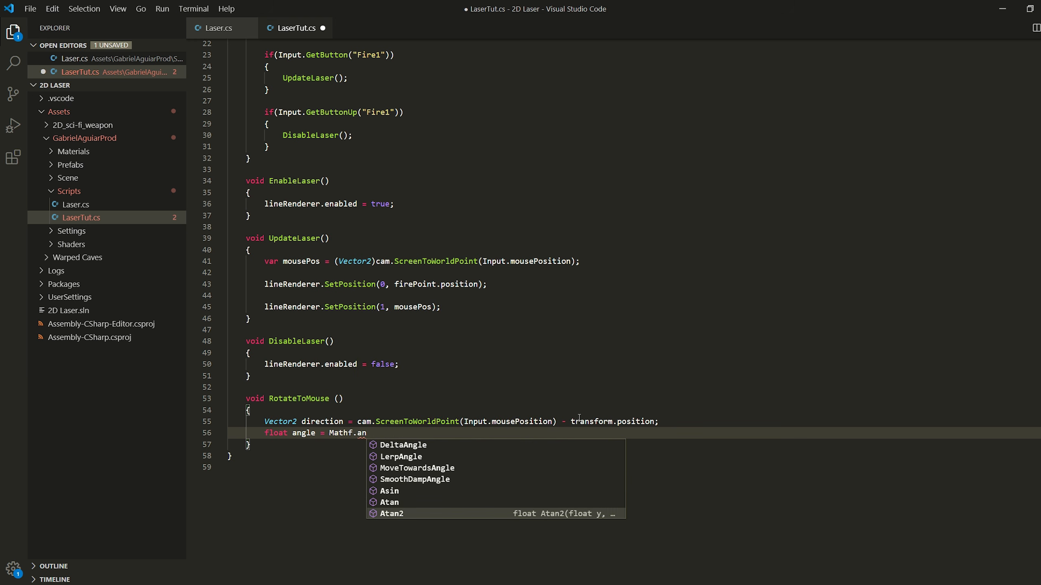
key("Return")
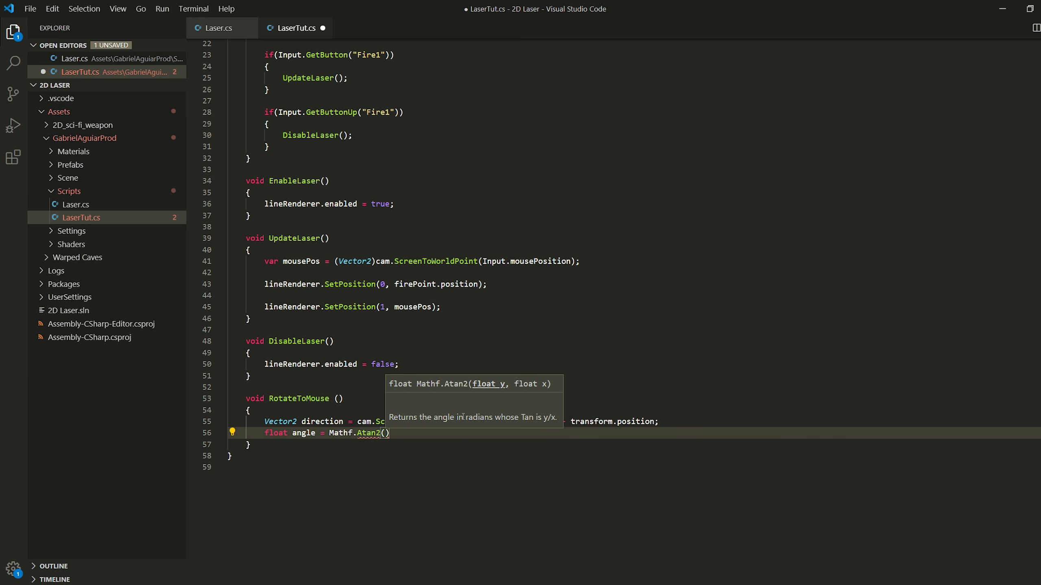
Pass direction.y and direction.x to Atan2 and multiply the result by Mathf.Rad2Deg
type("direction.y")
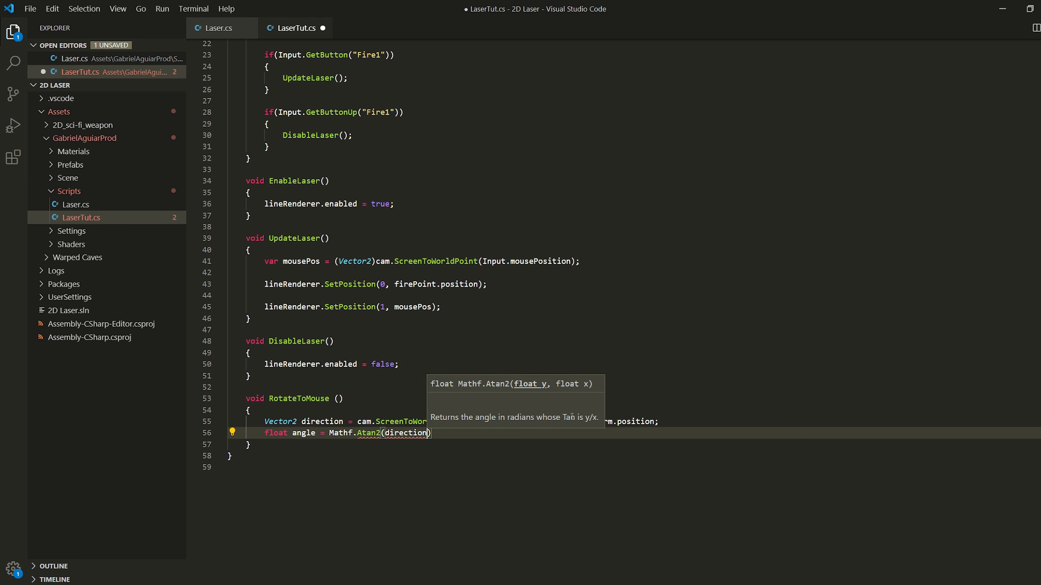
type(", direction.x")
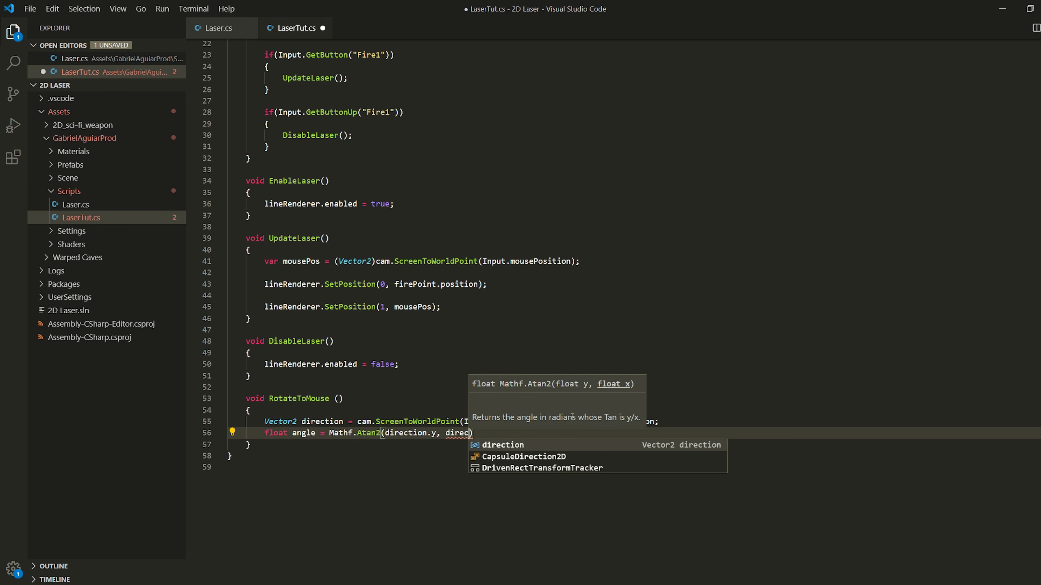
key("Escape")
key("Escape")
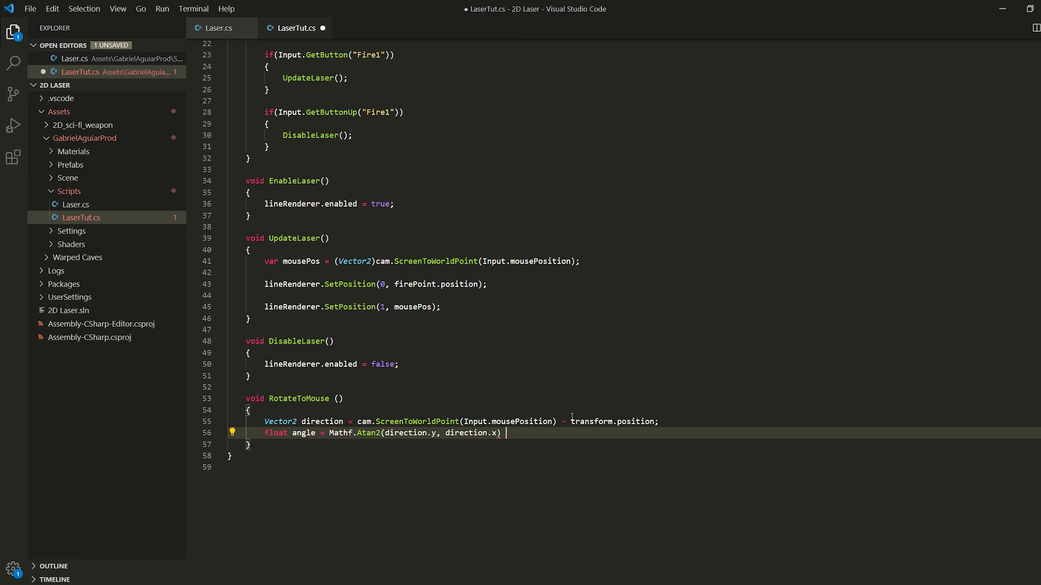
type(") * Mathf.ra")
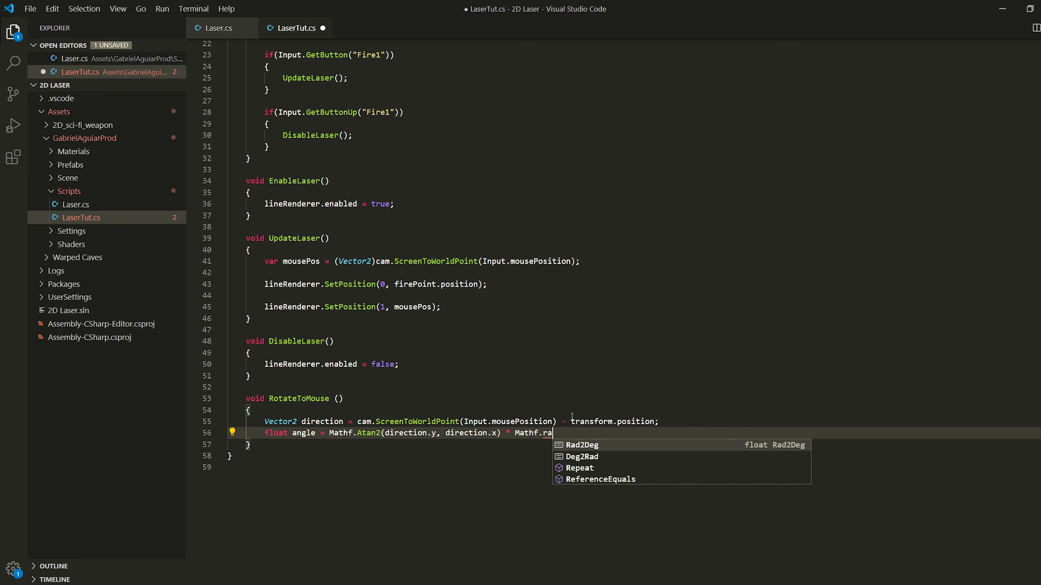
key("Tab")
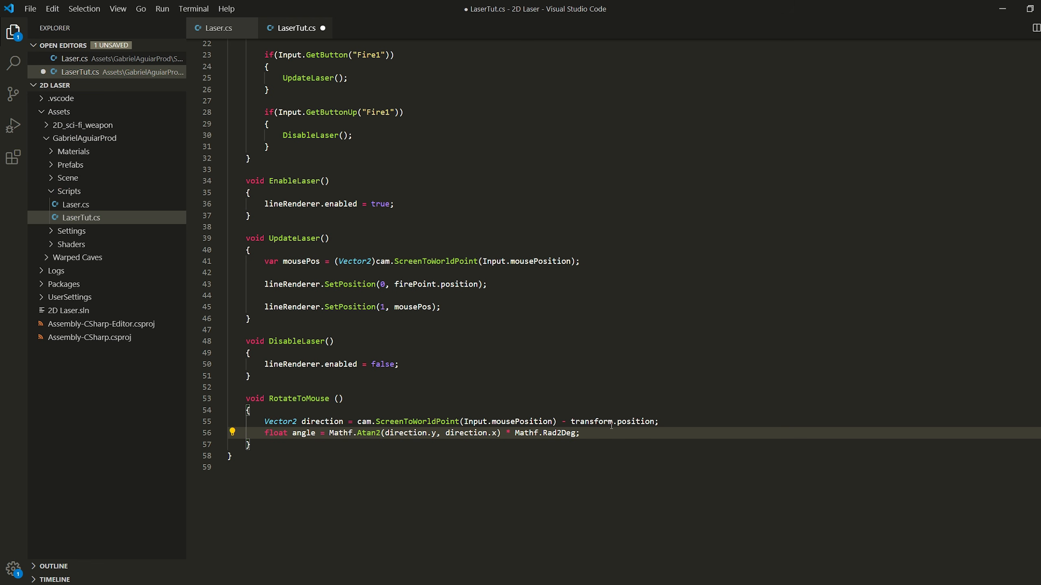
Add the statement transform.rotation = rotation; after a blank line below the angle declaration
key("Return")
key("Return")
type("tra")
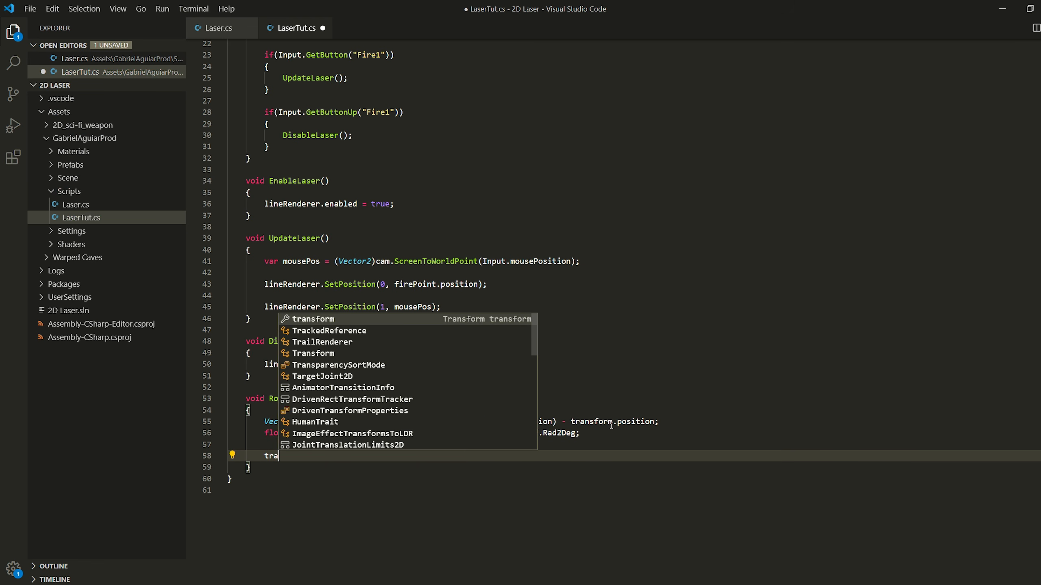
key("Tab")
type(".r")
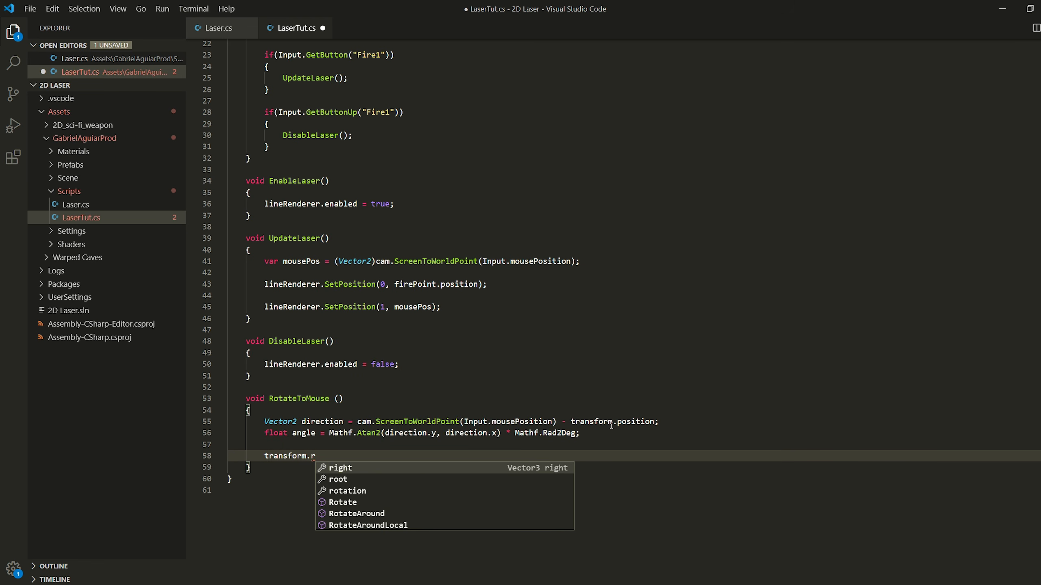
type("o")
key("Down")
key("Tab")
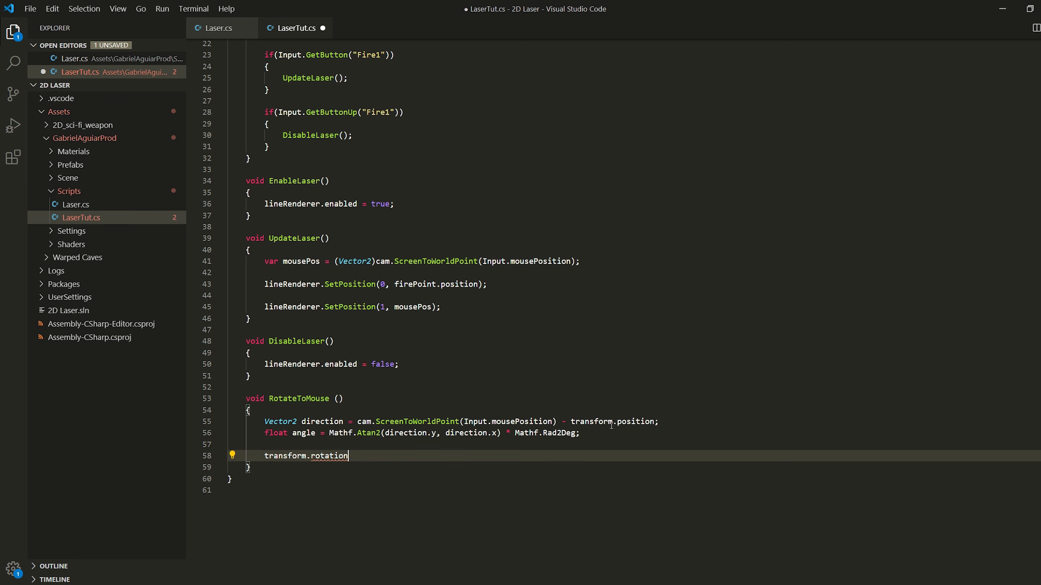
type("= rotation;")
Declare a private Quaternion field named rotation below the firePoint field, separated by a blank line
scroll(321, 142, "up", 7)
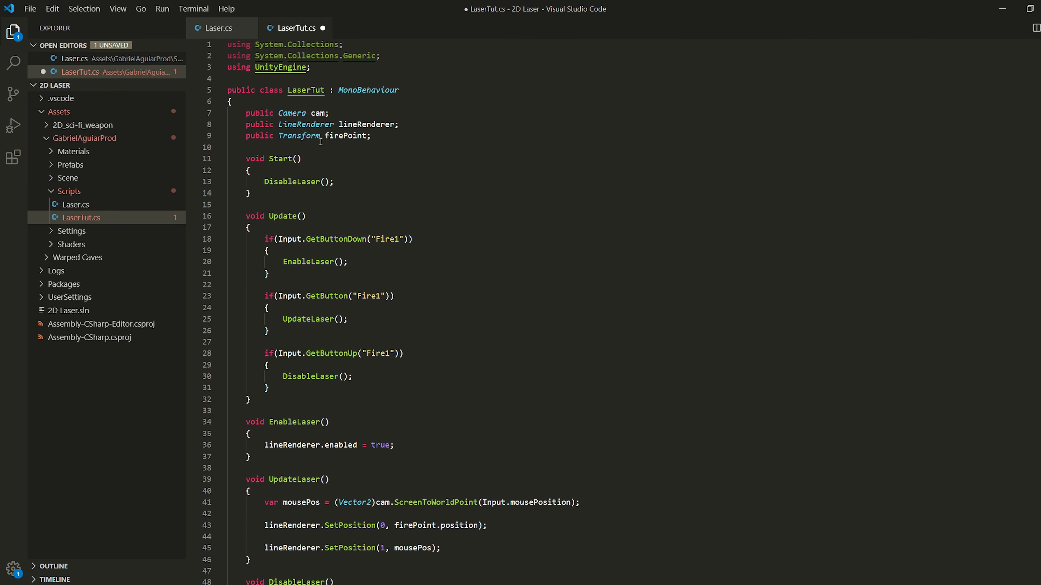
left_click(380, 141)
key("Return")
key("Return")
type("private")
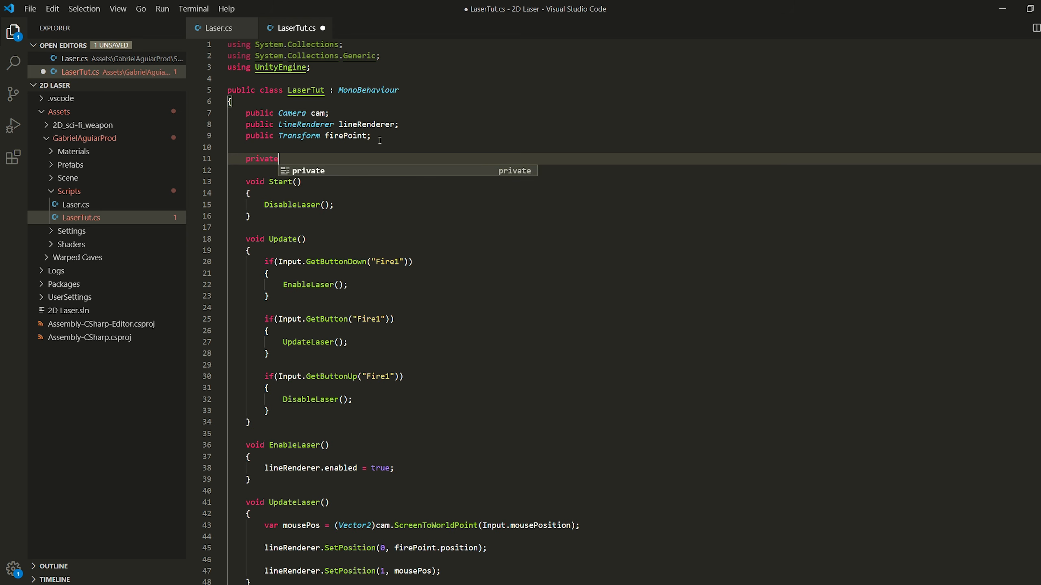
type(" Quaternion")
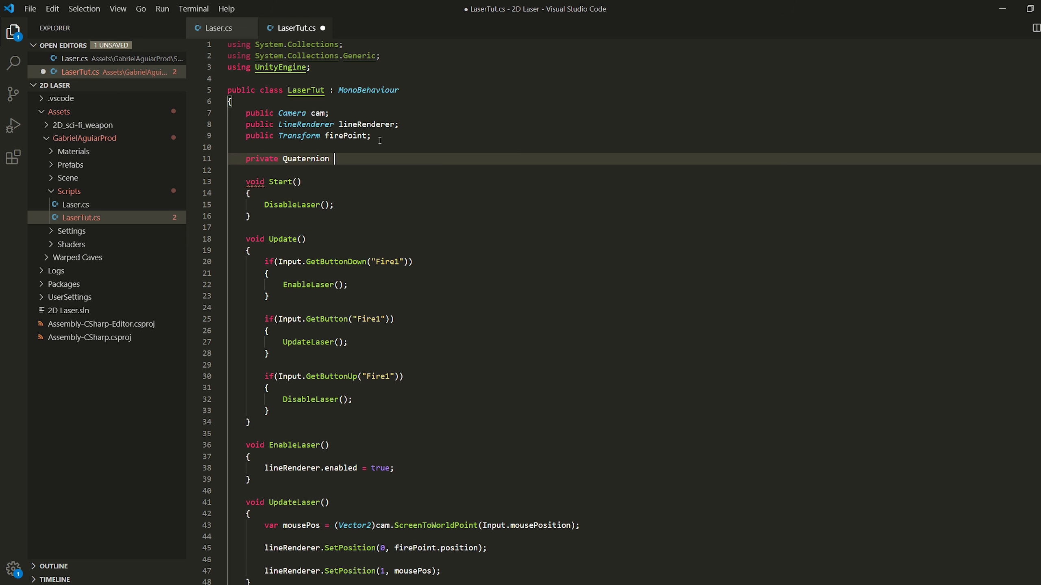
type("rotation;")
In RotateToMouse, add rotation.eulerAngles = new Vector3(0,0,angle); above the transform.rotation assignment and save the script
scroll(286, 347, "down", 11)
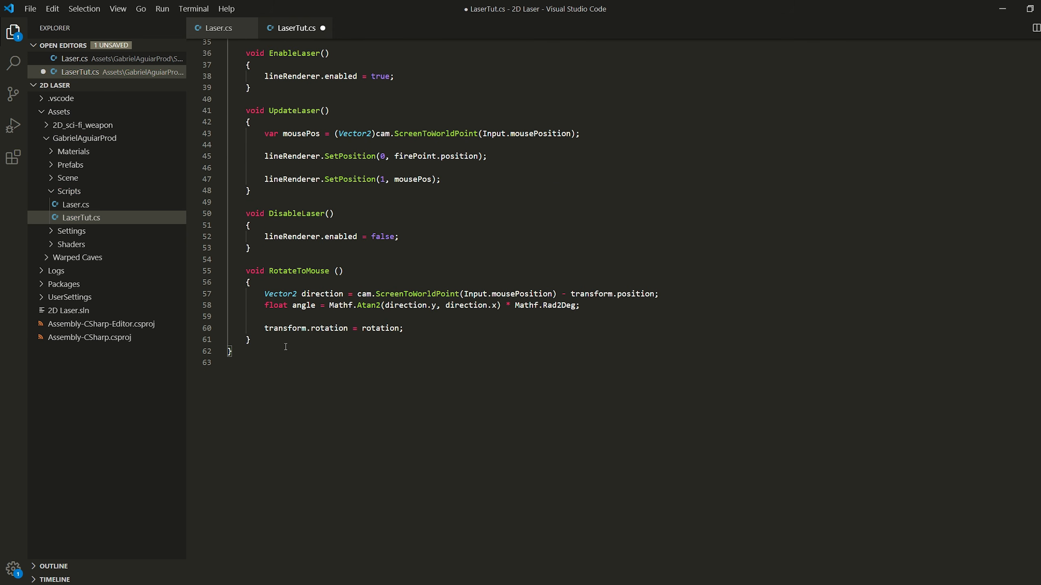
left_click(293, 319)
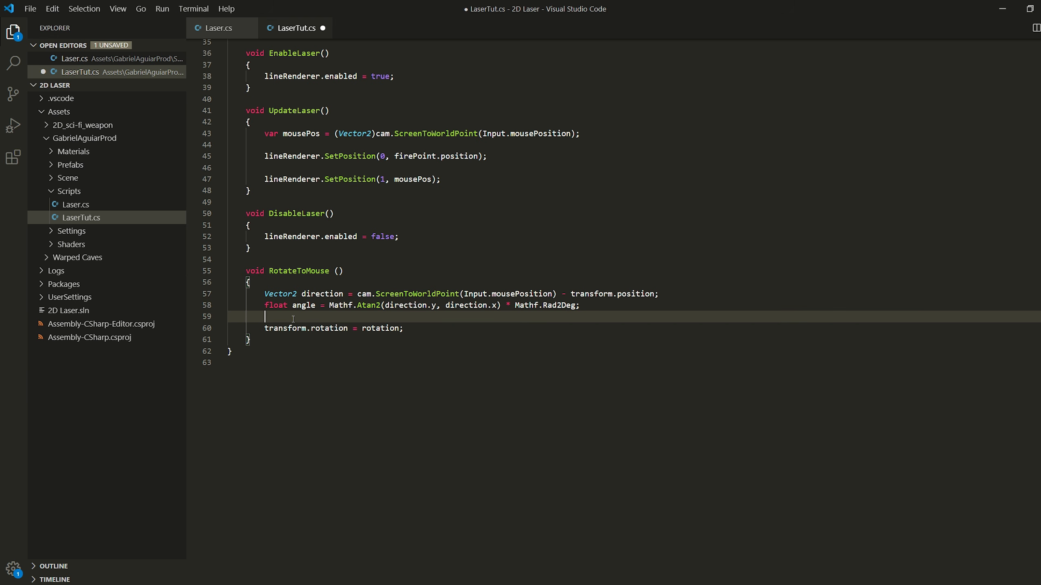
type("rotation.e")
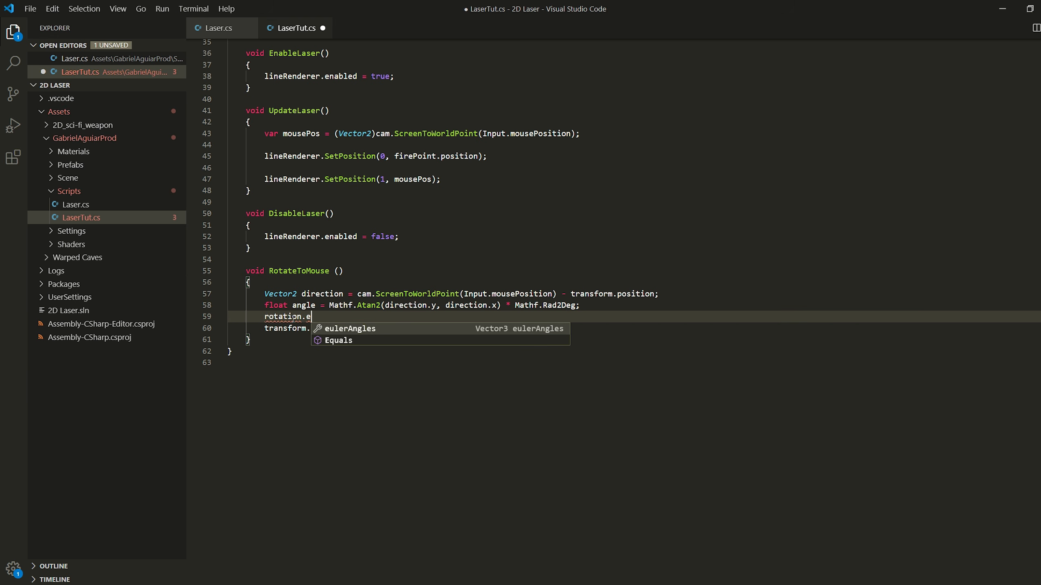
key("Tab")
type("= new Vector3(")
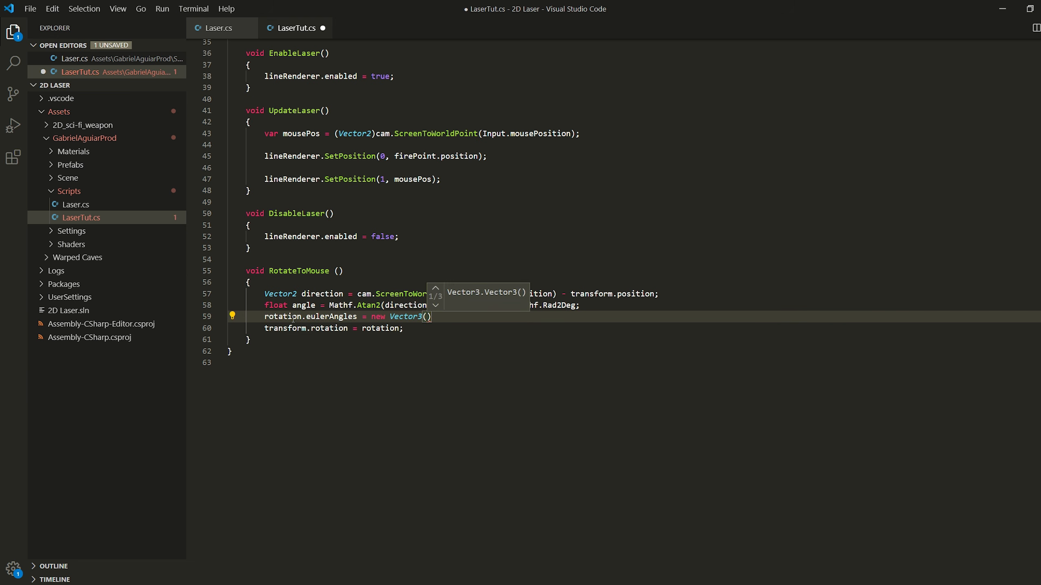
type("0,0")
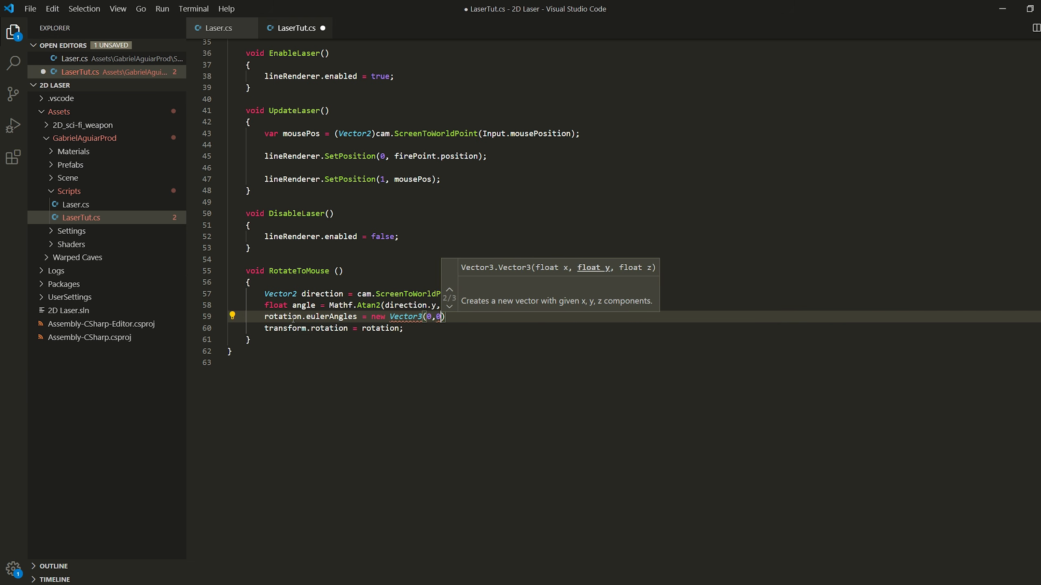
type(",angle")
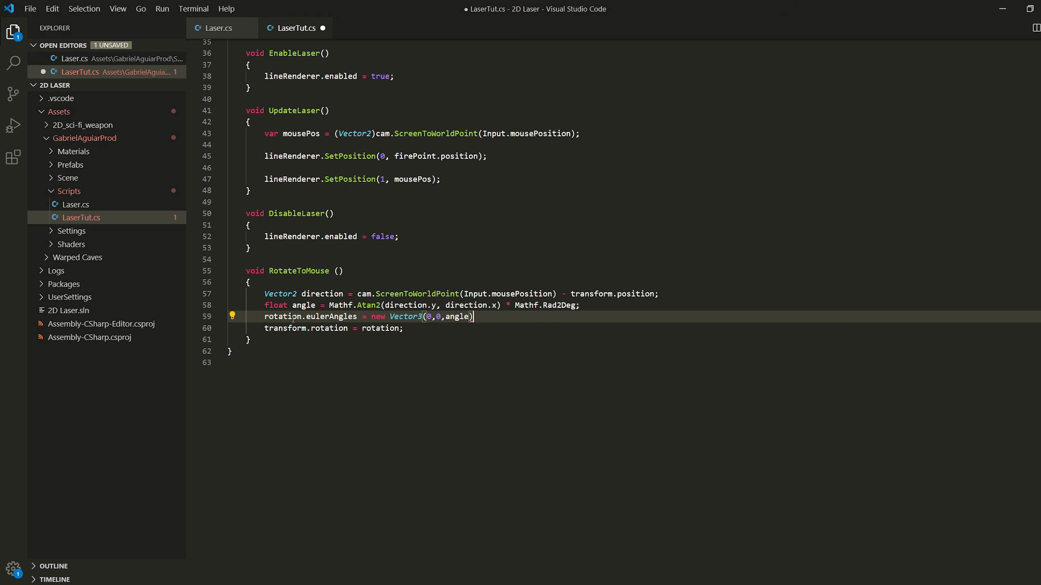
key("ctrl+s")
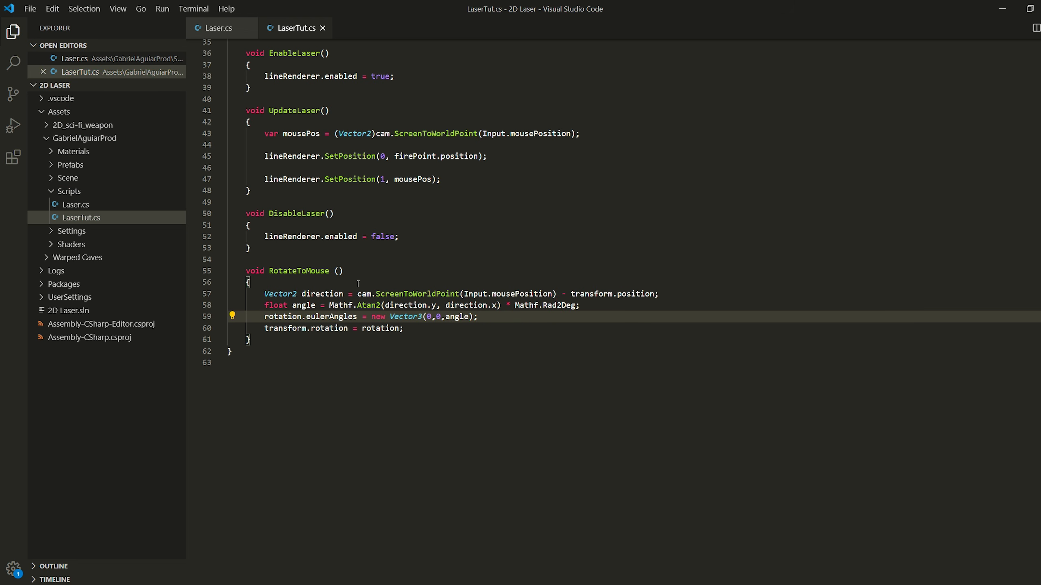
Call RotateToMouse(); at the end of the Update method, after the GetButtonUp block, and save the script
scroll(358, 284, "up", 8)
left_click(276, 322)
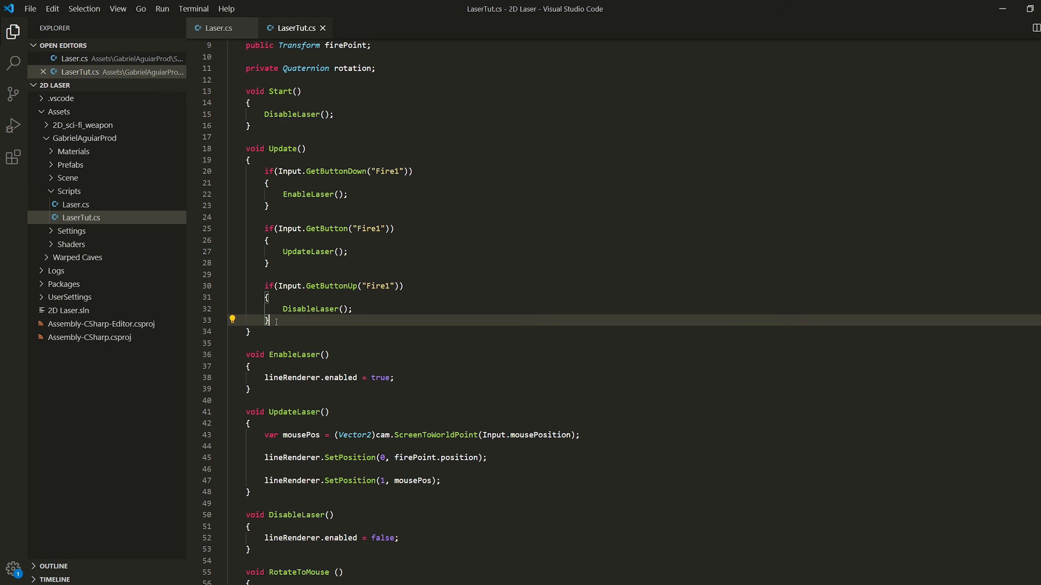
key("Return")
key("Return")
type("RotateToMouse(")
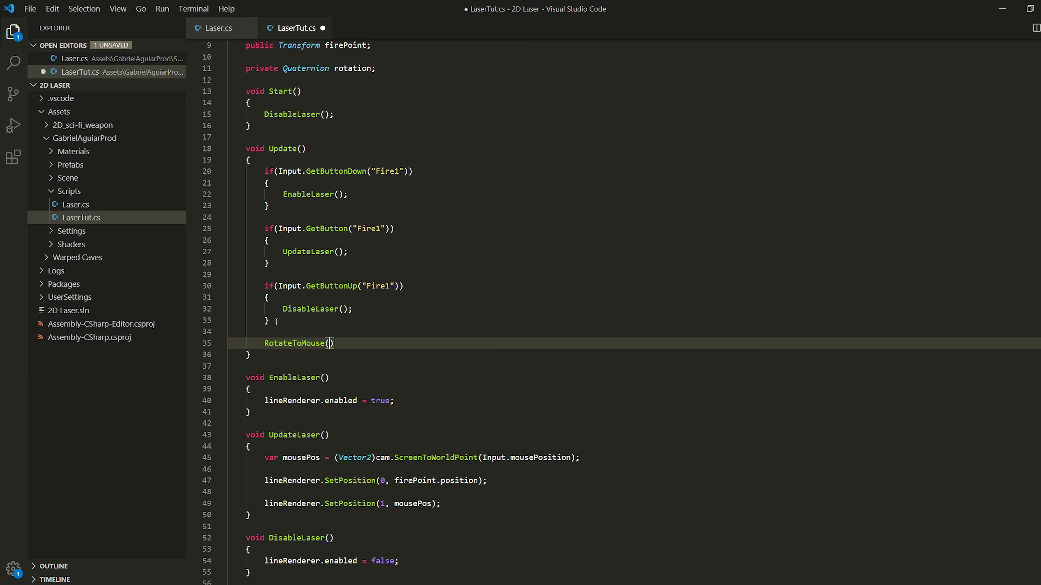
type(");")
key("ctrl+s")
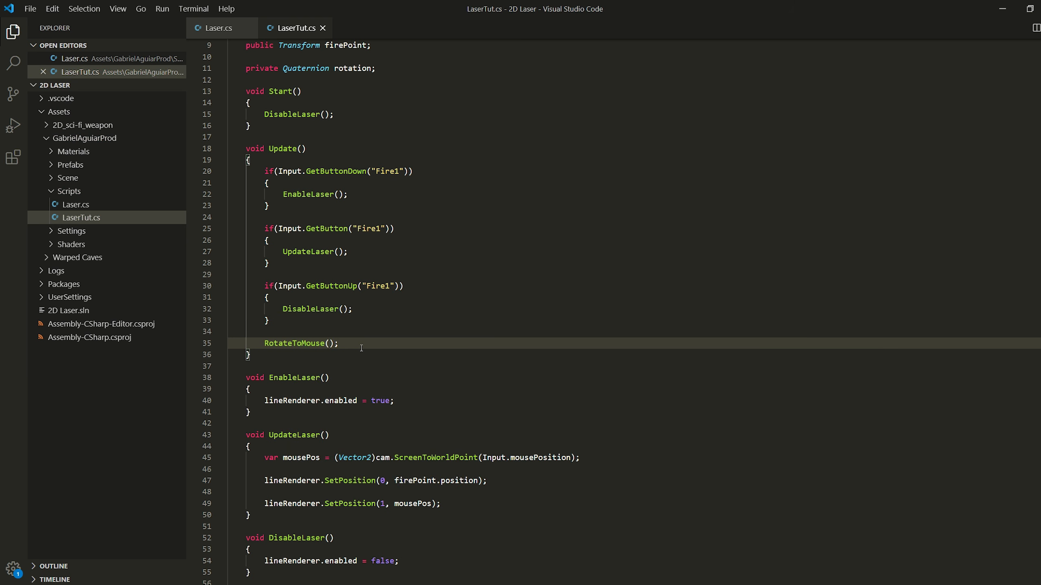
Switch to Unity, test the gun's rotation and laser in play mode by firing toward different points, and stop playback
key("alt+Tab")
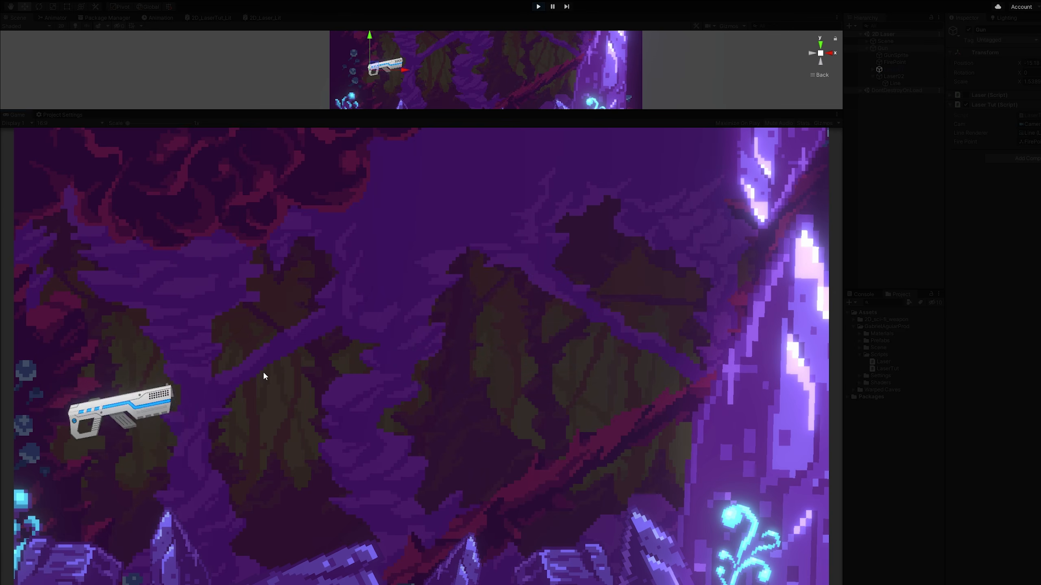
left_click_drag(512, 326, 775, 512)
left_click_drag(758, 197, 813, 494)
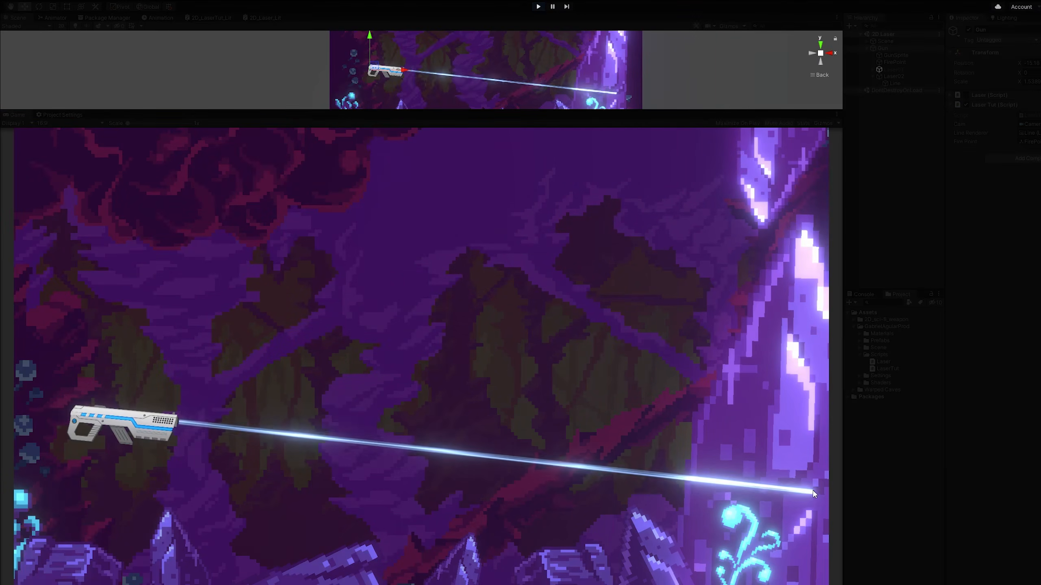
left_click(539, 7)
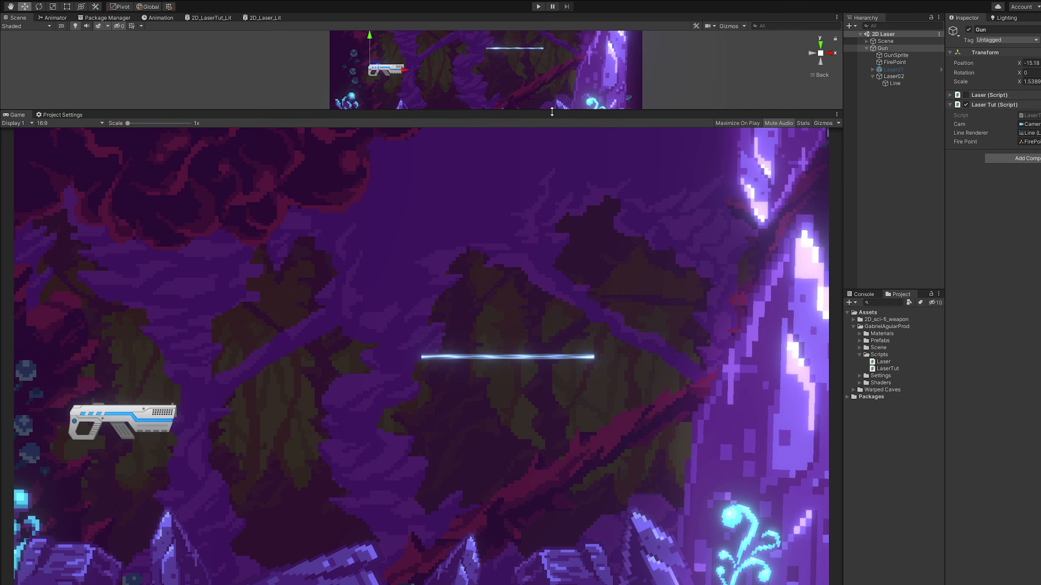
Enlarge the Scene view, select the Scene object and show gizmos to examine the collider outlines around the level
left_click_drag(552, 111, 552, 300)
middle_click_drag(696, 241, 437, 221)
scroll(437, 221, "down", 3)
left_click(884, 43)
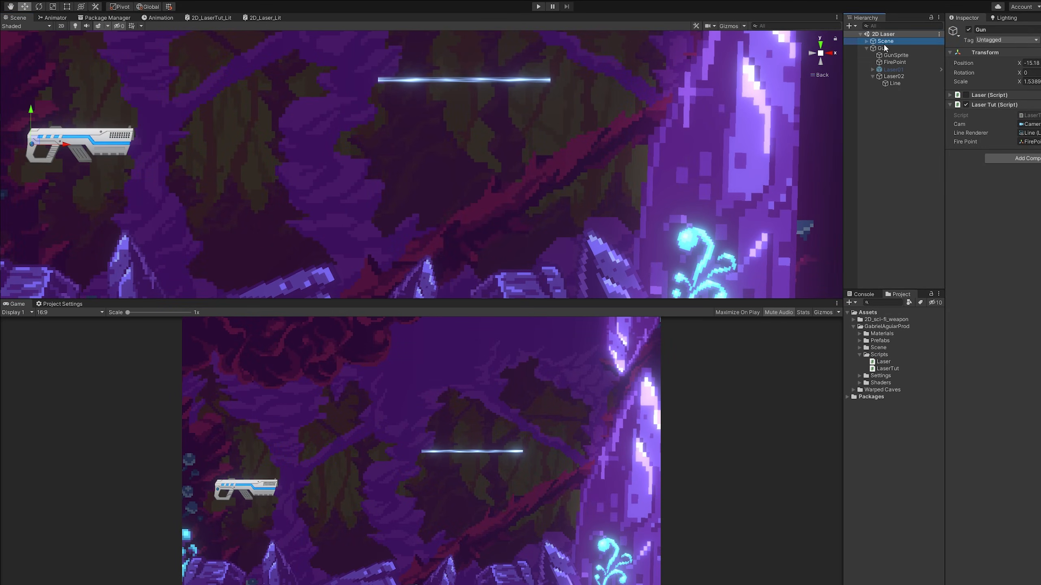
middle_click_drag(661, 168, 461, 233)
scroll(461, 233, "down", 4)
left_click(731, 26)
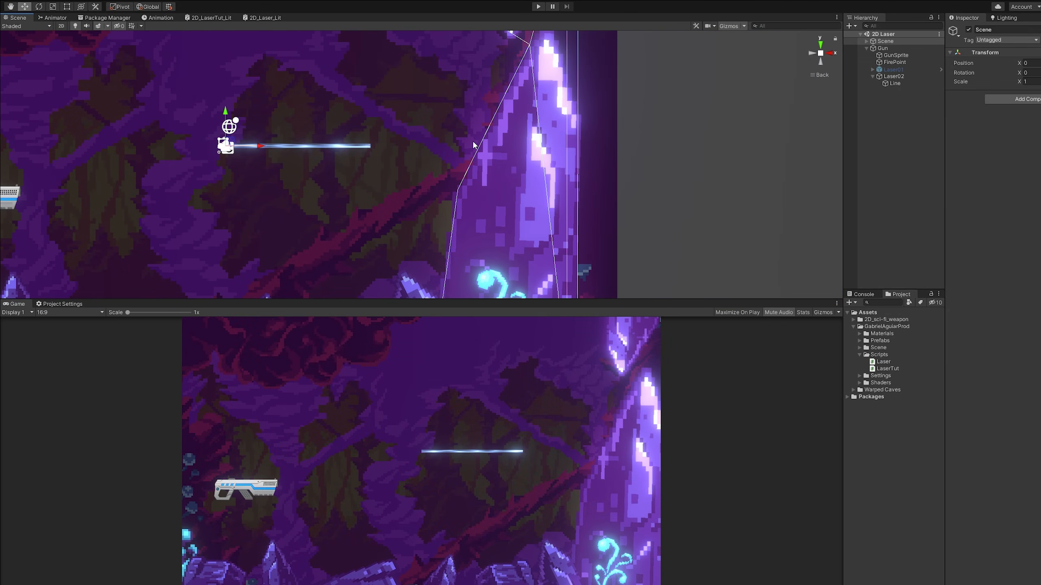
scroll(473, 143, "down", 4)
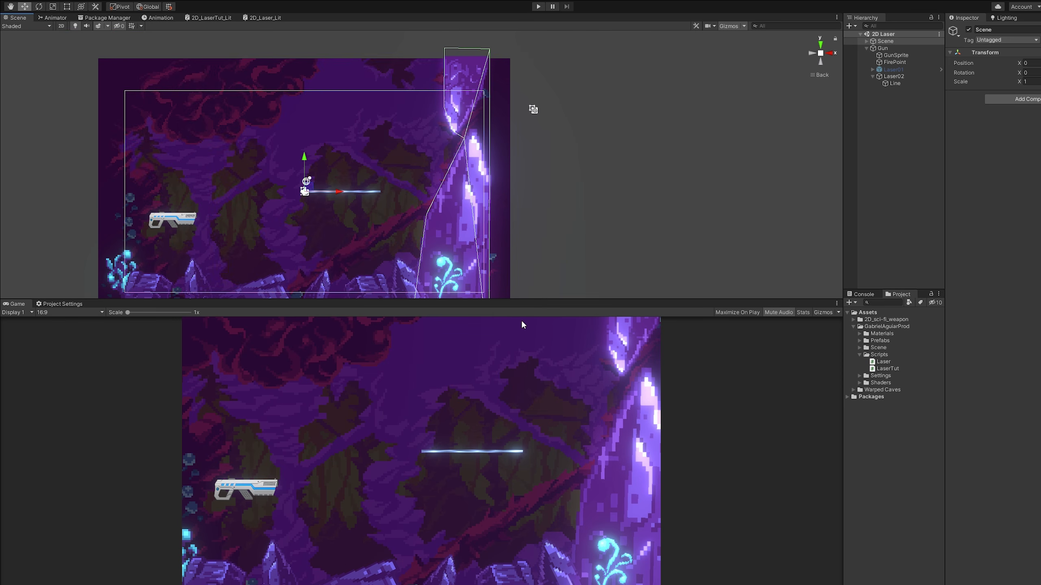
left_click(866, 41)
left_click(896, 55)
middle_click_drag(383, 174, 393, 148)
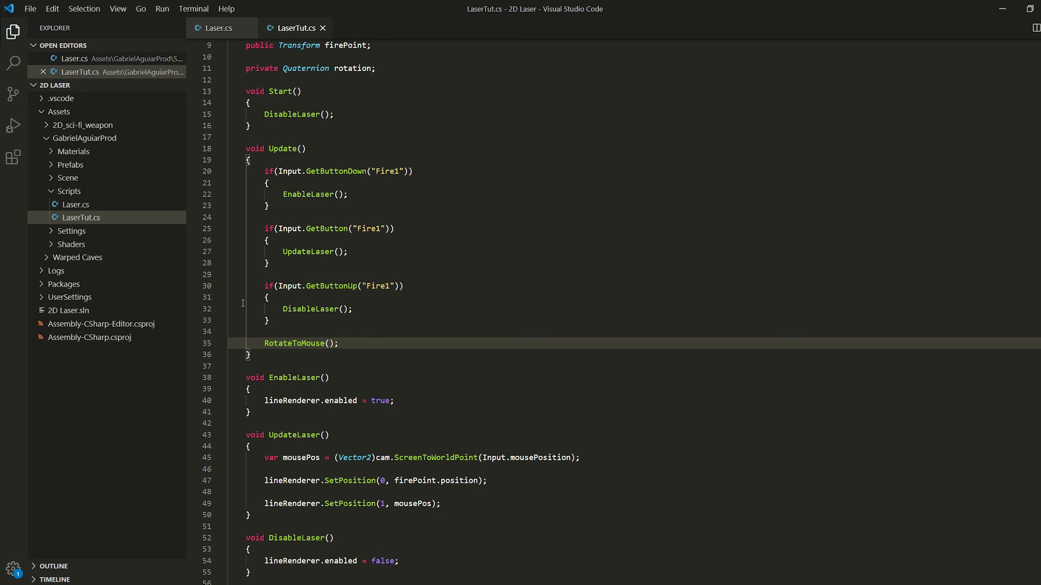
At the end of UpdateLaser, declare Vector2 direction = mousePos - transform.position; after a blank line
scroll(244, 303, "down", 5)
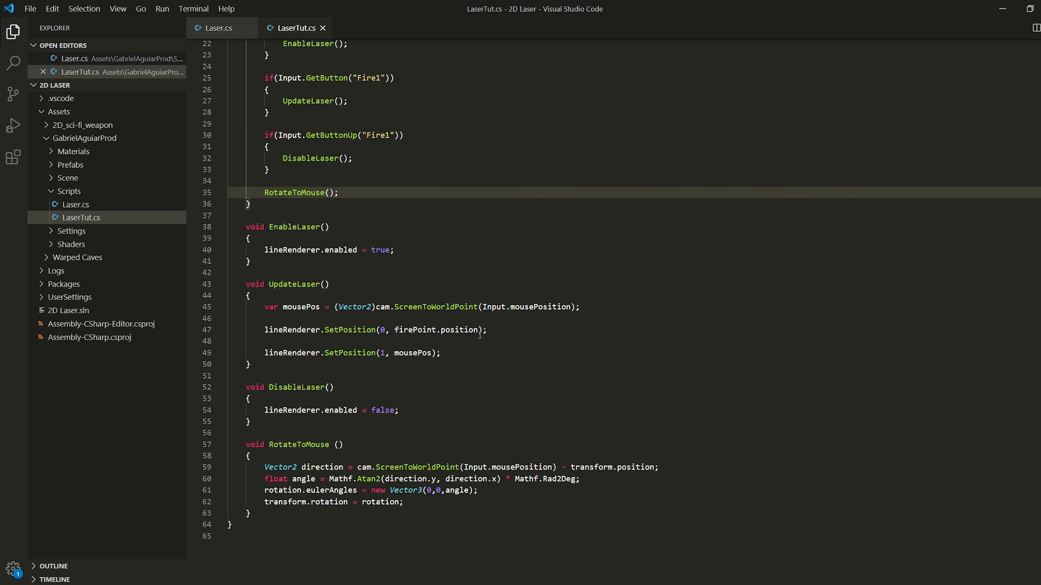
left_click(479, 336)
key("Down")
key("Down")
key("Return")
key("Return")
type("vect")
scroll(492, 328, "down", 1)
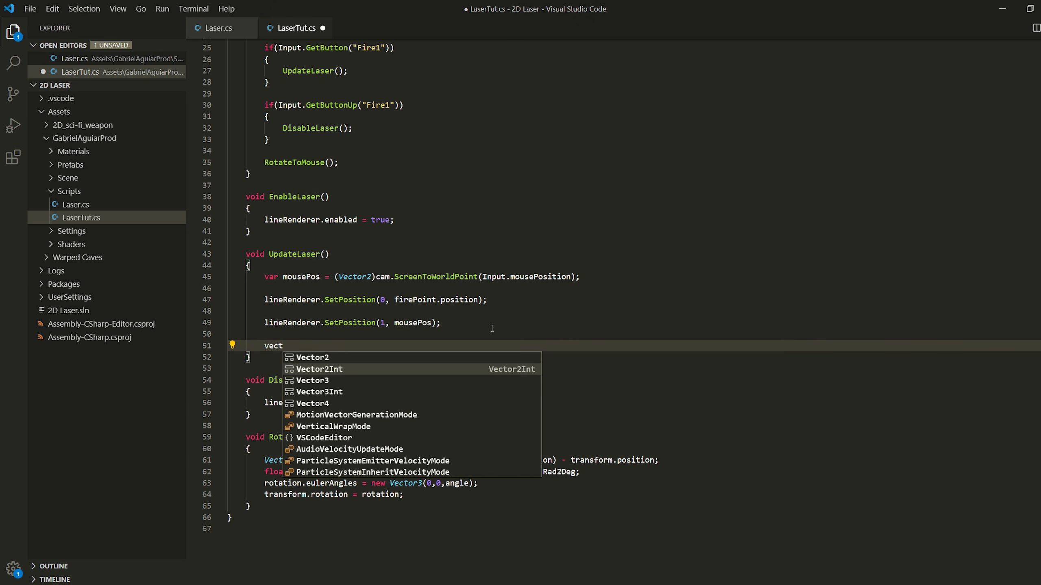
key("Up")
key("Tab")
type("direction = mousePos")
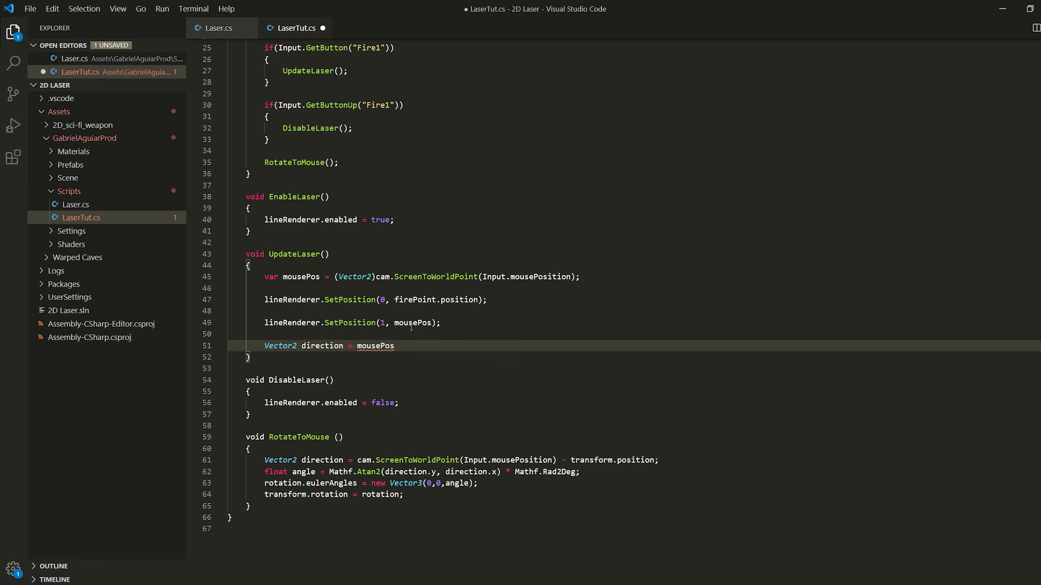
type(" - transform.position;")
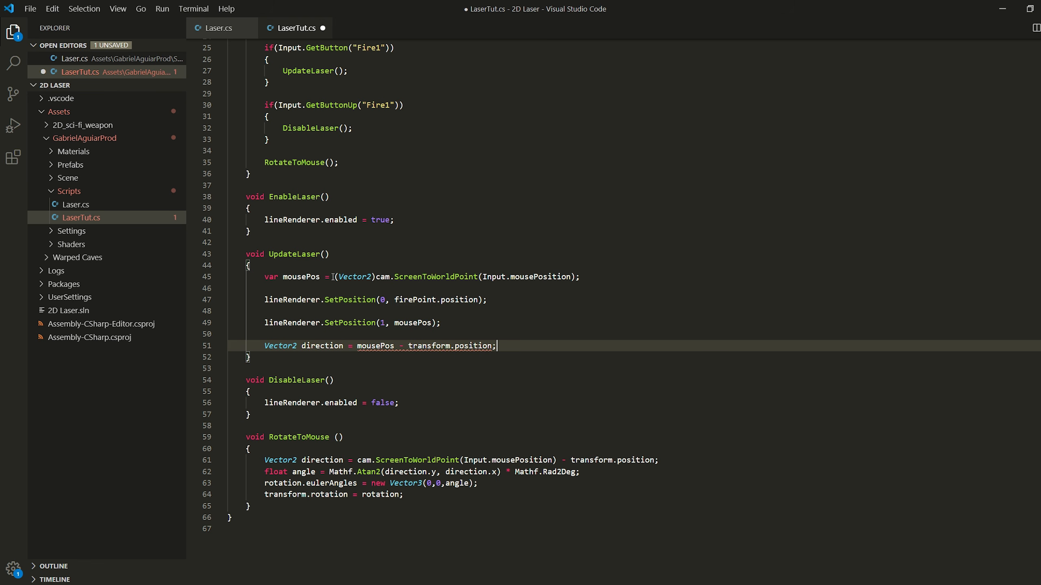
Cast transform.position to (Vector2) in UpdateLaser's direction declaration, reusing the cast from the mousePos line
left_click_drag(334, 277, 367, 277)
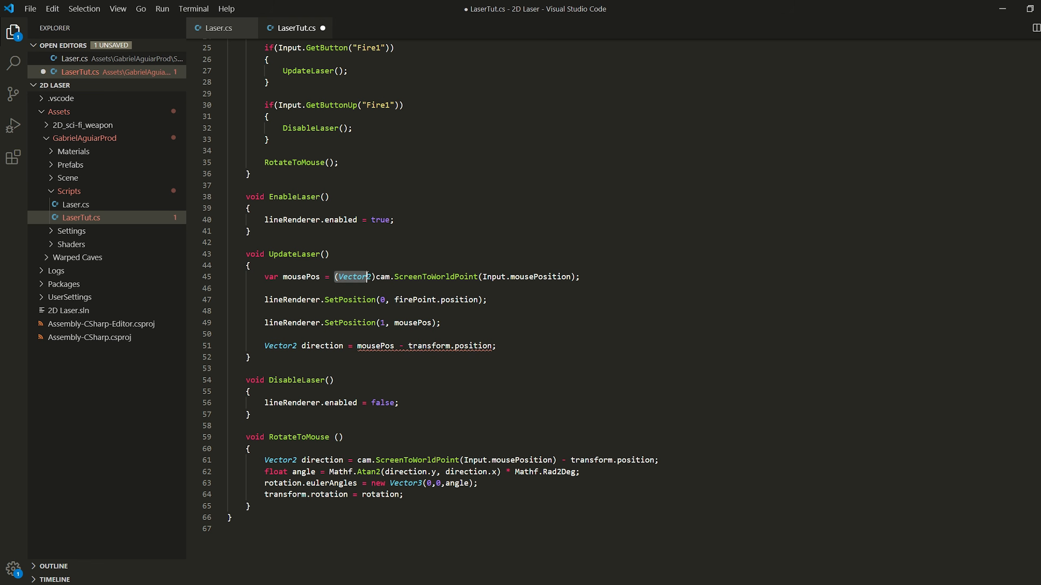
key("ctrl+c")
left_click(409, 346)
key("ctrl+v")
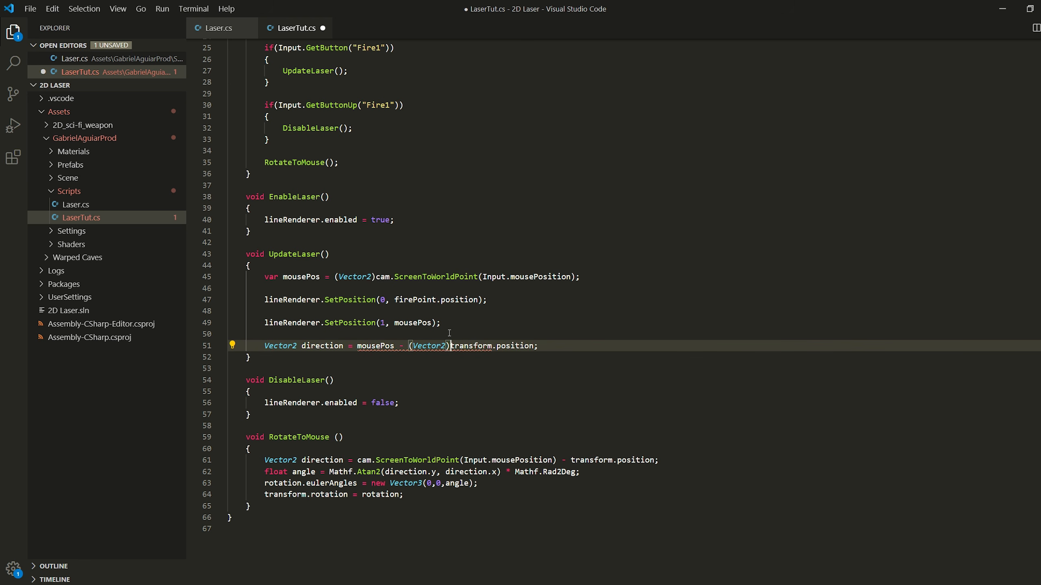
On the line below direction, declare a RaycastHit2D variable named hit and assign it a Physics2D.Raycast call
key("End")
key("Return")
scroll(369, 138, "down", 1)
type("RaycastHit2D")
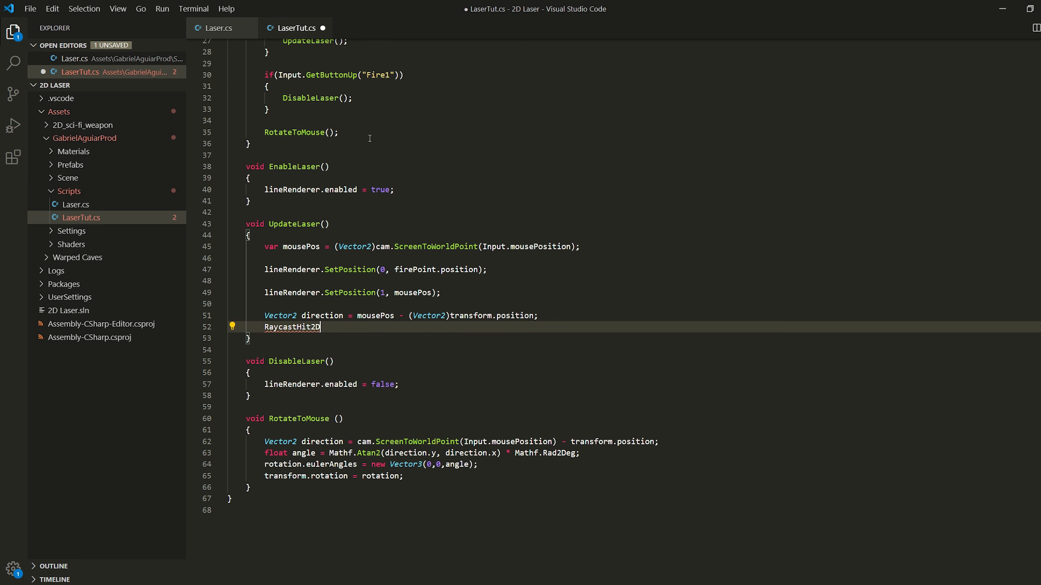
type(" hit ")
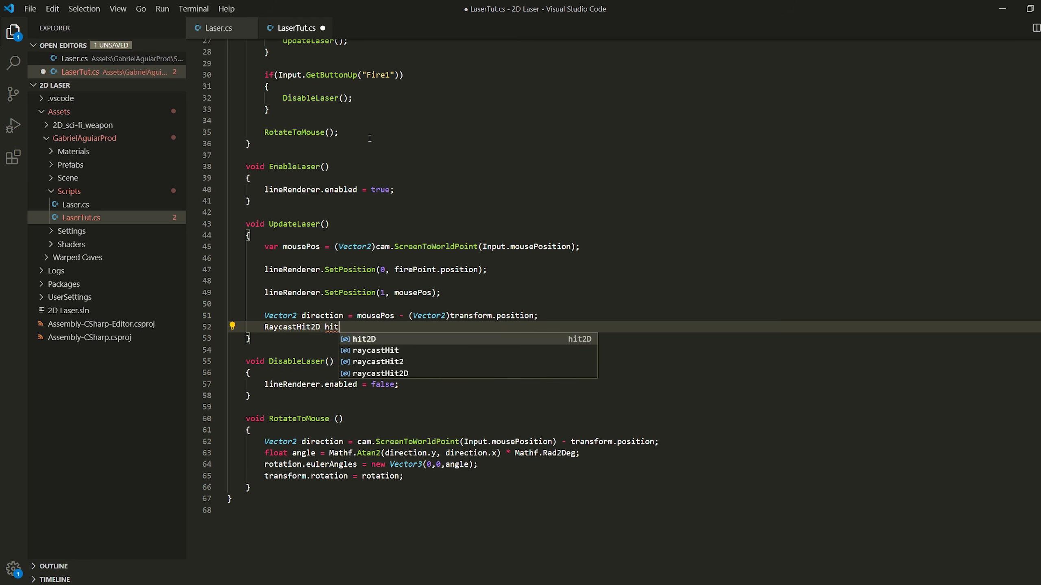
type("= ")
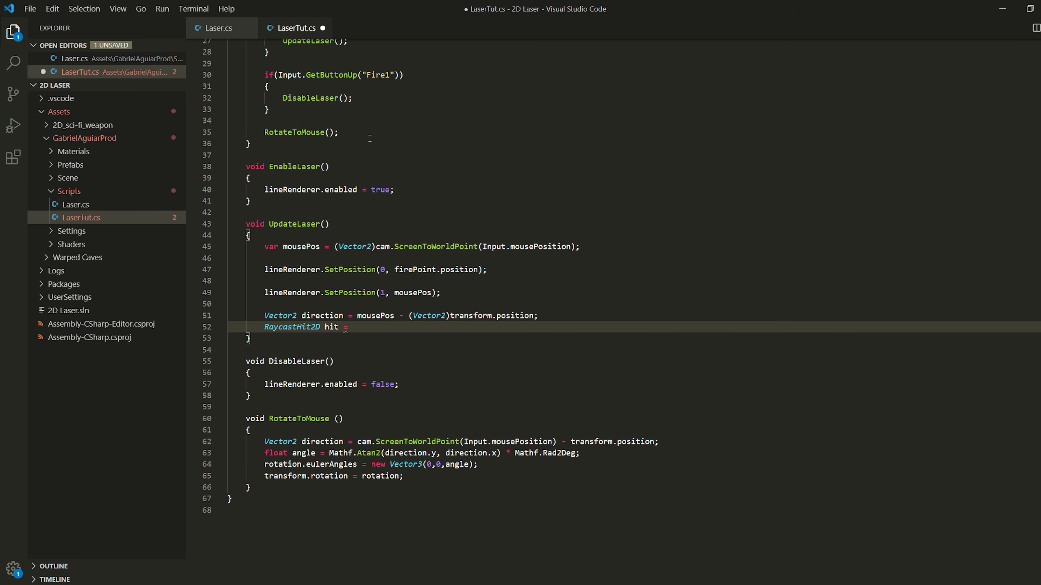
type("Physics2D.Raycast")
Pass (Vector2)transform.position as the first argument of the Physics2D.Raycast call, reusing the expression from the direction line
left_click_drag(411, 316, 533, 315)
key("ctrl+c")
left_click(436, 327)
key("ctrl+v")
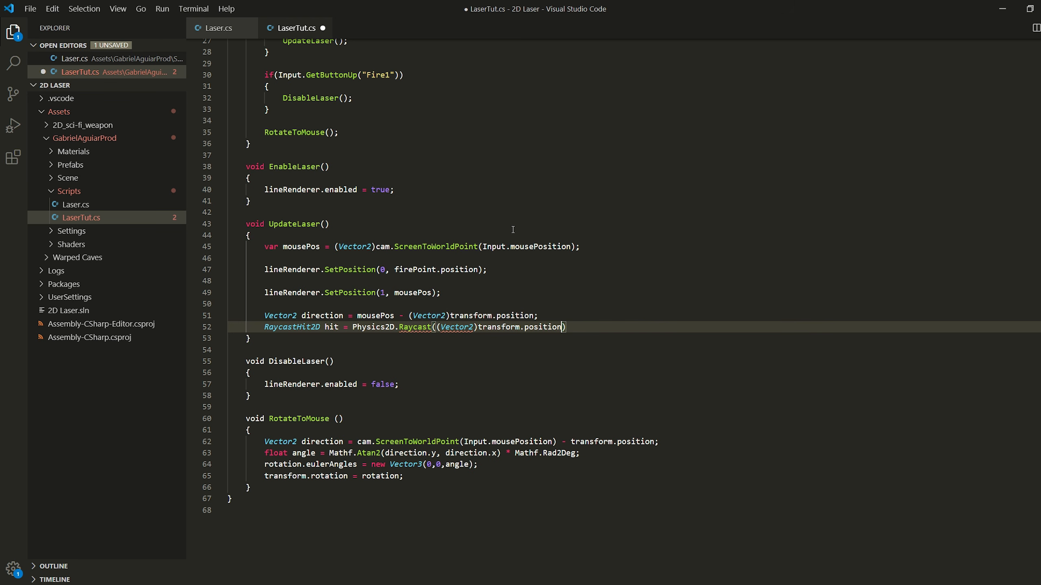
type(", ")
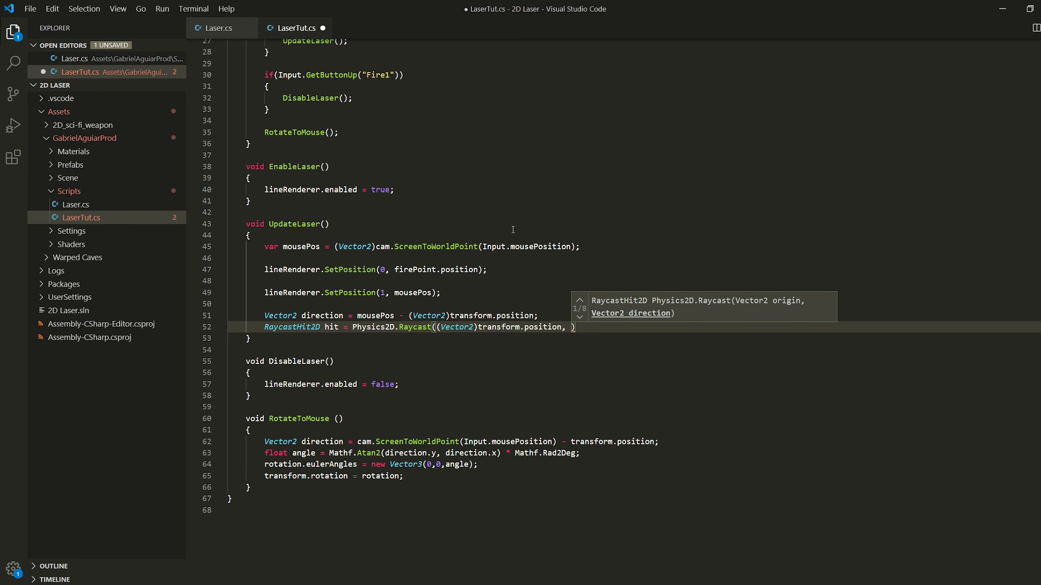
Complete the raycast call with direction.normalized as the direction and direction.magnitude as the distance
type("direction")
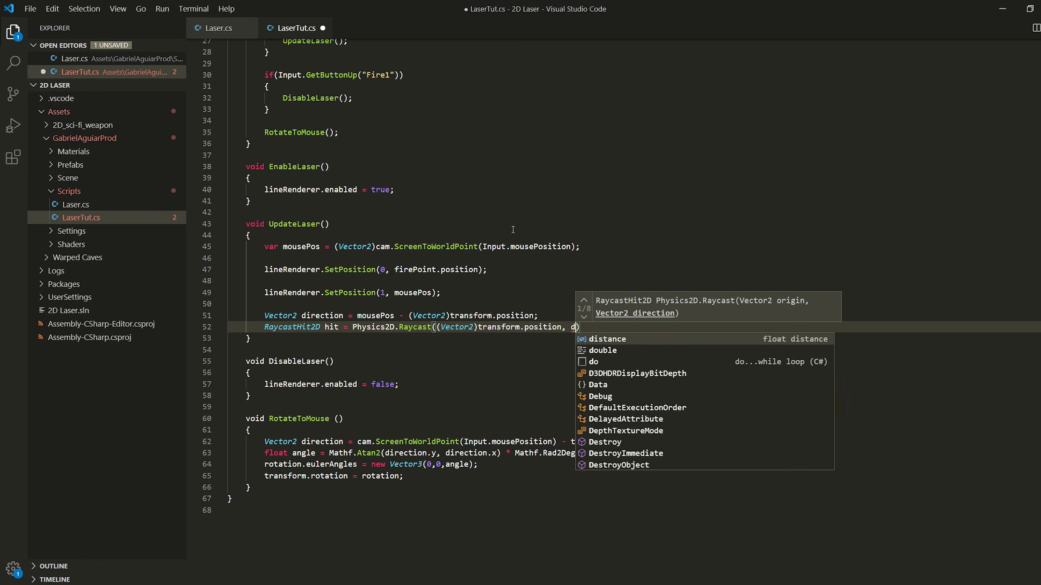
type(".no")
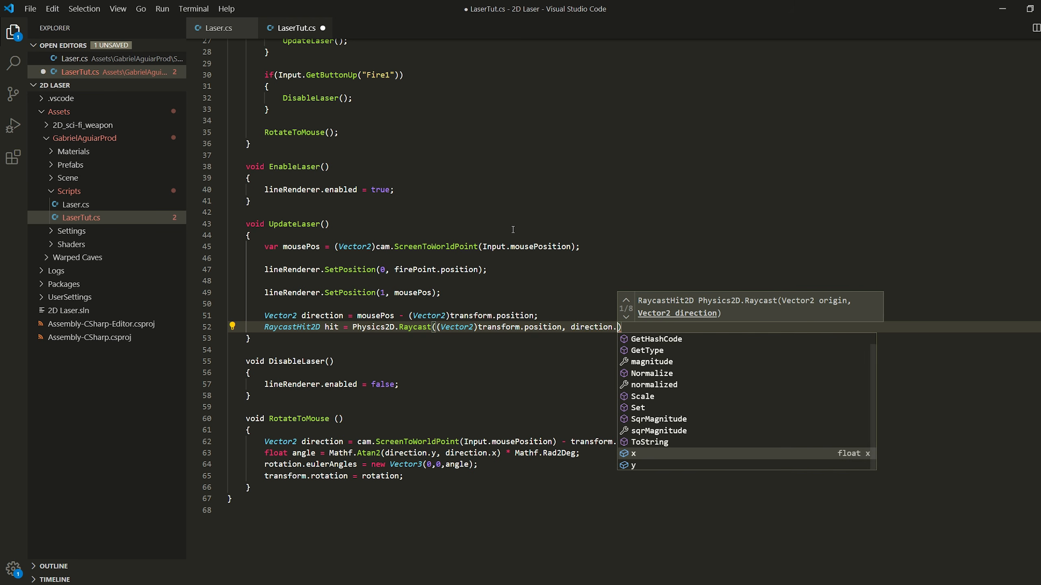
key("Tab")
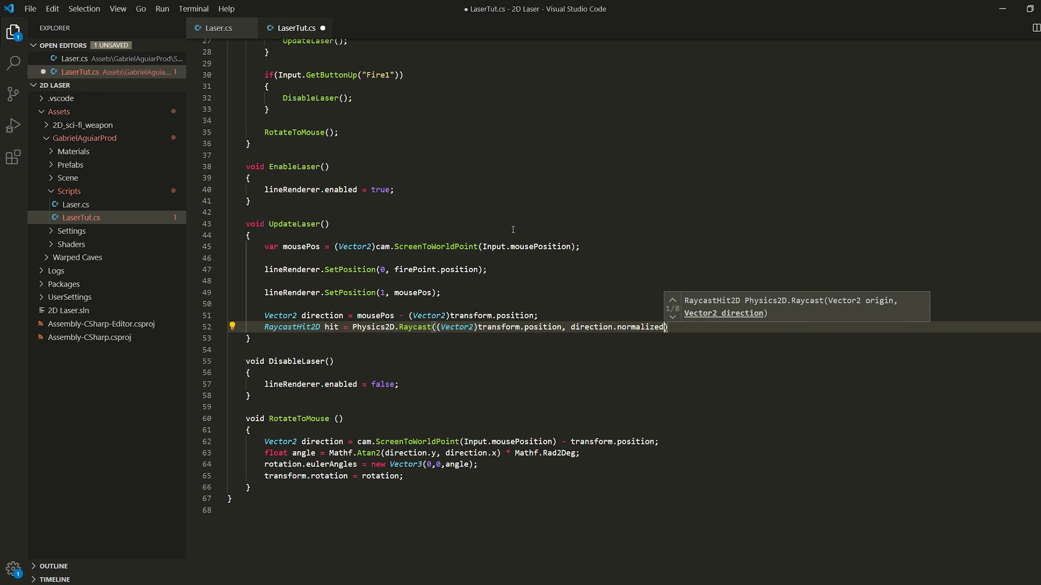
type(",")
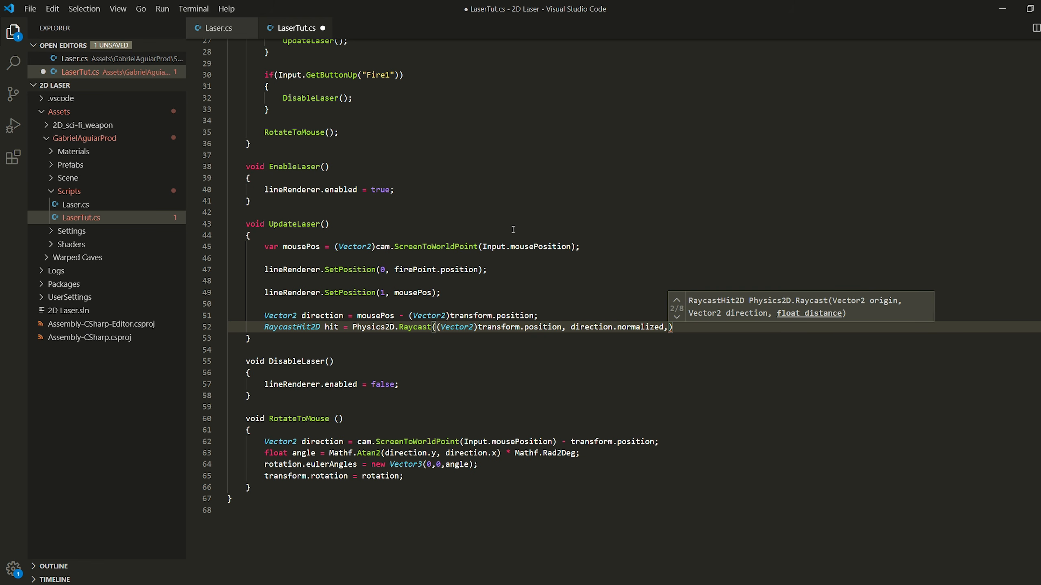
type(" direction.")
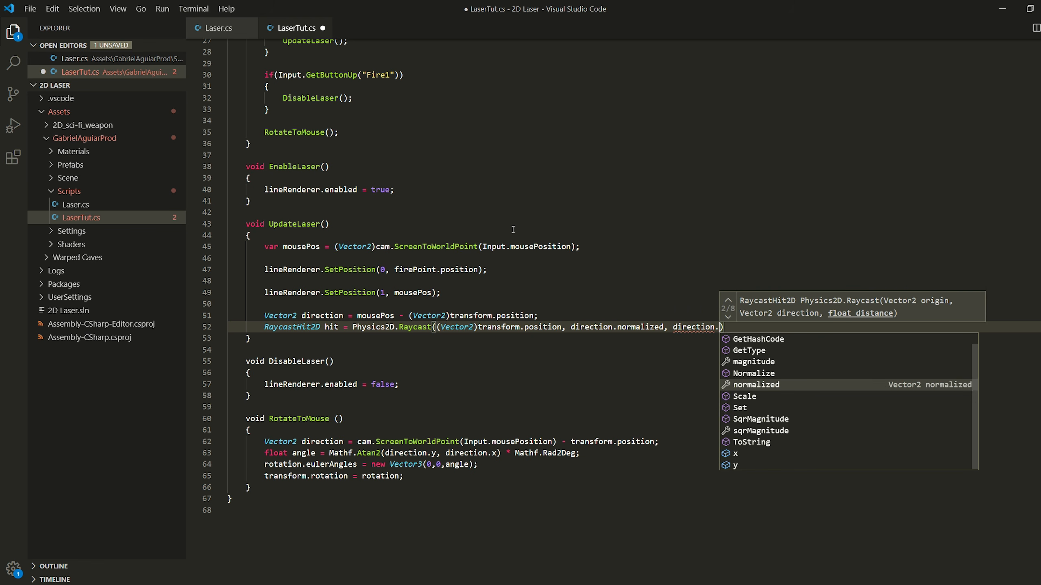
key("Tab")
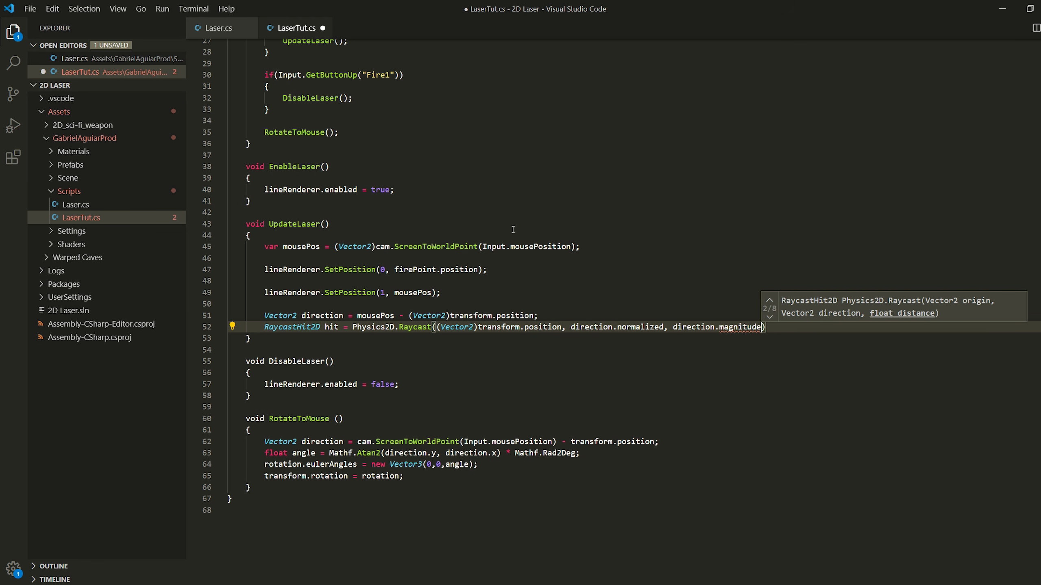
key("End")
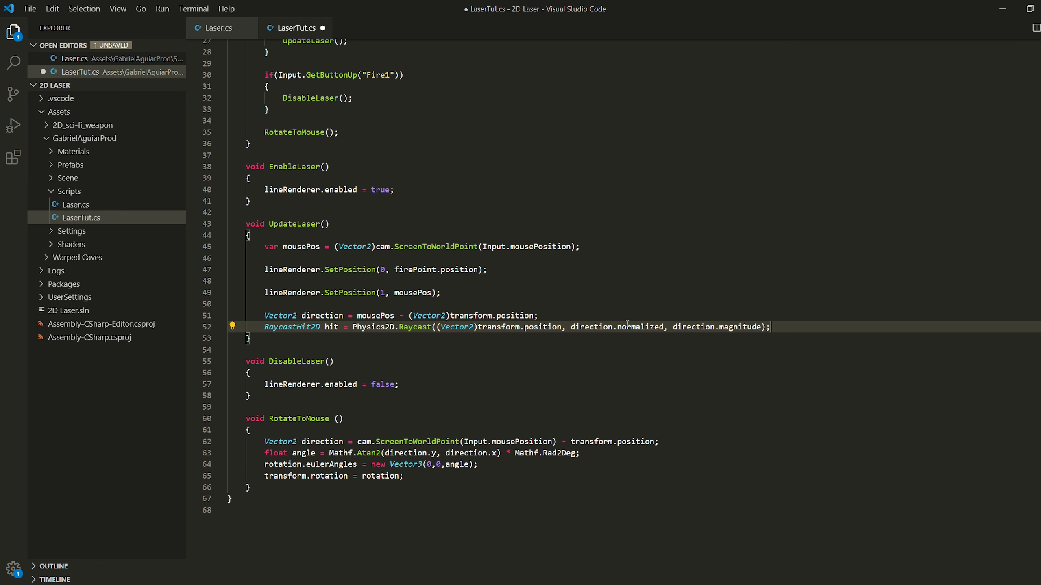
After a blank line below the raycast, add an if(hit) block with braces
mouse_move(628, 326)
mouse_move(740, 327)
key("Return")
key("Return")
type("if(hit")
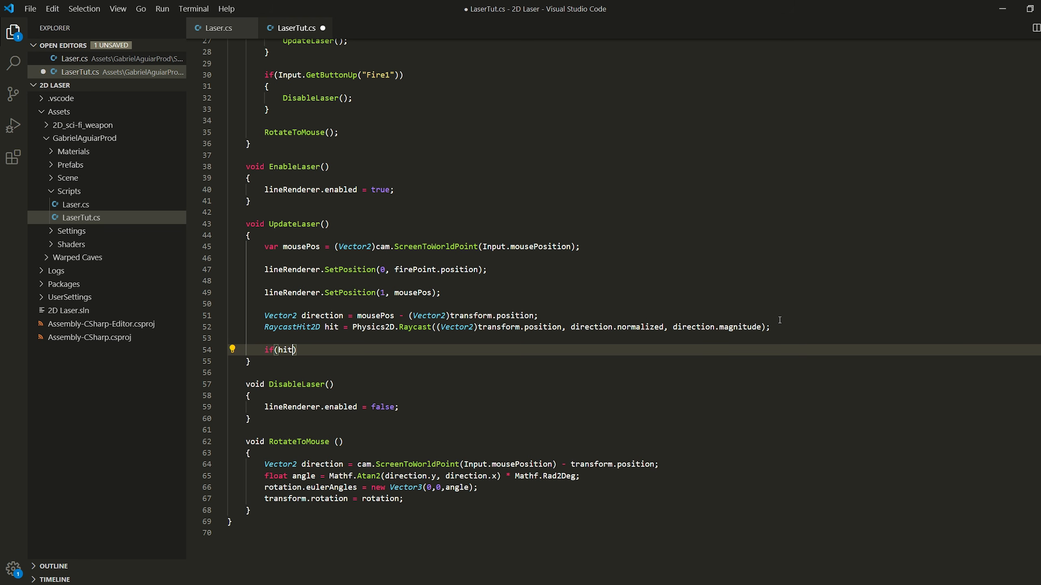
type(")")
key("Return")
type("{")
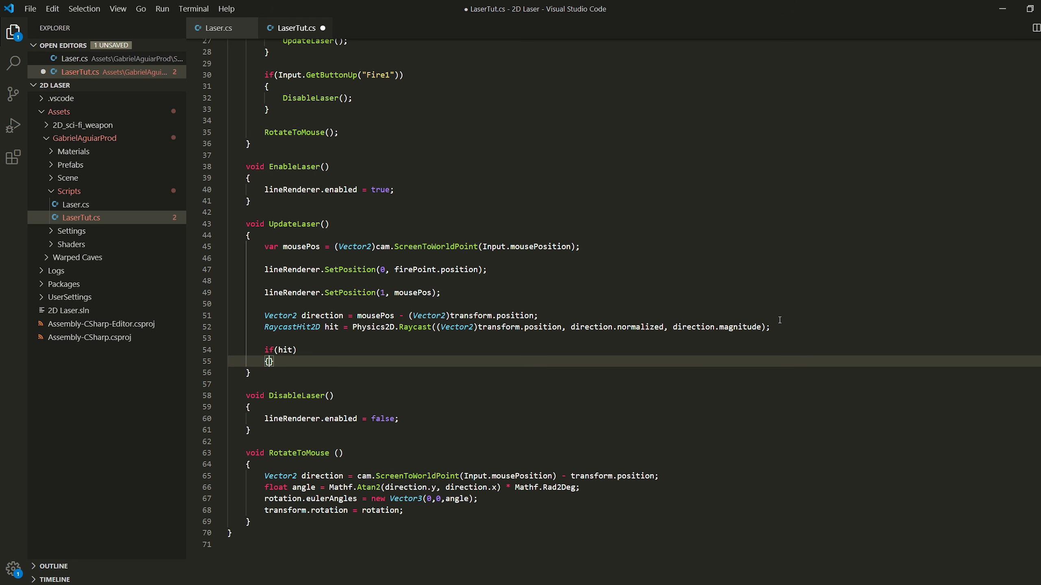
key("Return")
Inside the if(hit) block, call lineRenderer.SetPosition with index 1 and the hit's point
type("lineRenderer.")
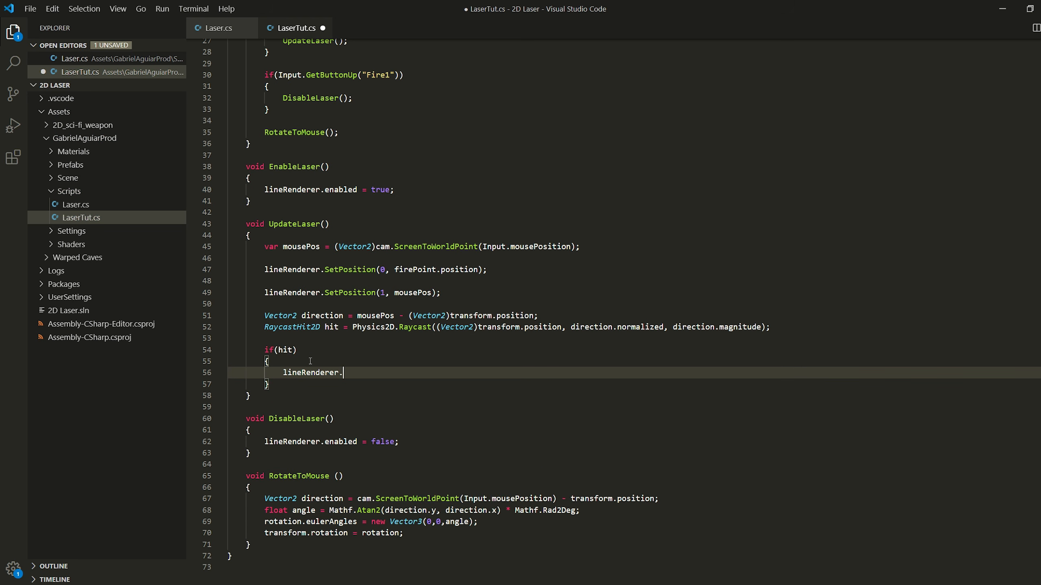
type("SetPosition(")
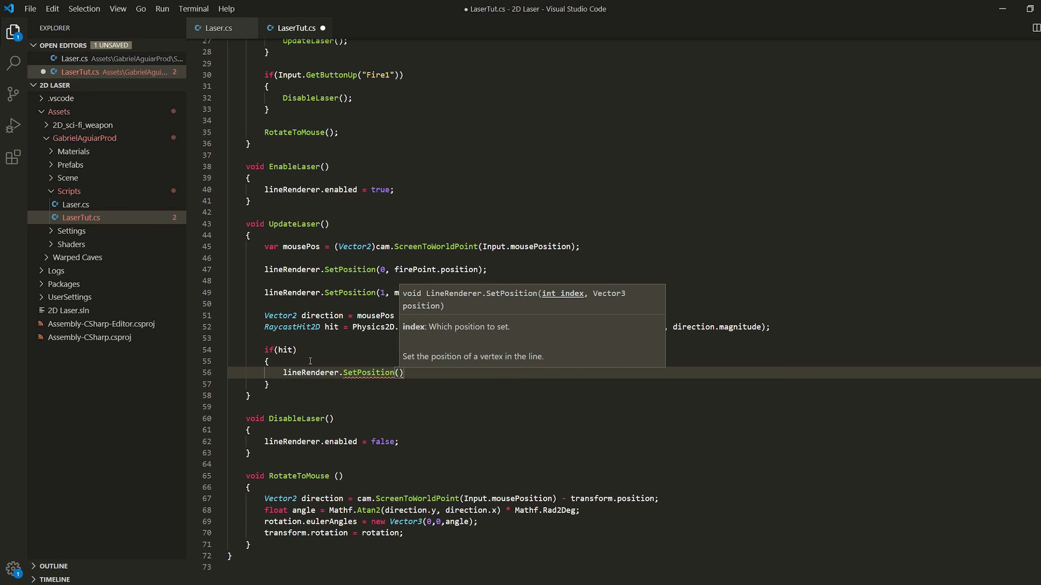
type("1, ")
type("hit.po")
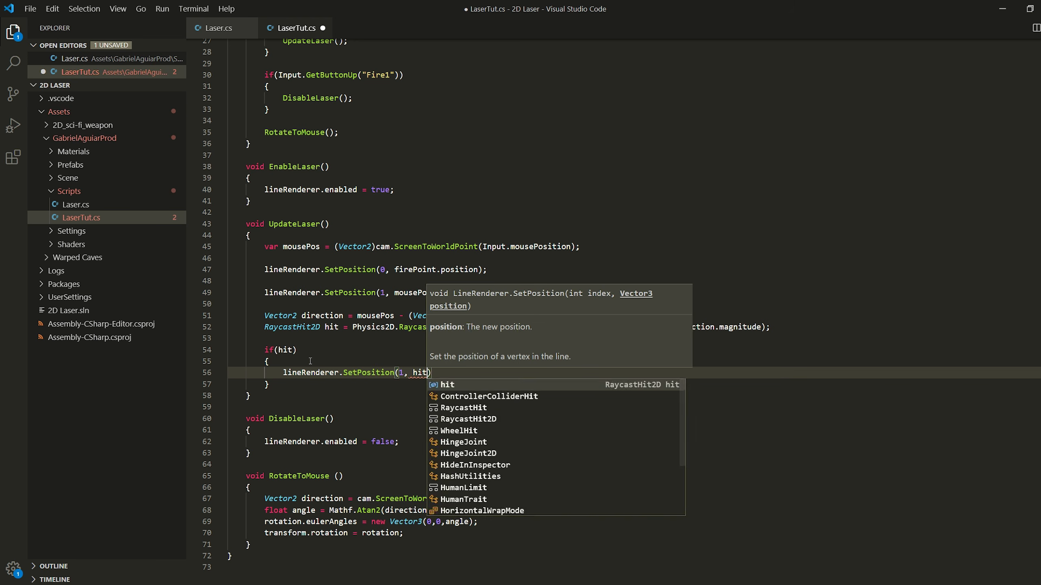
key("Tab")
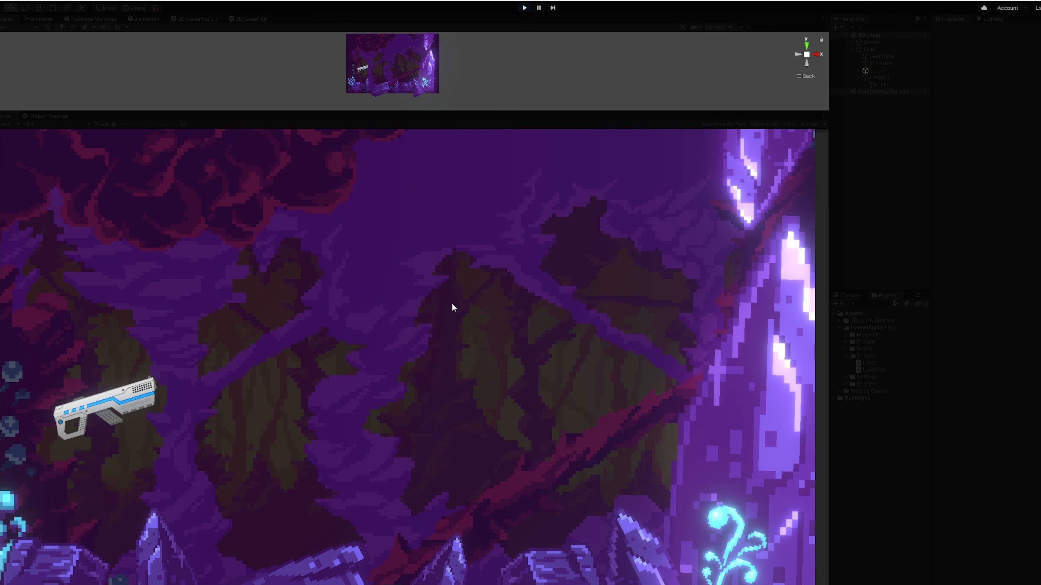
In Unity's play mode, fire the laser toward the level's colliders to test the raycast, and stop playing
left_click_drag(452, 348, 749, 452)
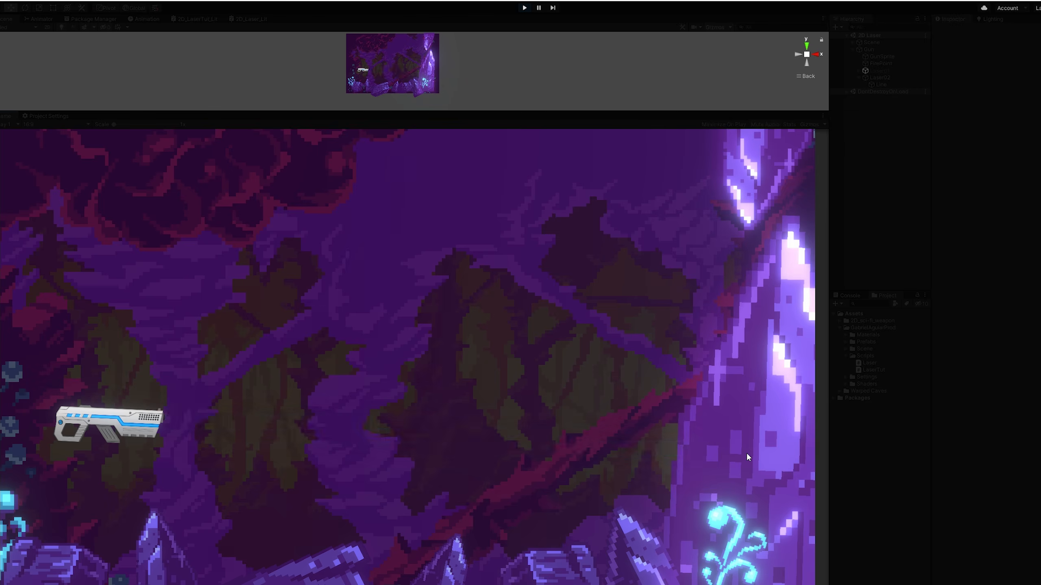
left_click_drag(758, 356, 746, 452)
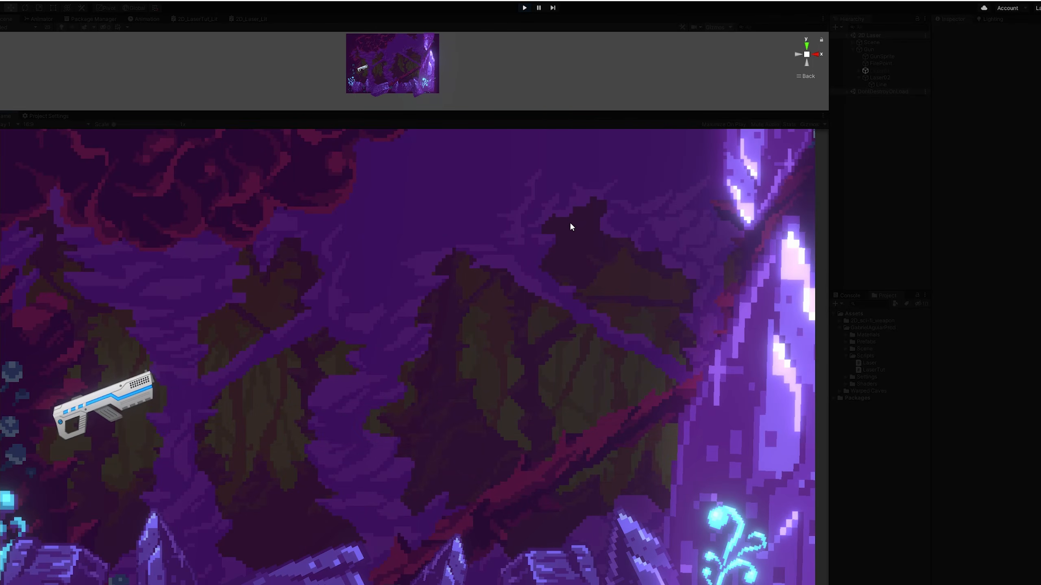
left_click(524, 7)
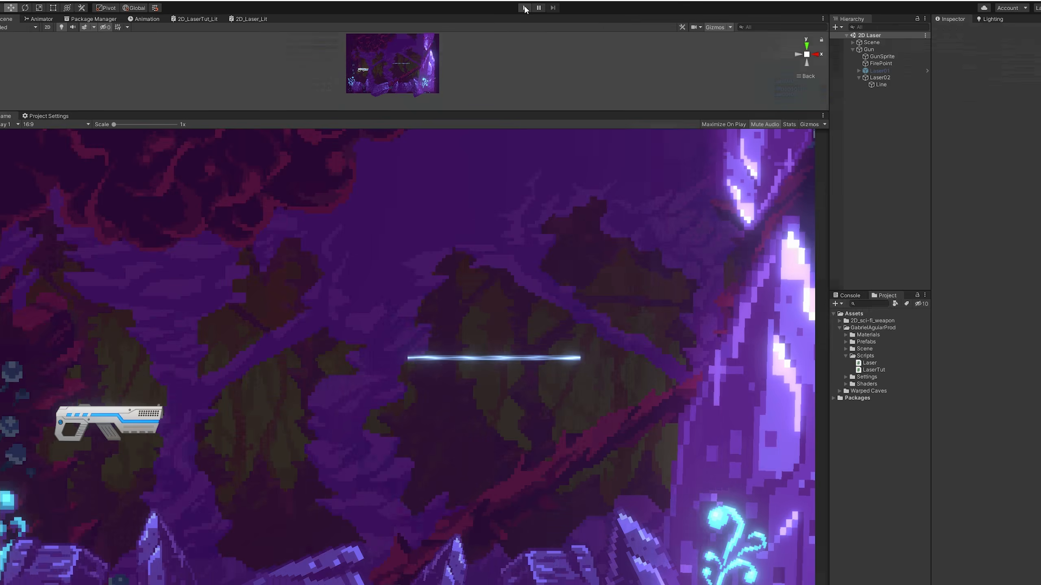
Create an empty child object under Laser02 and name it StartVFX
left_click(880, 77)
right_click(792, 98)
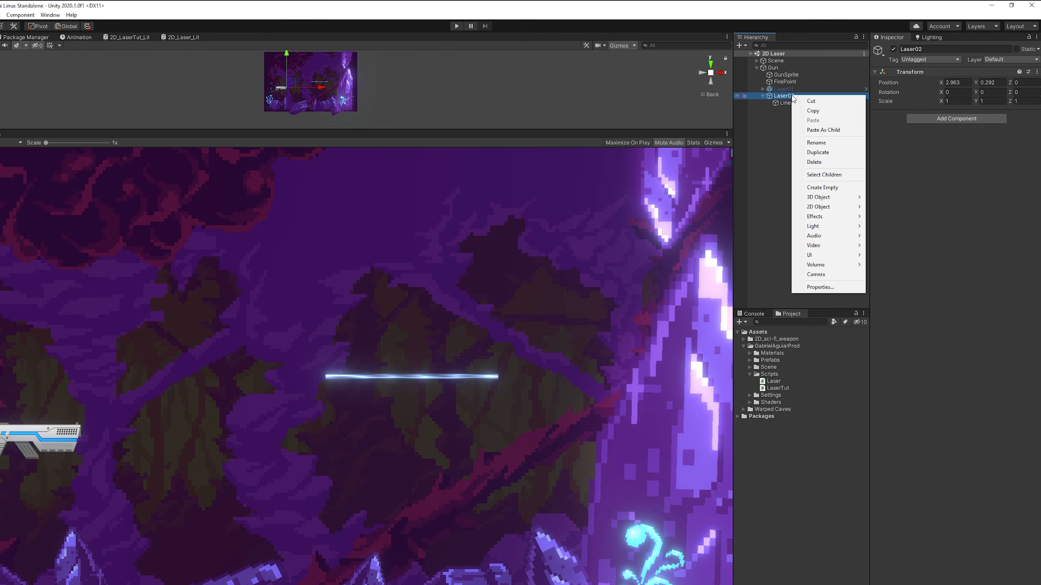
left_click(840, 186)
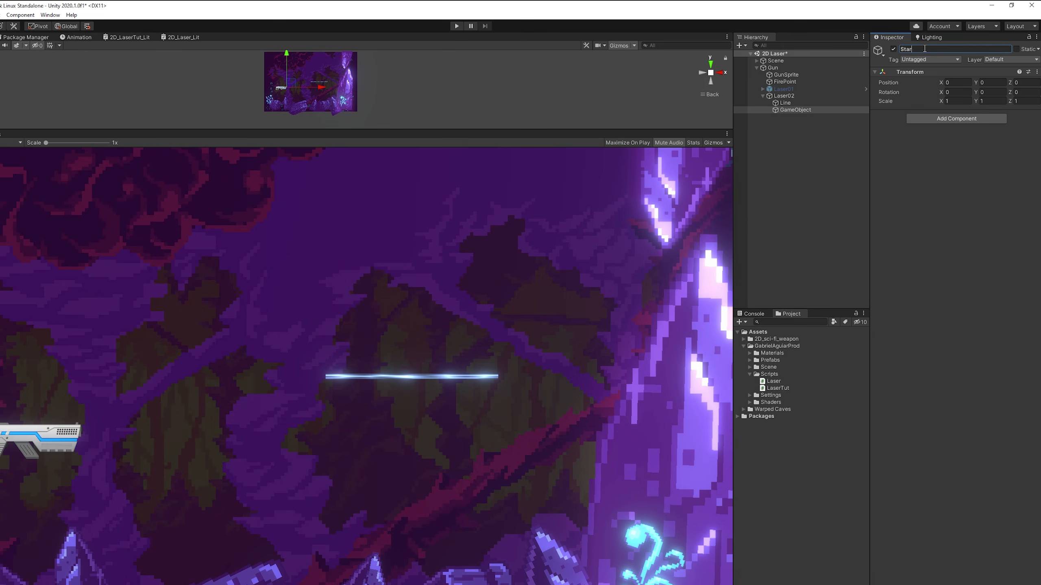
key("Return")
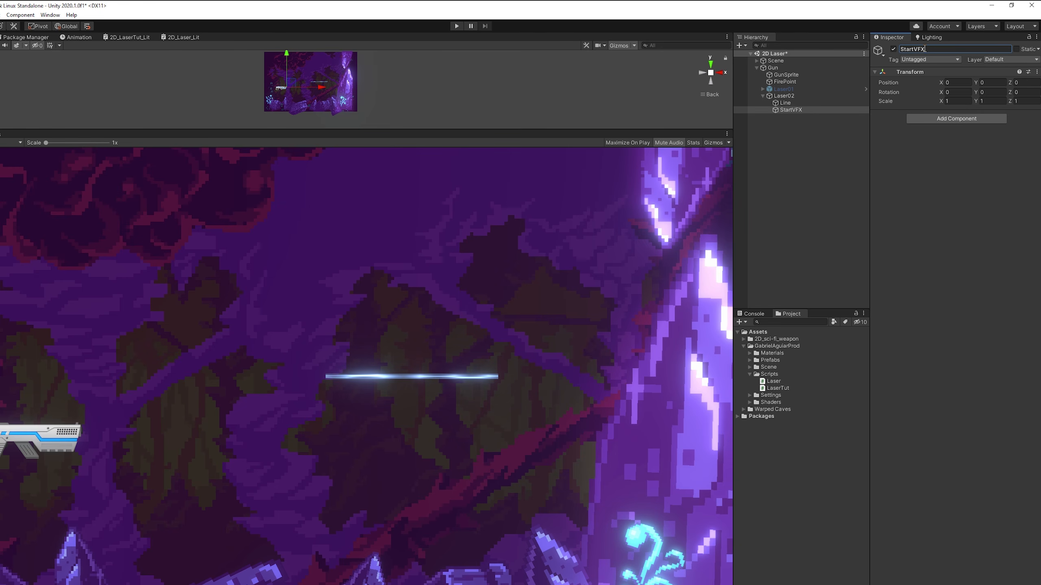
Create a second empty child object under Laser02 and name it EndVFX
right_click(795, 98)
left_click(827, 190)
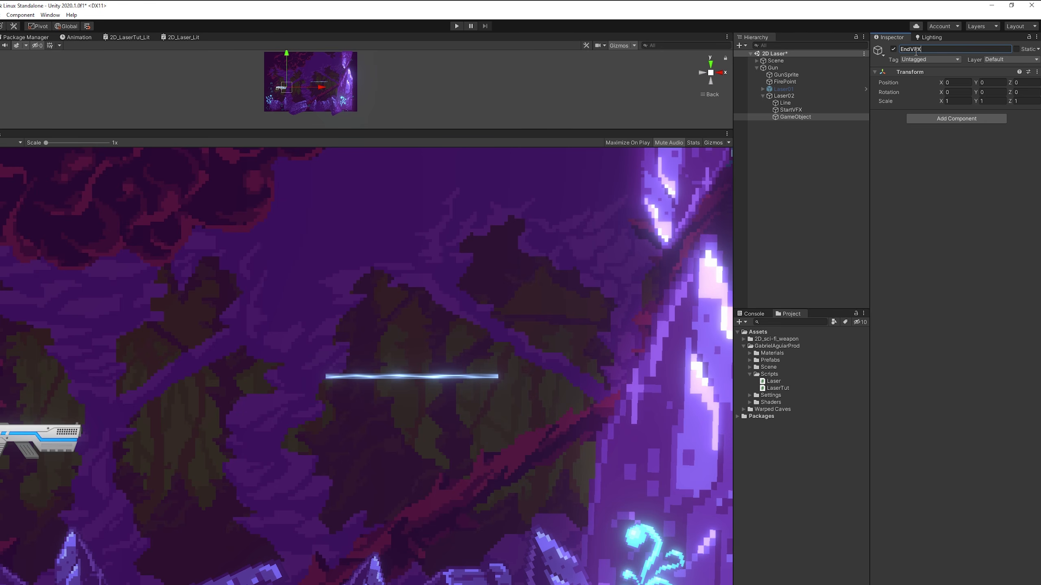
key("Return")
Move EndVFX along the X axis away from the gun's muzzle, to a position of about X 3.31
scroll(292, 93, "up", 5)
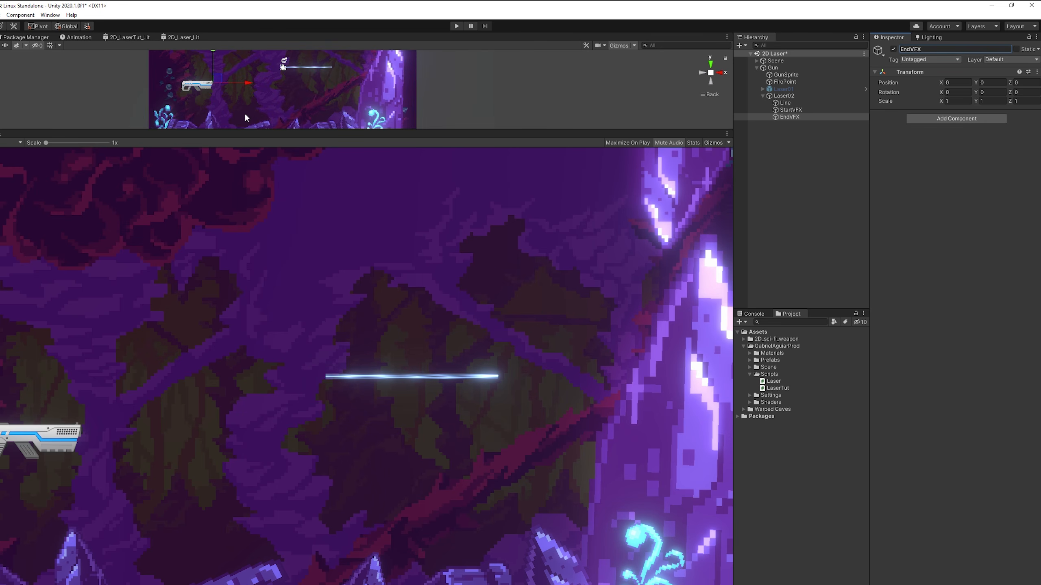
left_click_drag(211, 130, 211, 192)
middle_click_drag(150, 83, 293, 93)
scroll(289, 111, "up", 8)
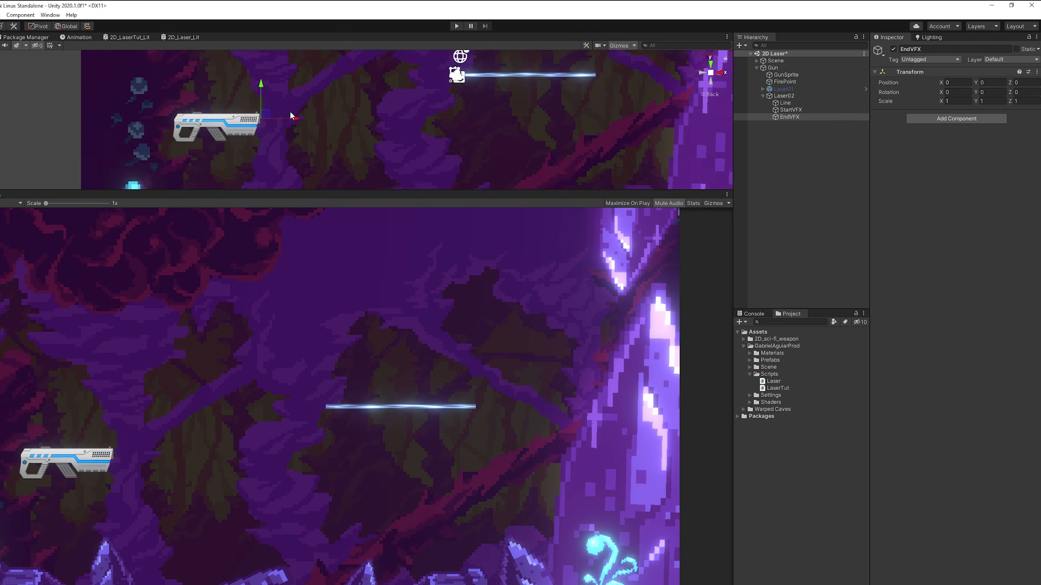
left_click_drag(295, 118, 396, 120)
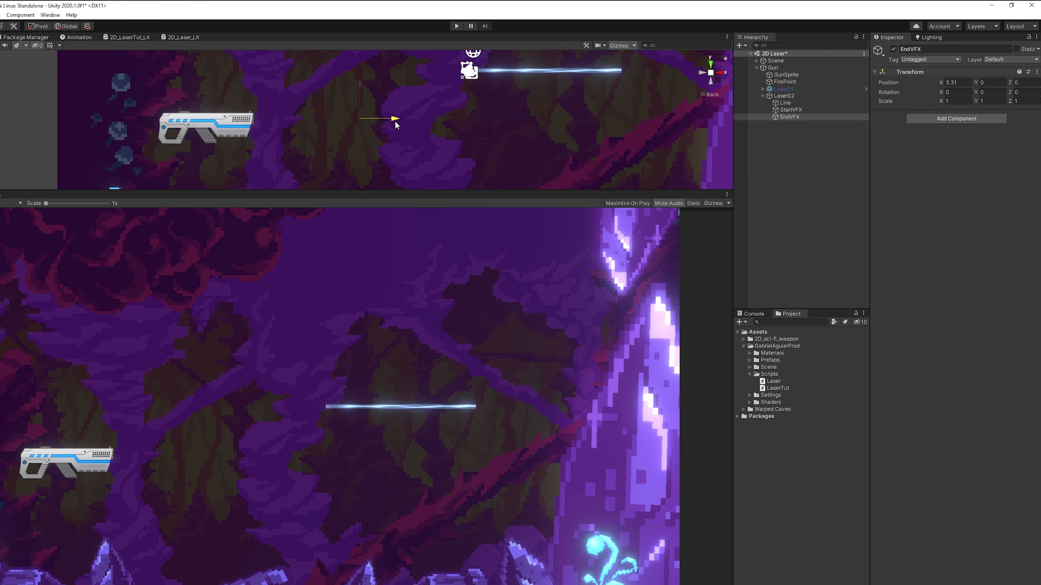
Add a Particle System named Particles as a child of StartVFX and enlarge the Scene view
left_click(789, 110)
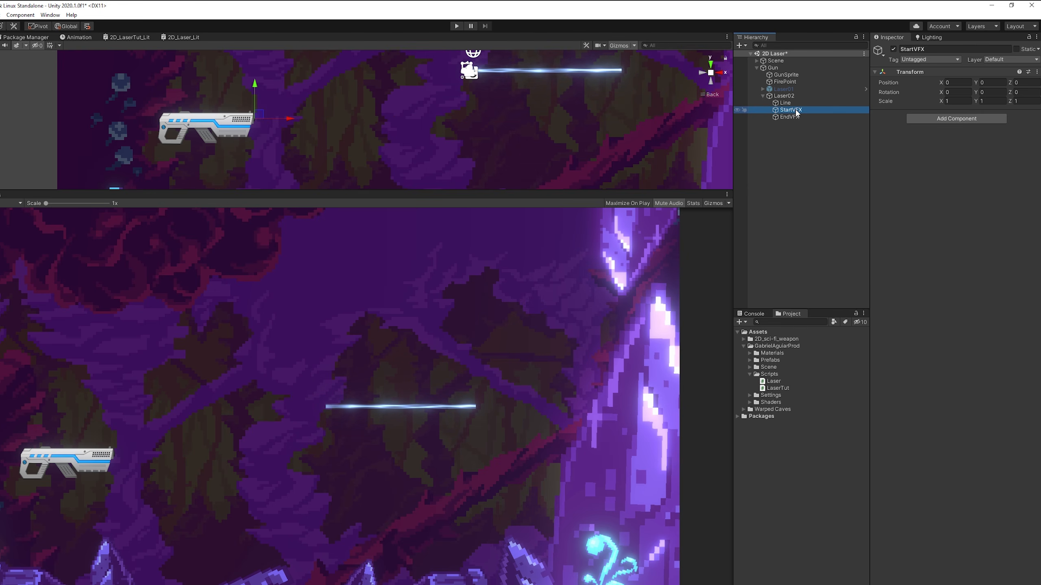
right_click(794, 110)
mouse_move(828, 231)
left_click(901, 231)
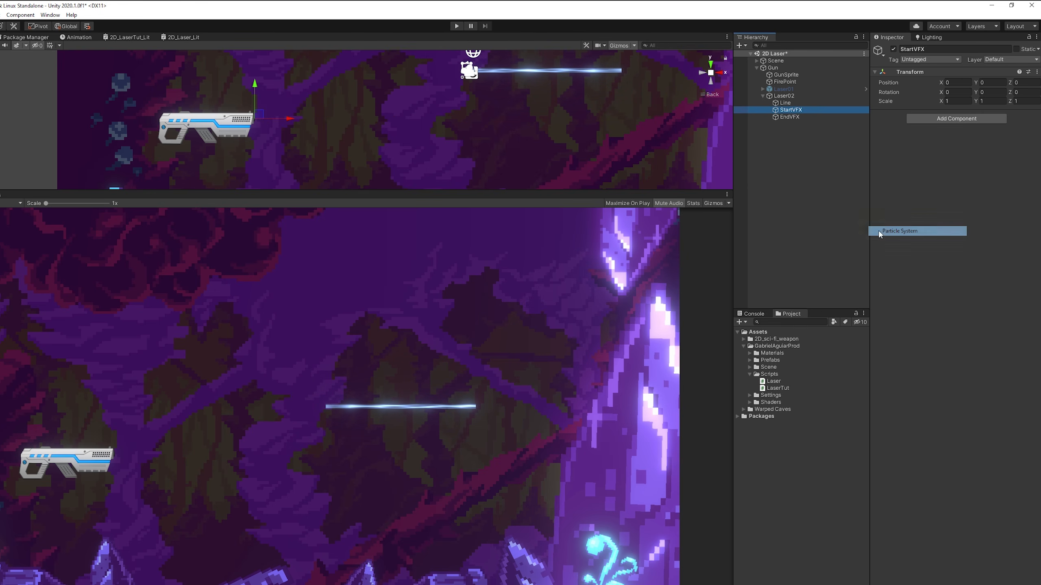
type("Particles")
key("Return")
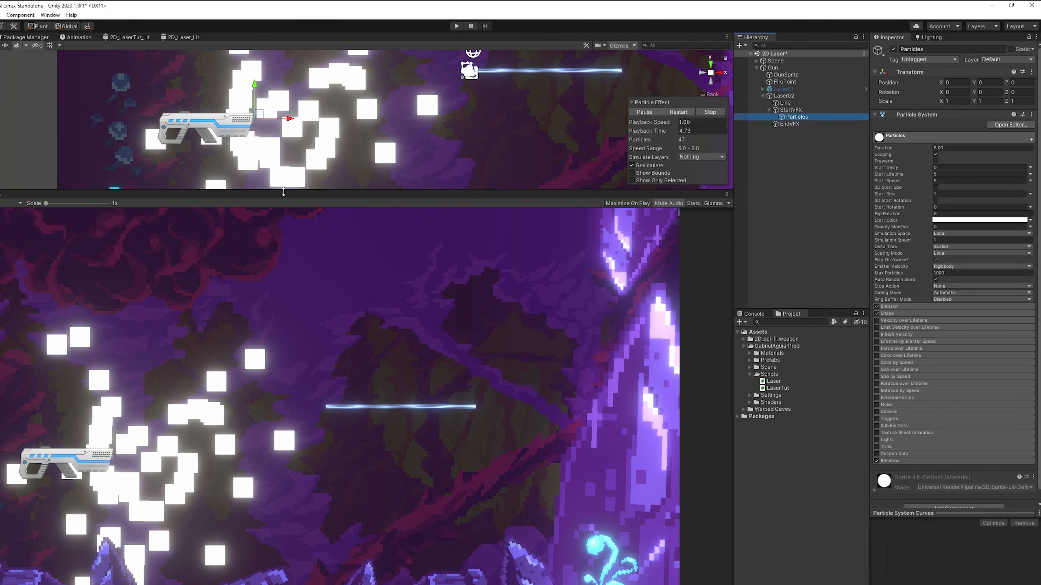
left_click_drag(276, 191, 271, 372)
scroll(256, 292, "down", 5)
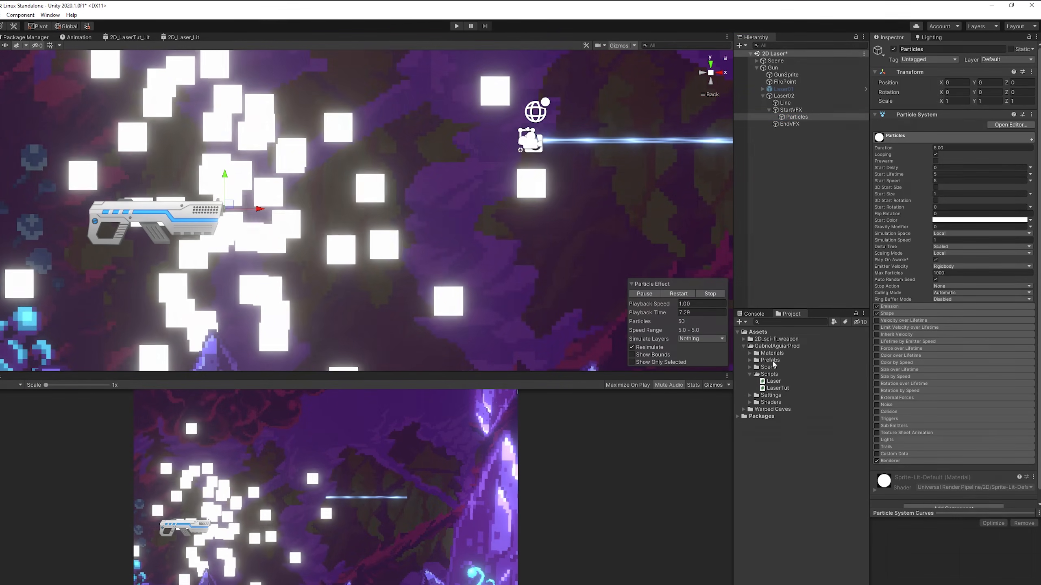
Create a new material named Particle2 in the GabrielAguiarProd Materials folder
left_click(749, 353)
right_click(772, 353)
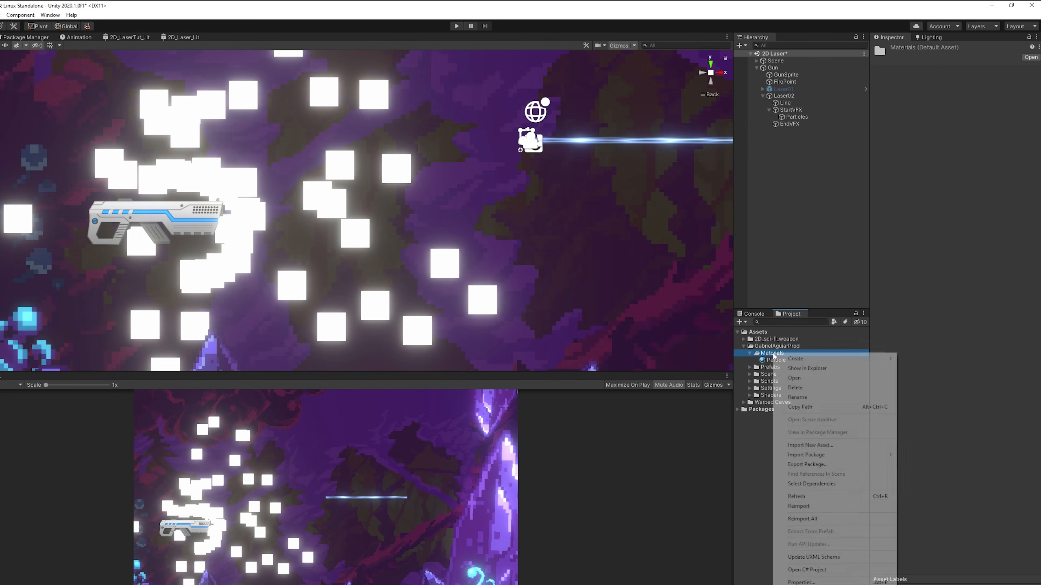
mouse_move(815, 359)
left_click(924, 144)
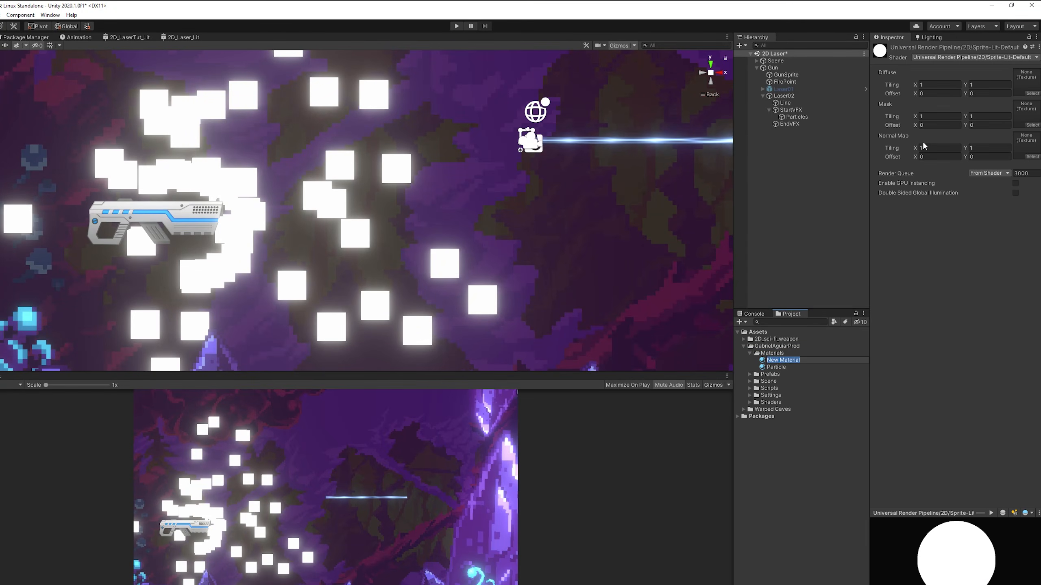
type("Particle2")
key("Return")
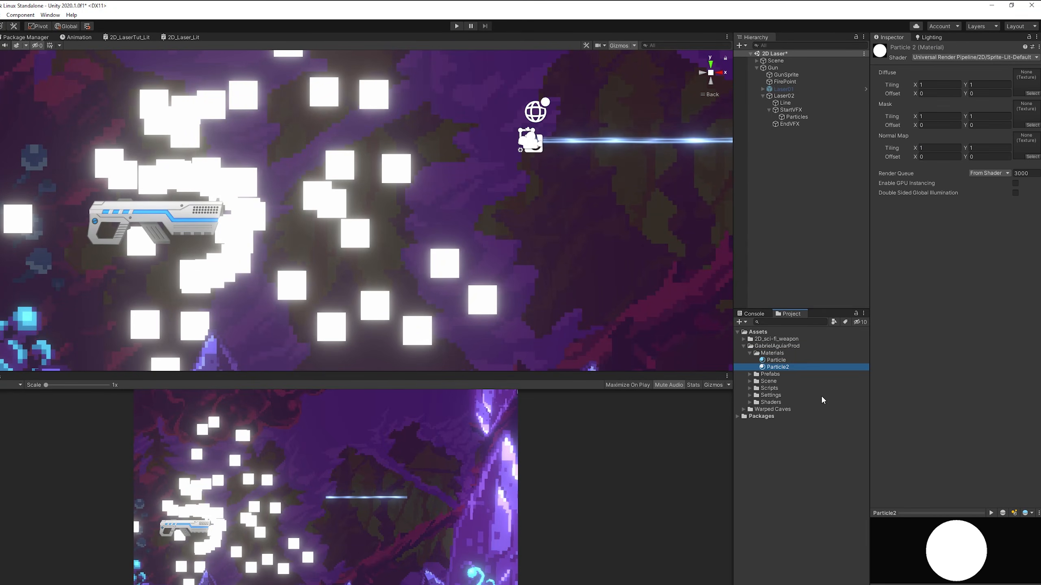
Give Particle2 the Universal Render Pipeline/Particles/Lit shader, with a Transparent surface type, Additive blending mode and Additive color mode
left_click(940, 58)
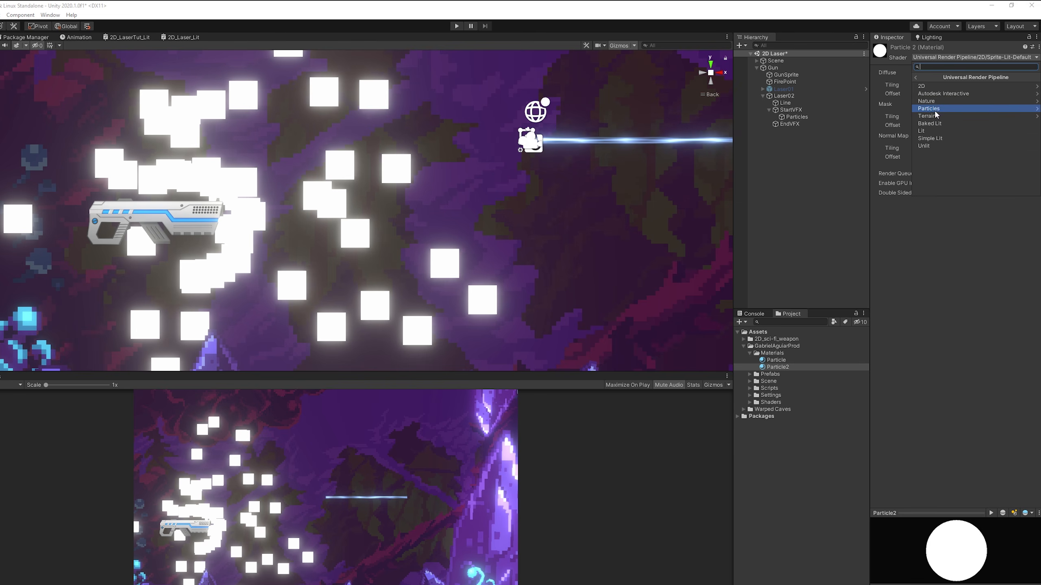
left_click(936, 109)
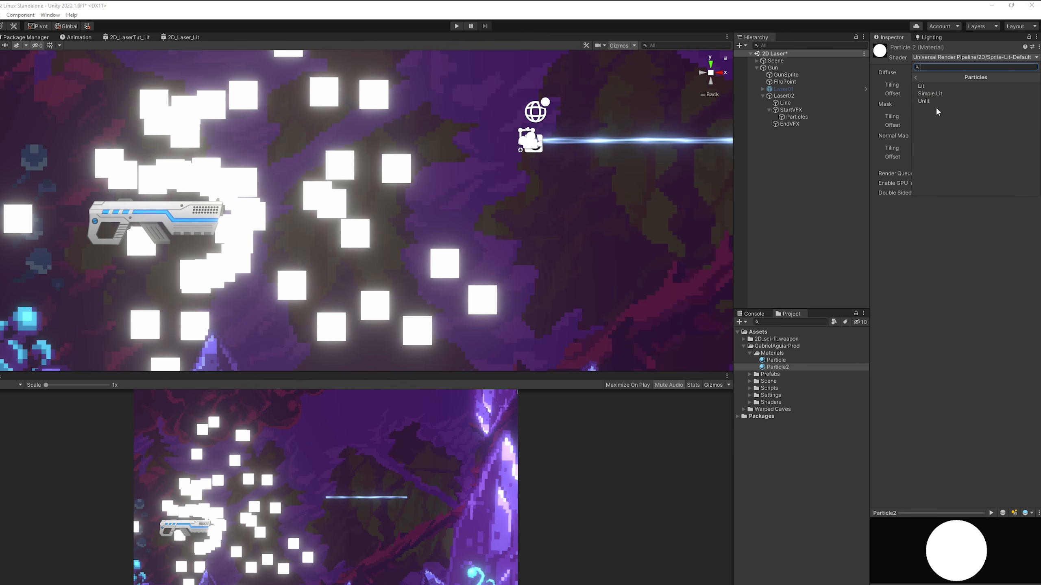
left_click(927, 87)
left_click(955, 82)
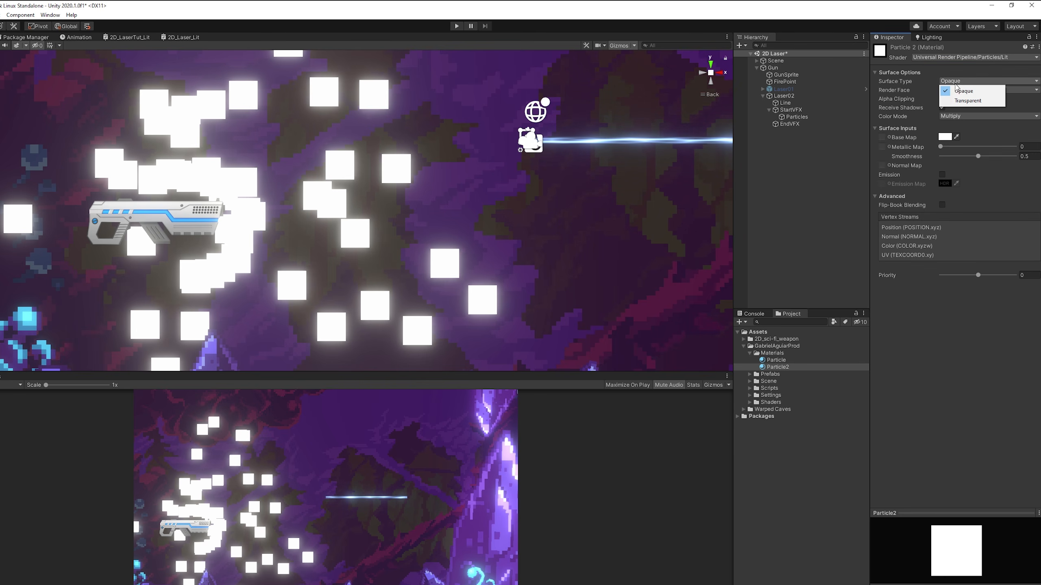
left_click(954, 100)
left_click(953, 89)
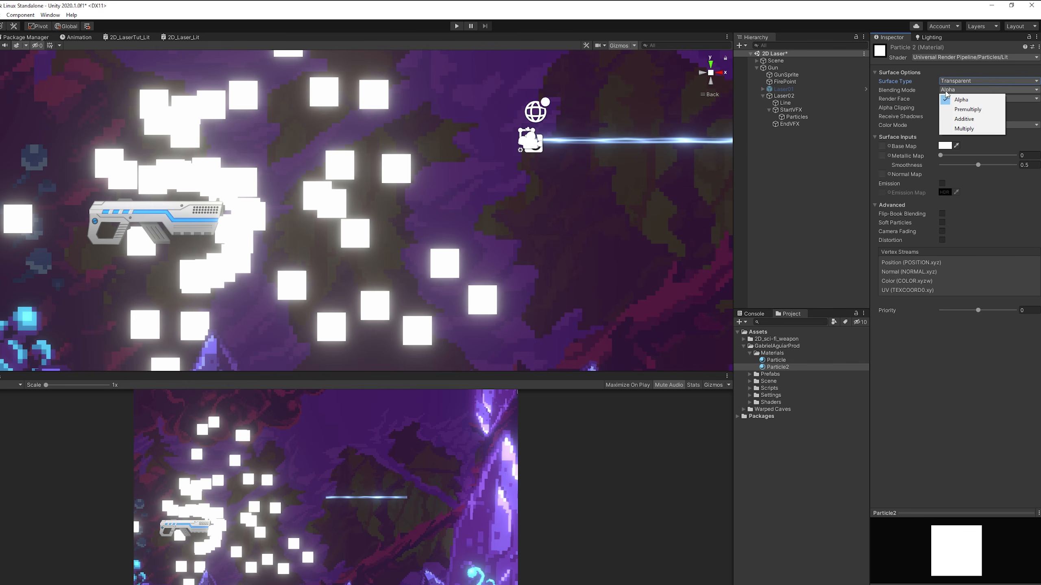
left_click(947, 120)
left_click(951, 125)
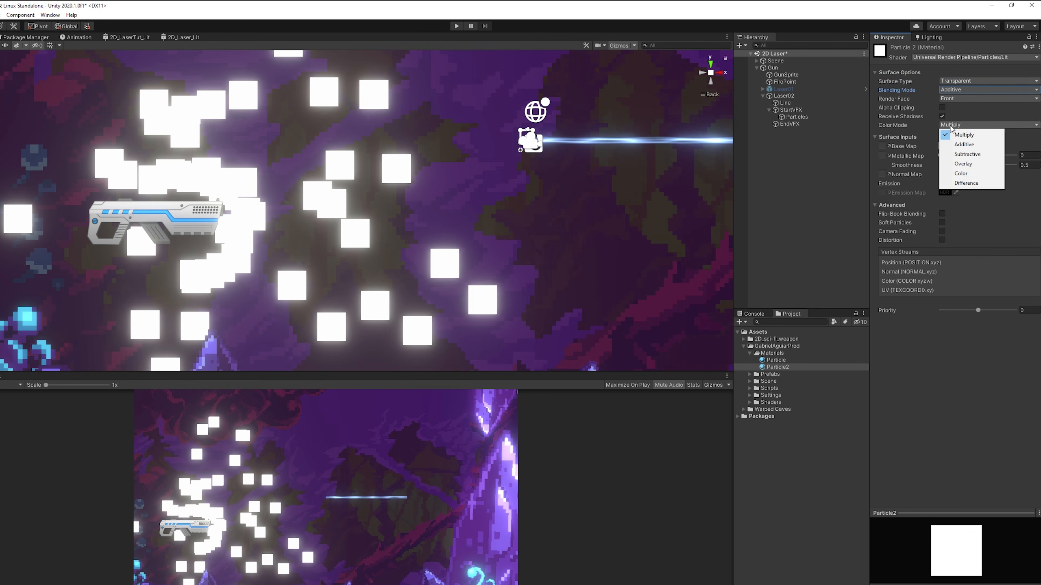
left_click(958, 146)
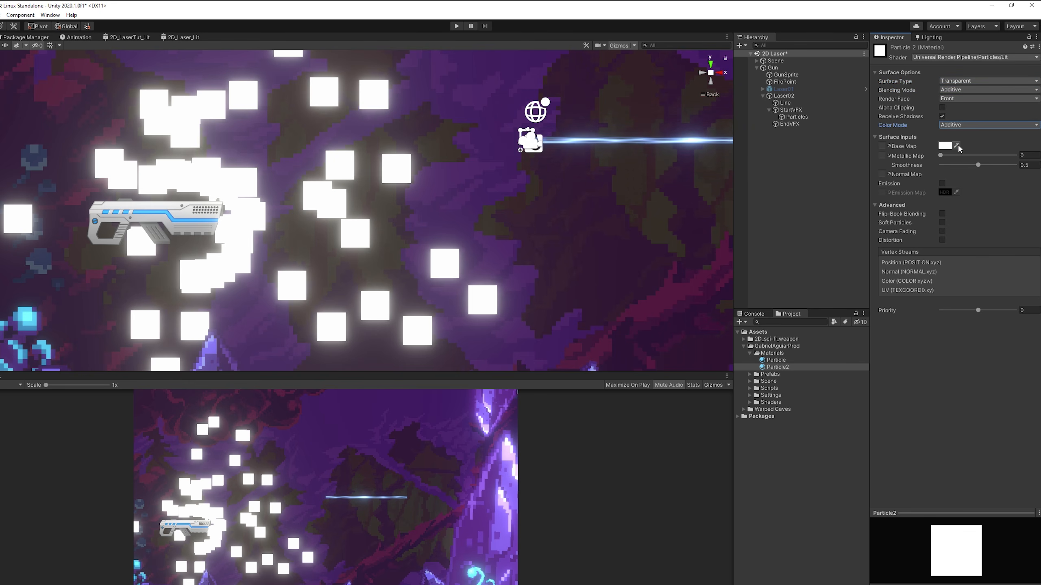
Assign the Default-Particle texture to the Base Map of Particle2
left_click(890, 146)
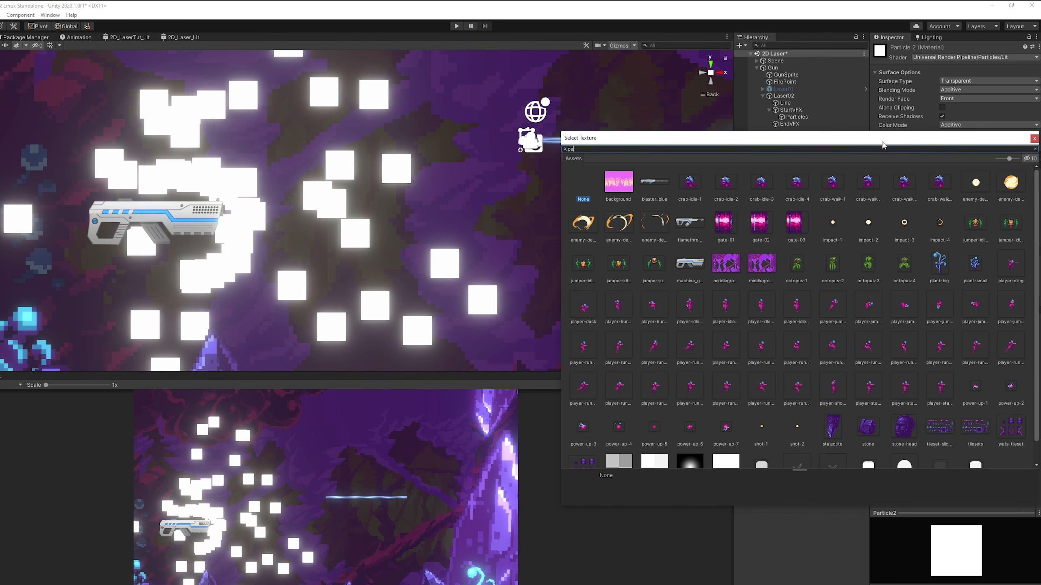
left_click(615, 181)
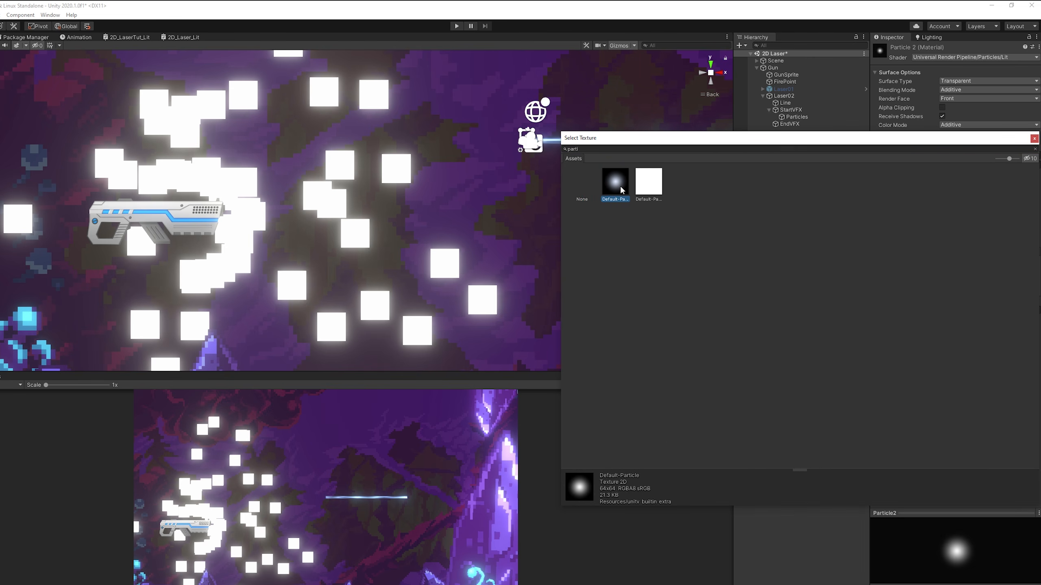
double_click(617, 183)
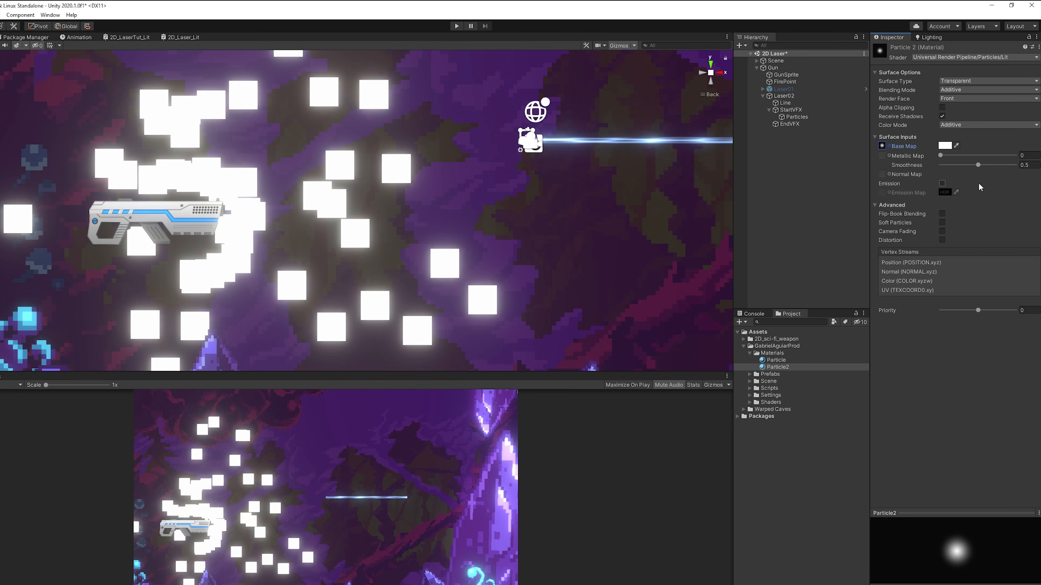
Set Particle2 as the Renderer material of the Particles system under StartVFX
left_click(796, 117)
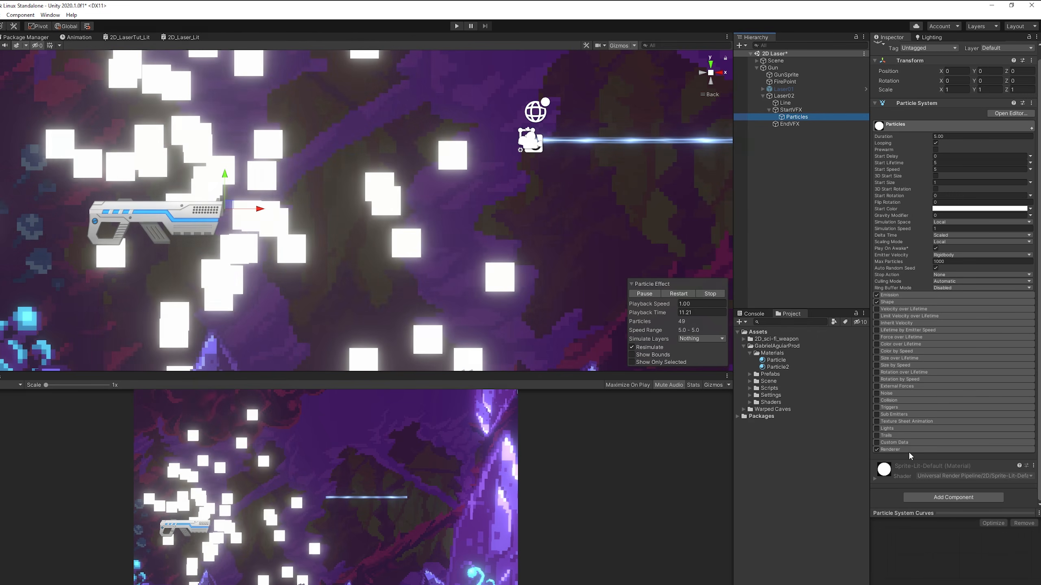
left_click(890, 450)
scroll(948, 443, "down", 4)
left_click_drag(777, 368, 977, 319)
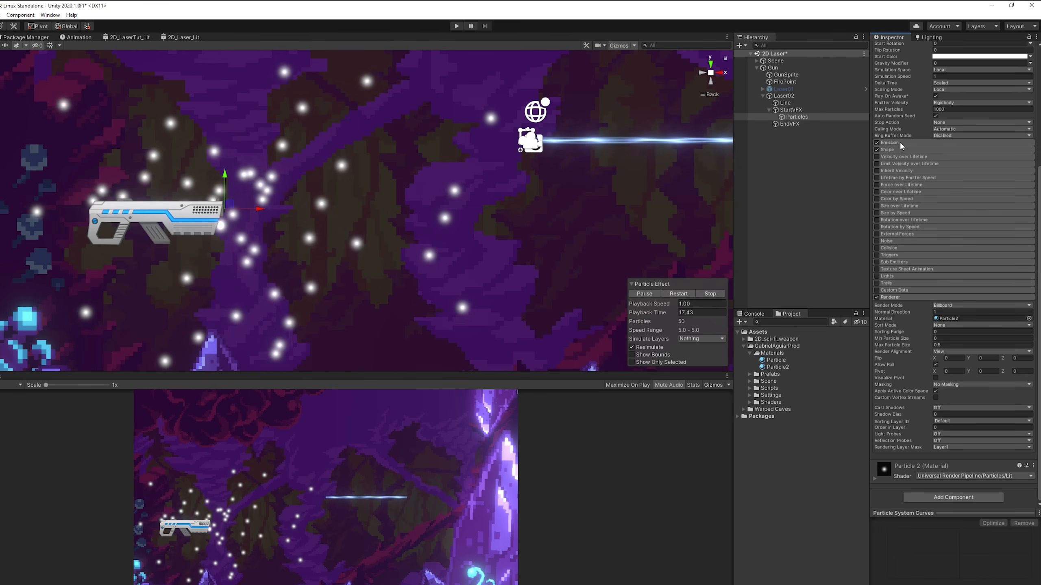
Rotate the Particles emitter to Y 90 so its cone points forward from the gun's muzzle
left_click(888, 150)
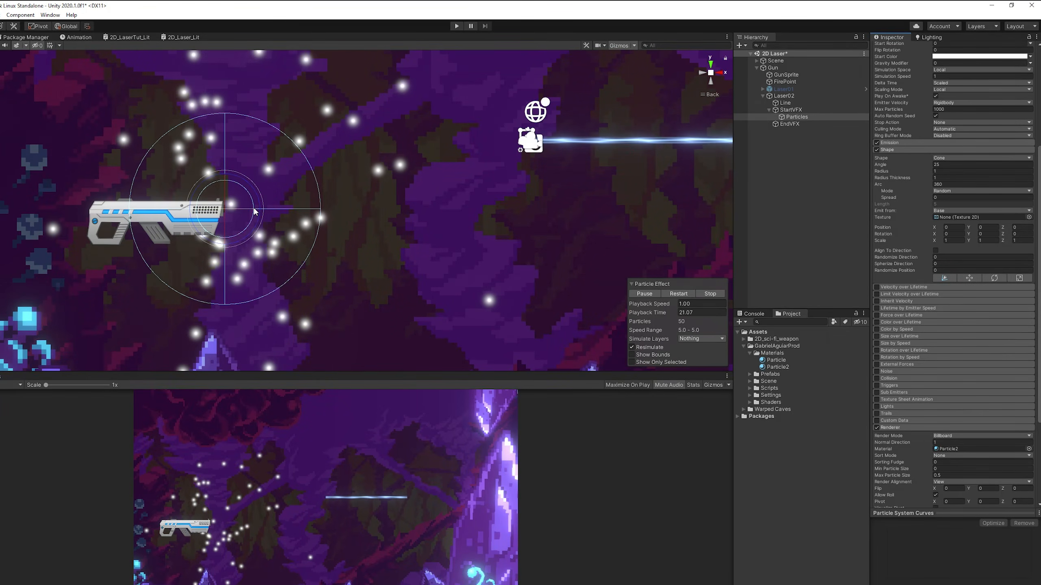
left_click_drag(253, 210, 147, 210)
scroll(929, 159, "up", 3)
scroll(929, 158, "up", 3)
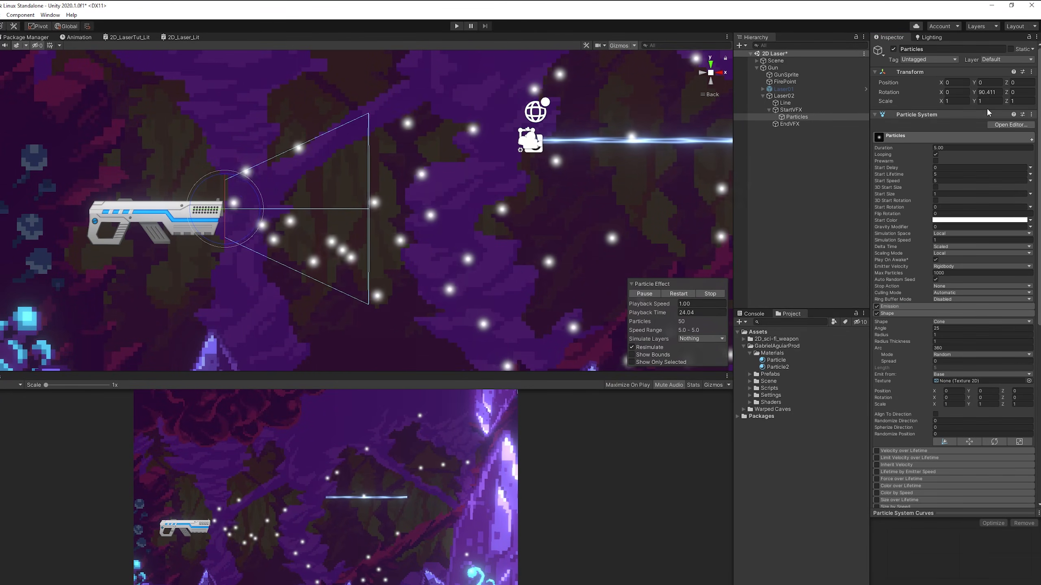
left_click(990, 92)
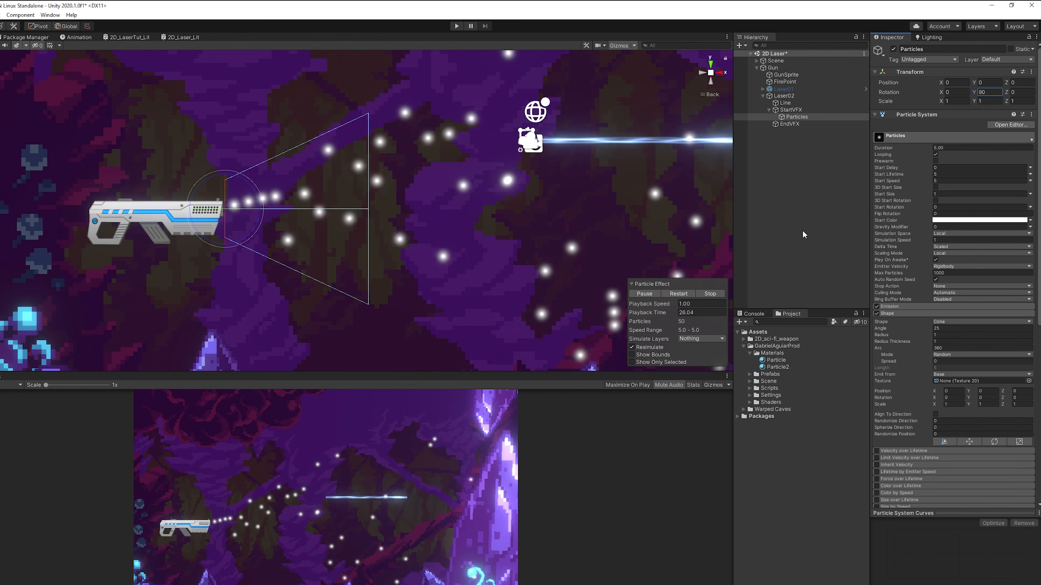
Set the Particles emission cone's Radius to 0.2 and its Angle to 35
left_click(943, 335)
type("0.2")
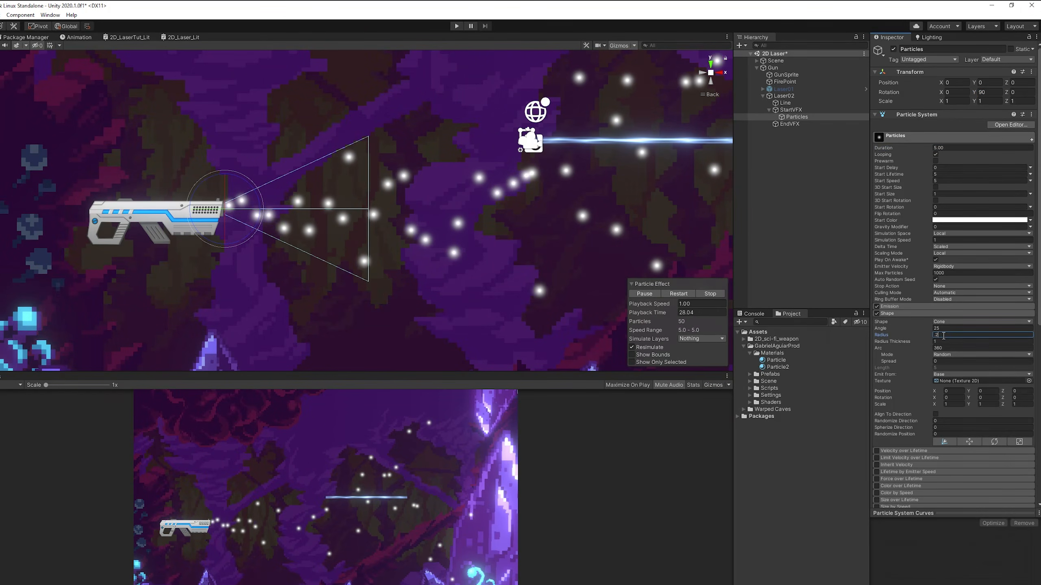
left_click(951, 328)
type("35")
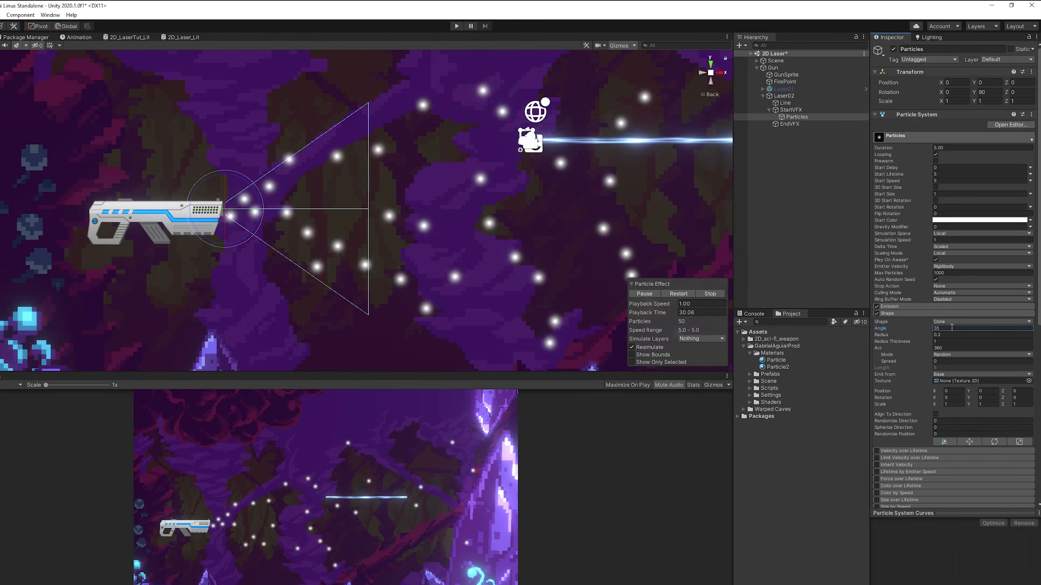
left_click(901, 314)
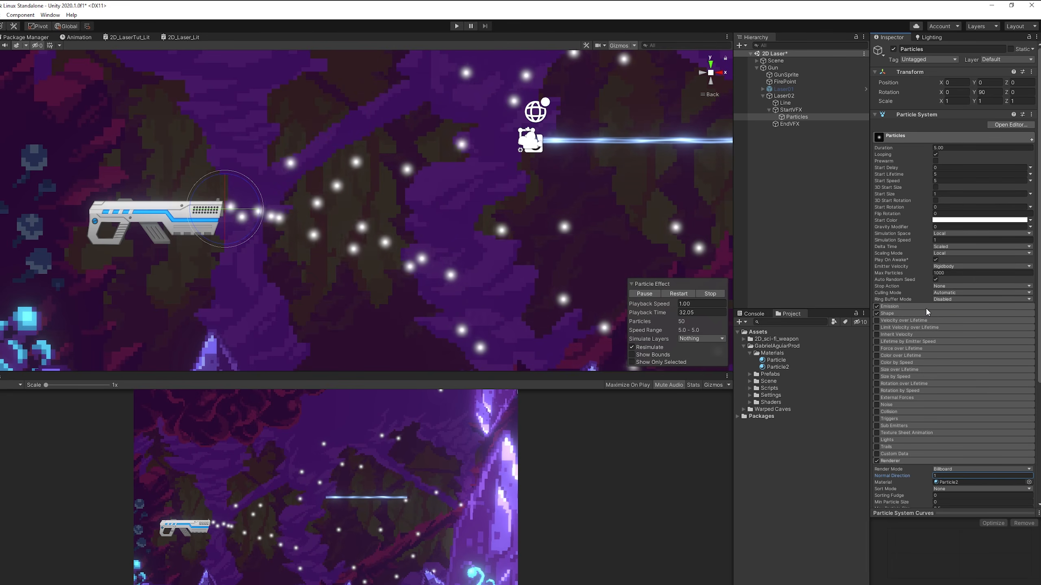
Set the Particles Emission Rate over Time to 20
left_click(893, 306)
left_click(946, 314)
type("20")
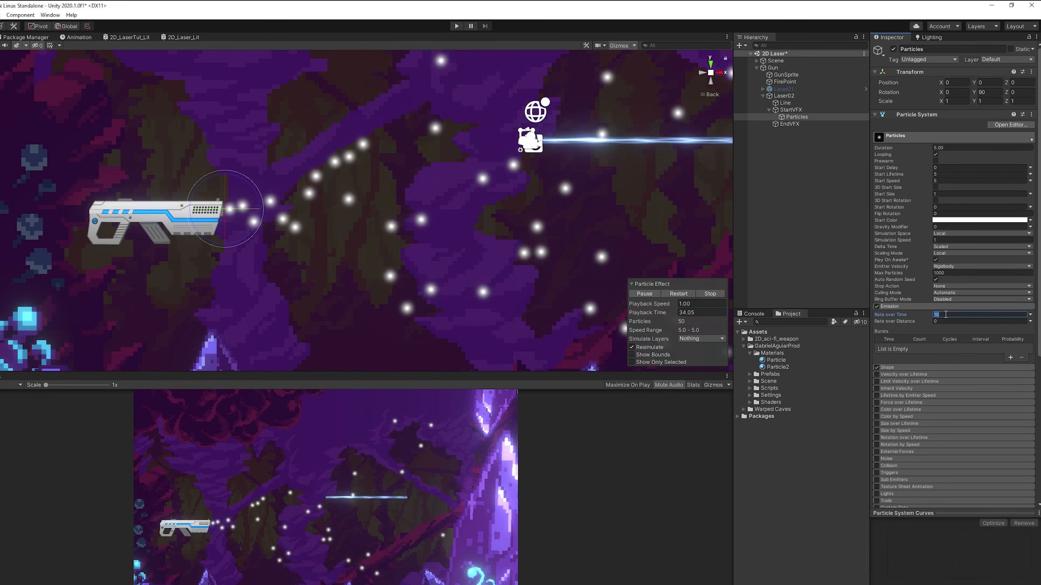
Randomize the Particles Start Lifetime between 0.3 and 0.6 and the Start Speed between 5 and 10
left_click(1030, 174)
left_click(958, 201)
left_click(954, 174)
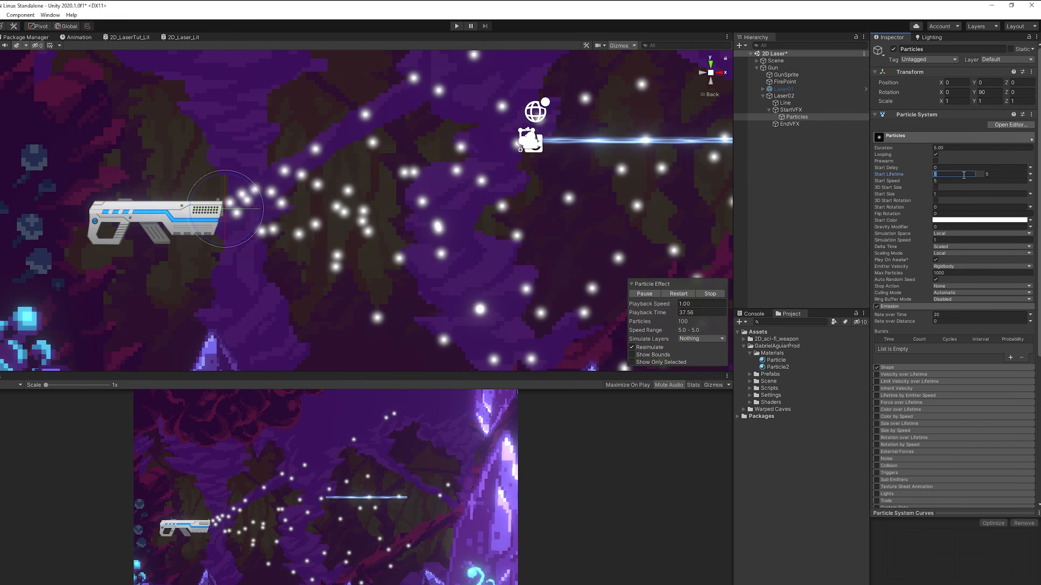
type("0.3")
left_click(1005, 174)
type("0.6")
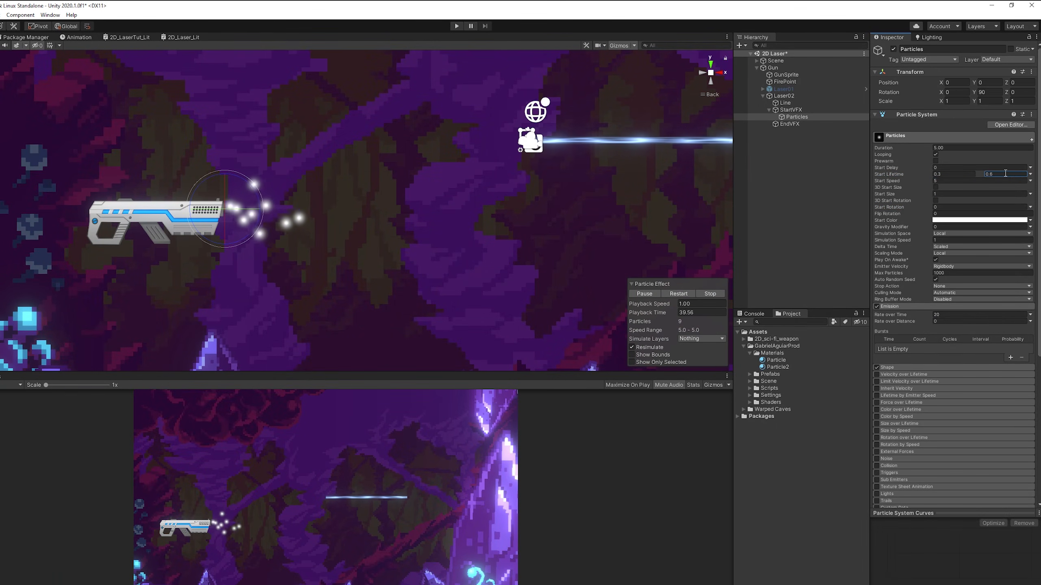
left_click(1031, 181)
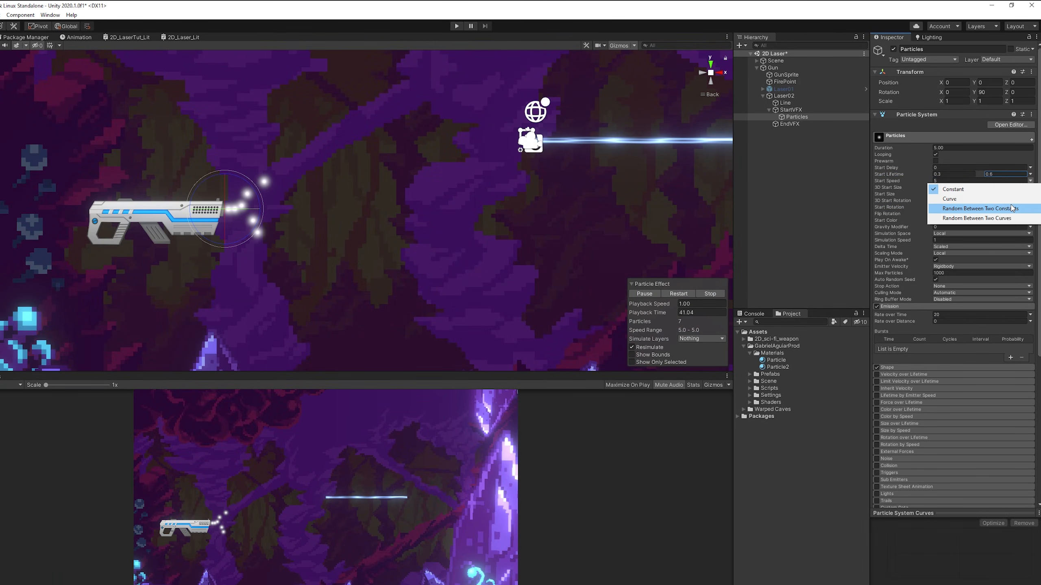
left_click(961, 208)
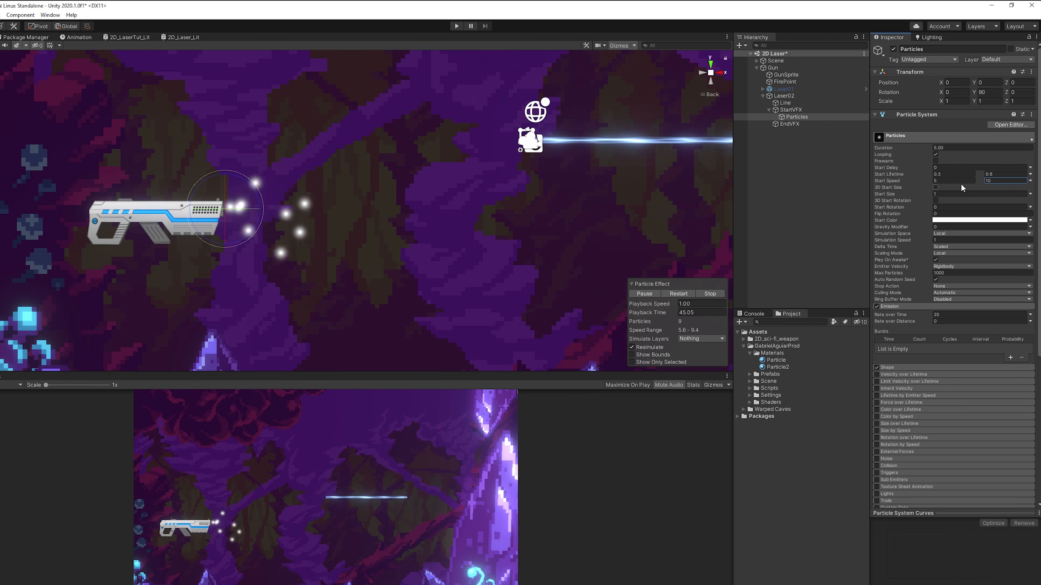
Randomize the Particles Start Size between 0.1 and 0.4 and enable Size over Lifetime with a curve decreasing to zero
left_click(1031, 194)
left_click(959, 221)
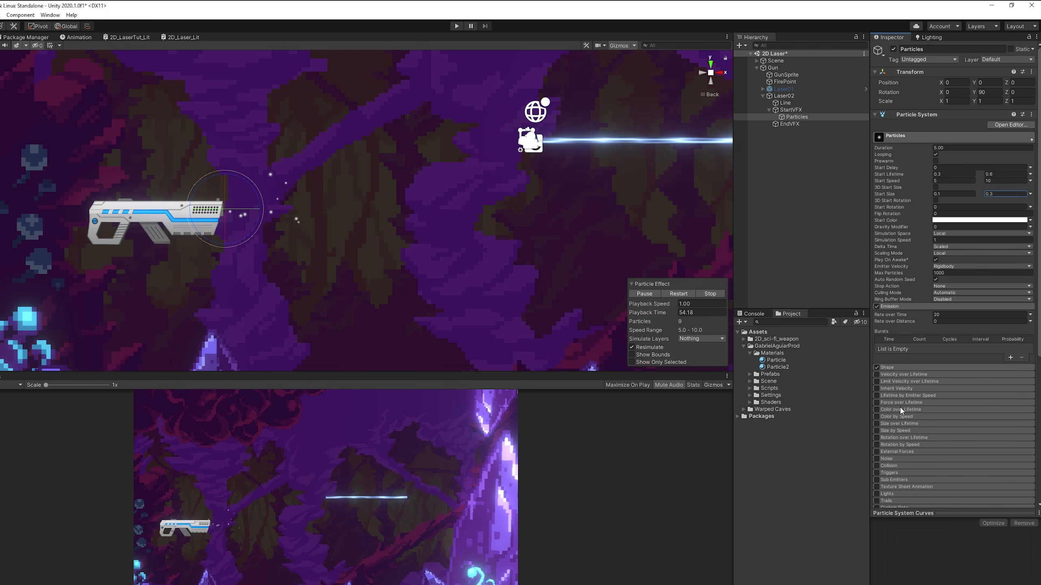
left_click(876, 424)
left_click(911, 424)
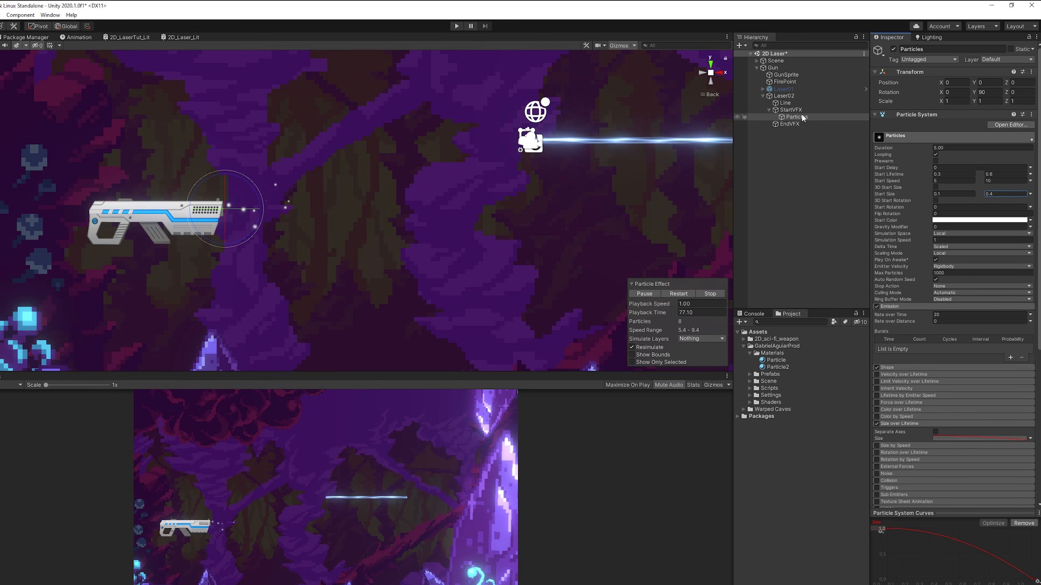
Duplicate Particles as Beam, with Start Lifetime 0.2 to 0.3, constant Start Speed 0 and Start Size 0.5 to 1.5
key("ctrl+d")
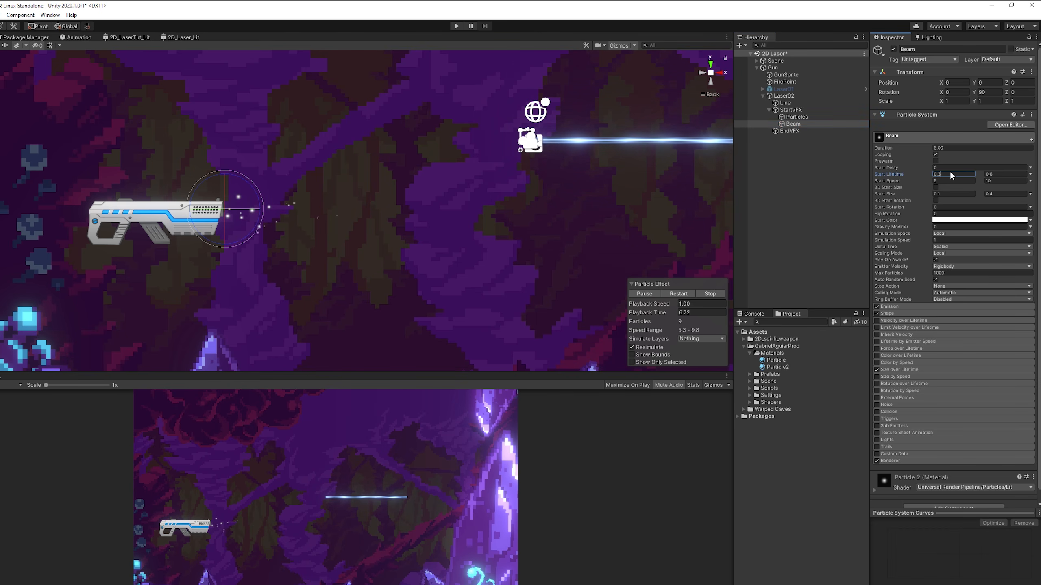
left_click(1031, 181)
left_click(1004, 189)
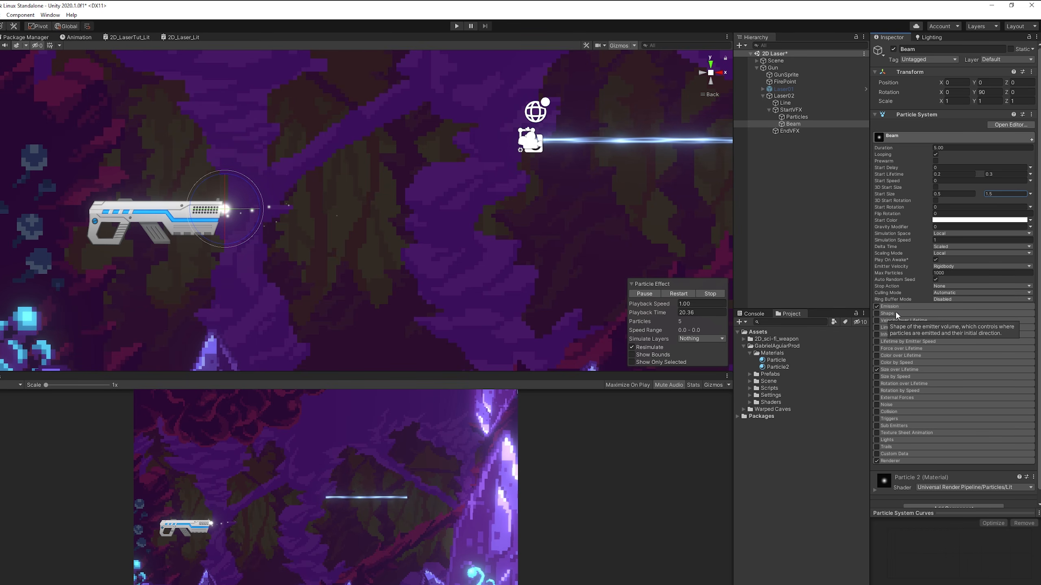
Disable Beam's Shape module, set its Rate over Time to 10 and its maximum Start Size to 2
left_click(938, 308)
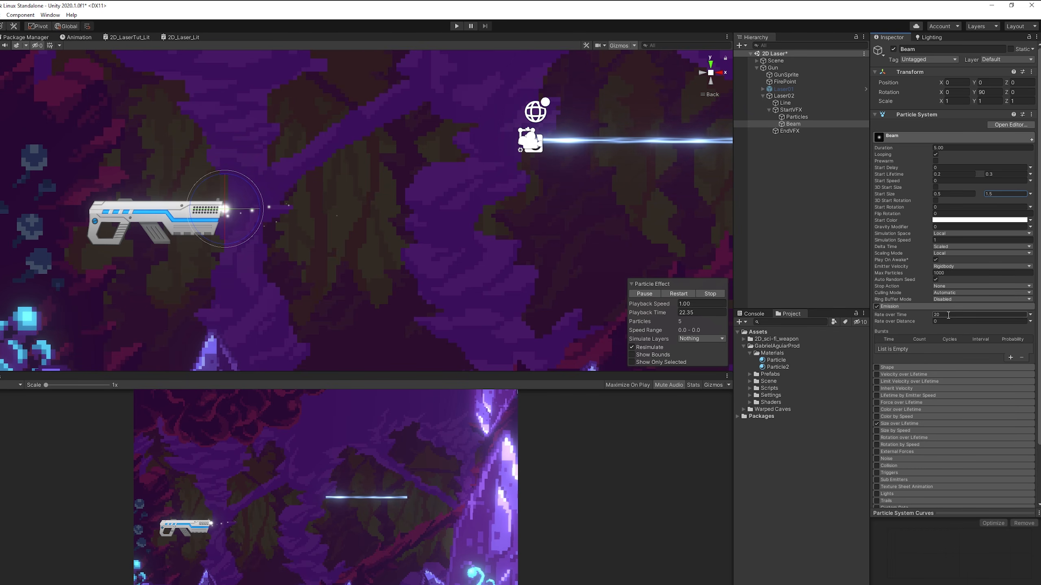
left_click(948, 314)
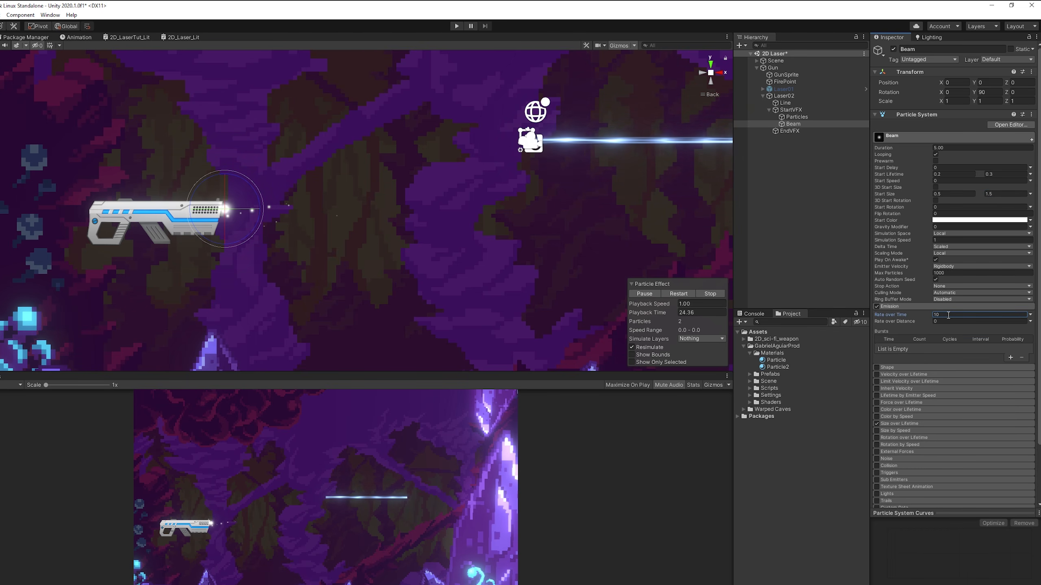
left_click(911, 307)
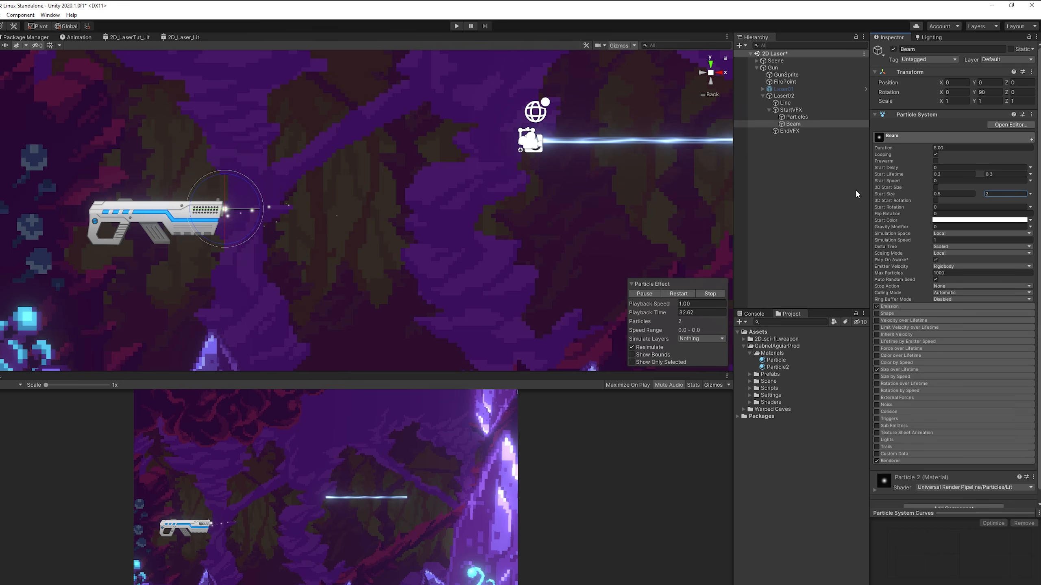
Set the Start Color of both Particles and Beam to blue
left_click(796, 117, "ctrl")
left_click(979, 211)
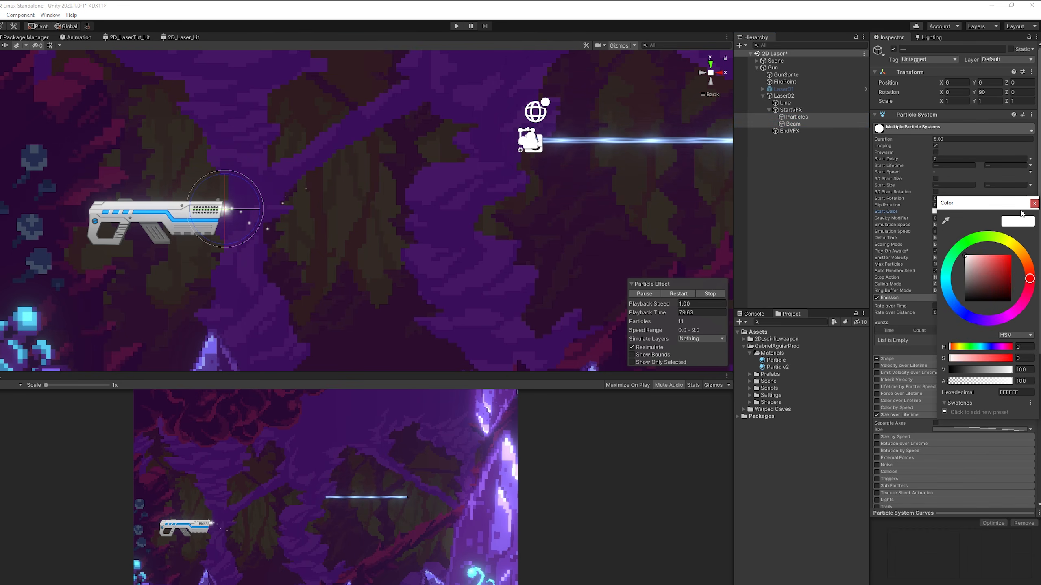
left_click(954, 304)
left_click_drag(992, 268, 1002, 244)
left_click(1033, 205)
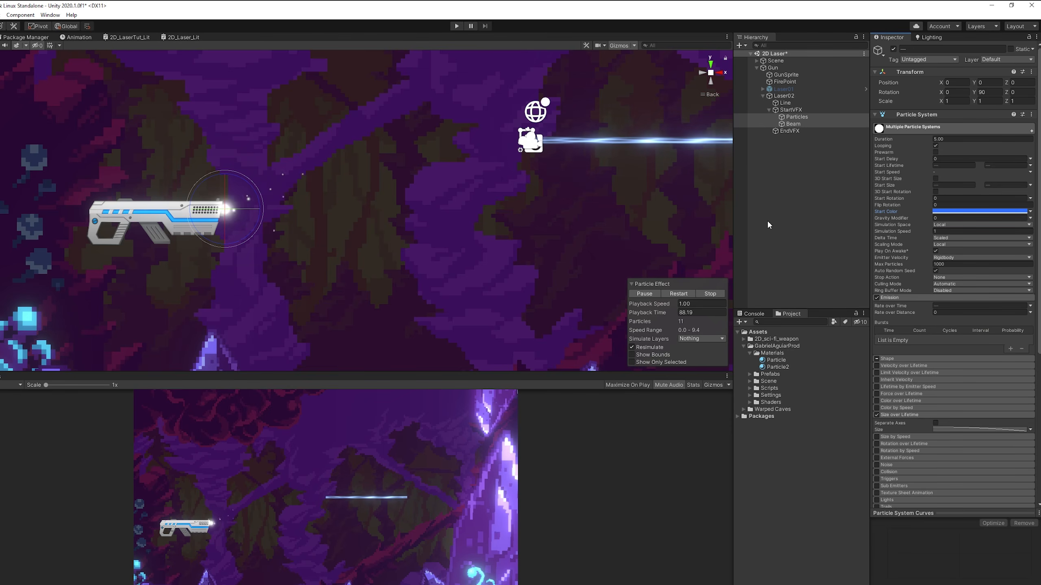
Change the Particle2 material's shader to Universal Render Pipeline/Particles/Unlit
scroll(883, 445, "down", 5)
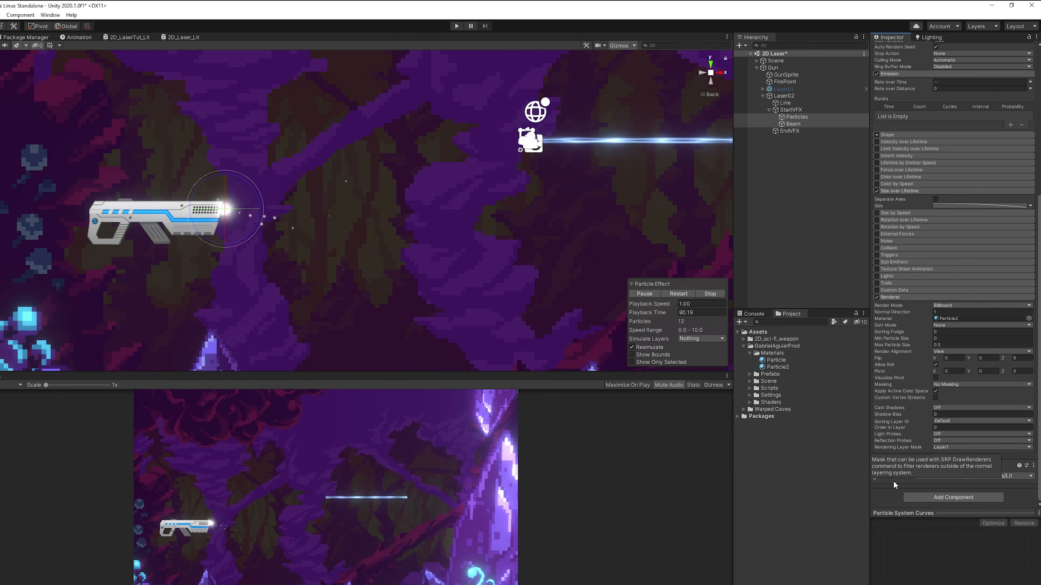
scroll(943, 393, "down", 4)
left_click(992, 306)
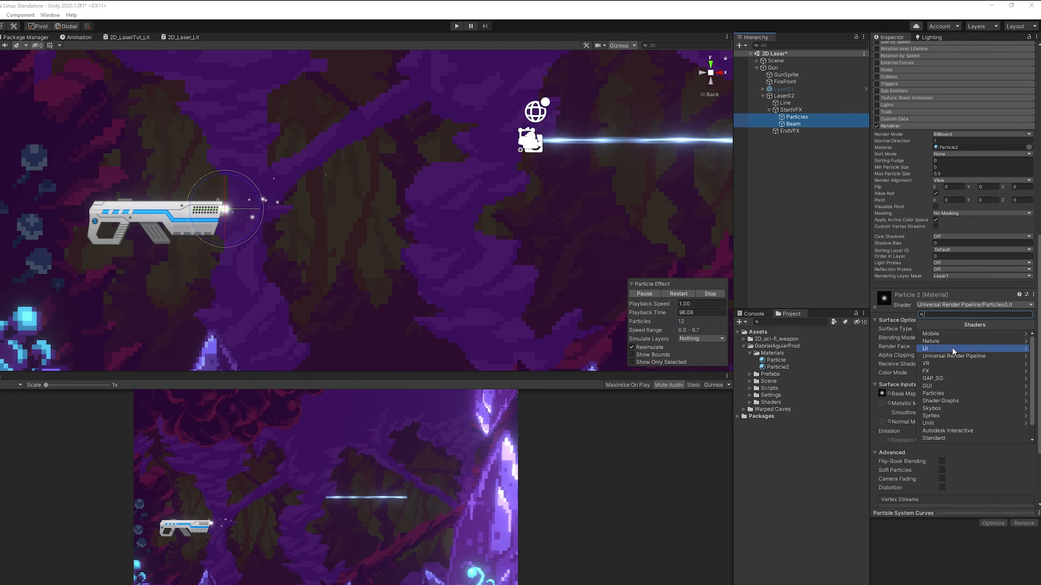
left_click(949, 358)
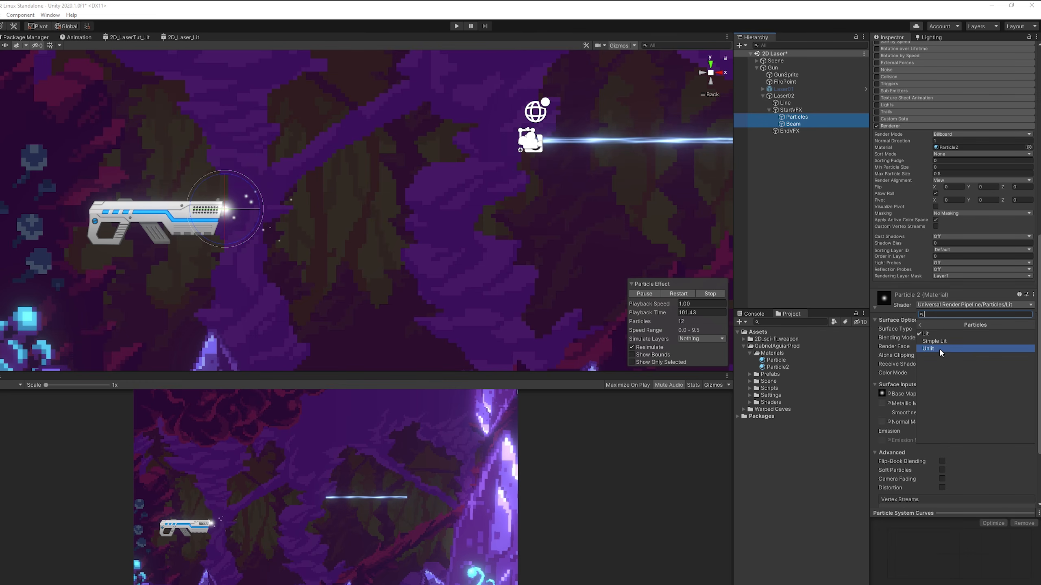
left_click(937, 348)
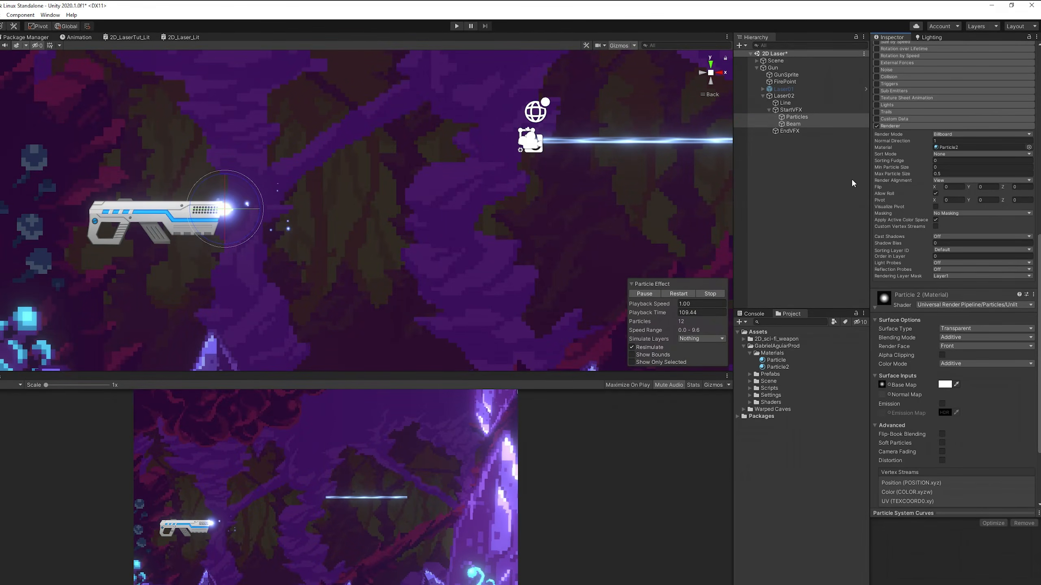
Duplicate StartVFX's Particles and Beam objects and parent the copies under EndVFX
left_click(794, 118)
left_click(797, 126, "shift")
key("ctrl+d")
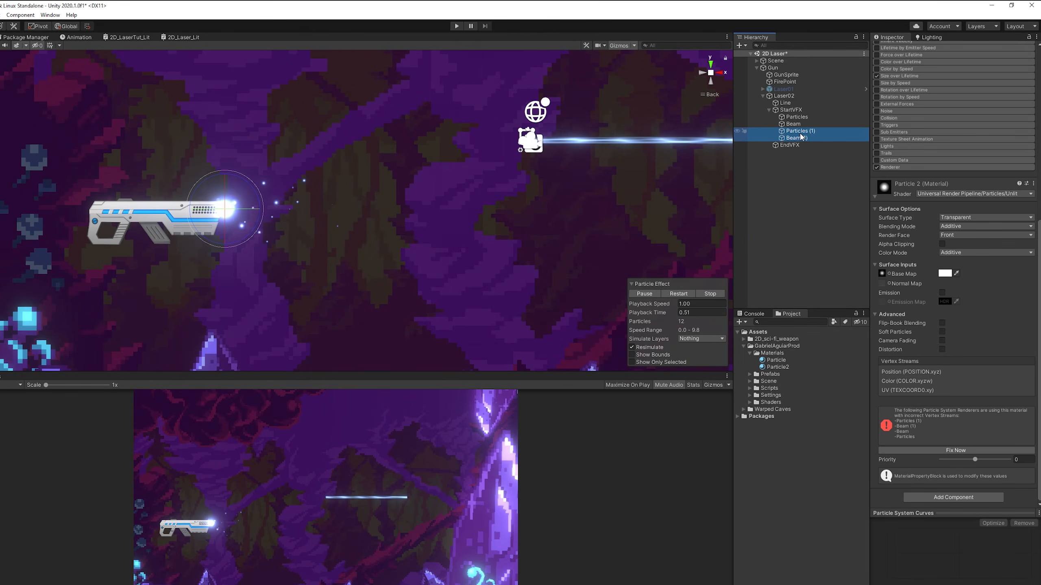
left_click_drag(799, 138, 795, 147)
Set the X position of both duplicated particle systems under EndVFX to 0
scroll(909, 115, "up", 10)
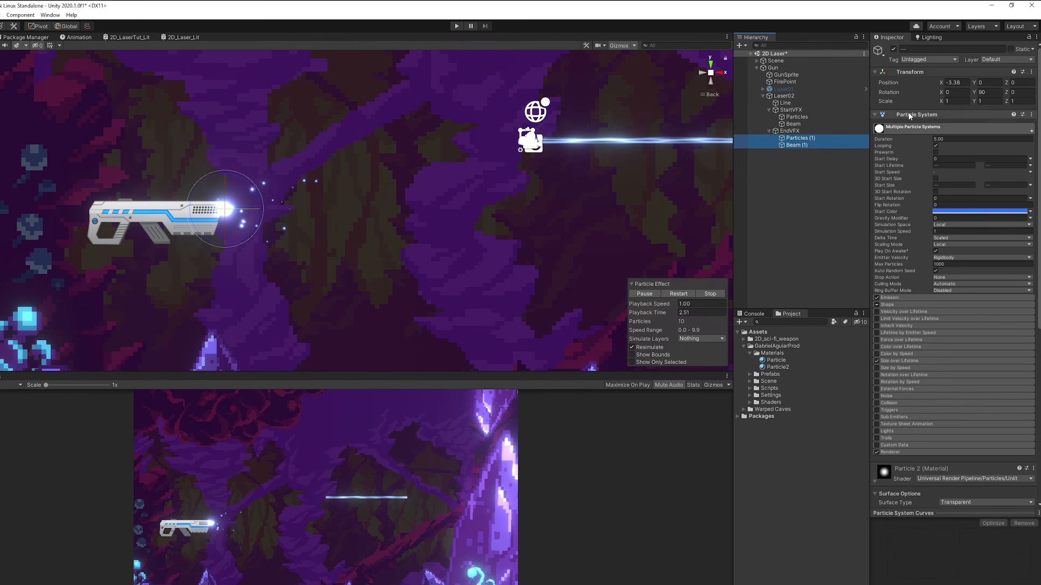
left_click(956, 83)
type("0")
middle_click_drag(517, 233, 472, 227)
scroll(488, 233, "up", 7)
Turn Particles (1) back toward the gun by setting its Y rotation to -90
left_click(800, 138)
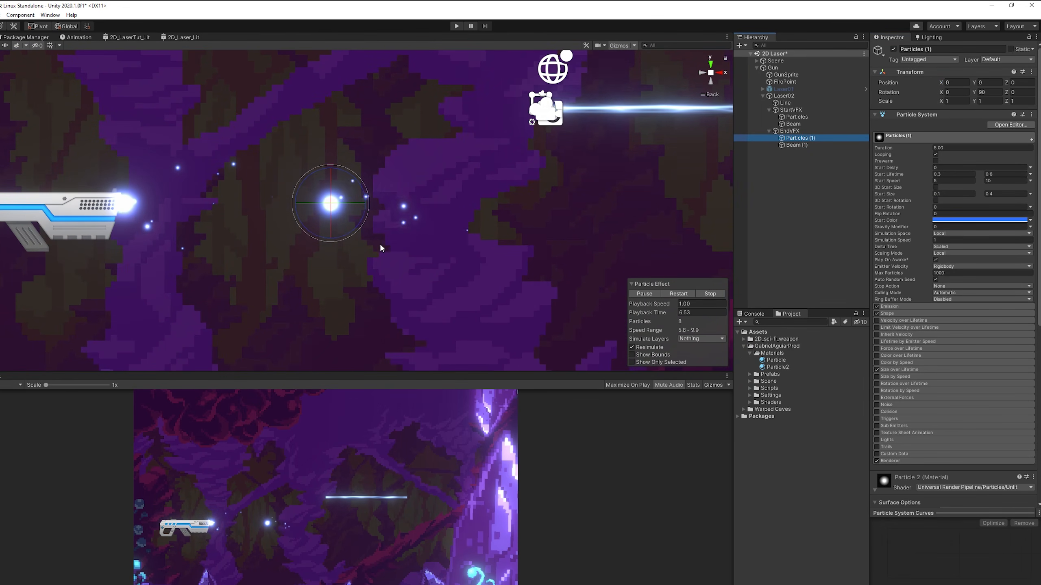
left_click(904, 312)
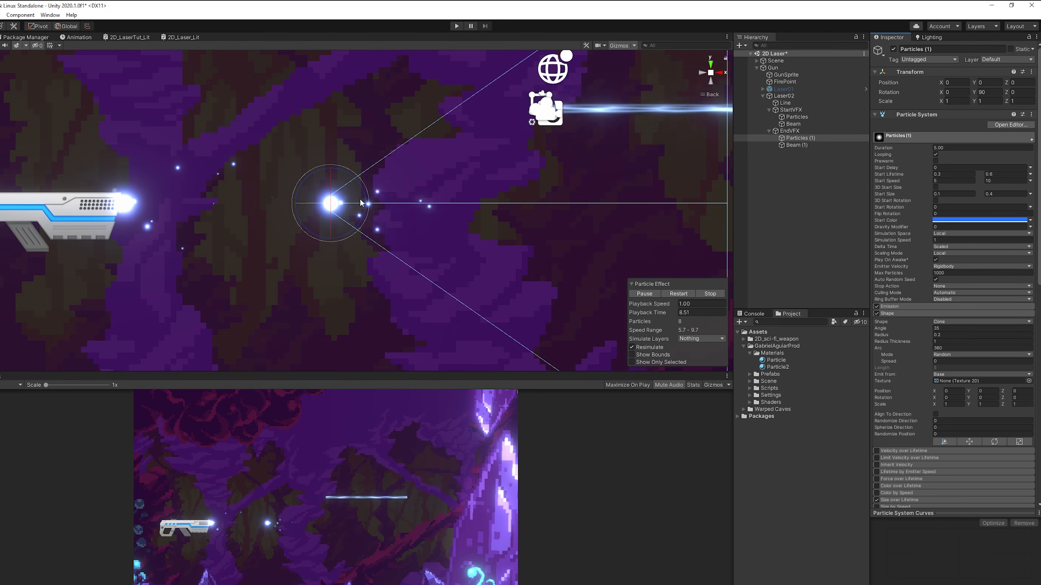
left_click_drag(356, 204, 220, 221)
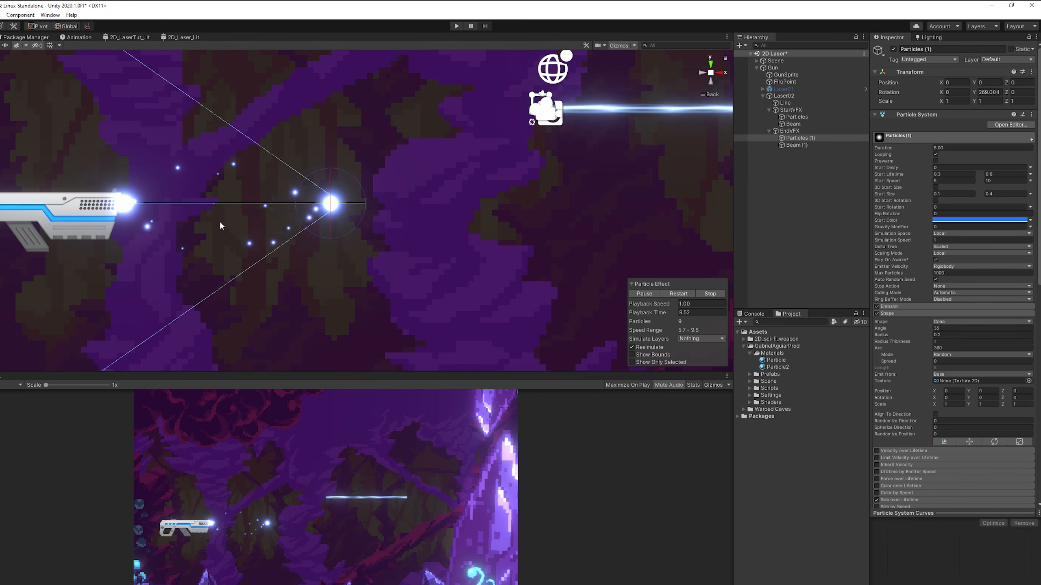
left_click(999, 92)
type("-90")
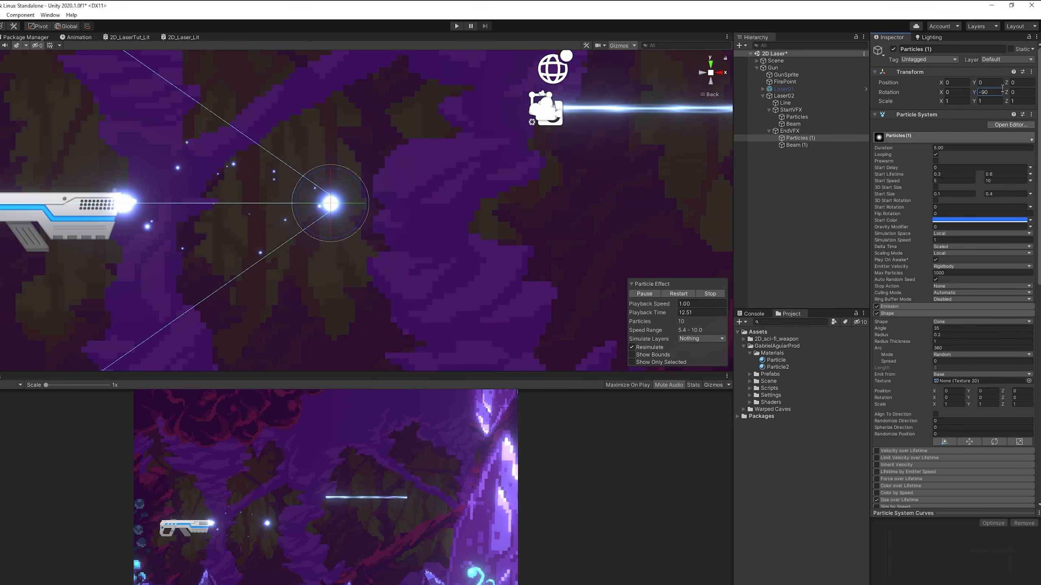
Give Particles (1) a Shape Angle of 80, a maximum Start Speed of 20 and a Start Lifetime of 0.2 to 0.4
left_click(949, 329)
type("38")
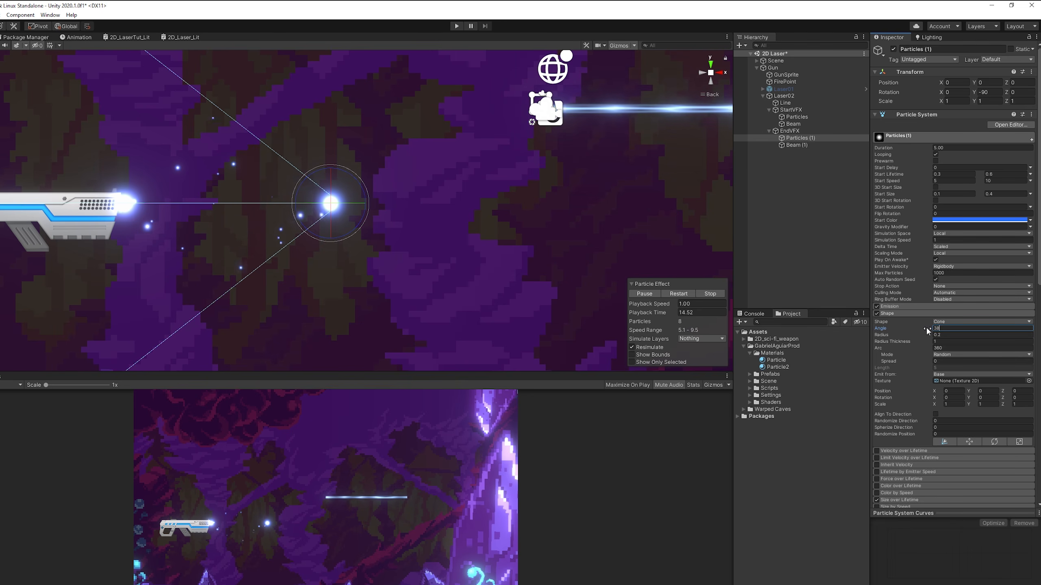
type("80")
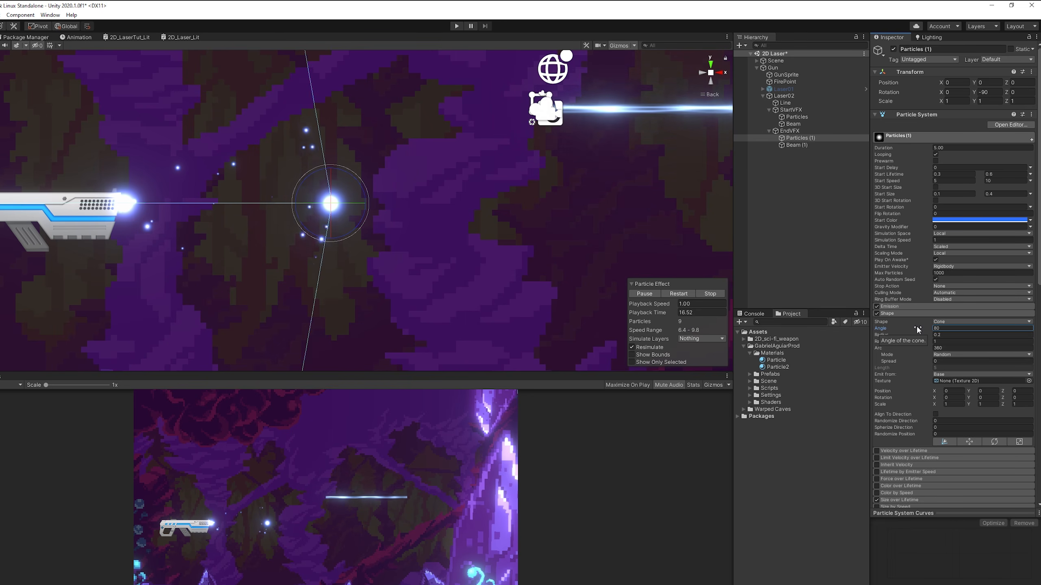
left_click(991, 181)
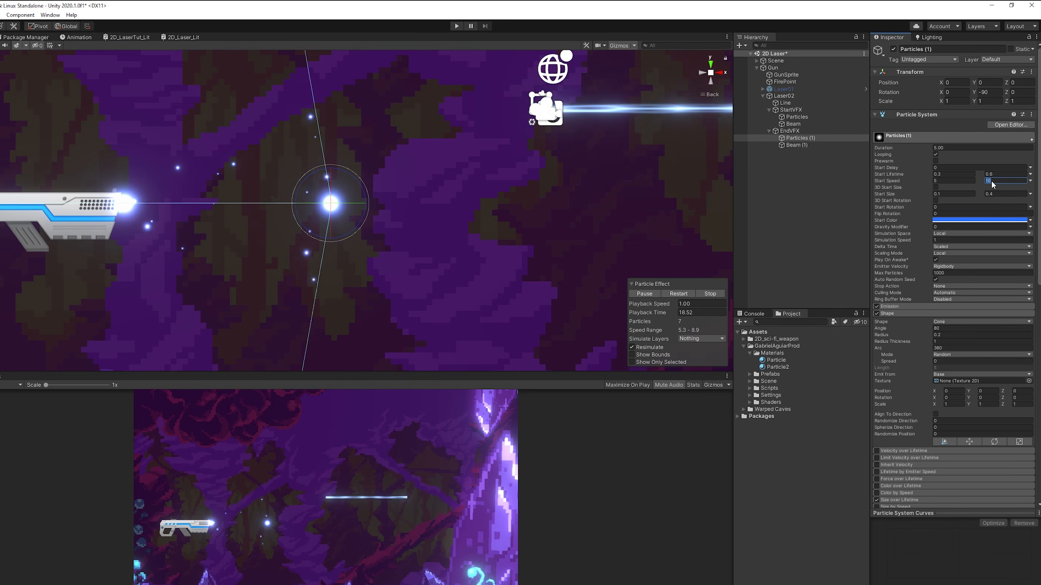
type("20")
left_click(959, 172)
left_click(989, 175)
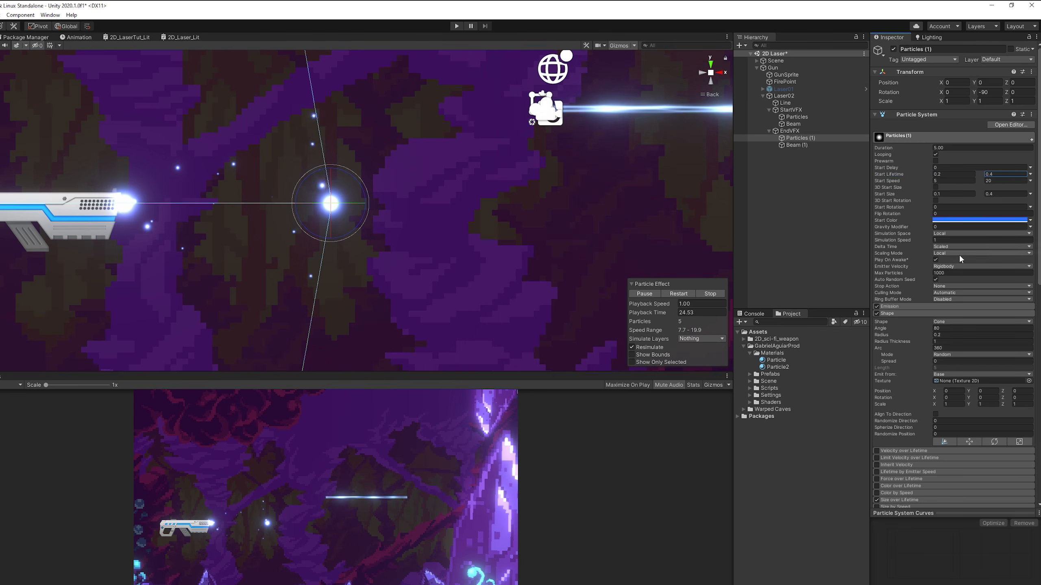
Set the Renderer of Particles (1) to Stretched Billboard with a Speed Scale of 0.01
left_click(909, 312)
scroll(917, 333, "down", 5)
left_click(906, 225)
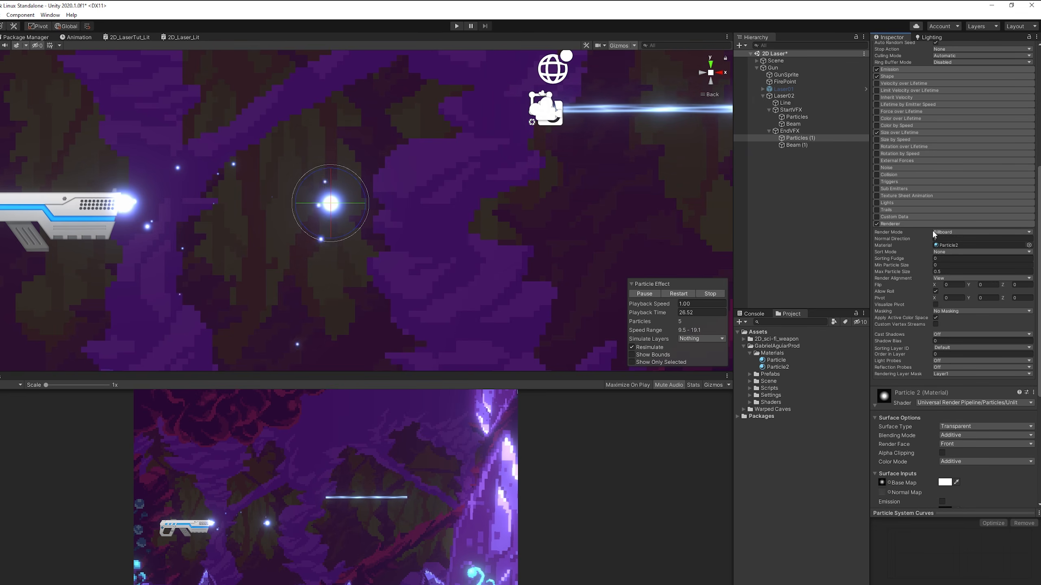
left_click(942, 233)
left_click(944, 250)
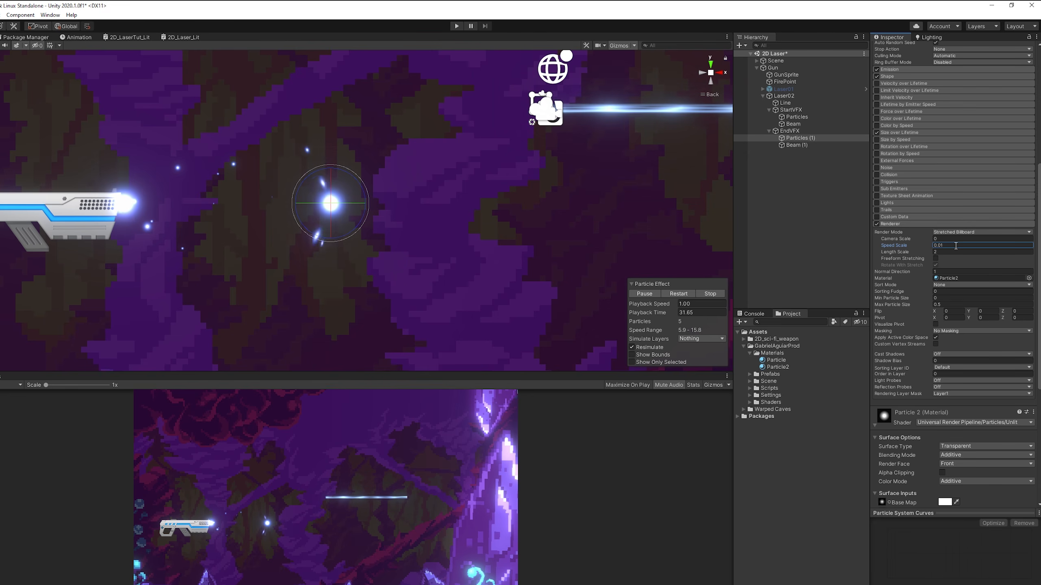
left_click(910, 222)
scroll(914, 224, "up", 5)
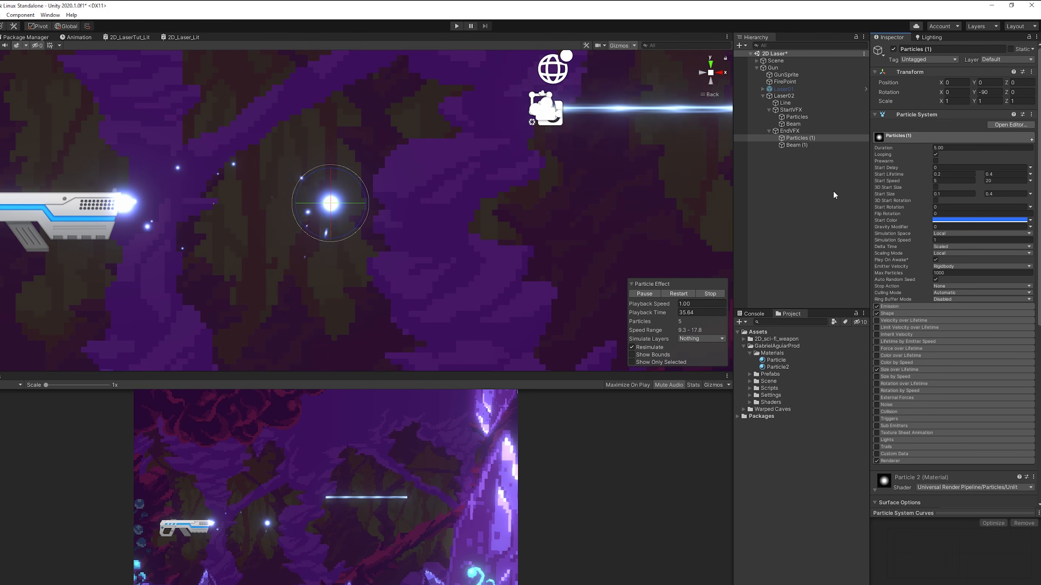
left_click(796, 144)
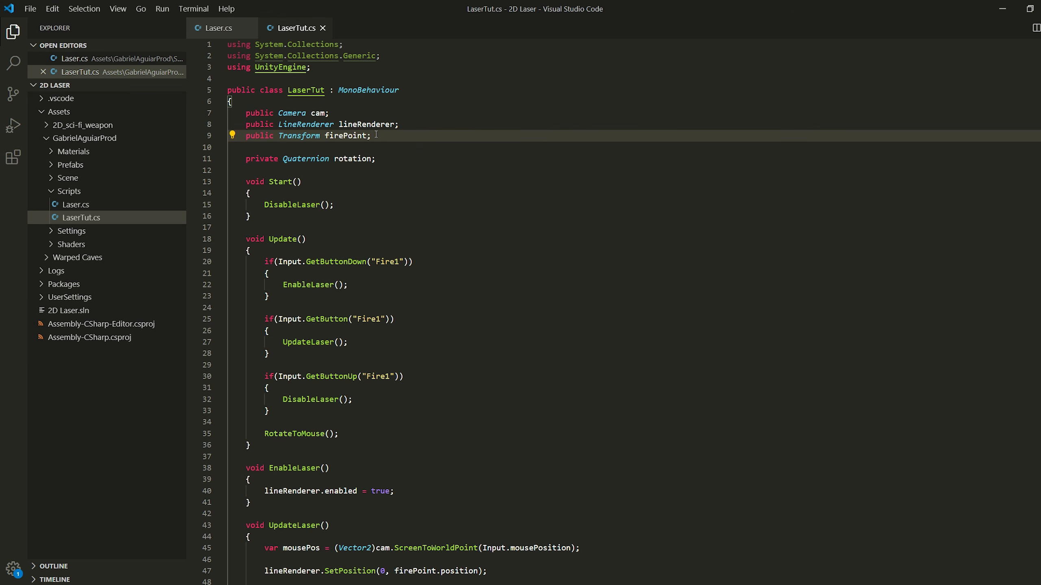
In LaserTut.cs in Visual Studio Code, declare public GameObject fields startVFX and endVFX below firePoint
key("Return")
type("public GameObject")
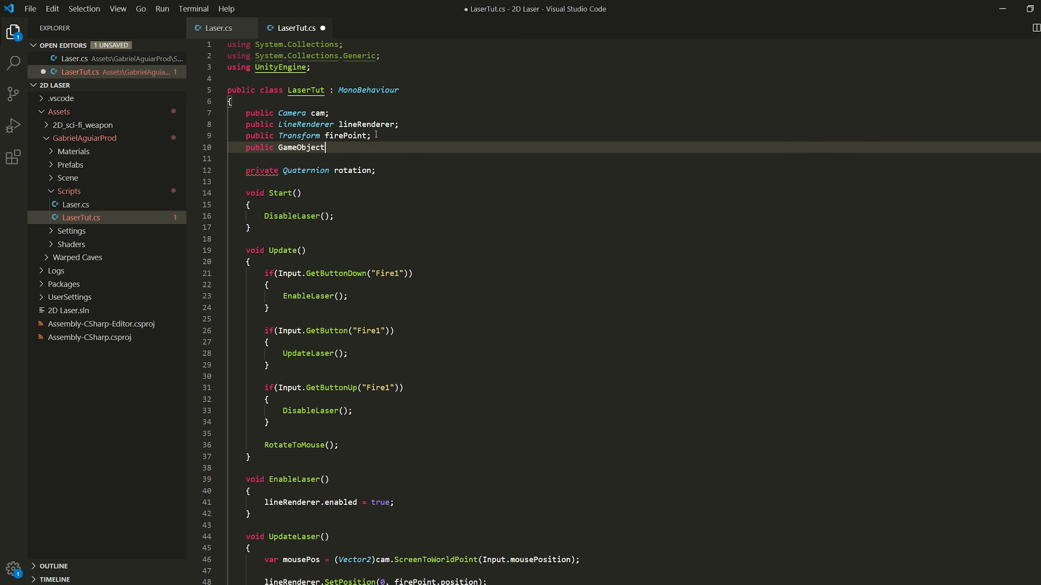
type(" startVF")
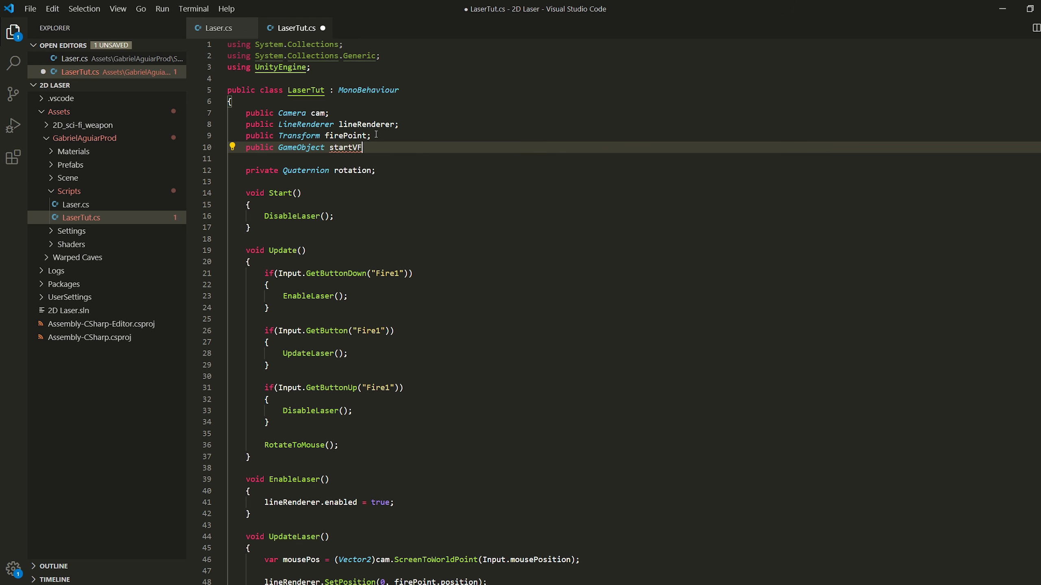
type("X;")
key("Return")
type("publ")
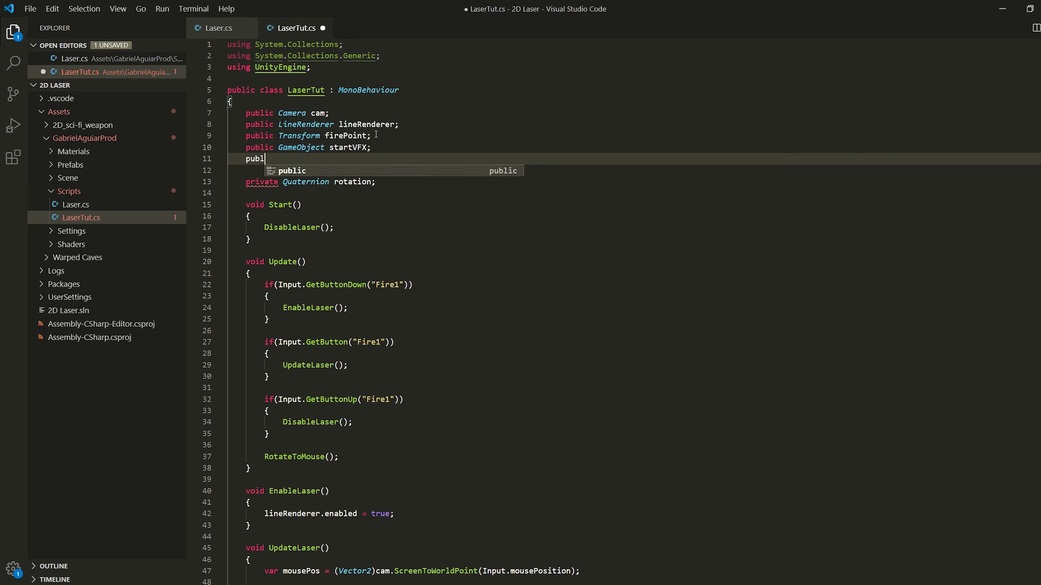
type("ic GameObject endV")
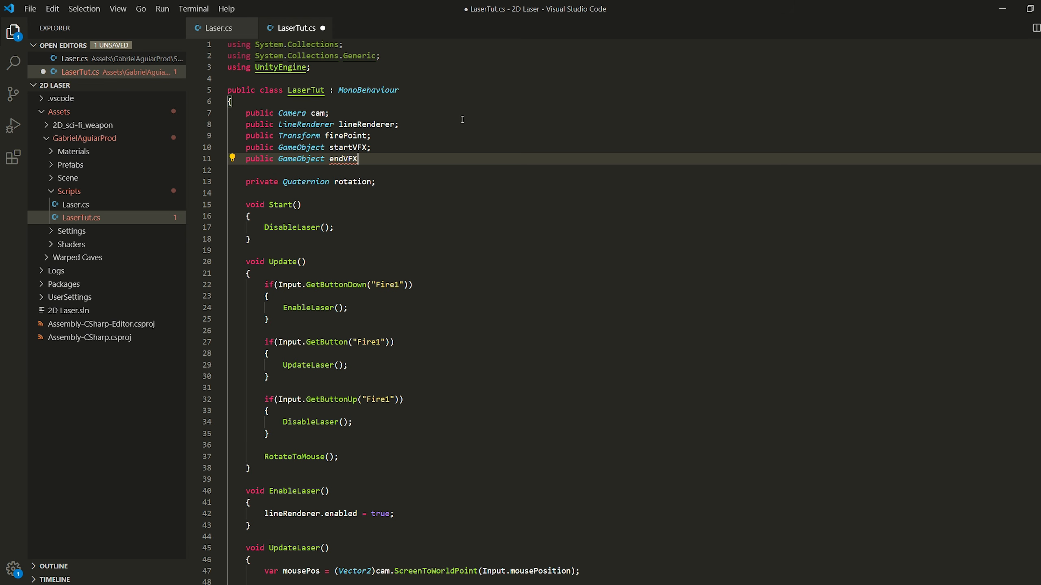
type("FX")
Call FillLists() after DisableLaser() in Start and declare a private List<ParticleSystem> named particles below rotation
left_click(344, 229)
key("Return")
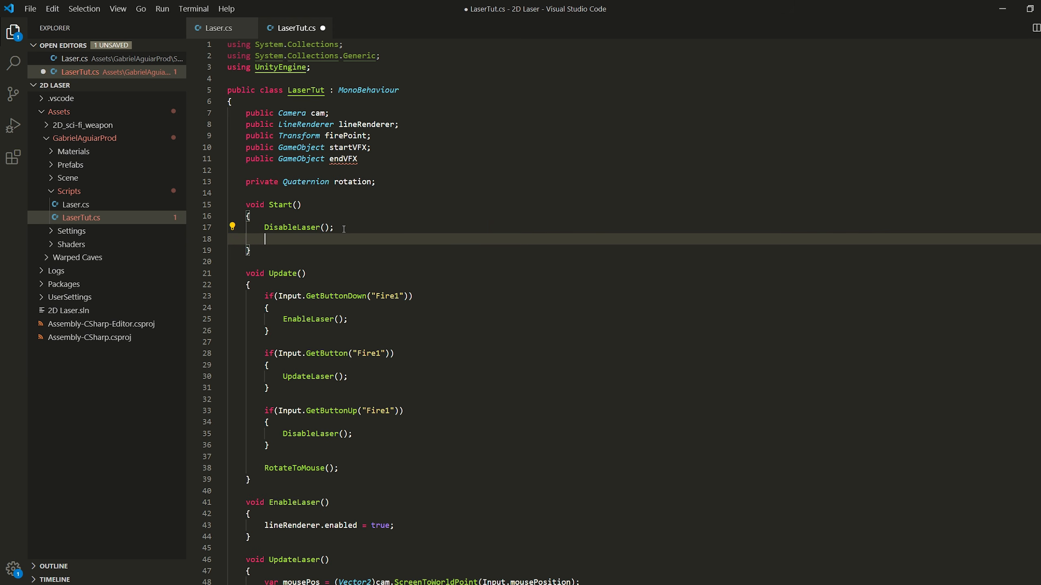
type("FillLists();")
left_click(407, 180)
key("Return")
type("private List<ParticleSystem>")
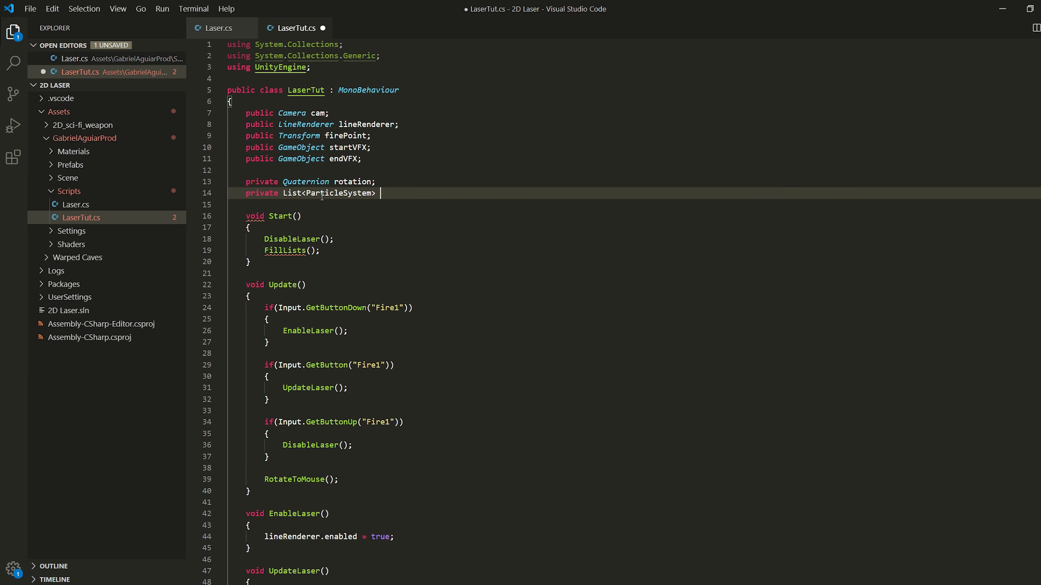
type(" particles;")
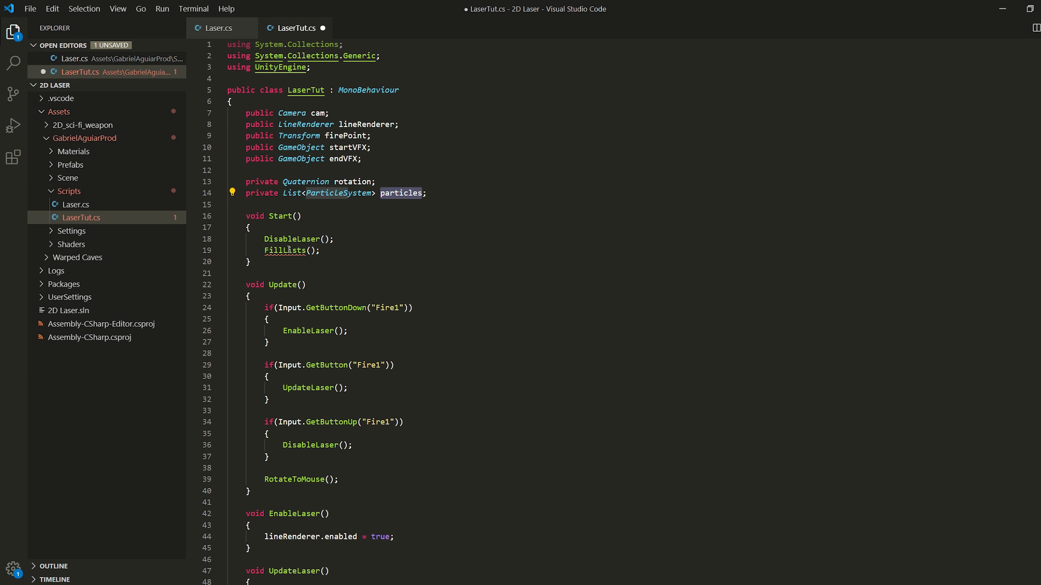
Add an empty void FillLists() method after RotateToMouse() at the end of the LaserTut class
left_click(288, 249)
scroll(278, 380, "down", 15)
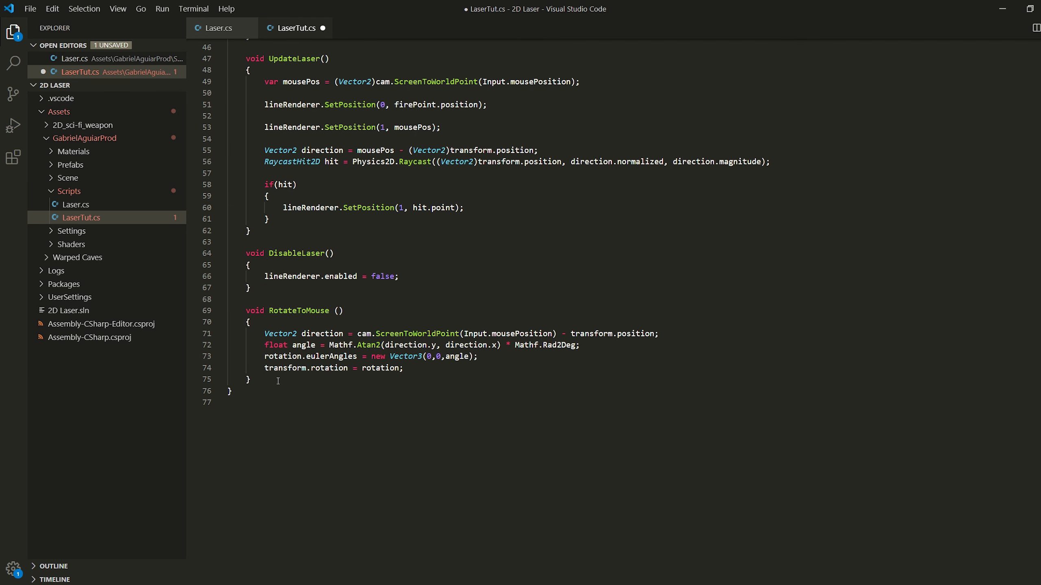
left_click(268, 381)
key("Return")
key("Return")
type("v")
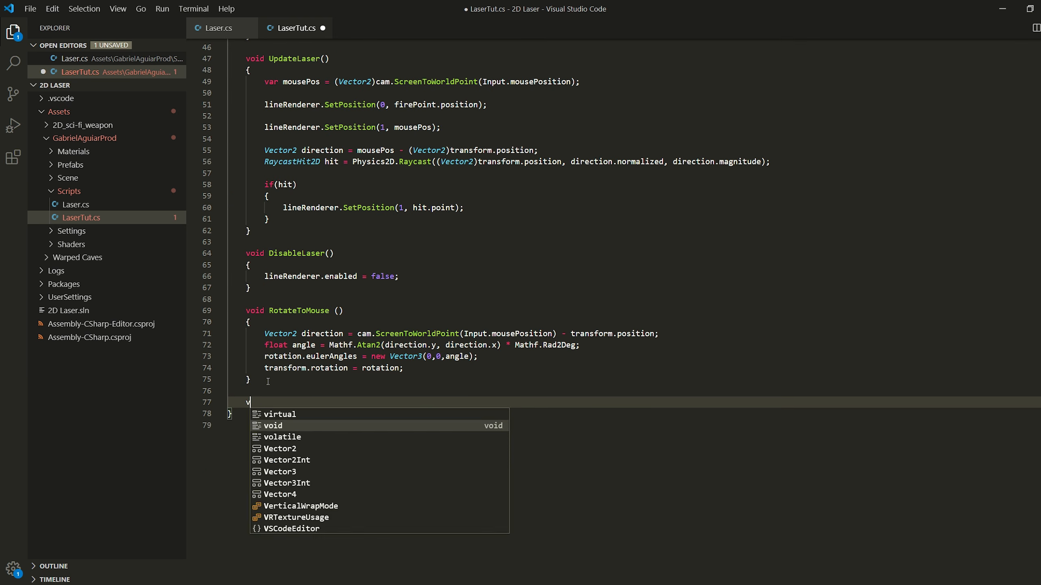
type("oid FillLists()")
key("Return")
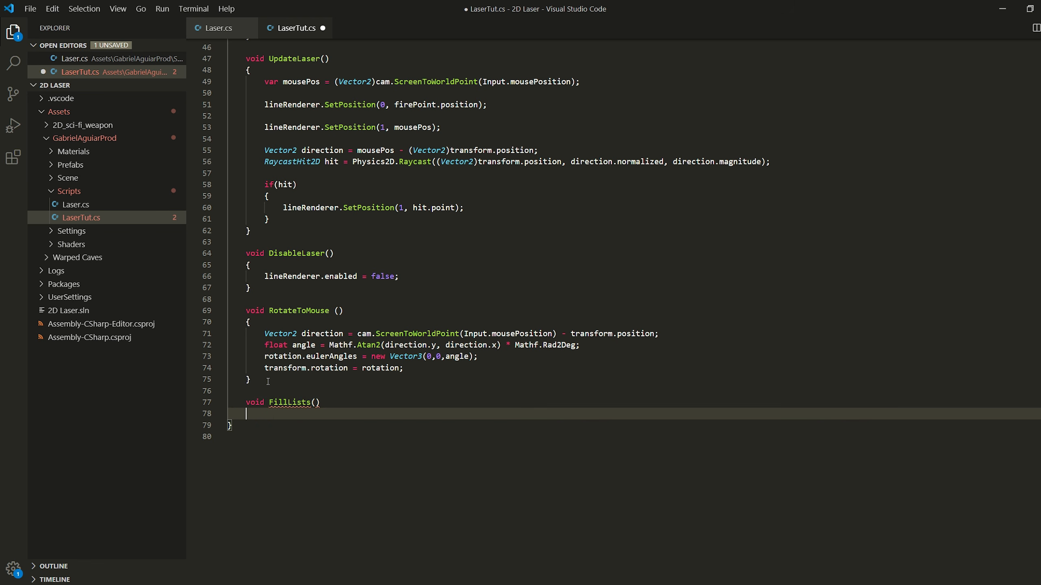
type("{")
key("Return")
scroll(321, 407, "down", 2)
In FillLists(), add a for loop with int i from 0 while i<startVFX.transform.childCount, incrementing i
type("for(int i=0; i<st")
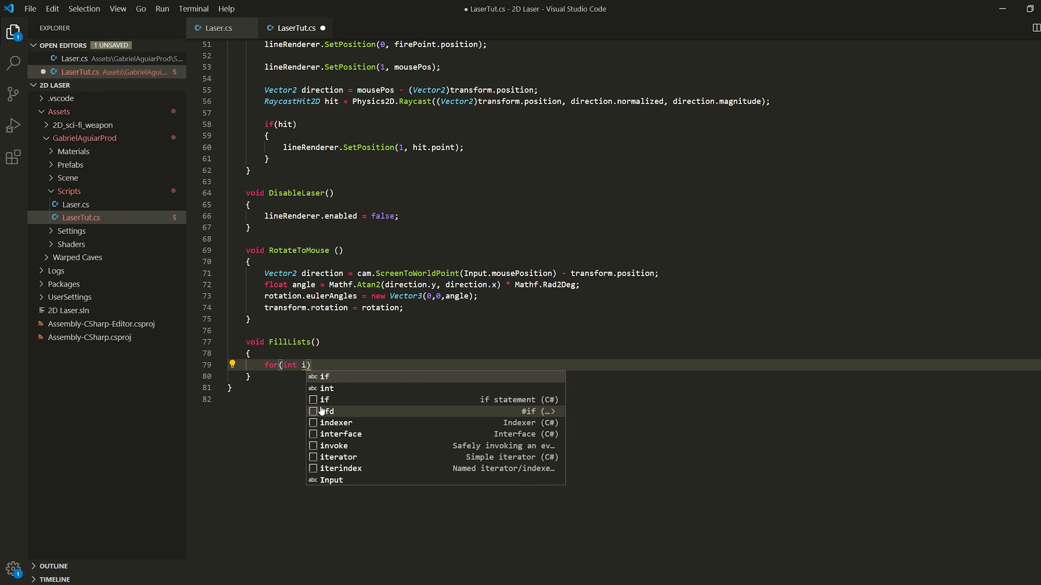
type("artVFX.transform.chi")
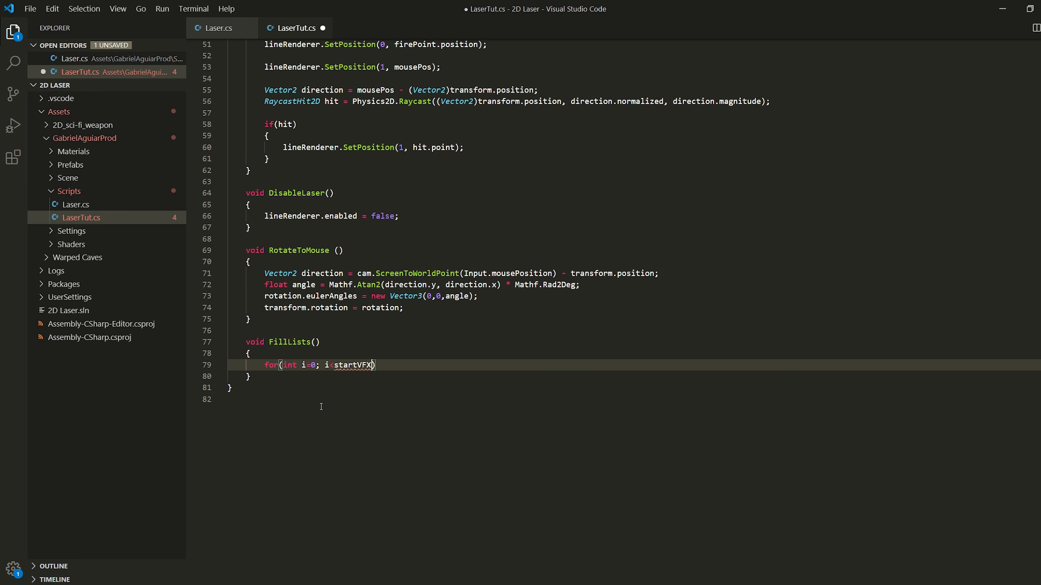
key("Tab")
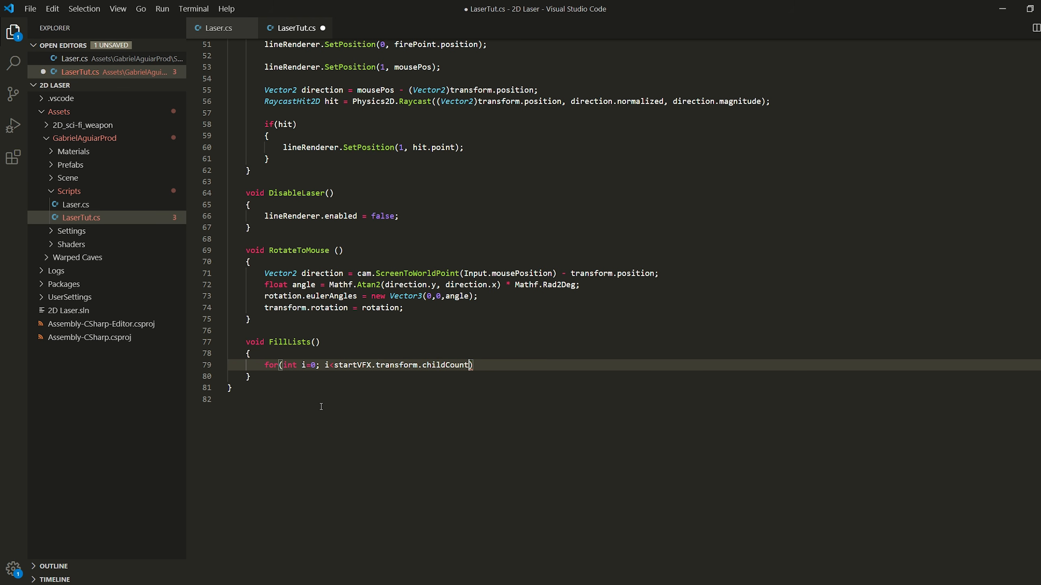
type("; i++")
key("Return")
type("{")
key("Return")
In the loop, store startVFX.transform.GetChild(i).GetComponent<ParticleSystem>() in var ps and add ps to particles if it is not null
type("var ps ")
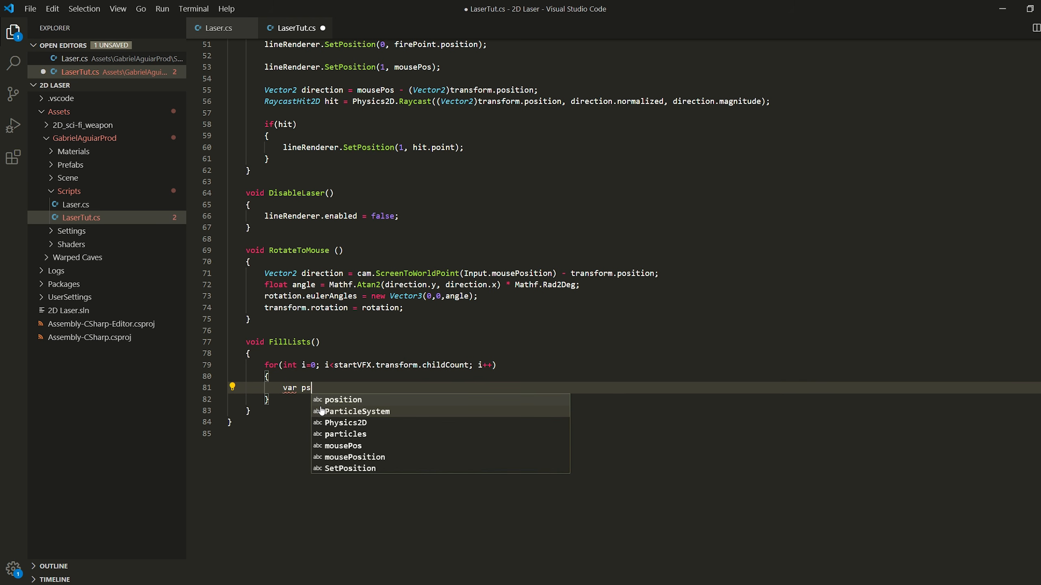
type("= startVFX.tr")
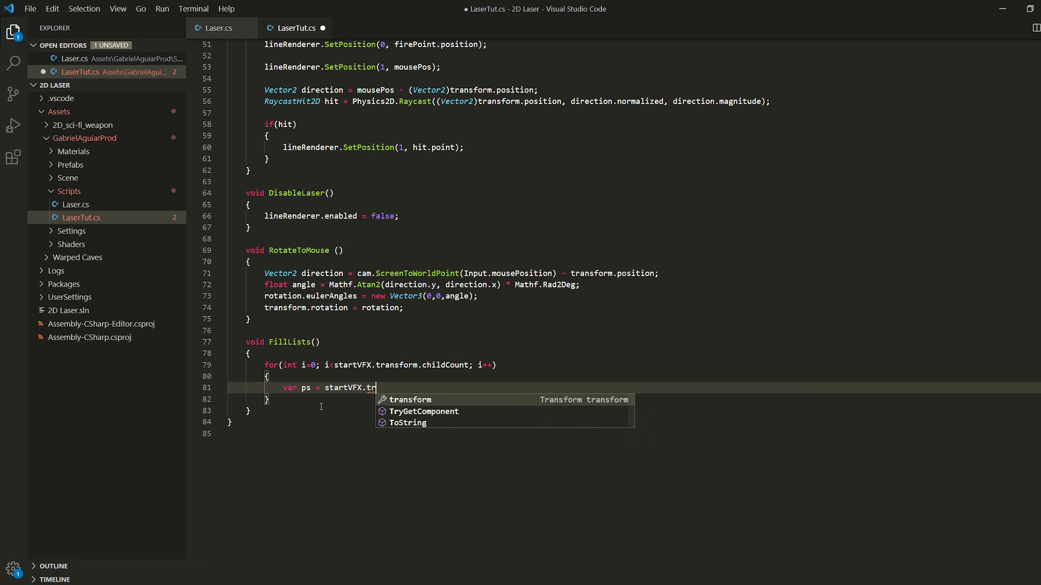
type("ansform.GetChild(i)")
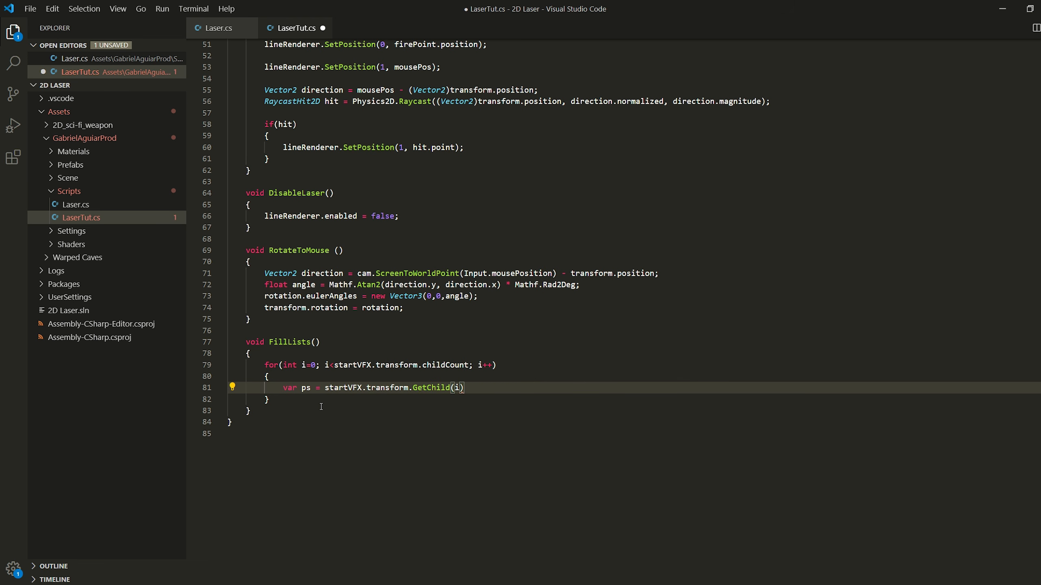
type(".GetComponent<")
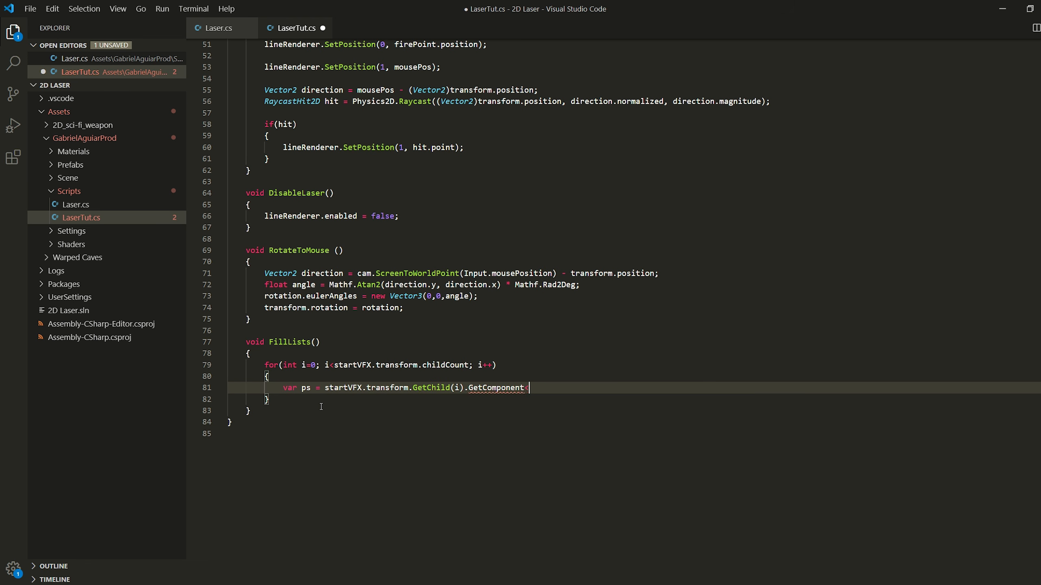
type("ParticleSystem>();")
key("Return")
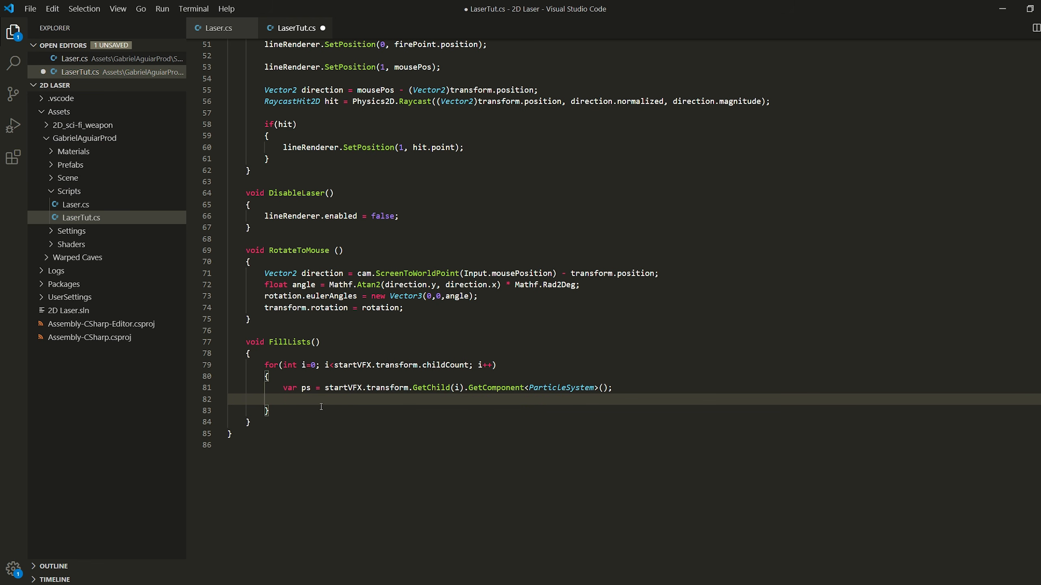
type("if(ps != null)")
key("Return")
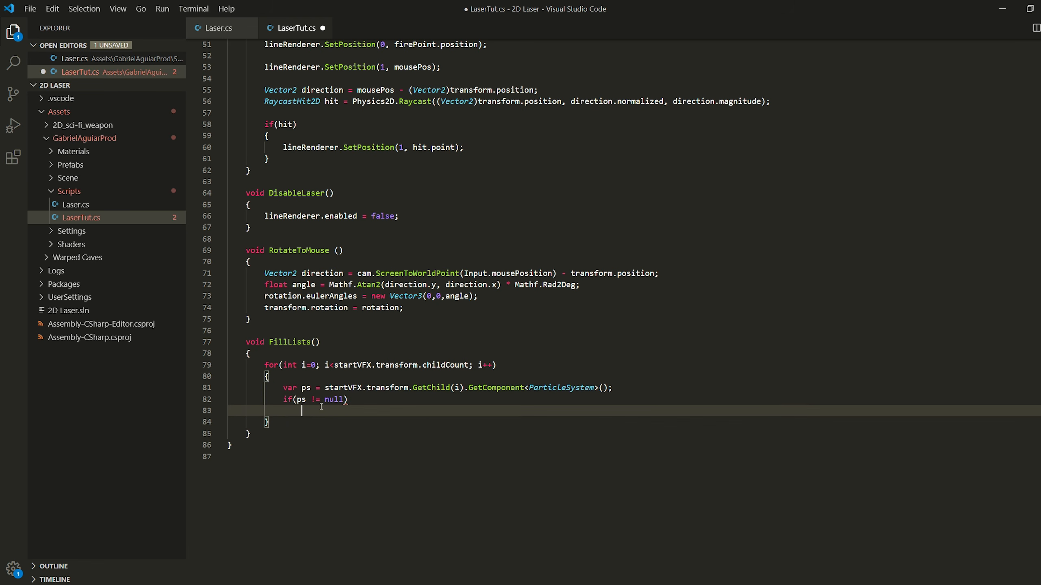
type("particles.Add(ps);")
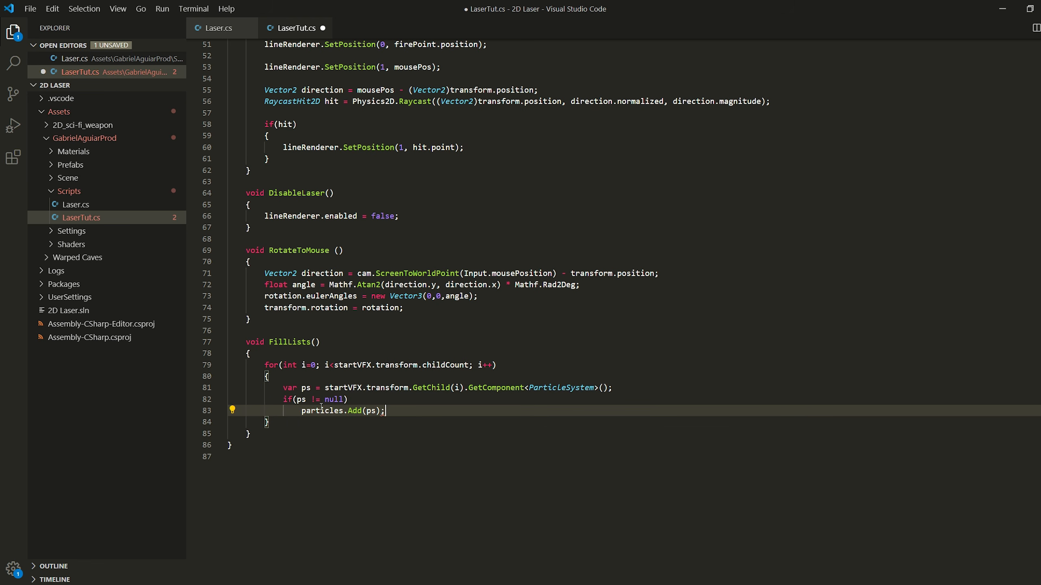
Duplicate the whole startVFX for loop below itself inside FillLists(), separated by a blank line
scroll(322, 407, "down", 3)
left_click_drag(288, 333, 267, 278)
key("ctrl+c")
left_click(271, 323)
left_click(272, 332)
key("Return")
key("Return")
key("ctrl+v")
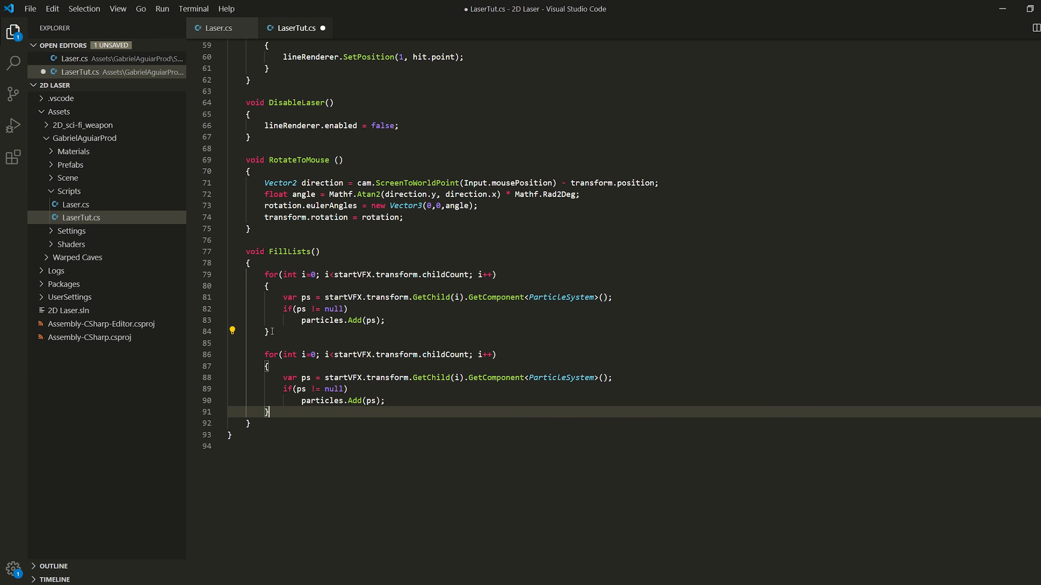
In the second FillLists() loop, replace startVFX with endVFX in the loop condition and the ps assignment, and save the script
double_click(356, 358)
type("endVFX")
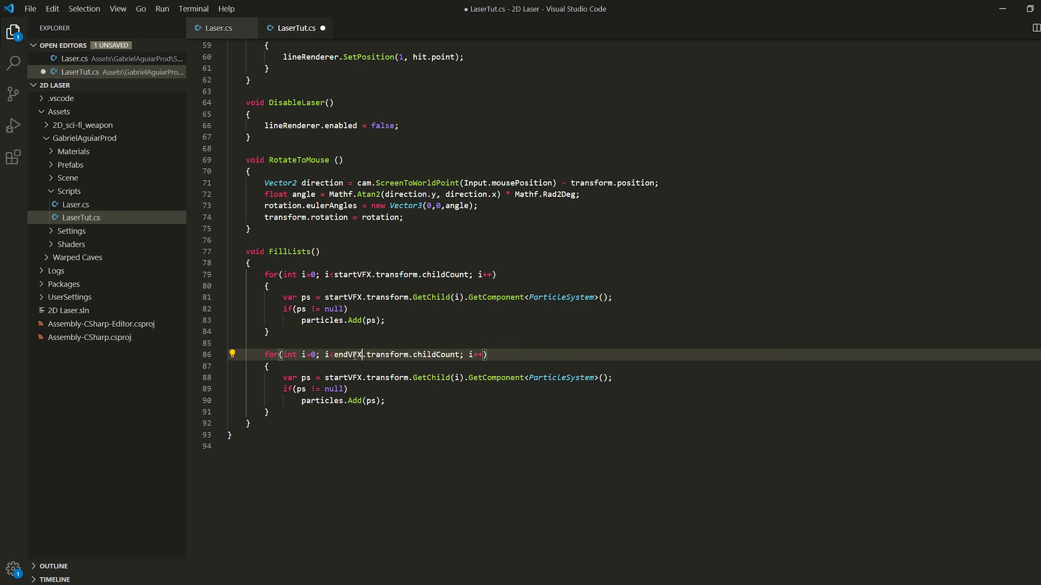
double_click(346, 376)
type("endVFX")
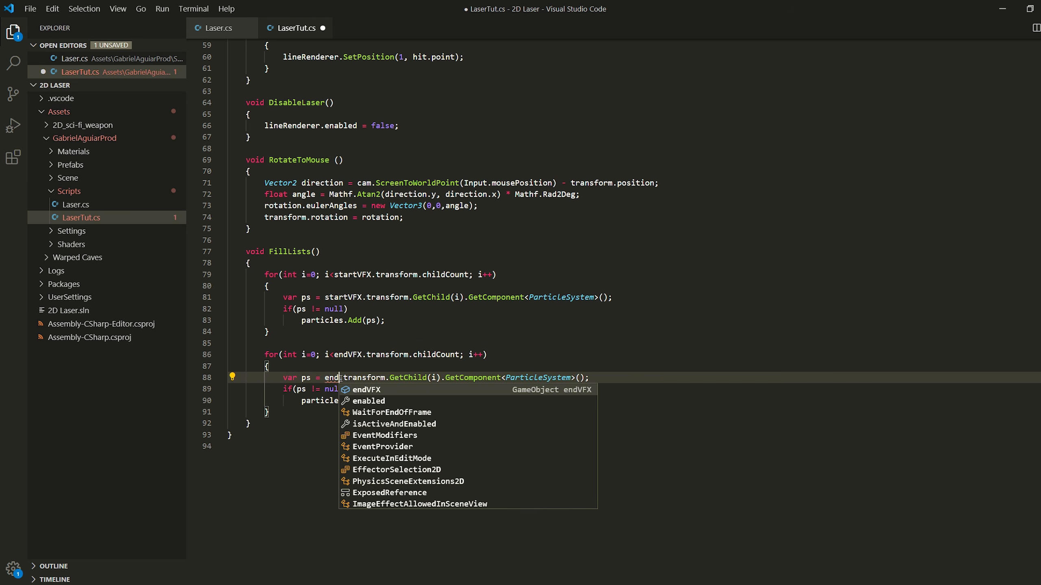
key("ctrl+s")
In EnableLaser(), below the lineRenderer line, add a for loop with int i=0 while i<particles.Count, incrementing i
scroll(343, 380, "up", 13)
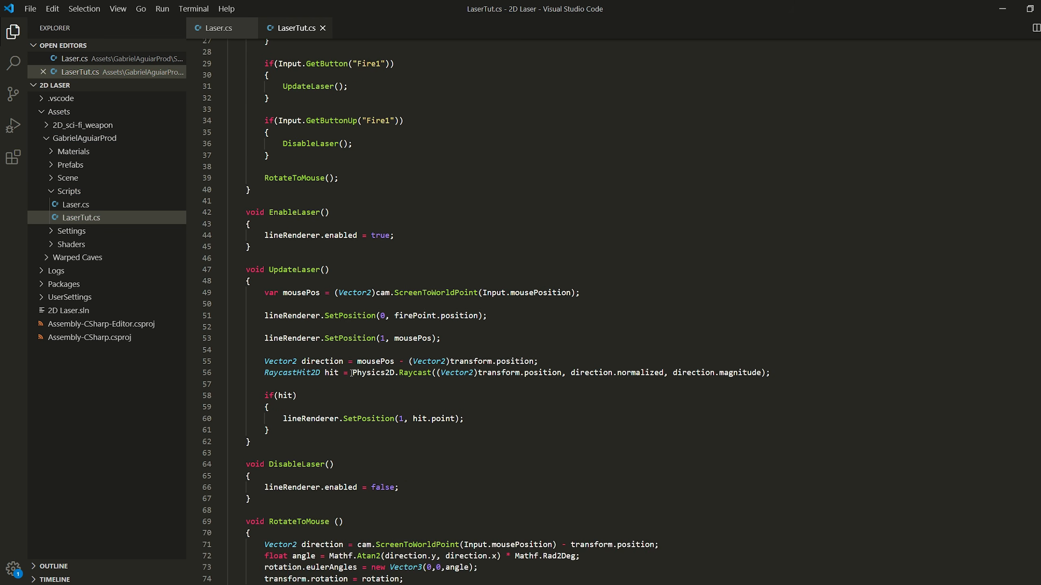
left_click(399, 327)
key("Return")
key("Return")
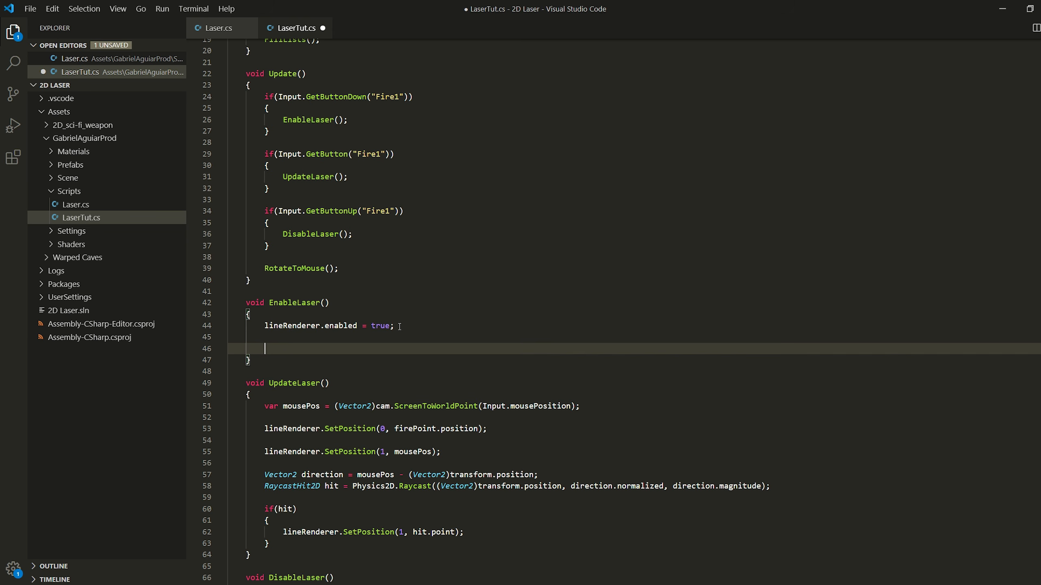
type("for(")
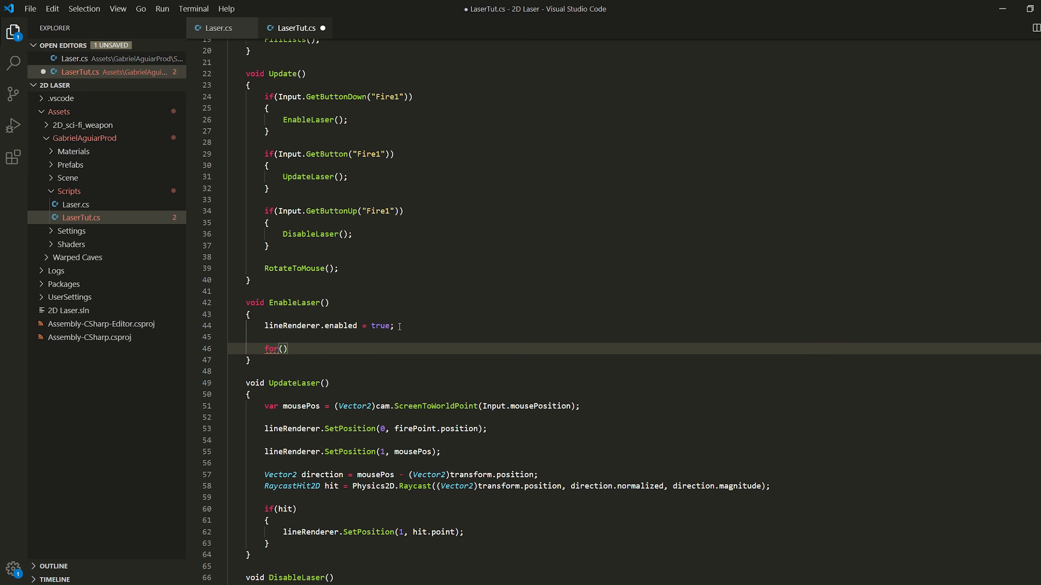
type("int ")
type("i=0; i<particles.Count")
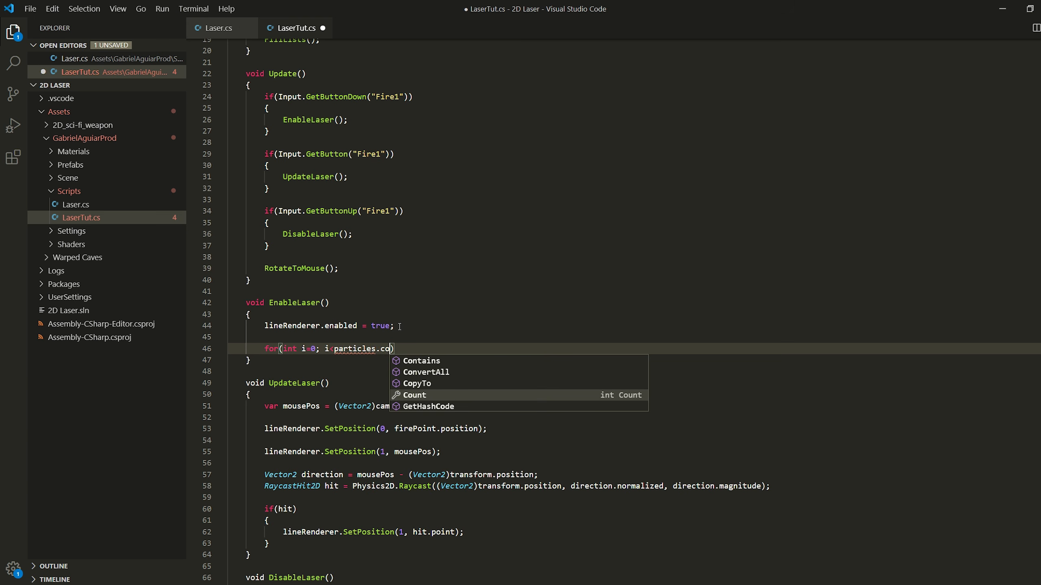
type("; i++)")
key("Return")
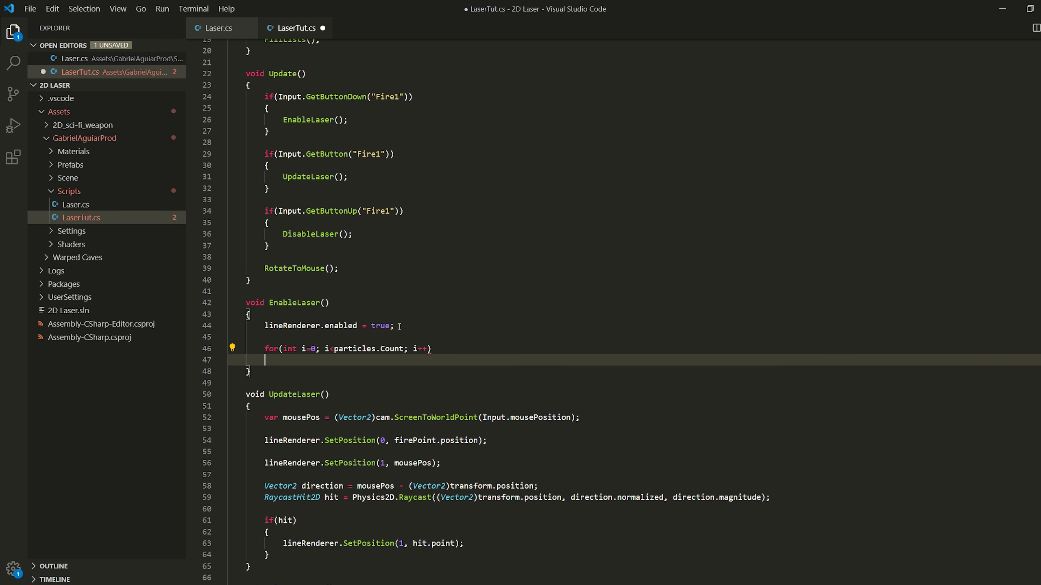
Make the EnableLaser() loop call particles[i].Play(); for each particle system
type("particles[i].pl")
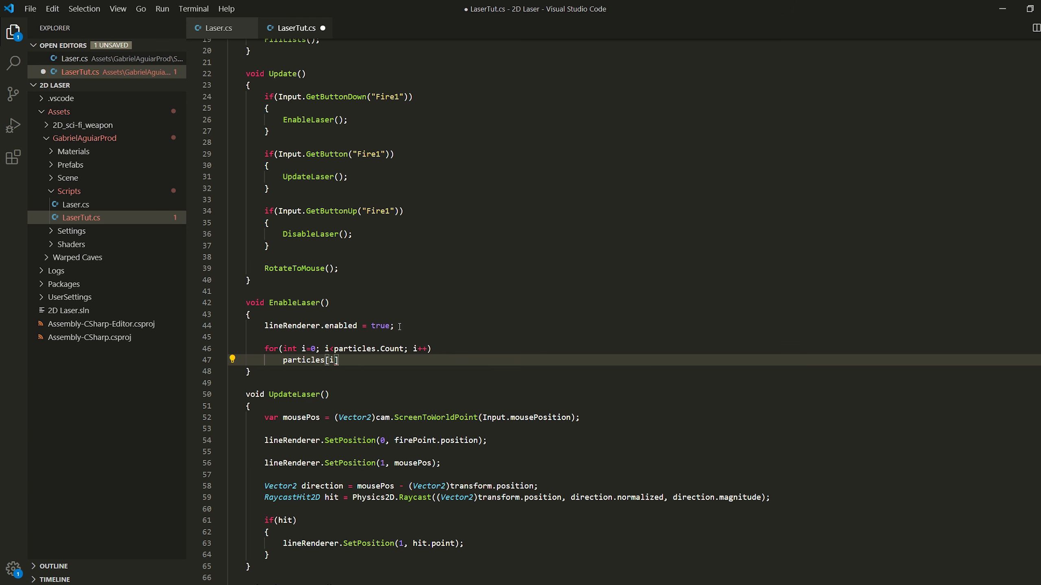
key("Down")
key("Down")
key("Tab")
type("()")
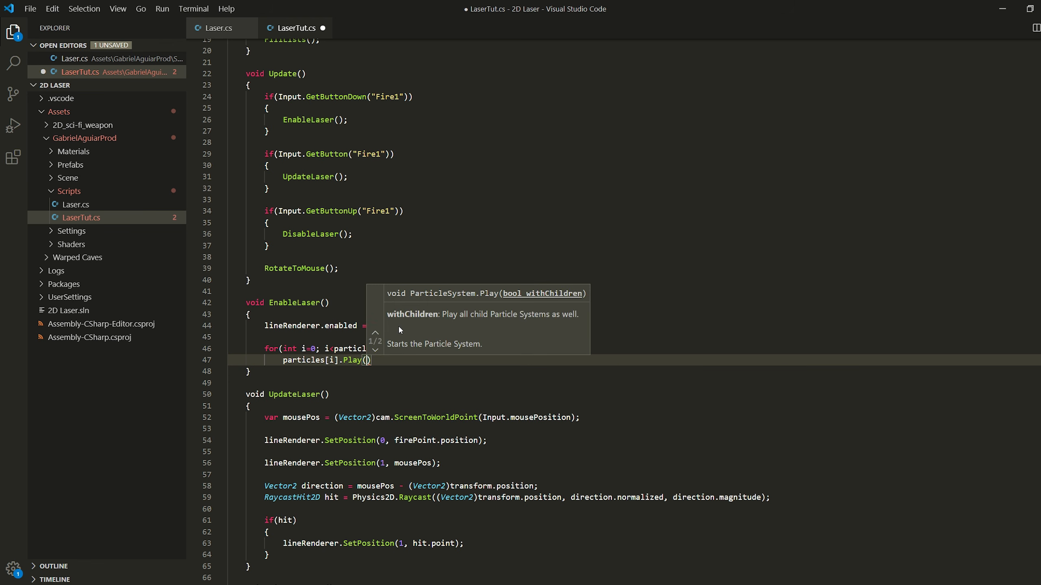
type(";")
Copy the particles loop from EnableLaser() into DisableLaser(), below lineRenderer.enabled = false and separated by a blank line
scroll(396, 329, "down", 1)
left_click_drag(387, 331, 265, 320)
key("ctrl+c")
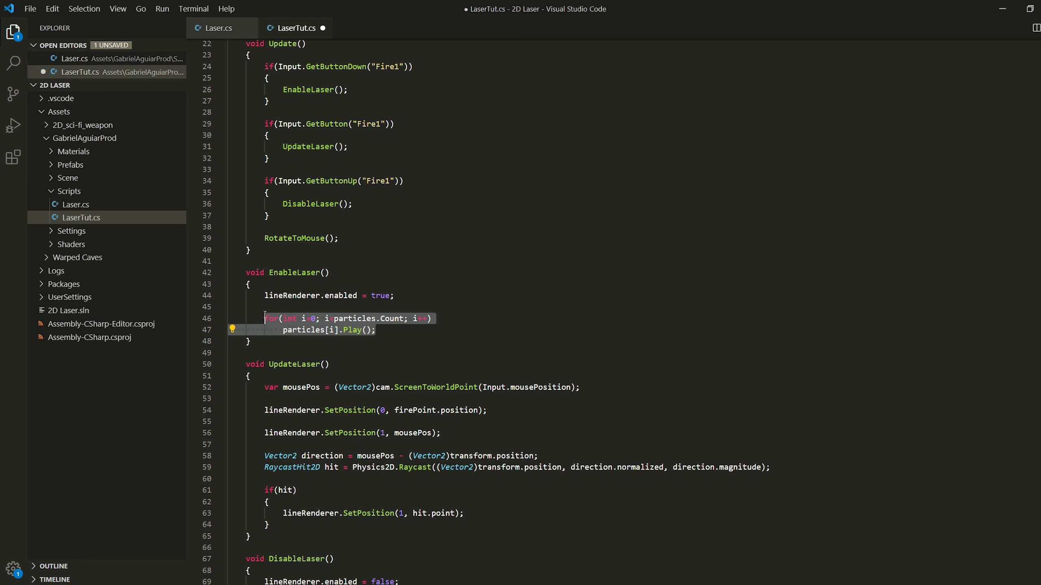
scroll(338, 329, "down", 5)
scroll(338, 328, "down", 2)
left_click(427, 372)
key("Return")
key("Return")
key("ctrl+v")
Change Play to Stop in the DisableLaser() loop and save the script
double_click(340, 405)
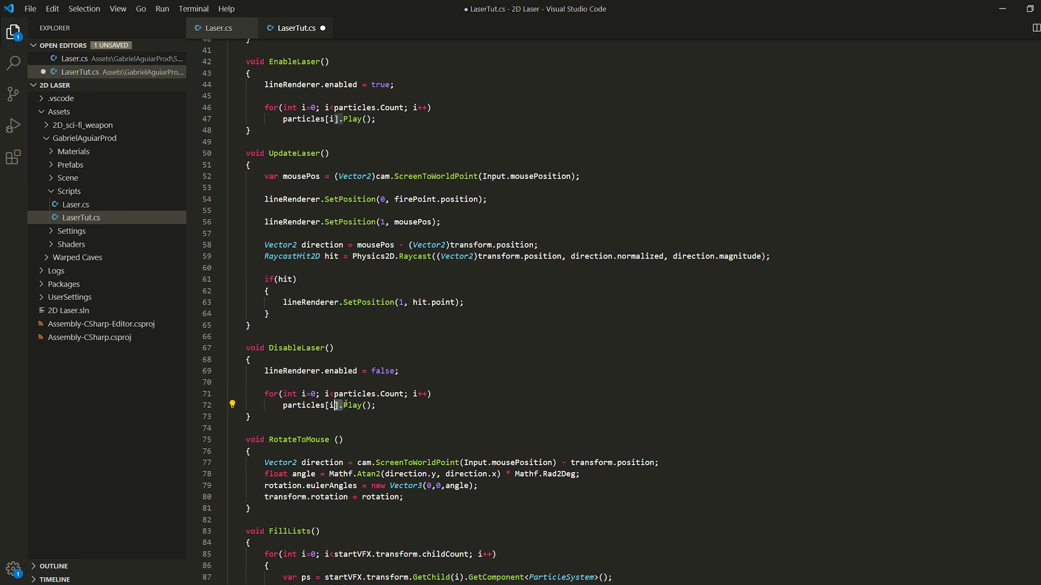
double_click(352, 405)
type("St")
key("Tab")
key("ctrl+s")
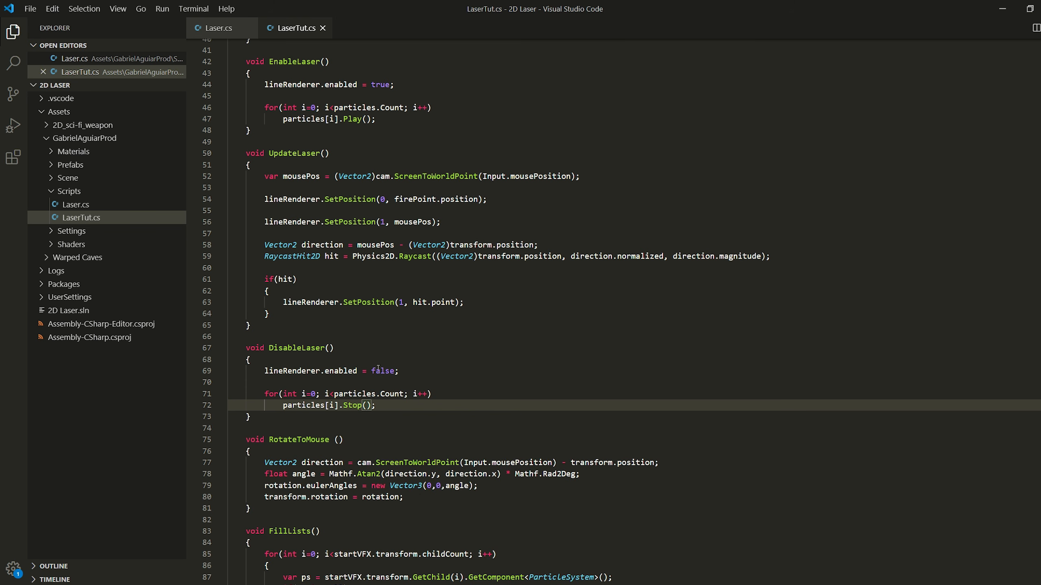
Move the FillLists(); call above DisableLaser(); in Start() and save the script
scroll(383, 372, "down", 2)
scroll(600, 460, "up", 10)
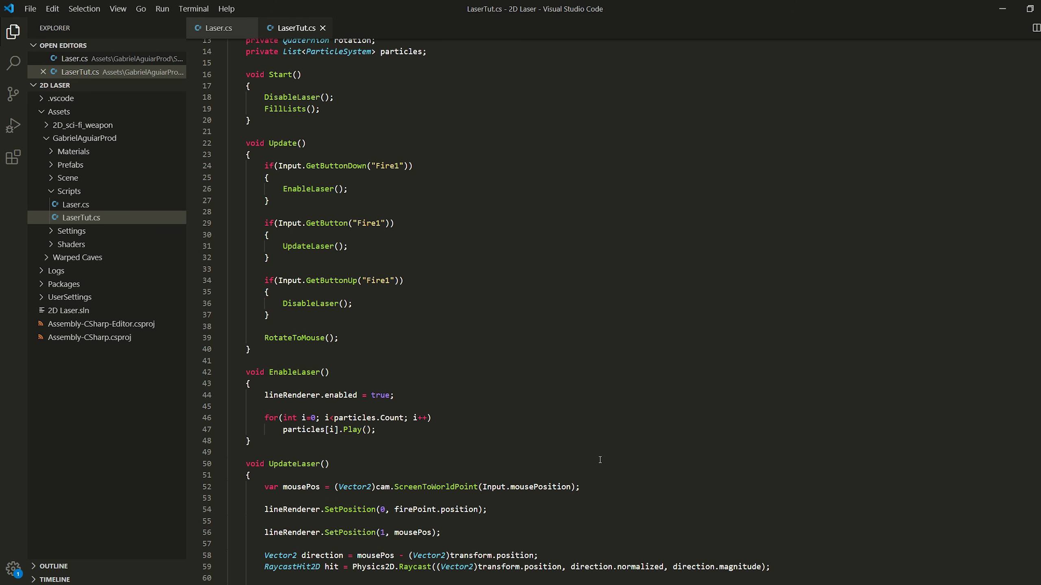
scroll(600, 460, "up", 4)
left_click_drag(331, 250, 355, 240)
key("ctrl+x")
left_click(322, 229)
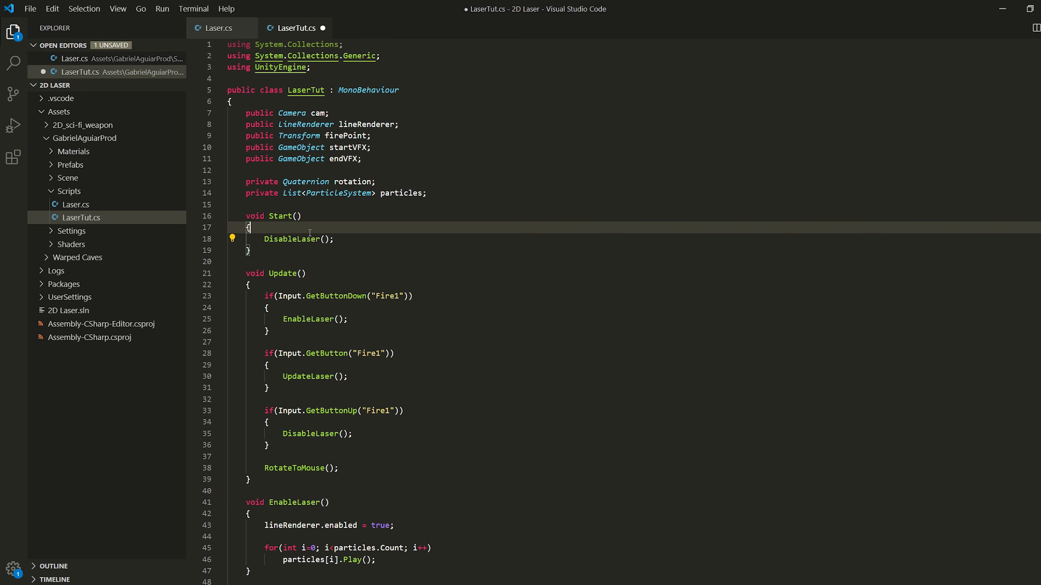
key("ctrl+v")
key("ctrl+s")
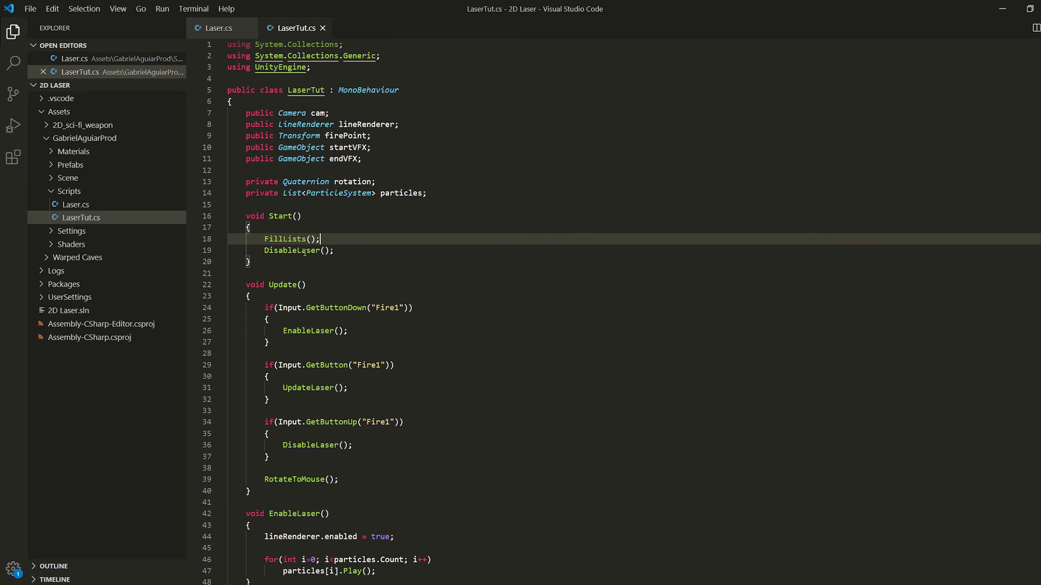
Initialize the private particles list with = new List<ParticleSystem>() and save the script
left_click(424, 193)
type("= new List<ParticleSystem>(")
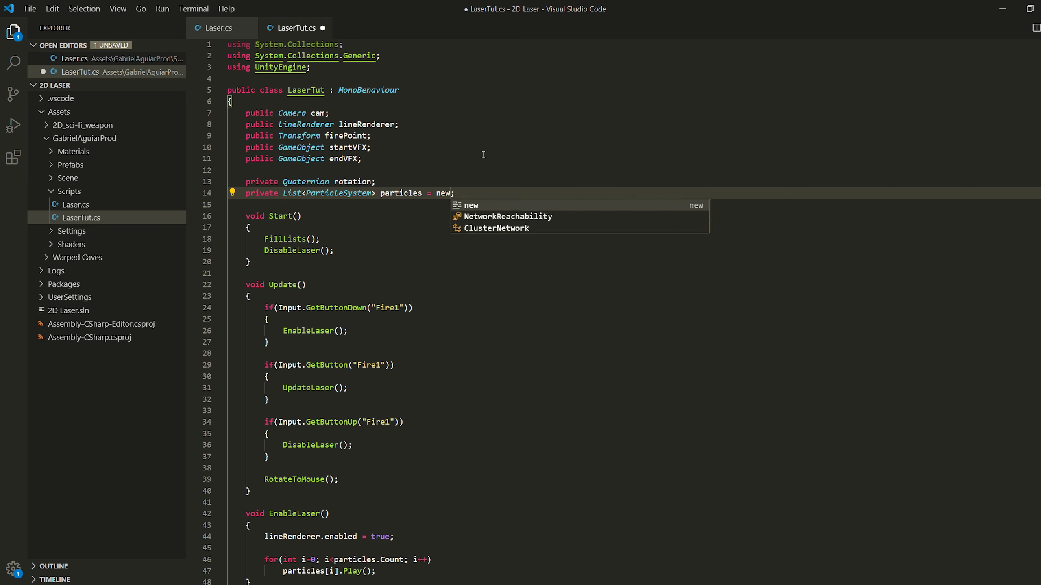
key("ctrl+s")
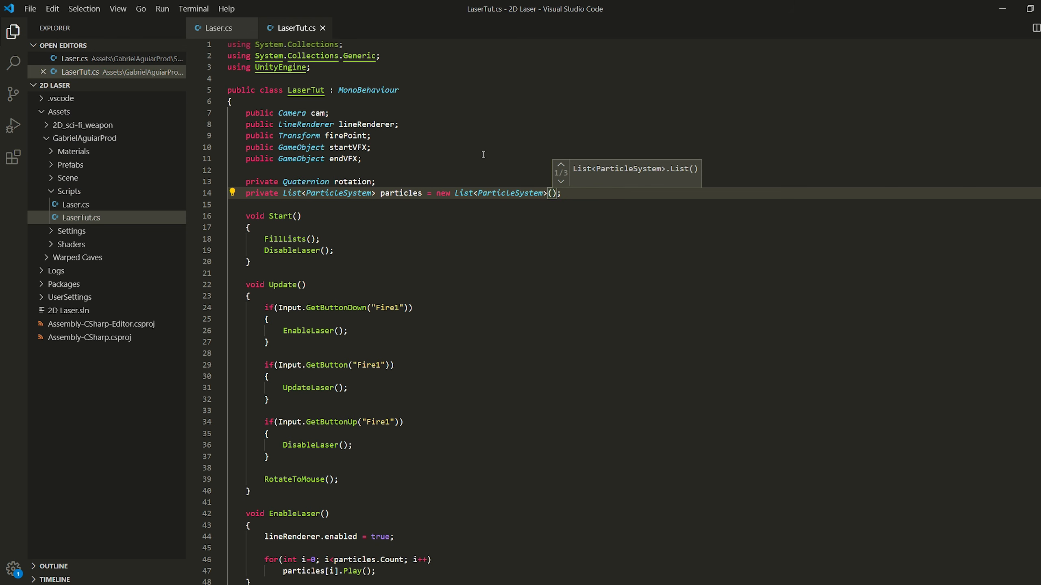
Switch to Unity and test-fire the laser in play mode in several directions to check the particle effects
key("alt+Tab")
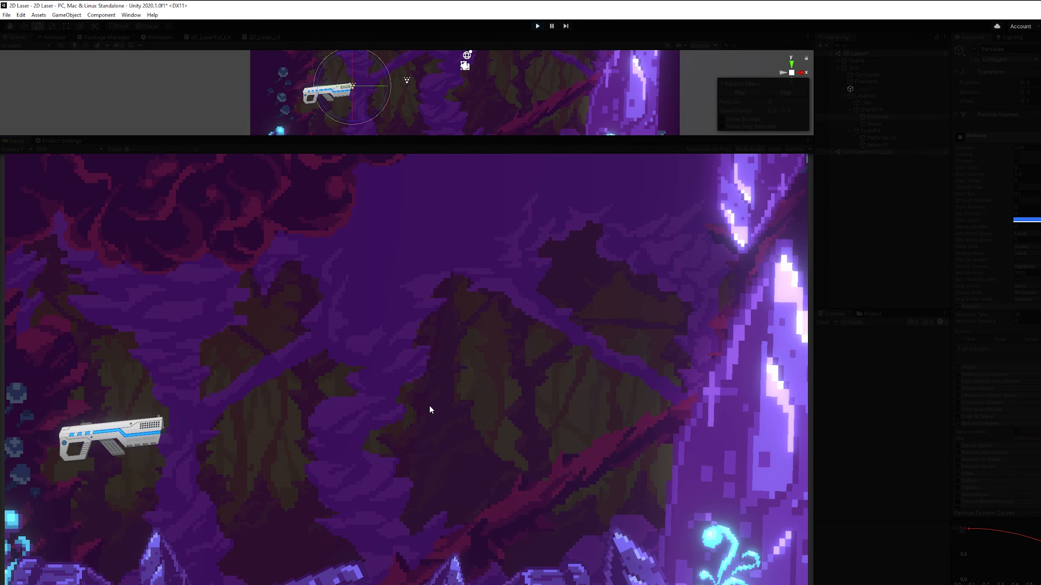
left_click_drag(584, 349, 517, 307)
left_click_drag(303, 463, 536, 304)
left_click_drag(451, 352, 451, 468)
left_click_drag(254, 464, 410, 381)
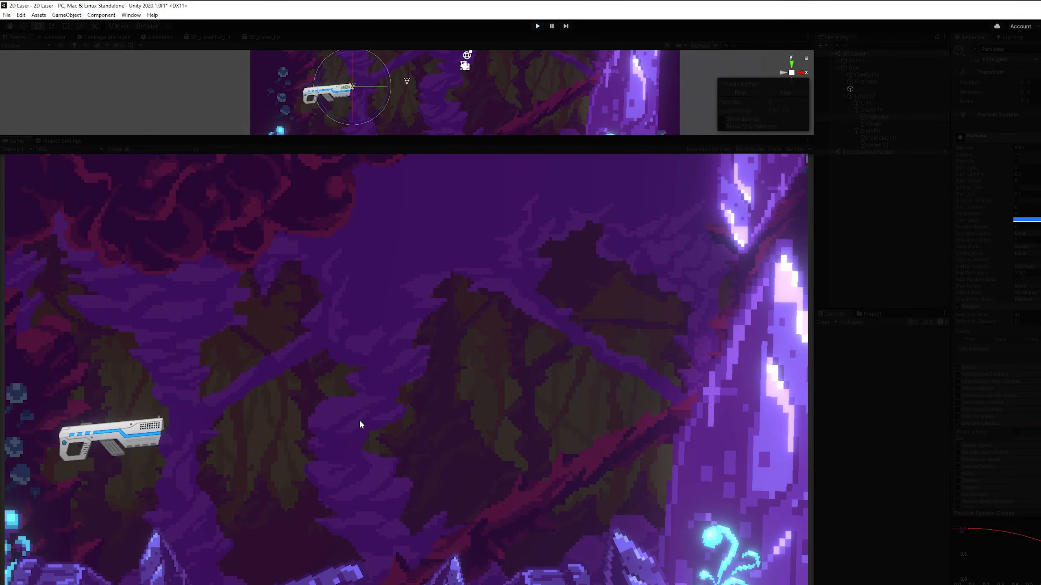
left_click_drag(360, 426, 459, 402)
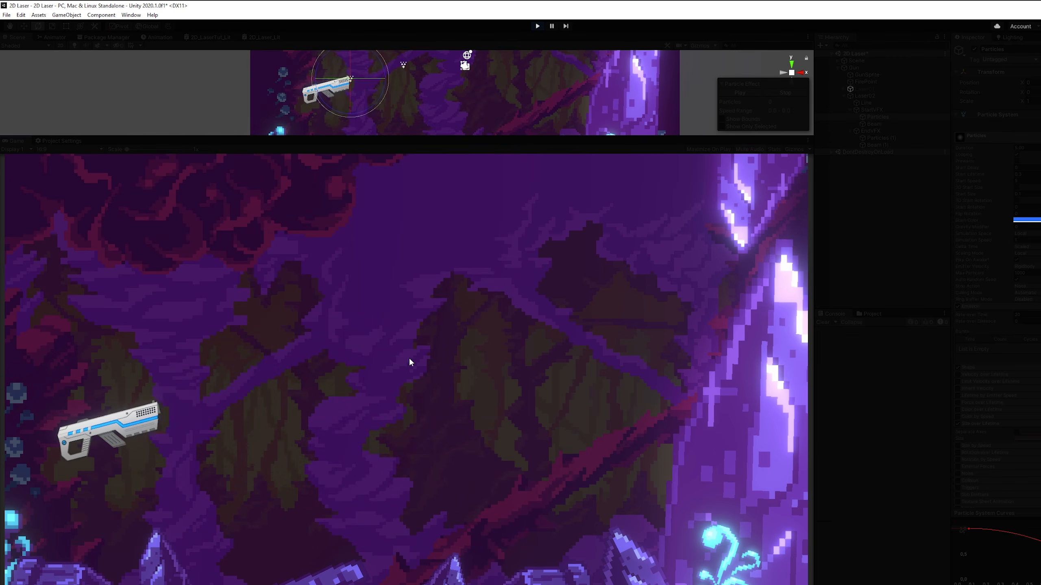
left_click_drag(409, 360, 471, 476)
left_click_drag(244, 448, 575, 541)
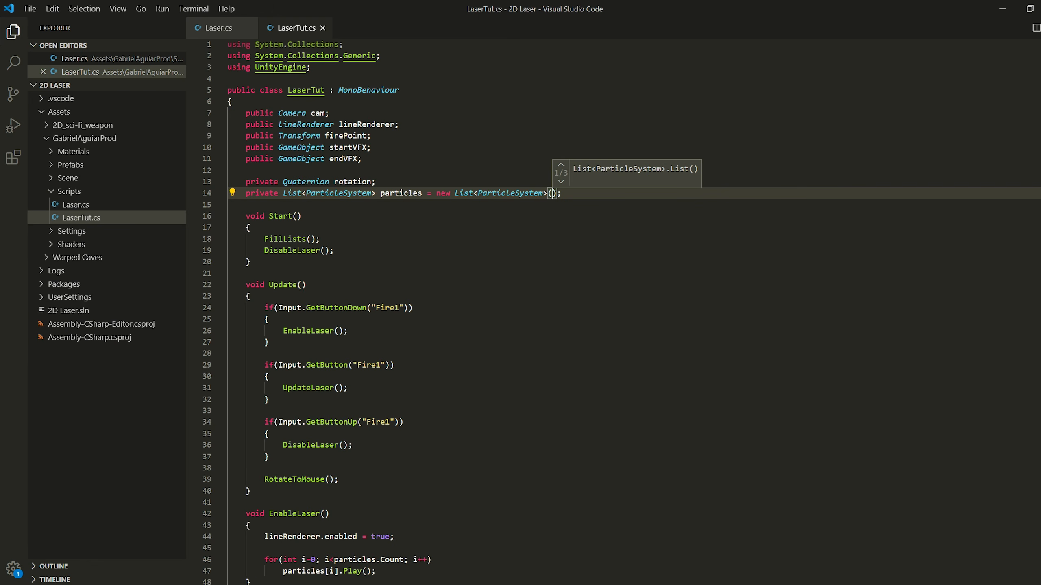
Back in LaserTut.cs in Visual Studio Code, add startVFX.transform.position = firePoint.position below the first SetPosition line in UpdateLaser()
scroll(407, 442, "down", 8)
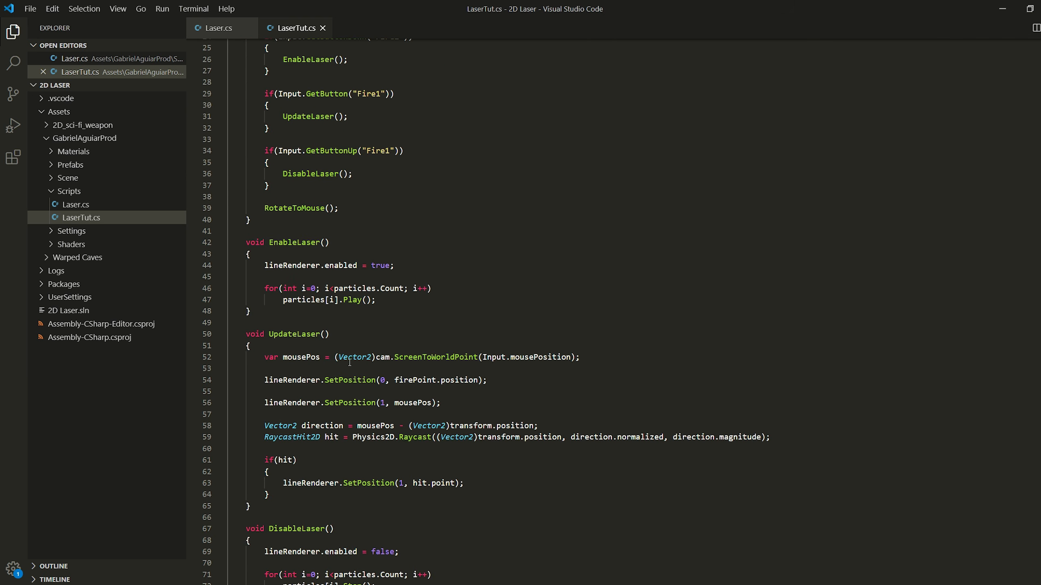
scroll(350, 362, "down", 2)
left_click(498, 320)
key("Return")
type("s")
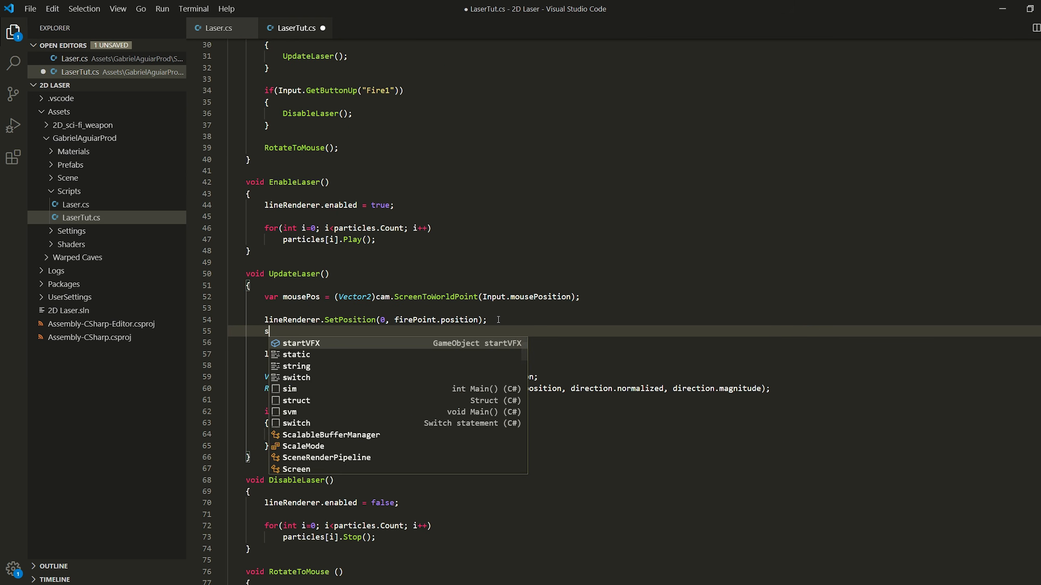
type("tartVFX.transform.position =")
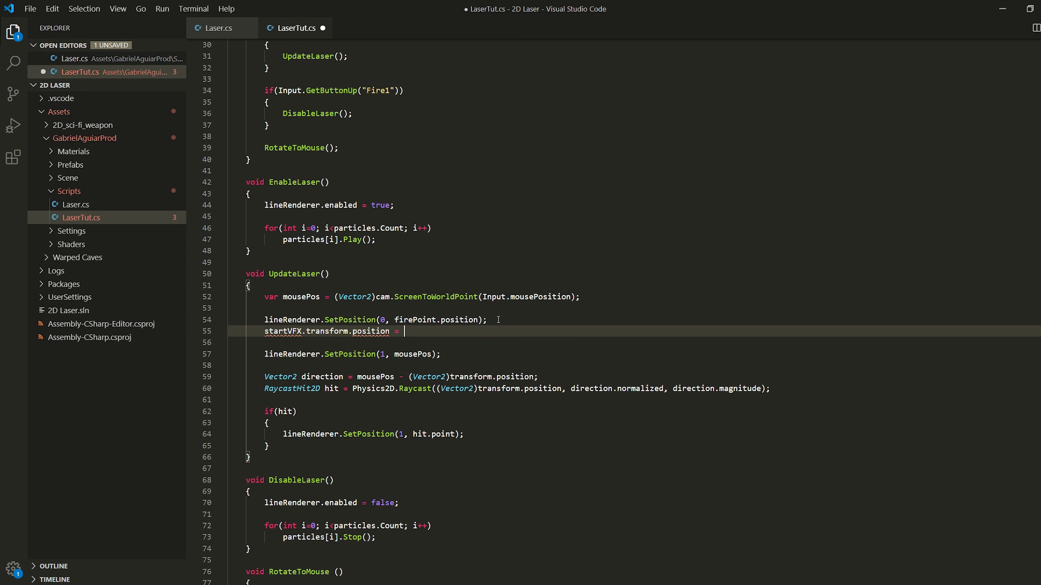
left_click(422, 319)
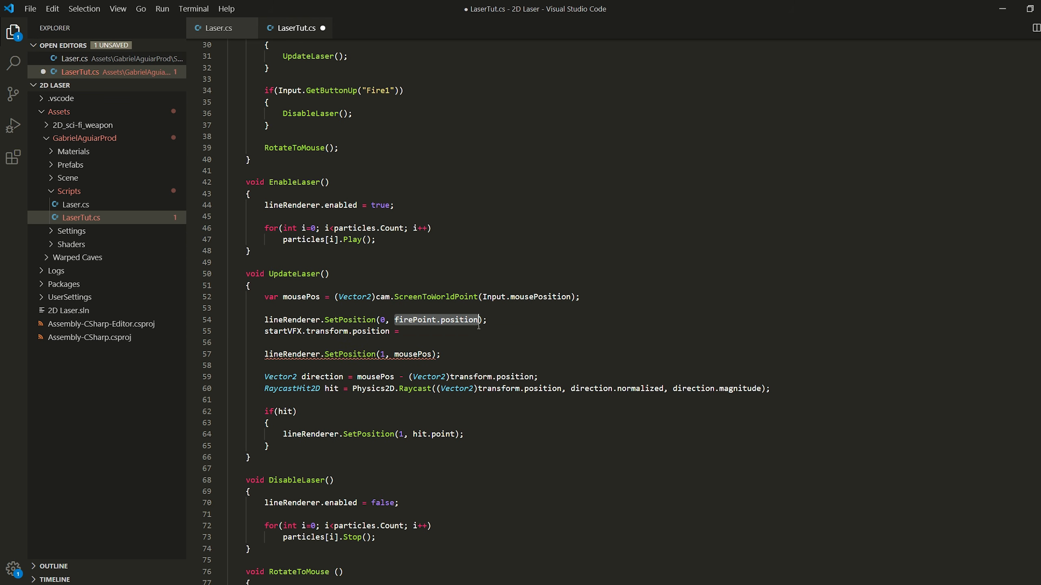
left_click(463, 327)
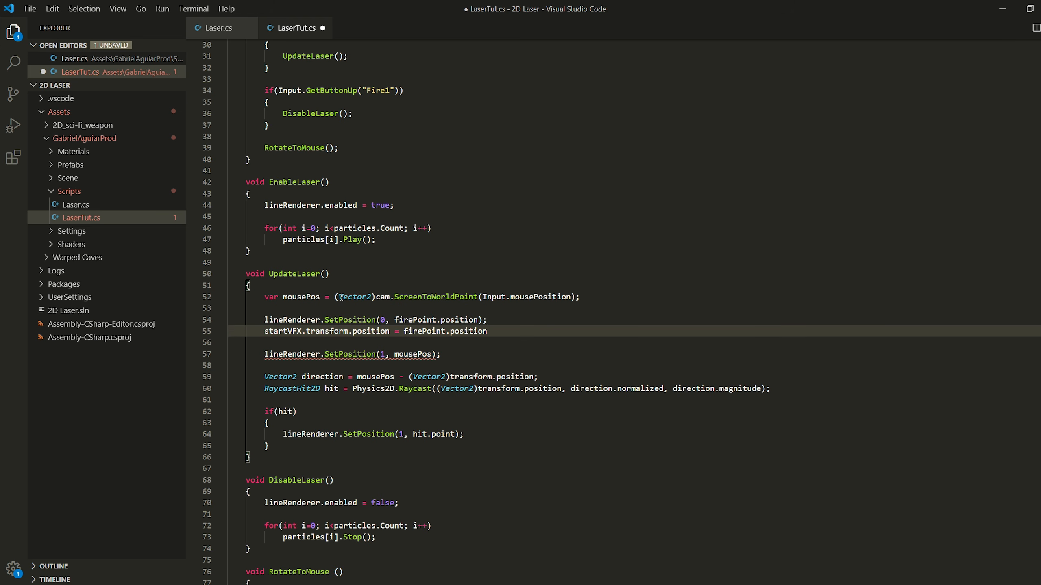
Cast both firePoint.position uses in UpdateLaser() to (Vector2) and end the startVFX line with a semicolon
left_click_drag(335, 297, 376, 298)
left_click(396, 321)
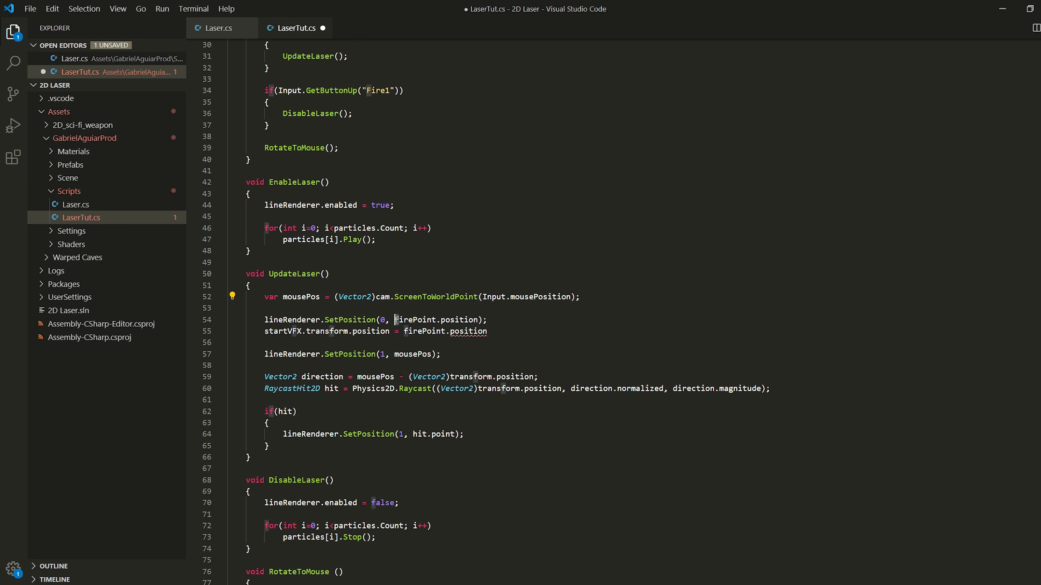
key("ctrl+v")
left_click(404, 332)
key("ctrl+v")
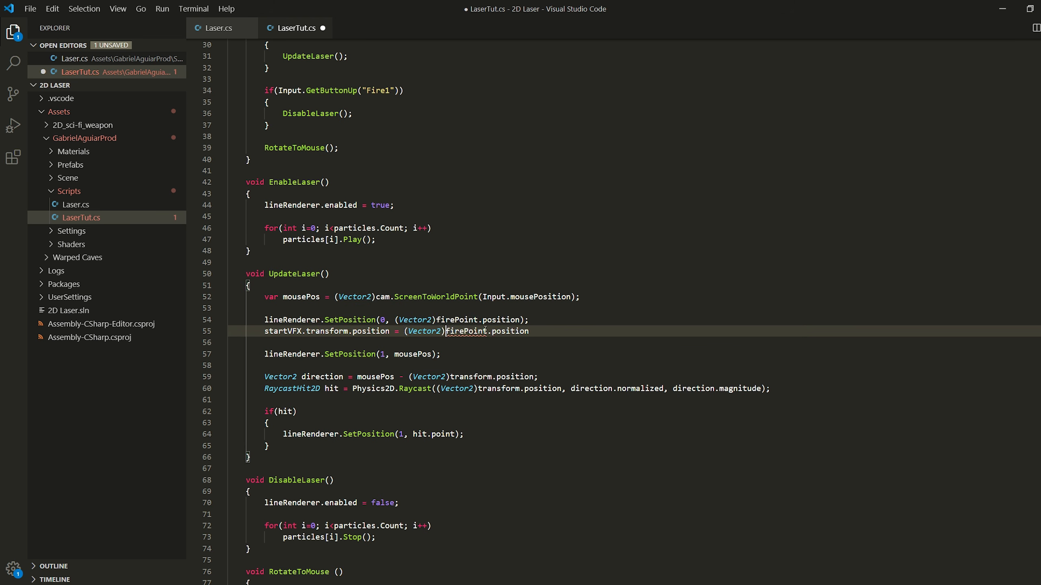
left_click(534, 339)
left_click(534, 332)
type(";")
After the if(hit) block in UpdateLaser(), add endVFX.transform.position = lineRenderer.GetPosition(1); and save the script
scroll(435, 284, "down", 2)
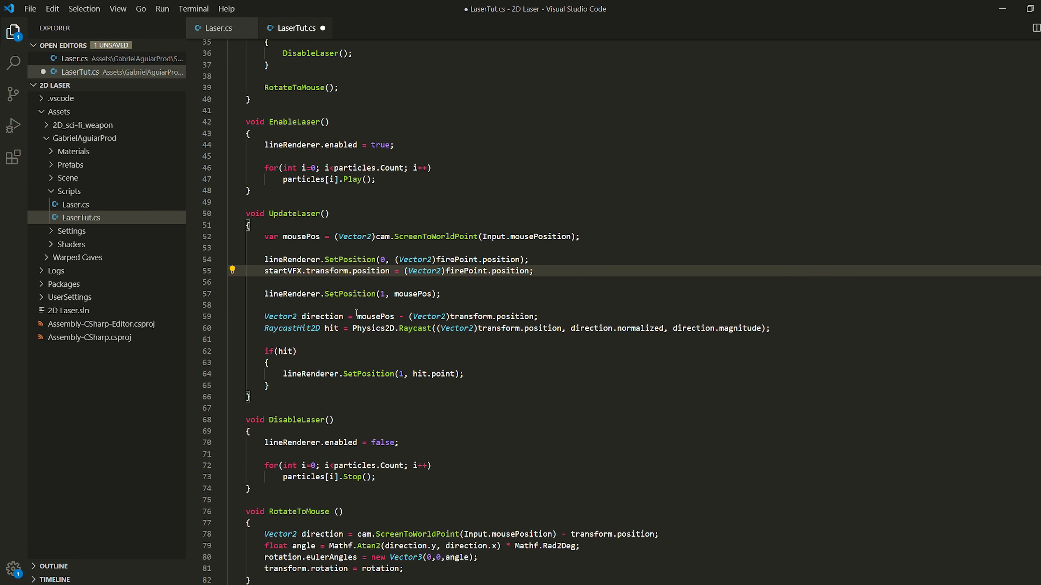
left_click(287, 385)
key("Return")
key("Return")
type("endVFX")
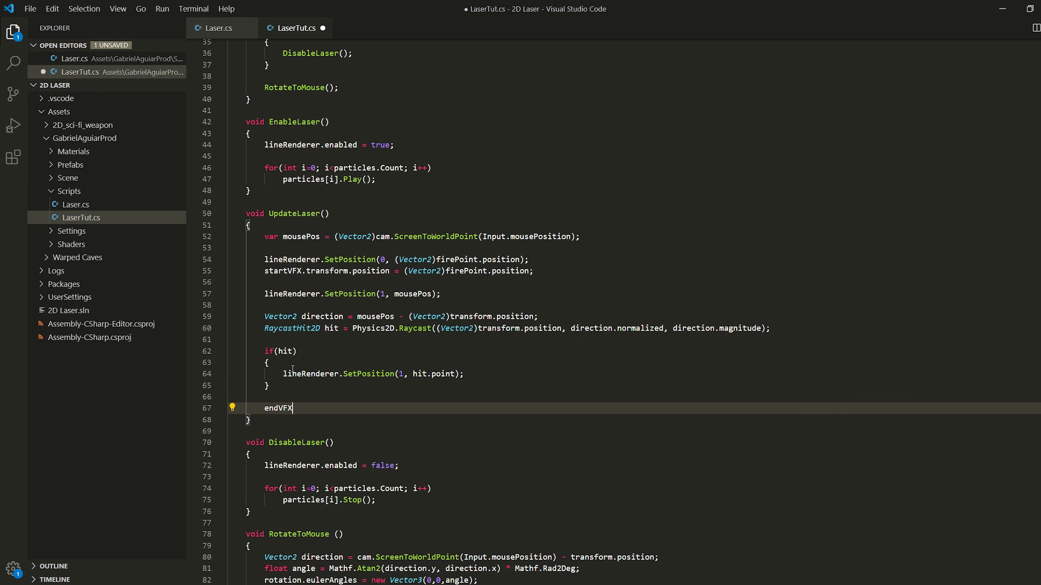
type(".transform.position")
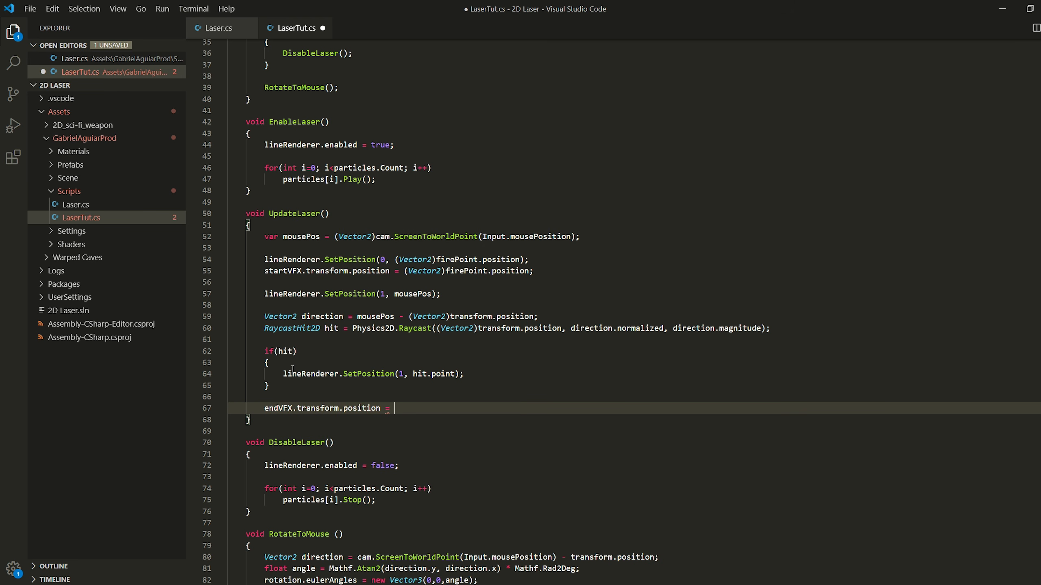
type(" = lineRenderer.")
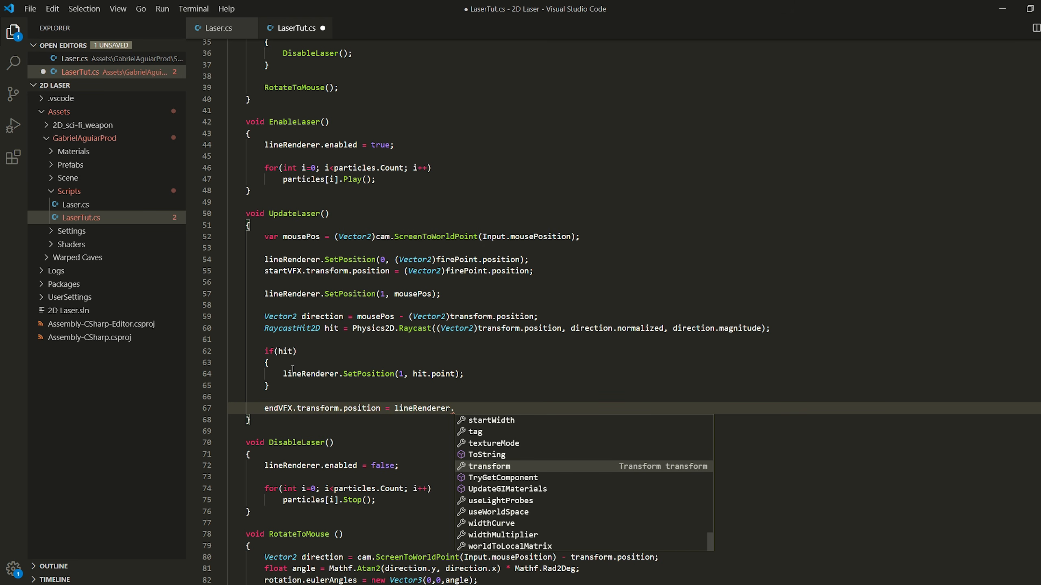
type("GetPosition")
type("(1")
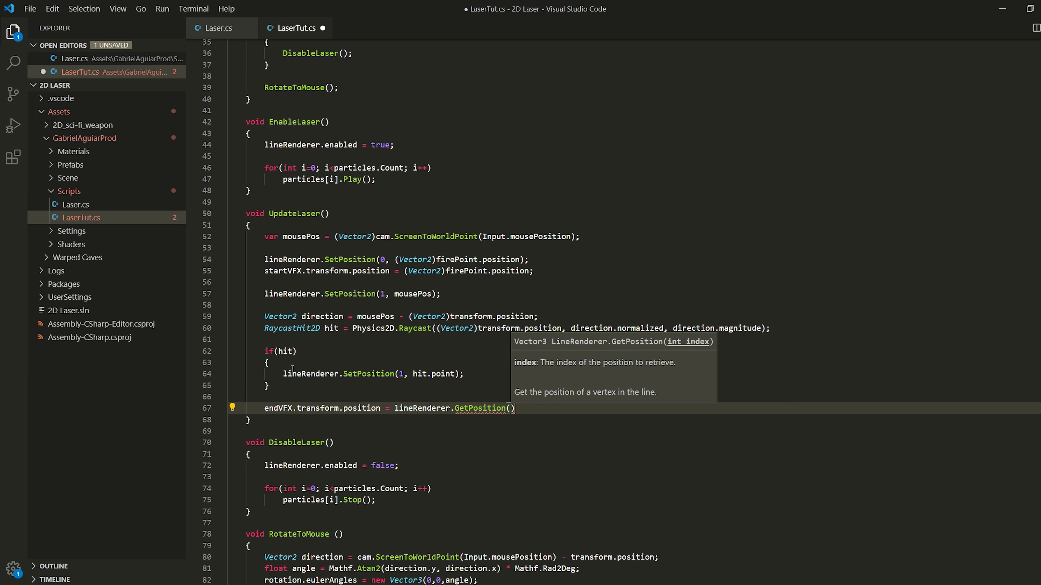
type(")")
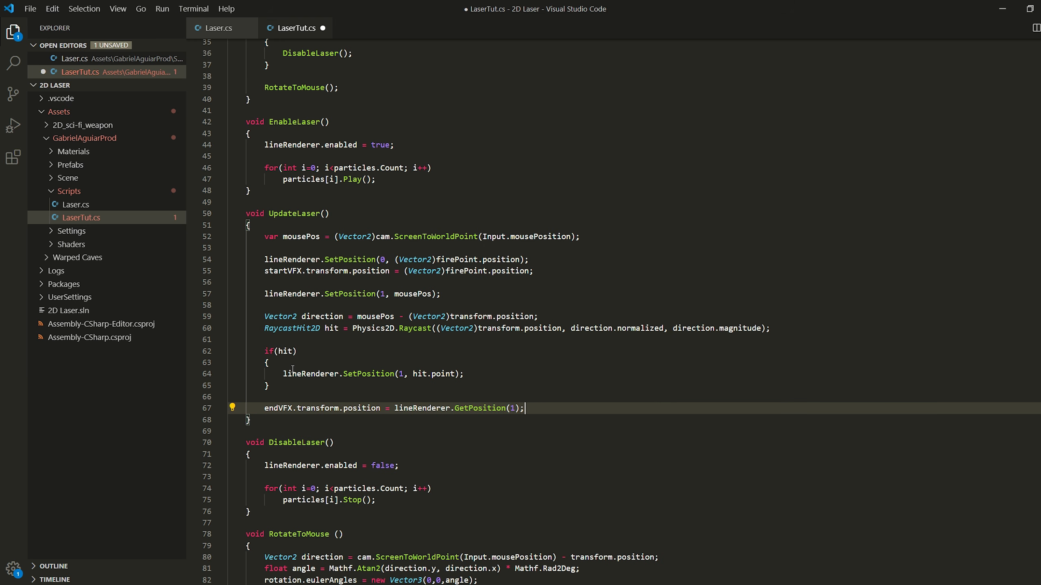
key("ctrl+s")
Switch to Unity and fire the laser in play mode at the crystal wall and open space to check the start and end effect positions
key("alt+Tab")
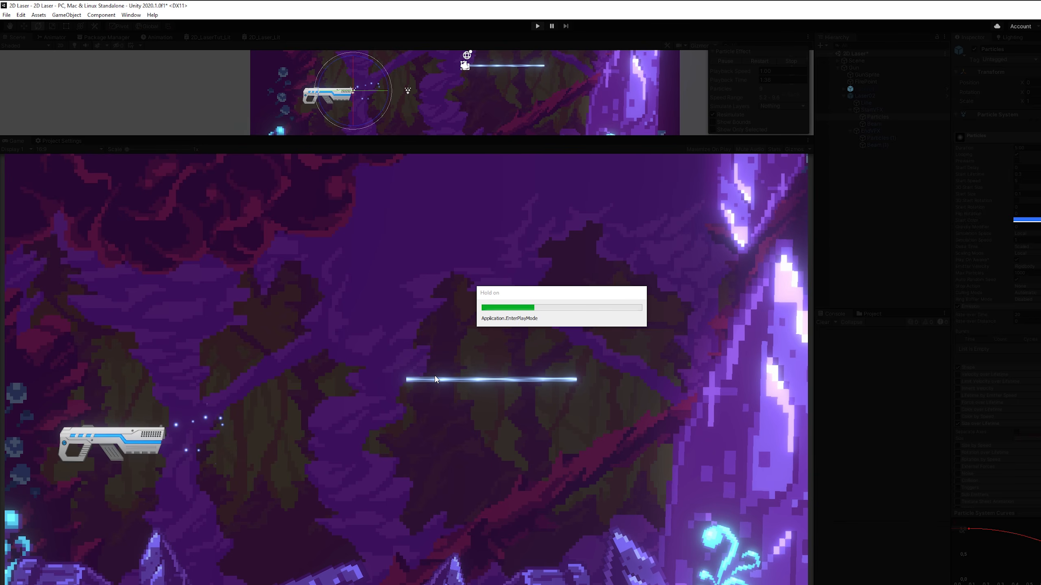
left_click_drag(701, 422, 671, 500)
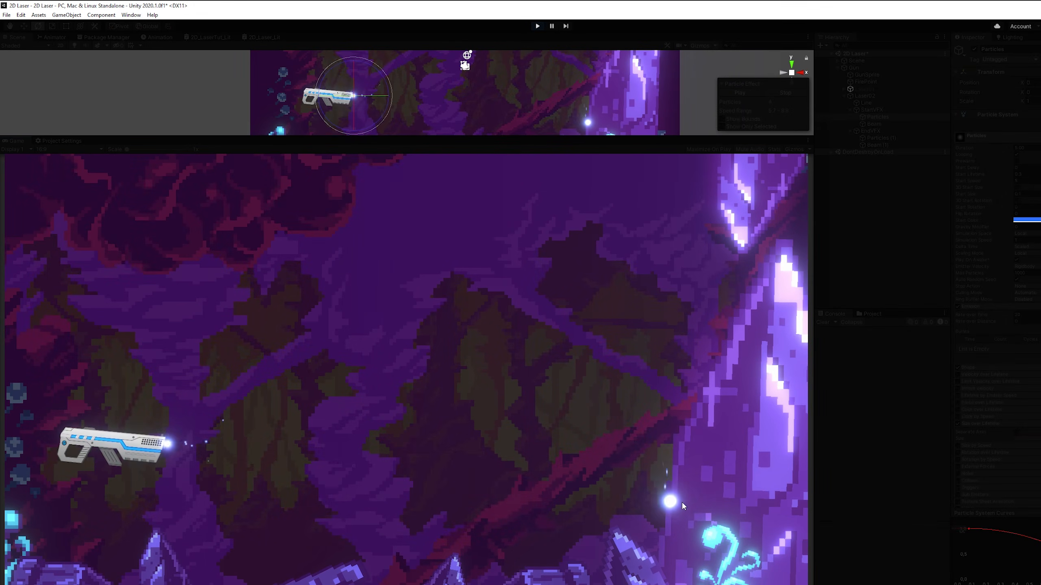
left_click_drag(544, 411, 512, 476)
left_click_drag(580, 506, 688, 394)
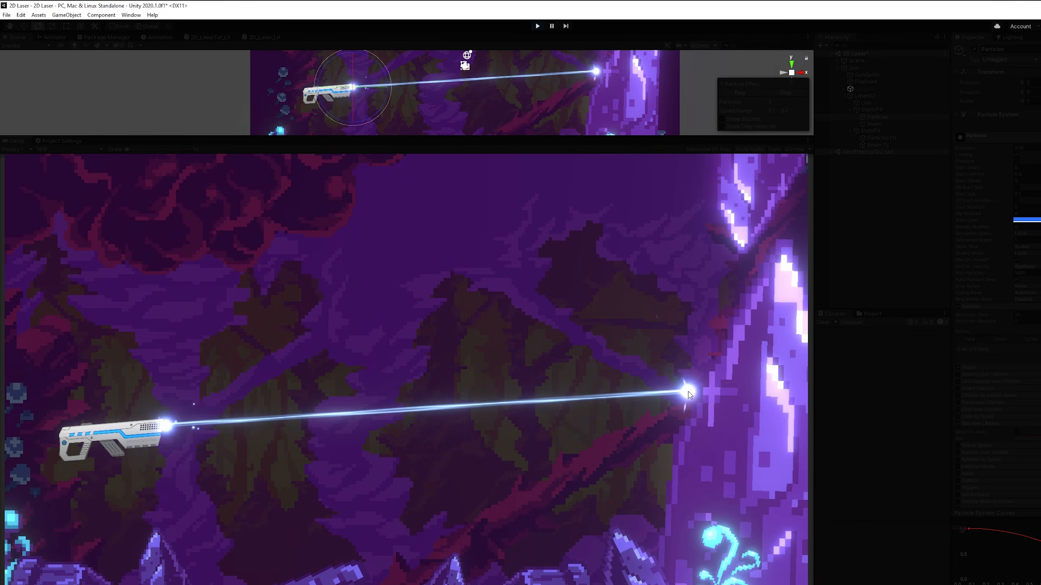
left_click(669, 433)
left_click(669, 438)
left_click(721, 440)
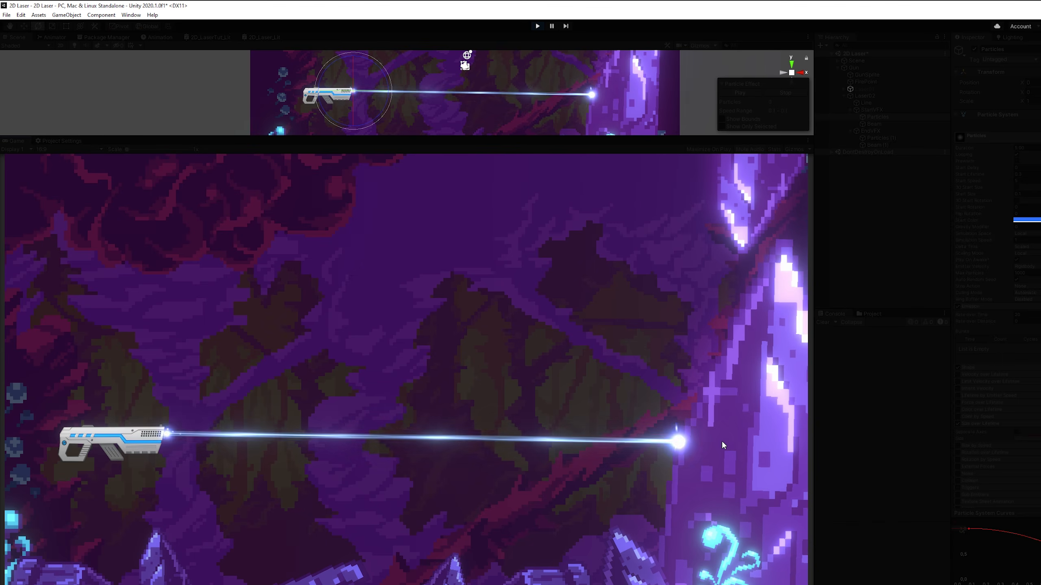
left_click(732, 421)
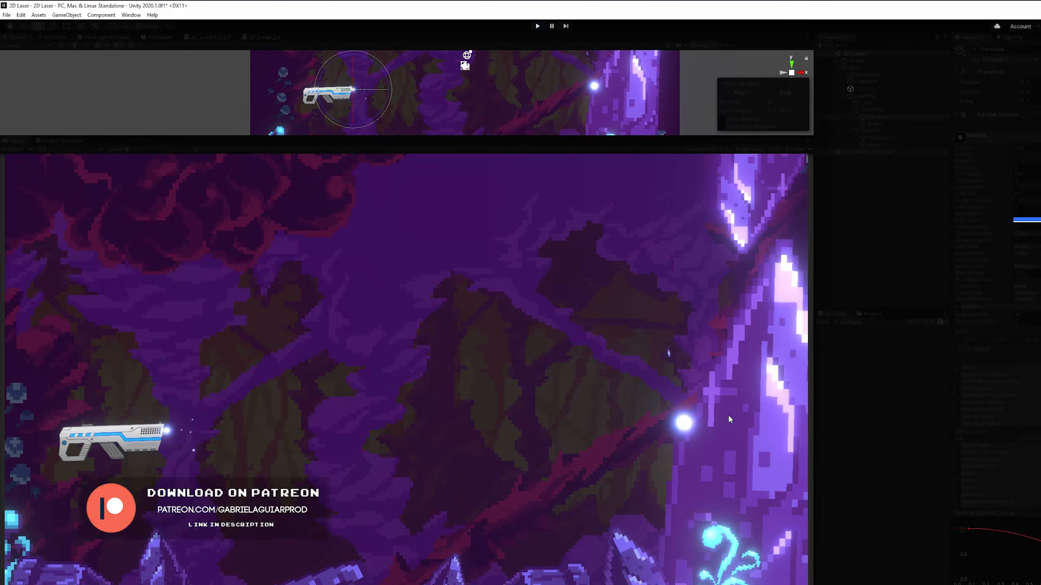
left_click(537, 26)
left_click(906, 144)
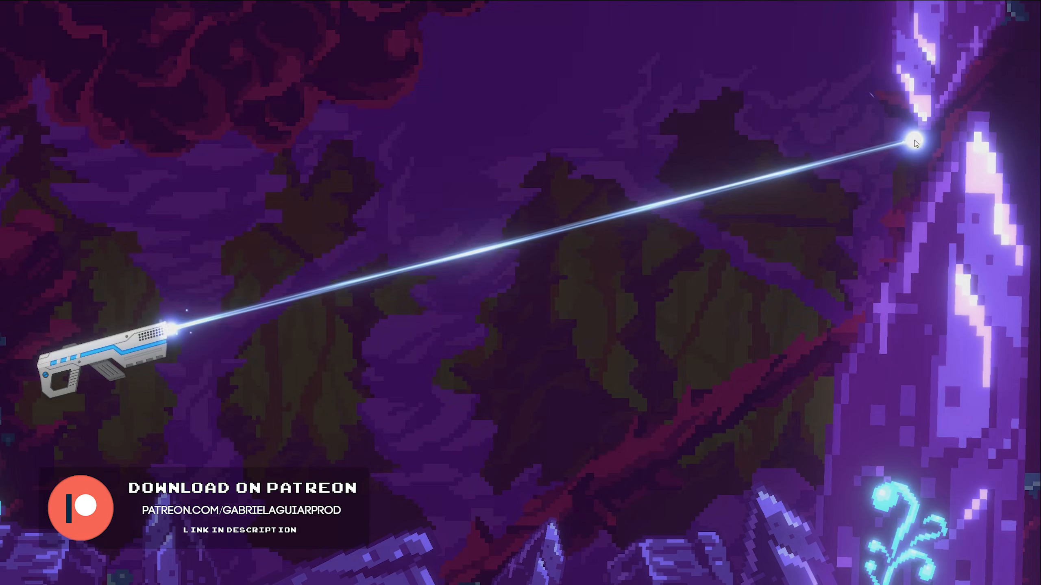
left_click(906, 81)
left_click(857, 405)
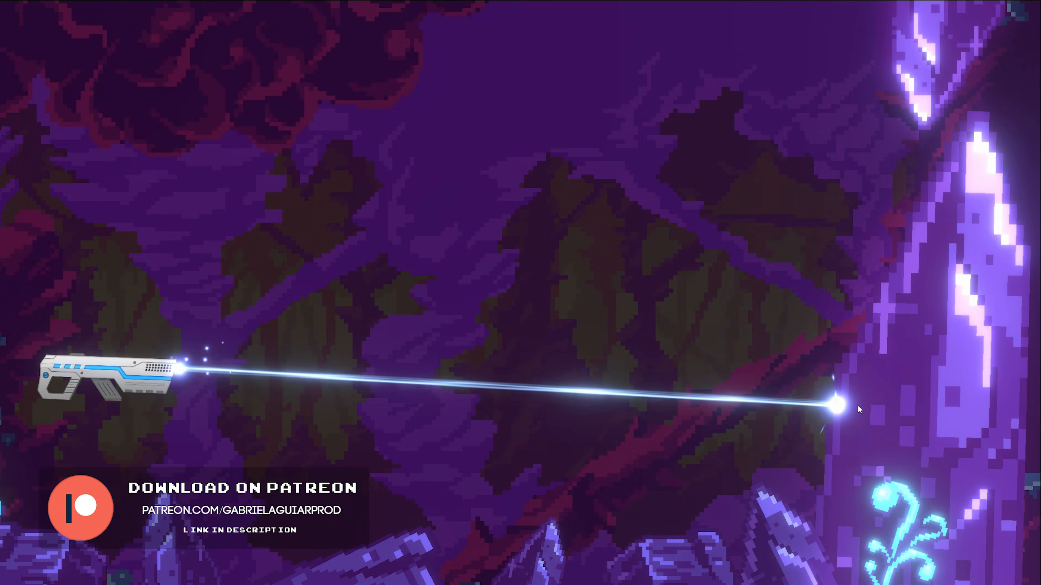
left_click(899, 342)
left_click(927, 267)
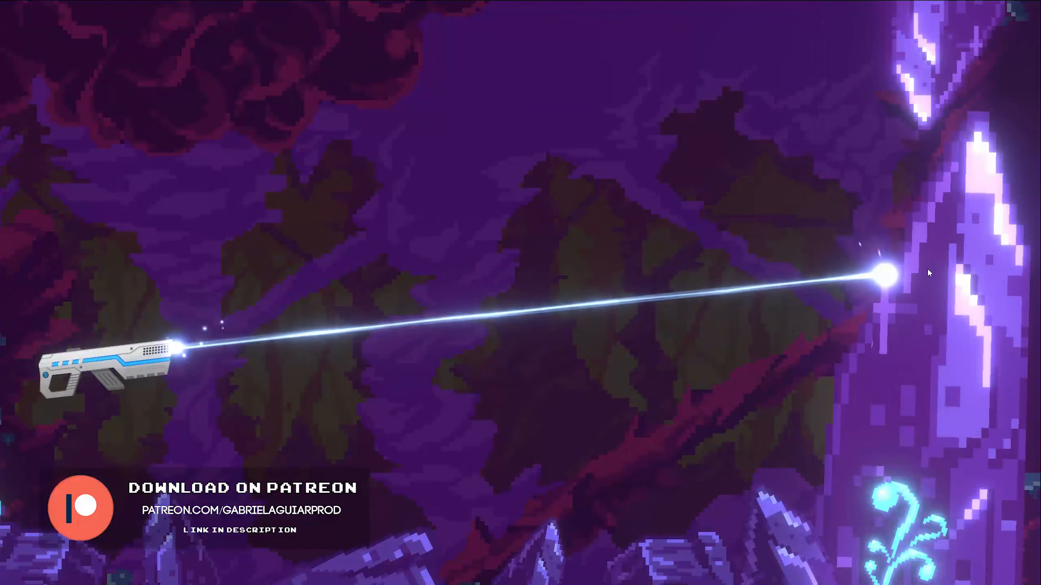
left_click(867, 412)
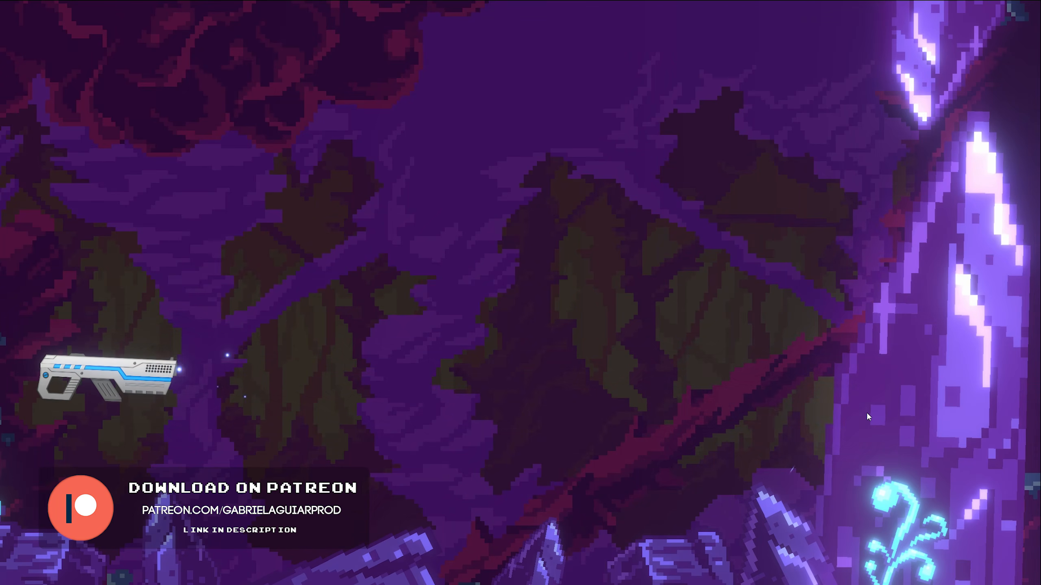
left_click(913, 308)
left_click_drag(813, 353, 918, 185)
left_click_drag(904, 114, 517, 369)
left_click_drag(514, 420, 594, 578)
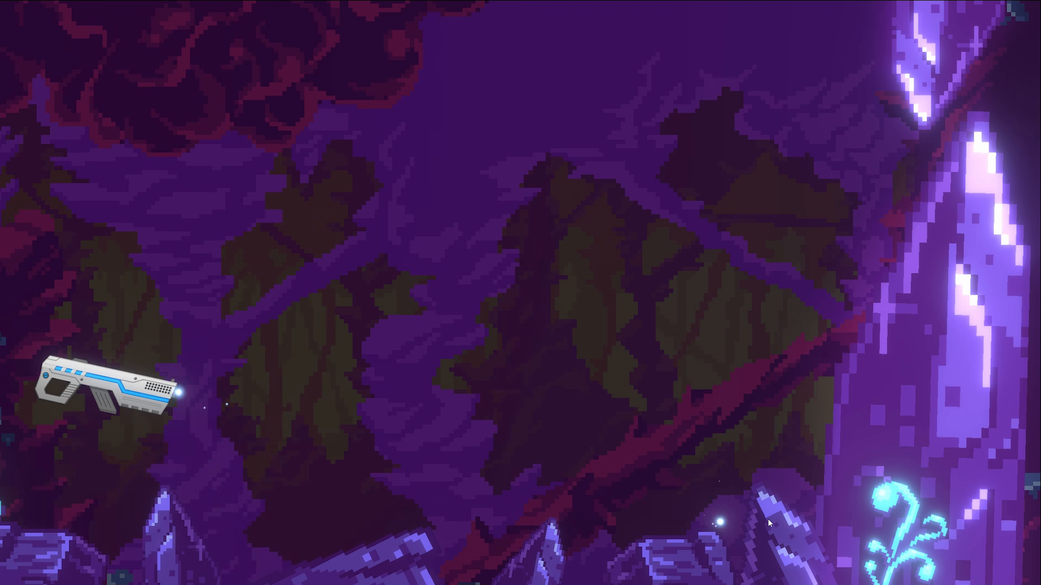
left_click_drag(856, 381, 864, 348)
left_click_drag(848, 424, 847, 425)
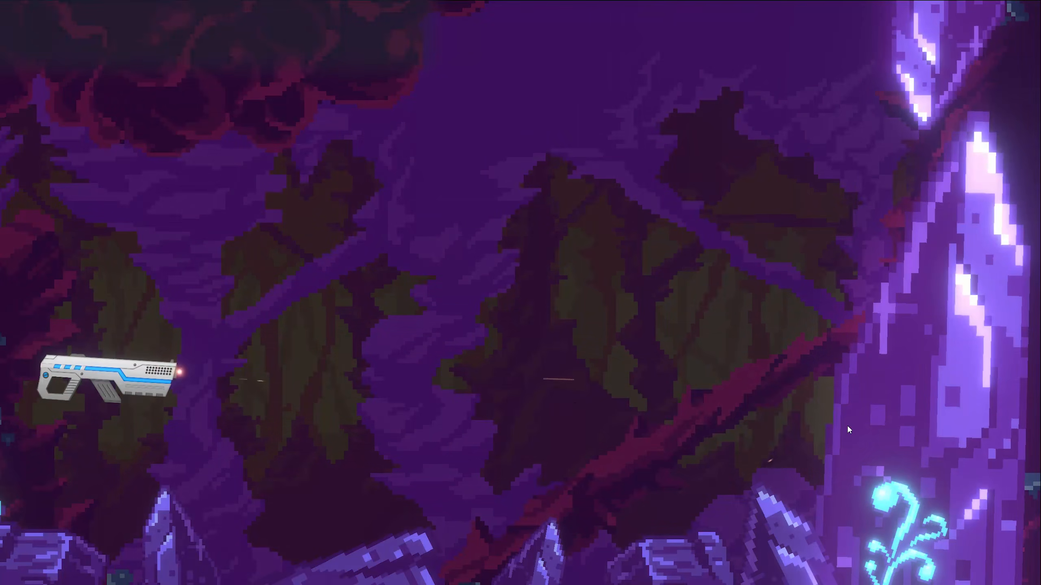
left_click_drag(917, 231, 824, 540)
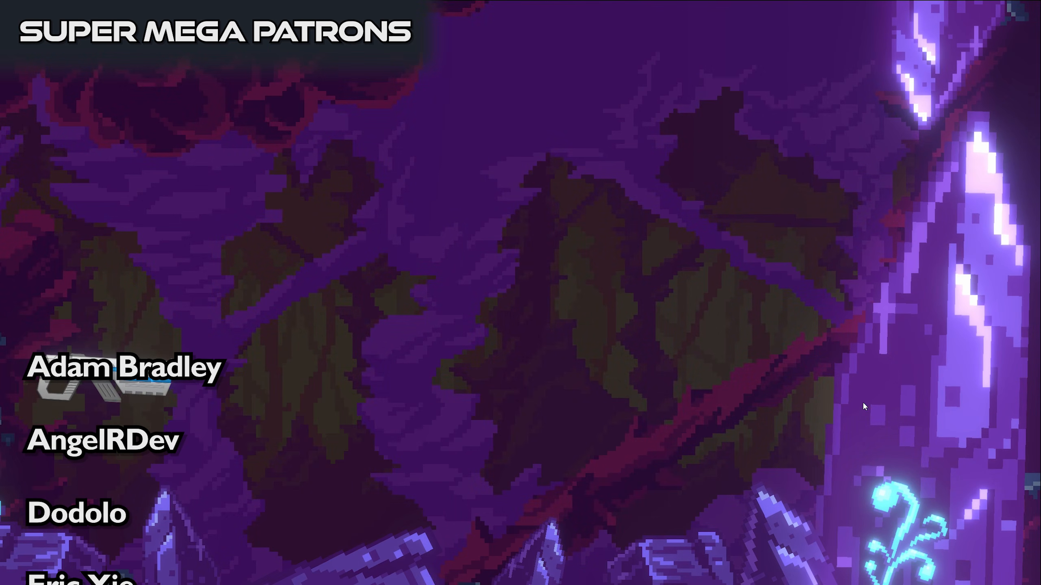
left_click_drag(899, 250, 899, 246)
left_click_drag(886, 97, 888, 97)
left_click_drag(931, 279, 932, 283)
left_click_drag(937, 367, 956, 406)
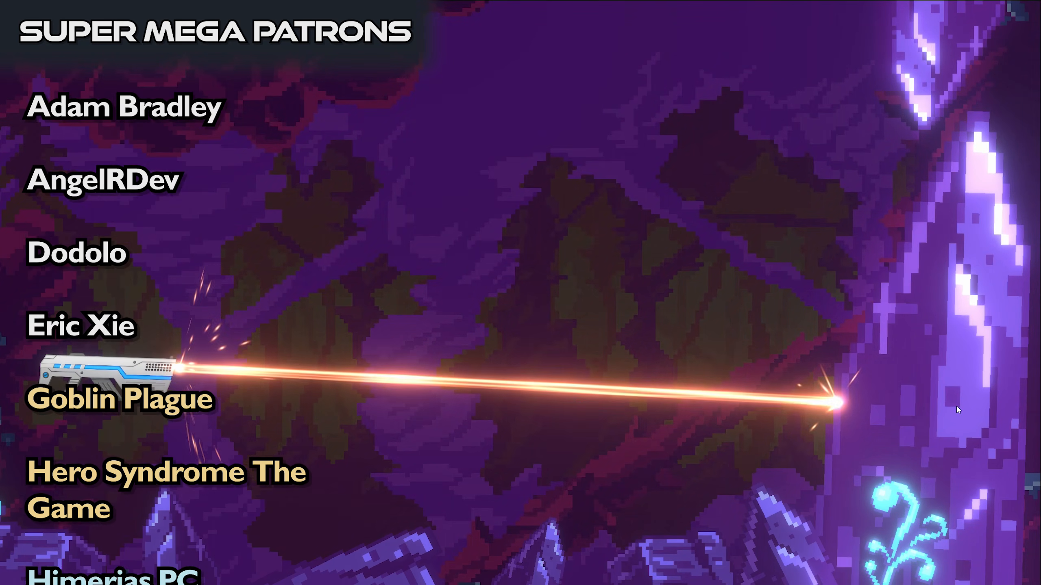